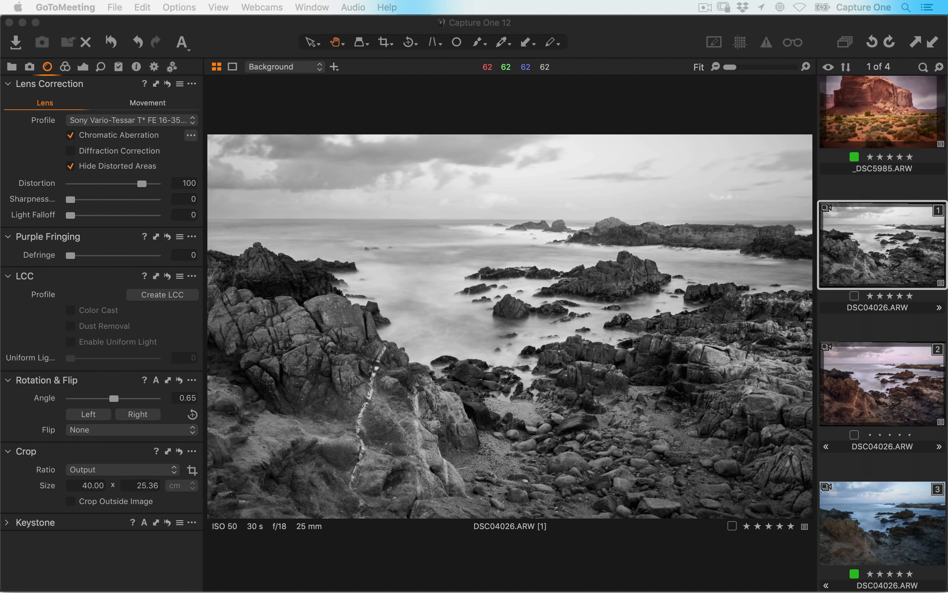
- Zoom into the rocks of the third DSC04026.ARW variant at 100% and create a new variant of that image
{"action": "left_click", "coordinate": [118, 144]}
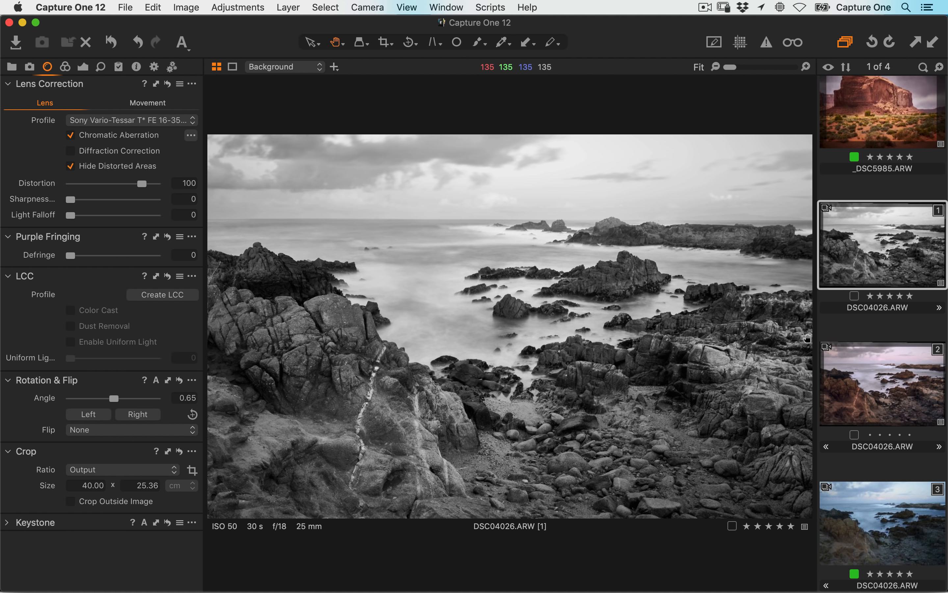
{"action": "left_click", "coordinate": [875, 538]}
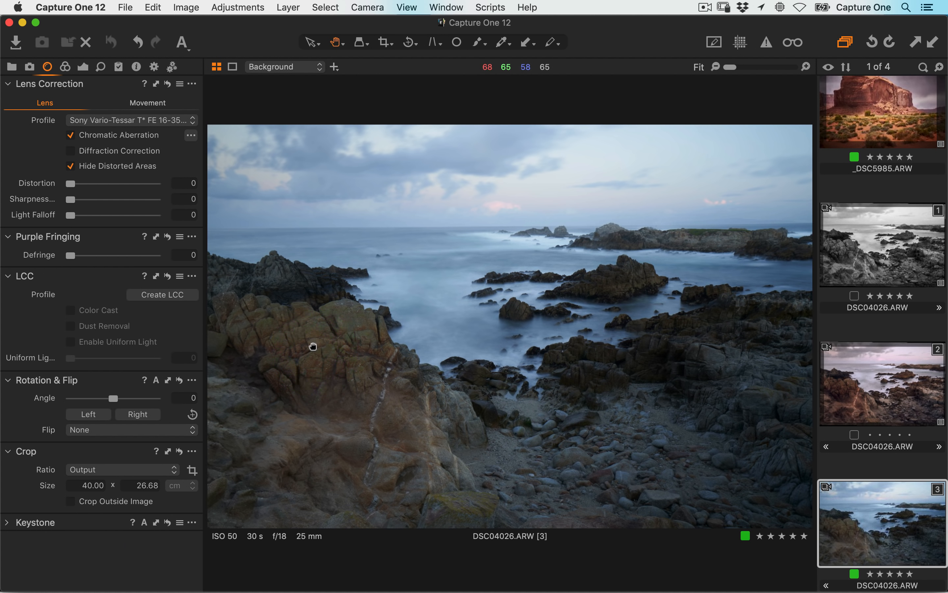
{"action": "double_click", "coordinate": [313, 346]}
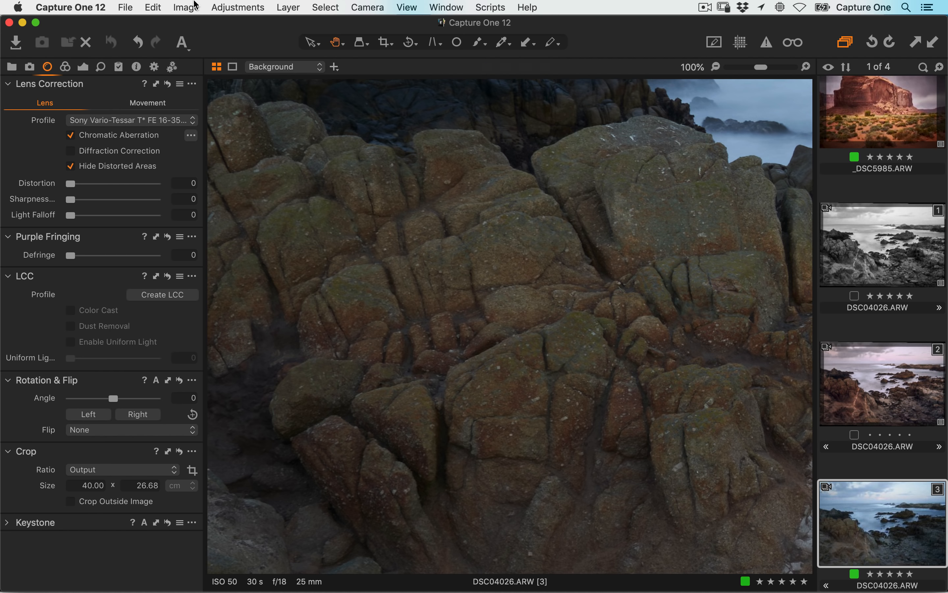
{"action": "left_click", "coordinate": [186, 7]}
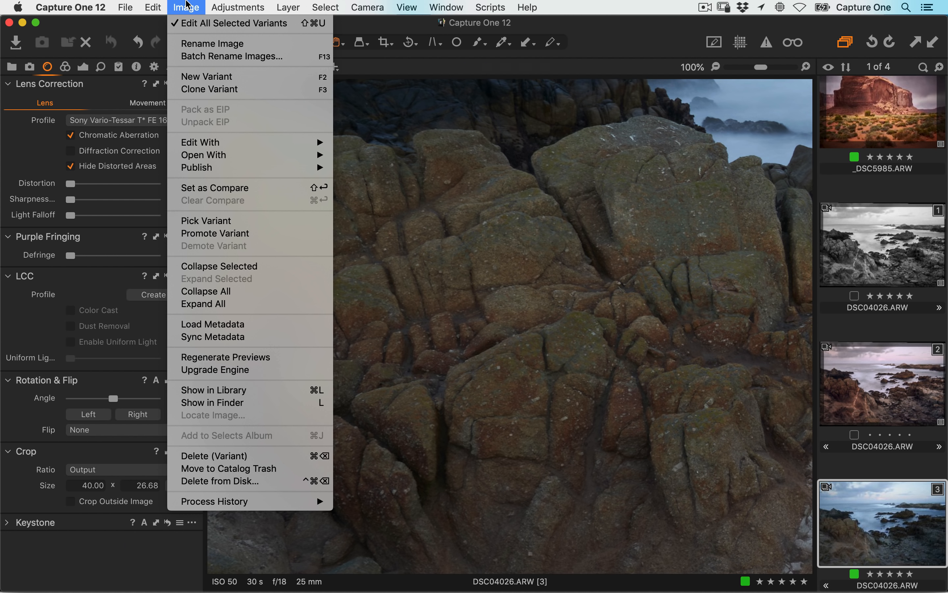
{"action": "left_click", "coordinate": [219, 76]}
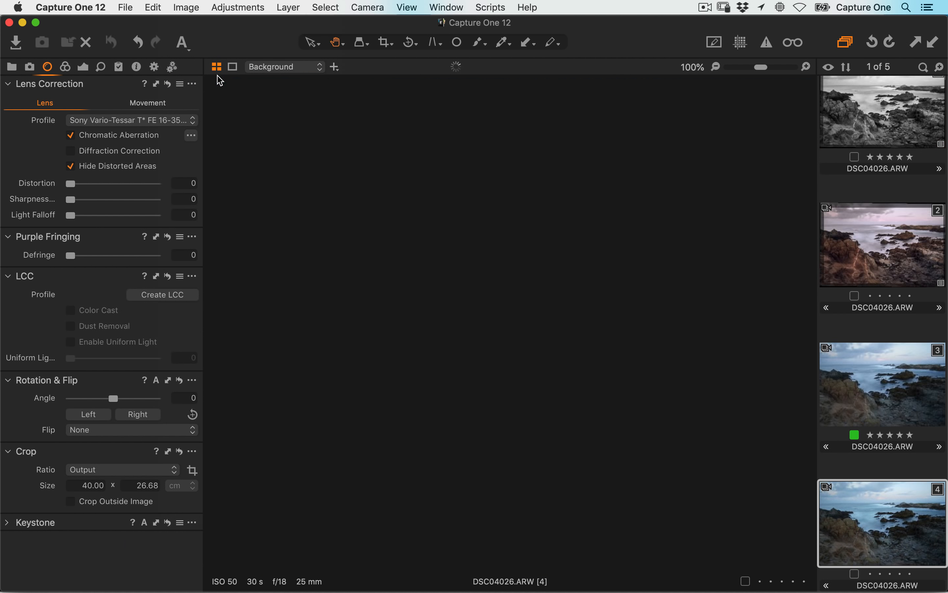
- Enable Diffraction Correction on the third DSC04026.ARW variant and compare its rock detail with the new variant at 200%
{"action": "left_click", "coordinate": [71, 151]}
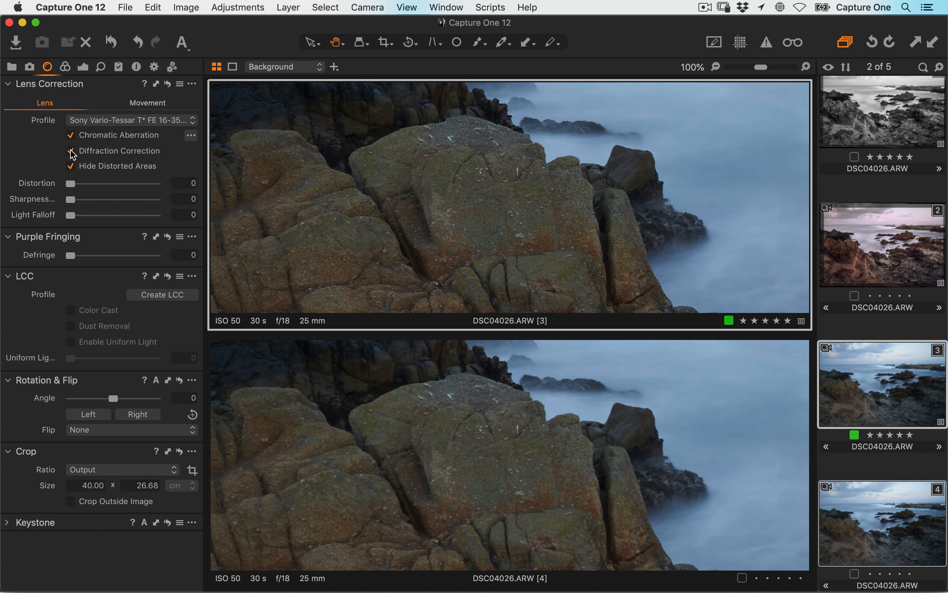
{"action": "left_click", "coordinate": [807, 67]}
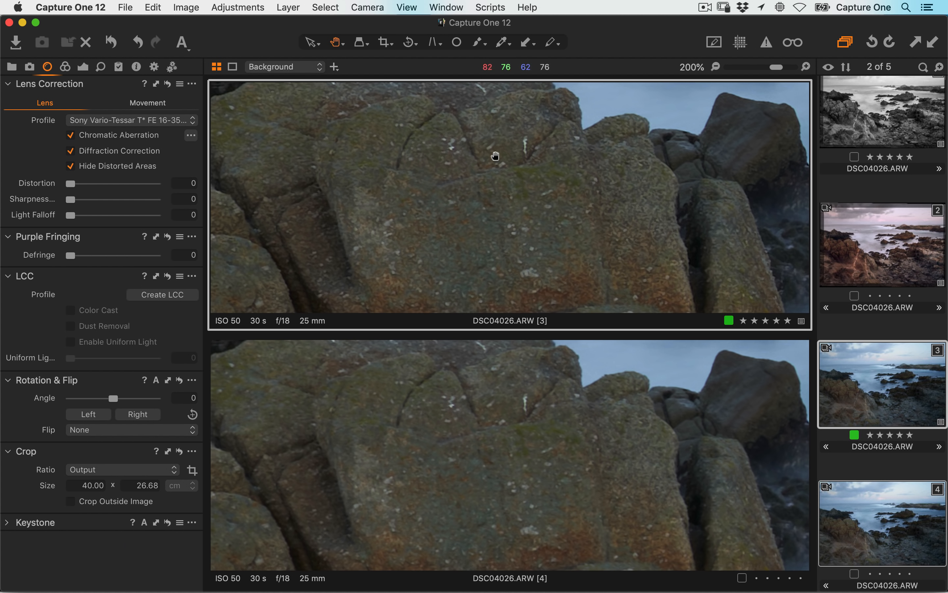
{"action": "left_click_drag", "start_coordinate": [493, 155], "coordinate": [461, 212]}
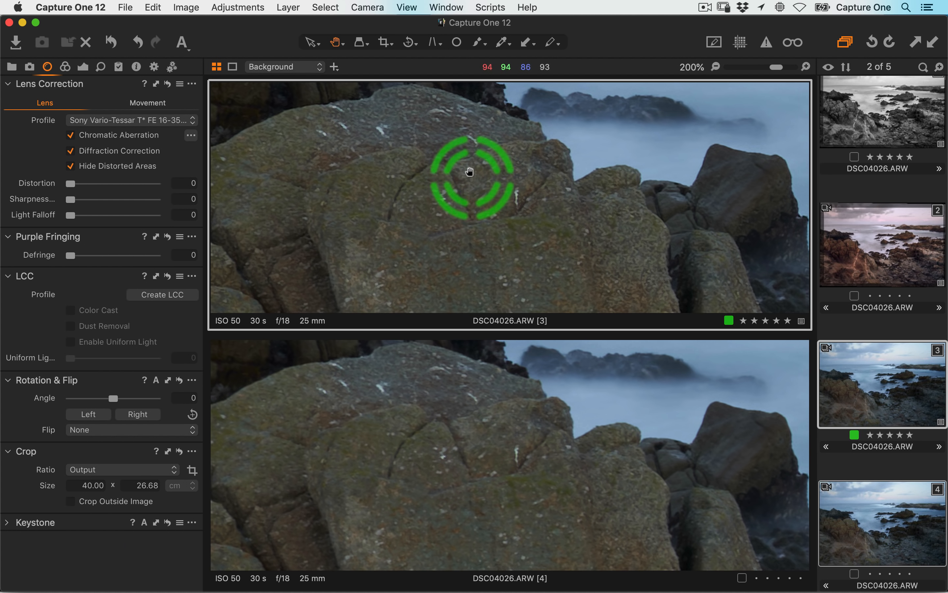
{"action": "left_click", "coordinate": [439, 412]}
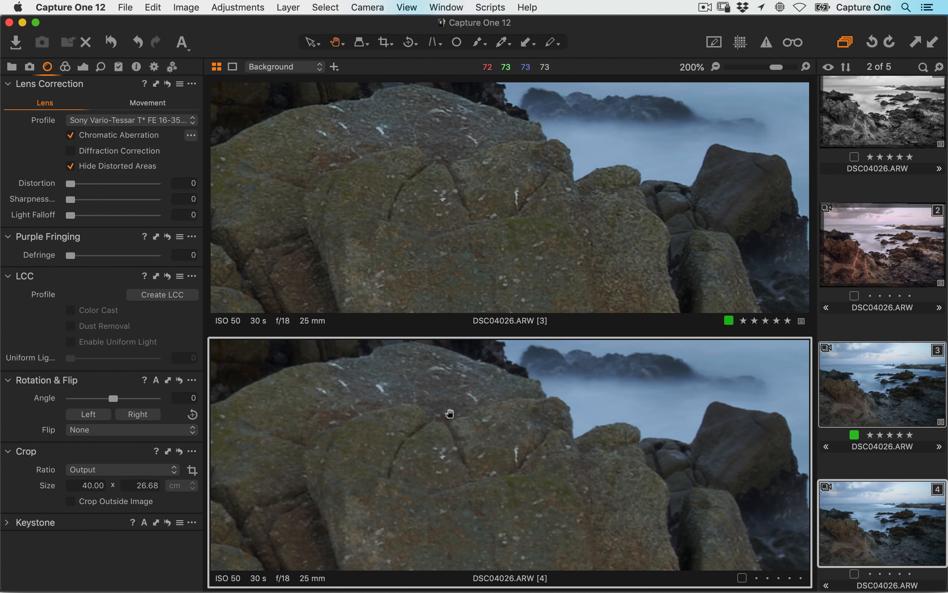
{"action": "left_click", "coordinate": [451, 227]}
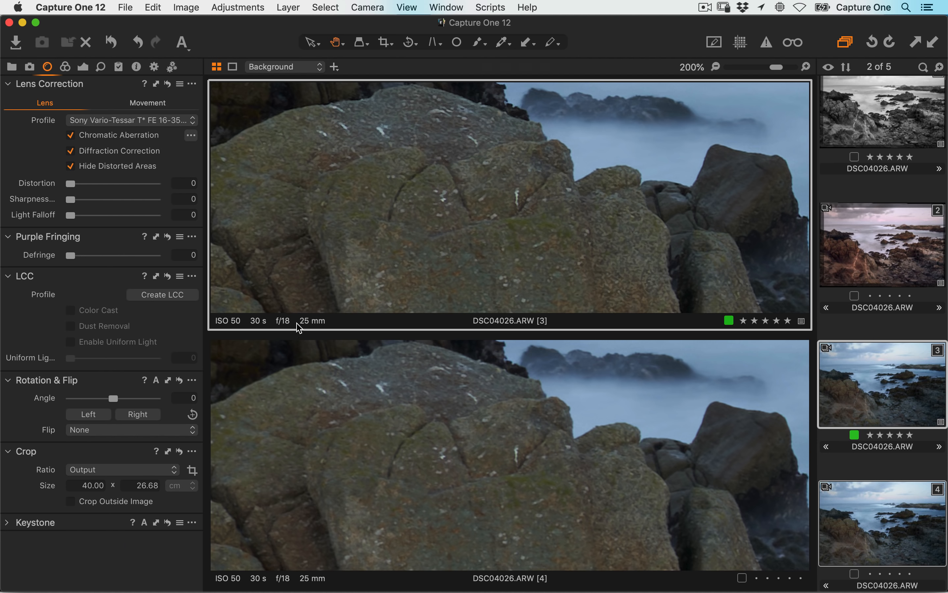
{"action": "left_click", "coordinate": [99, 156]}
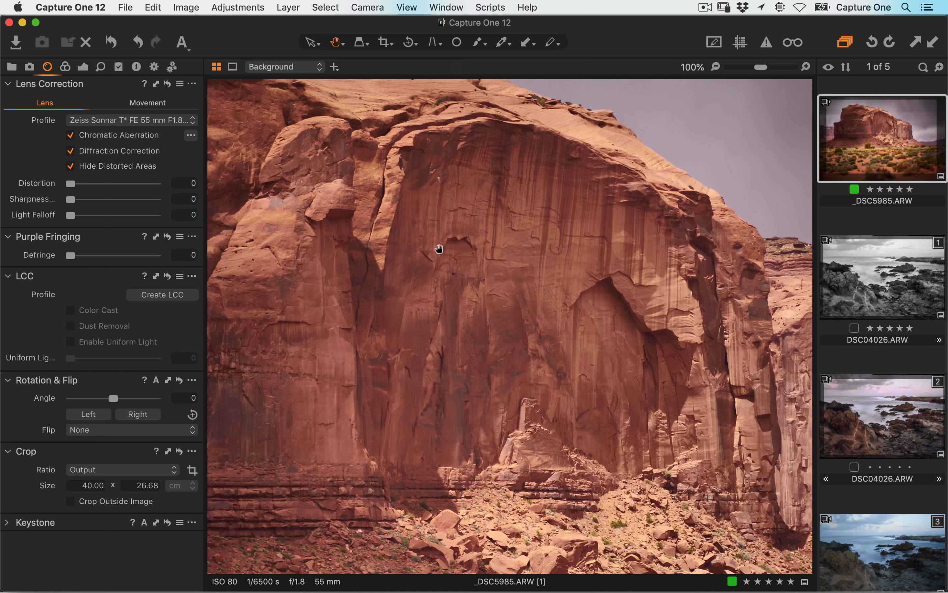
- Select the second DSC04026.ARW variant and bring up the process recipes for output
{"action": "scroll", "coordinate": [847, 397], "scroll_direction": "down", "scroll_amount": 4}
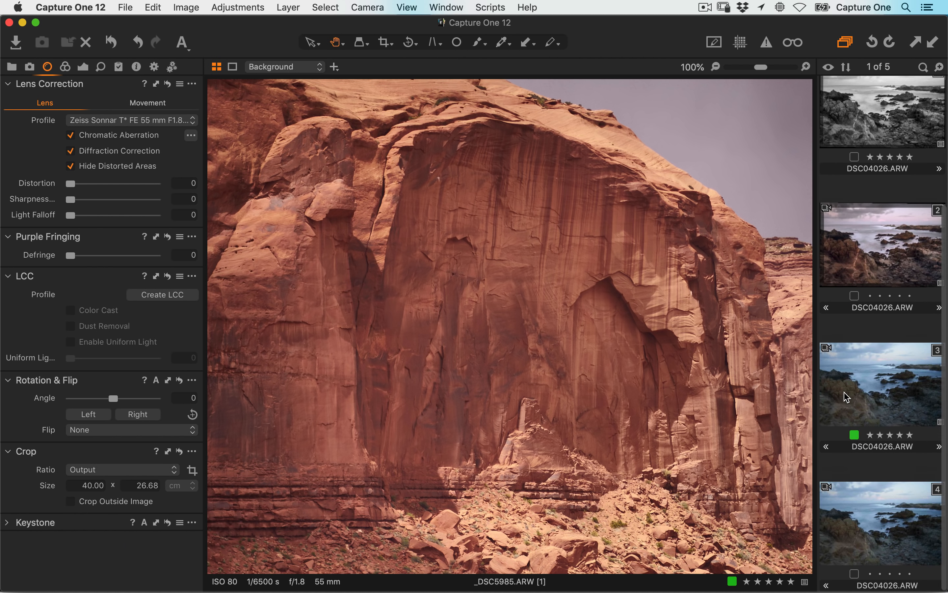
{"action": "left_click", "coordinate": [897, 280]}
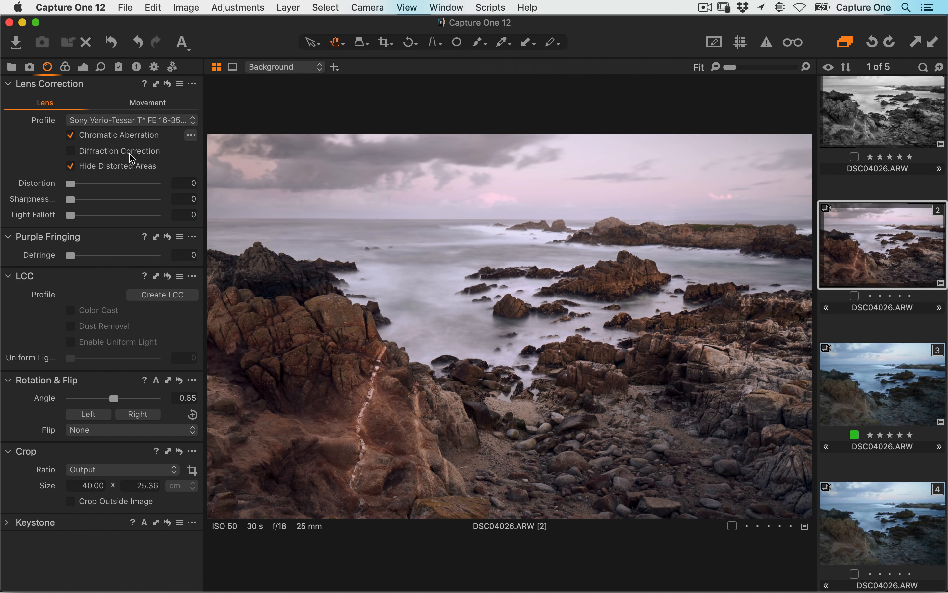
{"action": "left_click", "coordinate": [155, 70]}
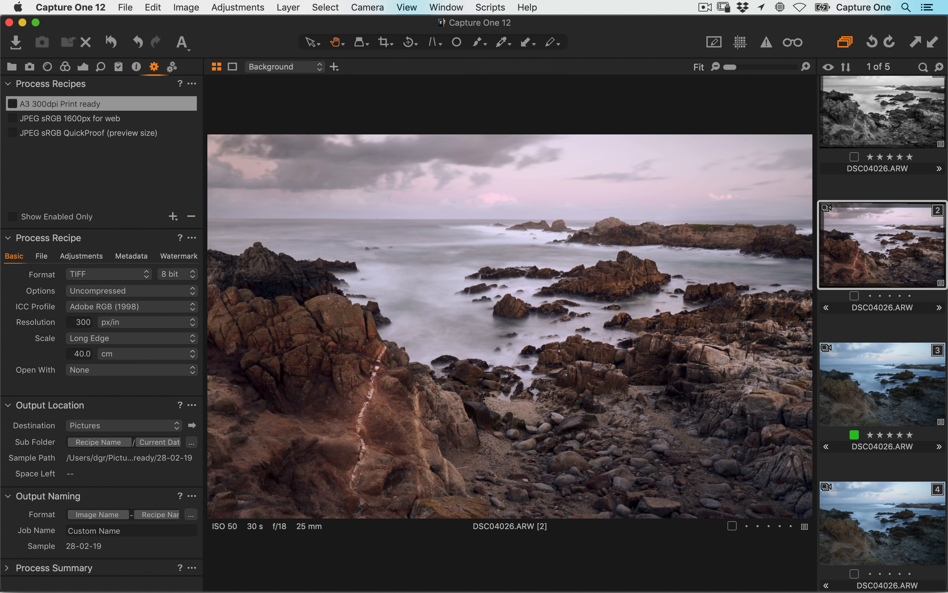
- Open the export settings for the selected variant, review the available file formats, and close them without exporting
{"action": "key", "text": "shift+super+e"}
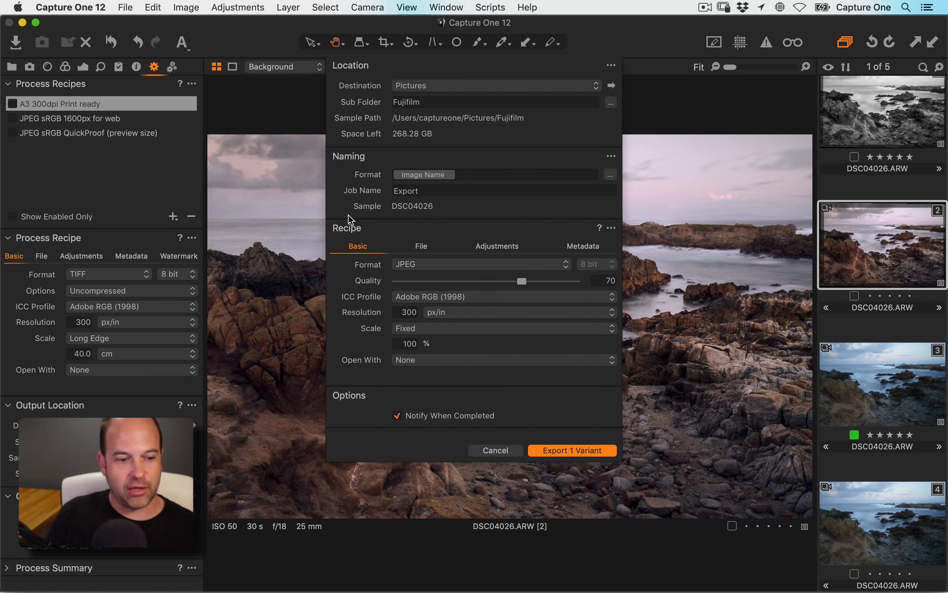
{"action": "left_click", "coordinate": [431, 264]}
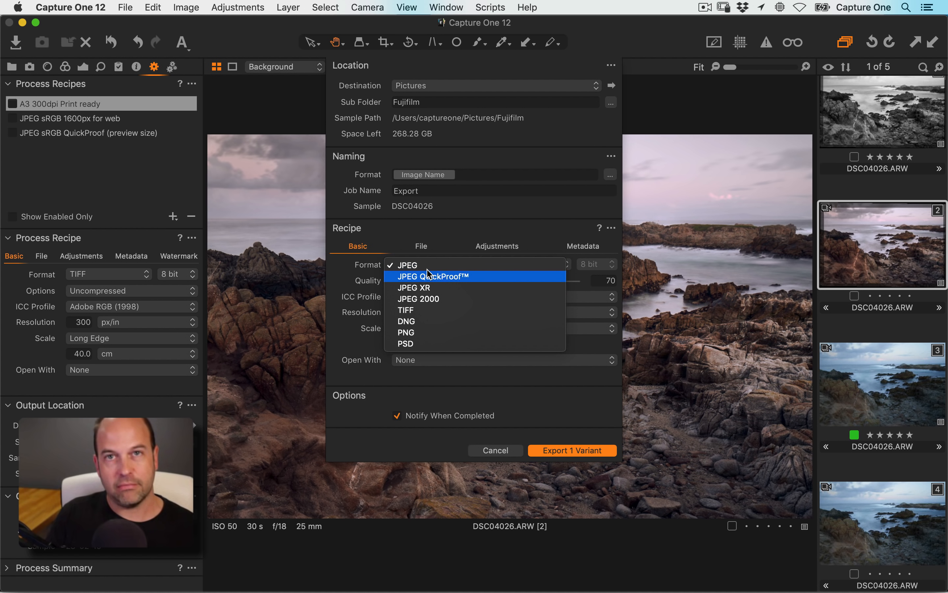
{"action": "left_click", "coordinate": [346, 278]}
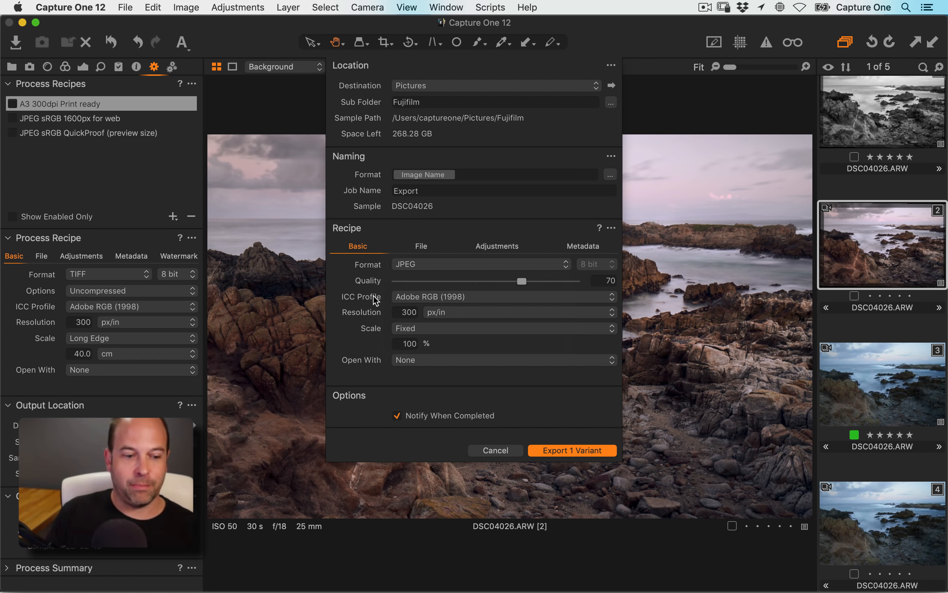
{"action": "left_click", "coordinate": [422, 265]}
{"action": "left_click", "coordinate": [365, 292]}
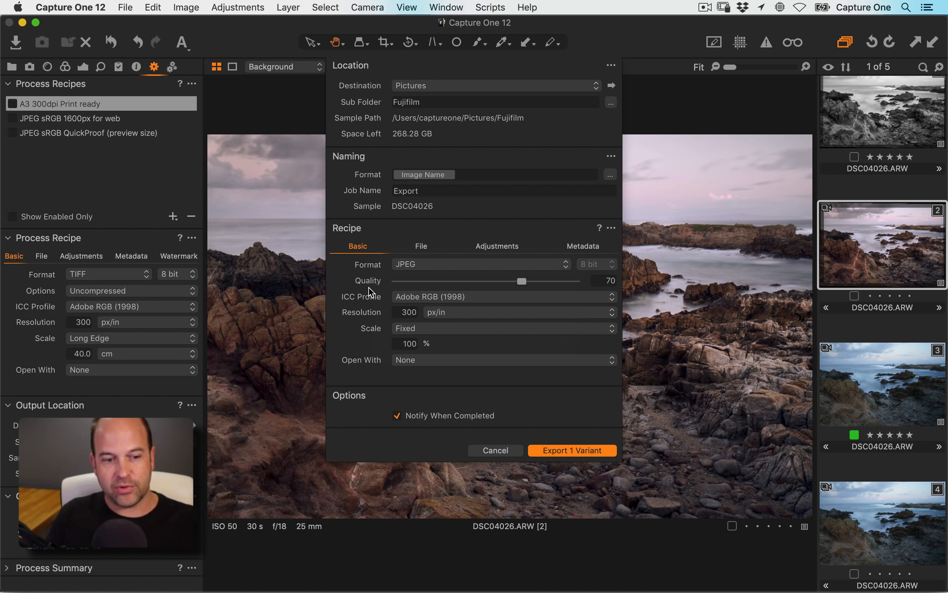
{"action": "left_click", "coordinate": [496, 451]}
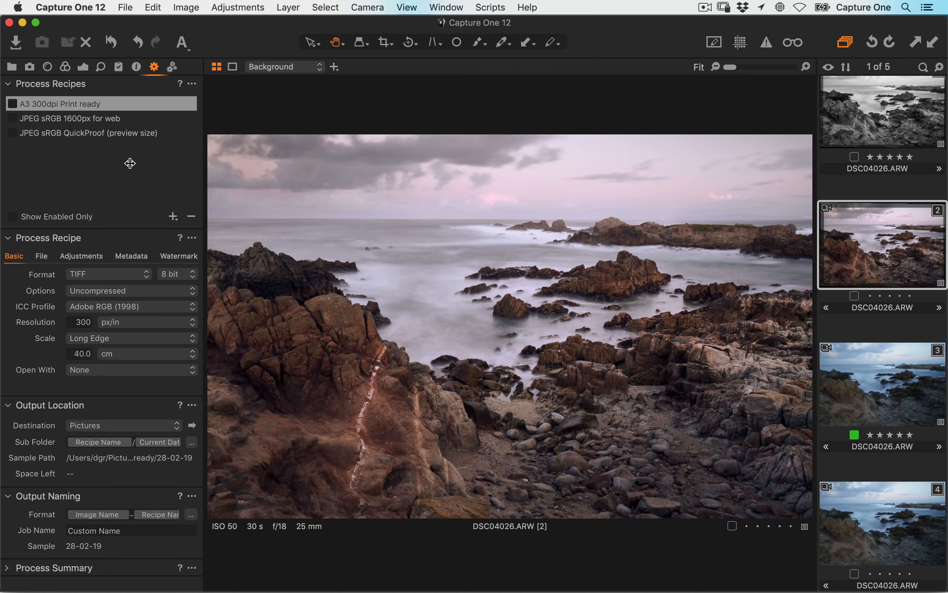
- Add a new process recipe named "Full Size TIFF Adobe RGB 16b"
{"action": "left_click", "coordinate": [159, 194]}
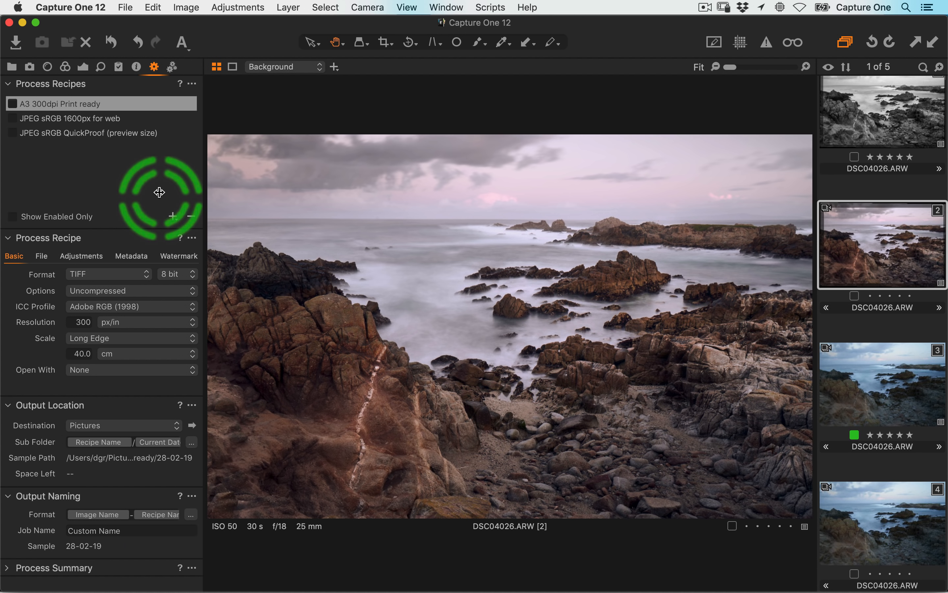
{"action": "left_click", "coordinate": [172, 216]}
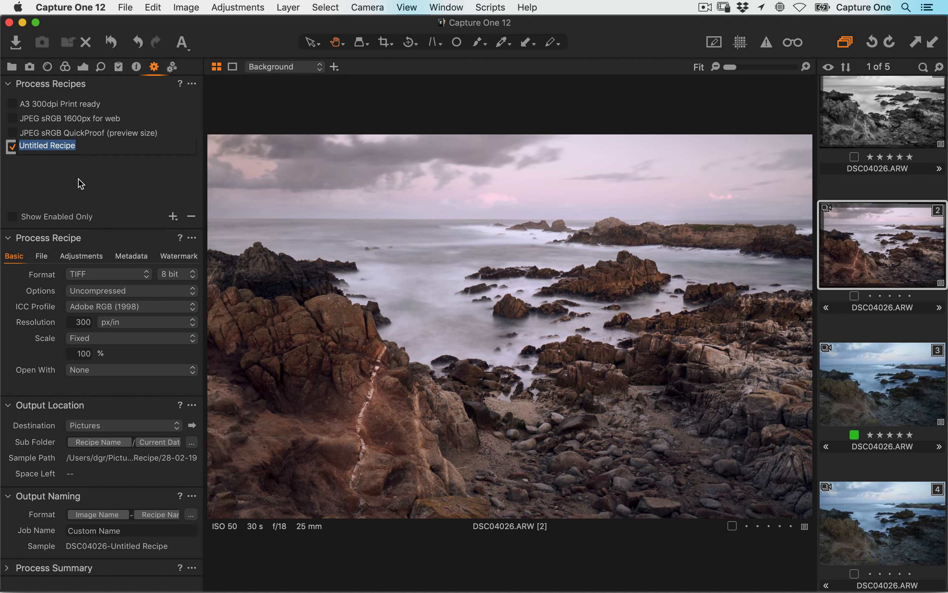
{"action": "type", "text": "Full Size TIFF"}
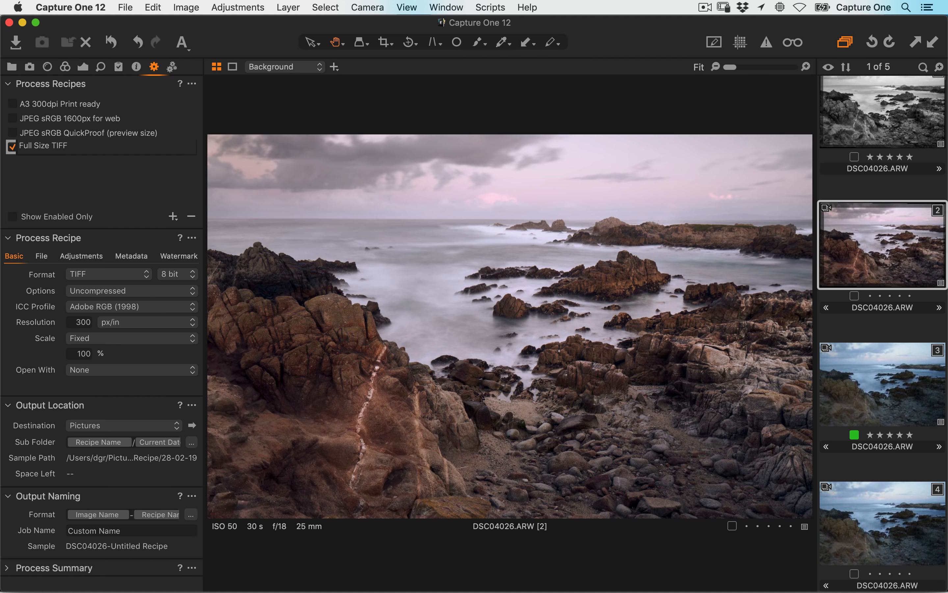
{"action": "type", "text": "Adobe RGB 16b"}
{"action": "key", "text": "Return"}
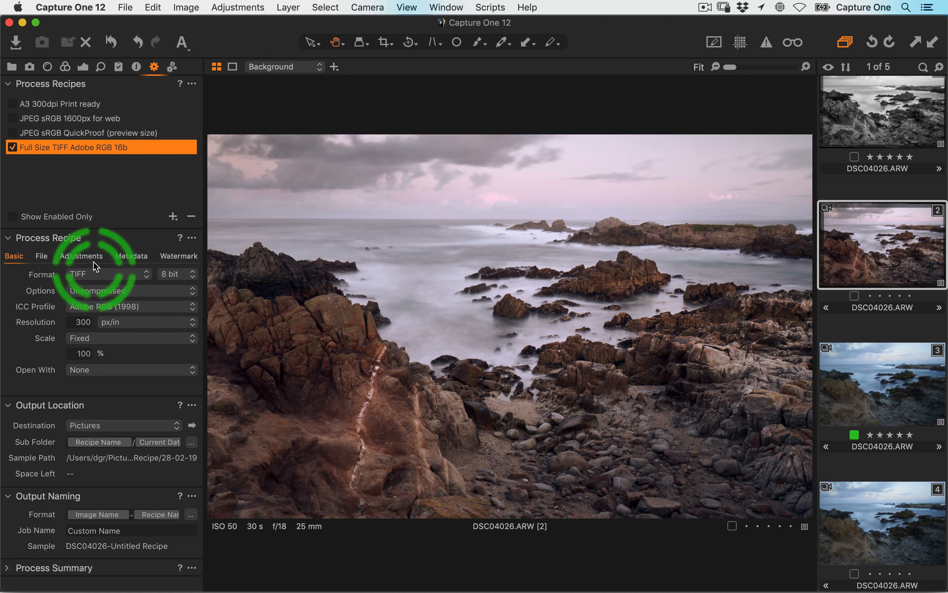
- Set the Full Size TIFF Adobe RGB 16b recipe to 16 bit with the Adobe RGB (1998) ICC profile
{"action": "left_click", "coordinate": [77, 119]}
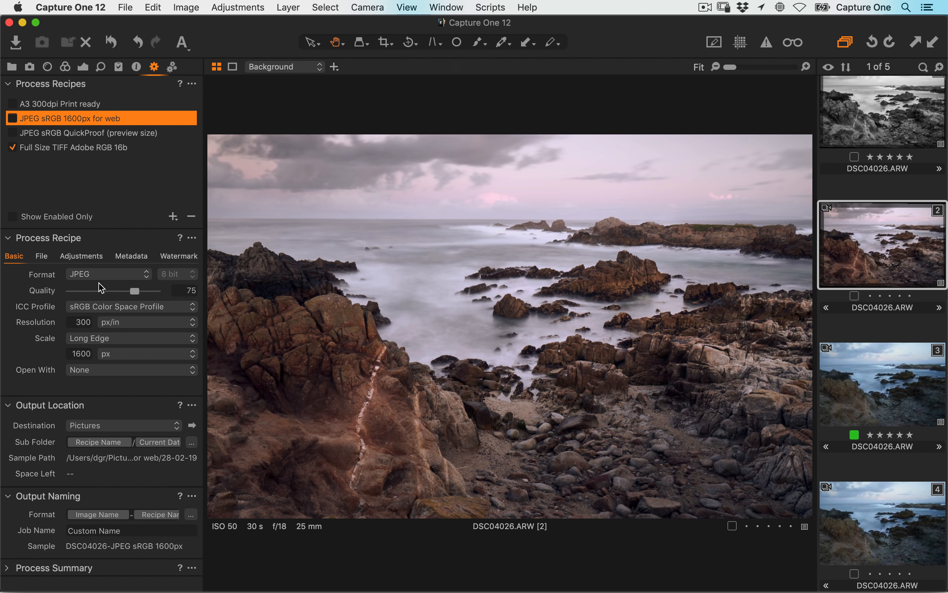
{"action": "left_click", "coordinate": [78, 148]}
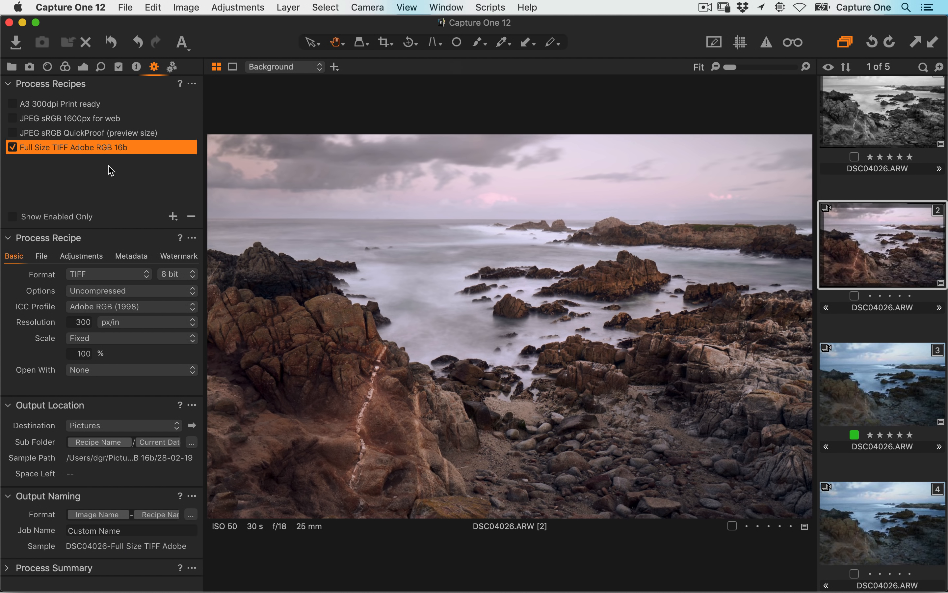
{"action": "left_click", "coordinate": [177, 274]}
{"action": "left_click", "coordinate": [177, 286]}
{"action": "left_click", "coordinate": [146, 306]}
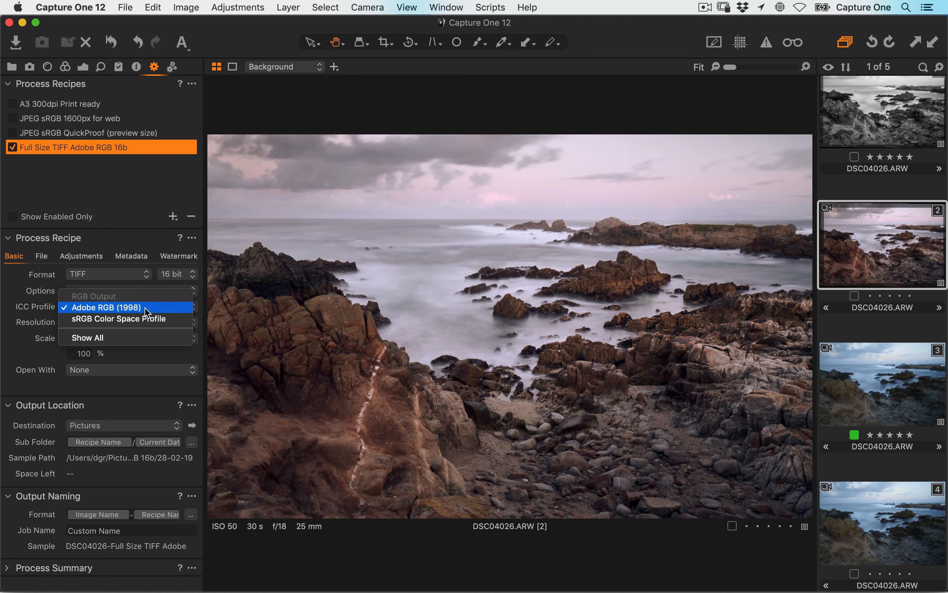
{"action": "left_click", "coordinate": [133, 306]}
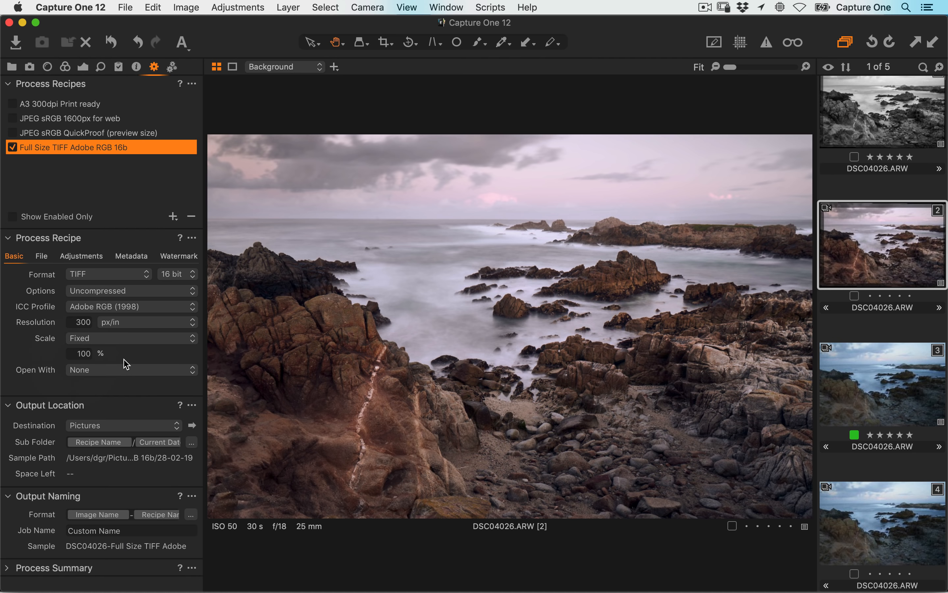
- Clear all tokens from the output sub folder and reduce the output naming format to Image Name only
{"action": "left_click", "coordinate": [158, 442]}
{"action": "key", "text": "BackSpace"}
{"action": "key", "text": "BackSpace"}
{"action": "left_click", "coordinate": [157, 515]}
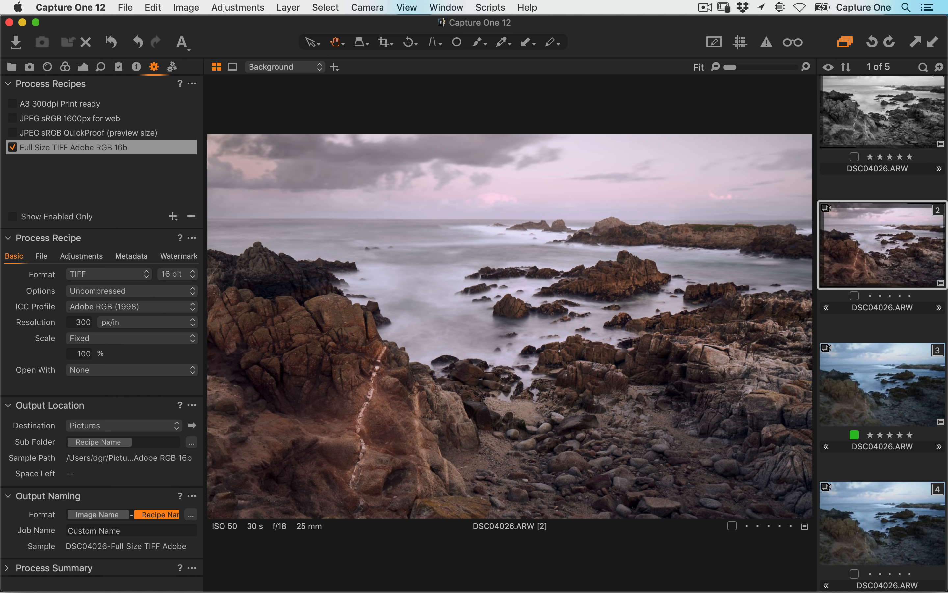
{"action": "key", "text": "BackSpace"}
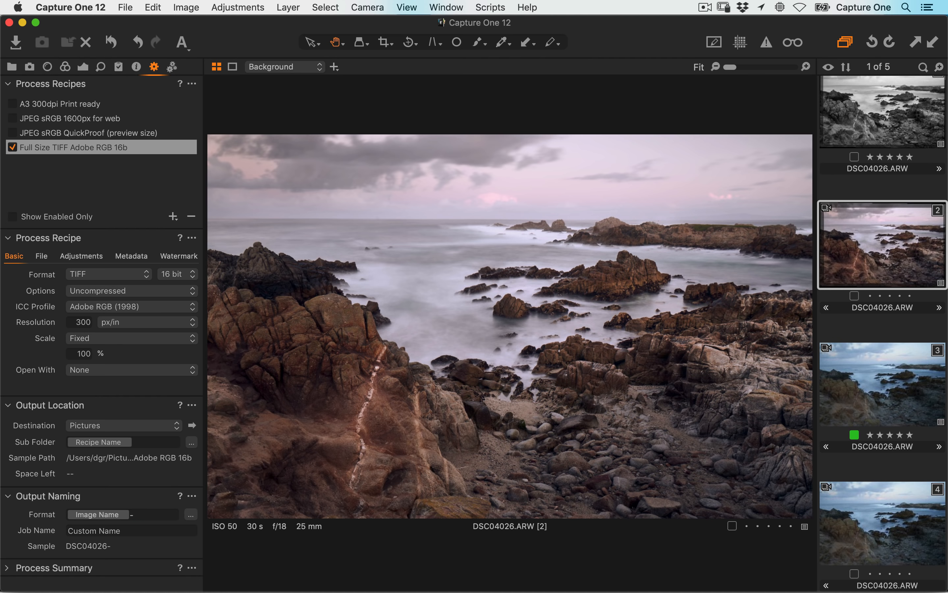
{"action": "key", "text": "BackSpace"}
{"action": "left_click", "coordinate": [158, 442]}
{"action": "key", "text": "BackSpace"}
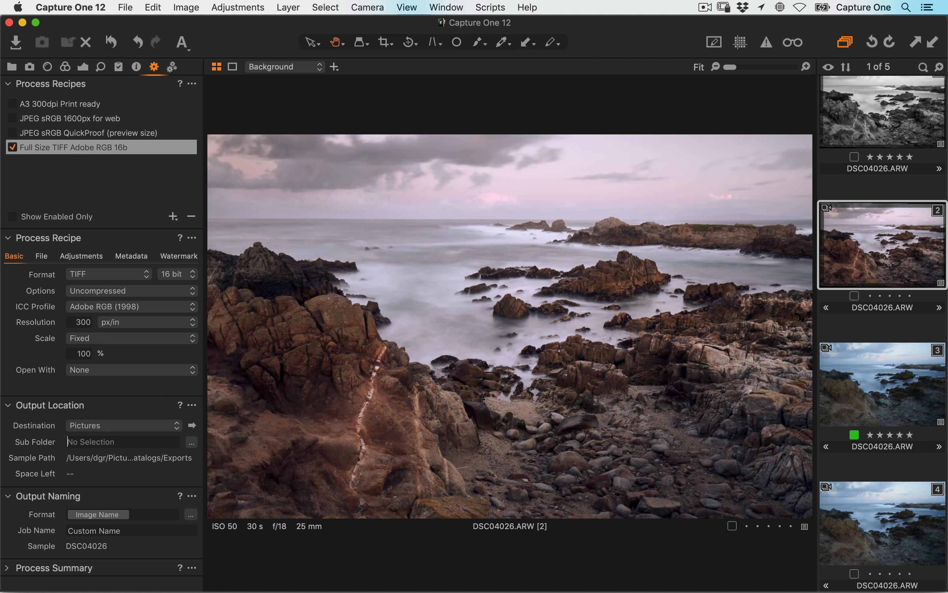
{"action": "left_click", "coordinate": [130, 515]}
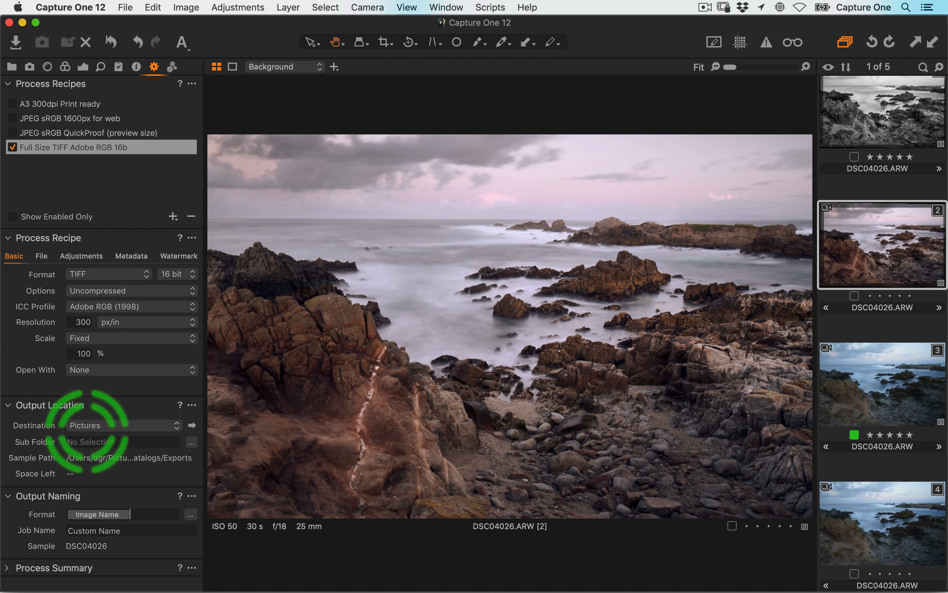
- Set the output destination to the /Users/captureone/Pictures folder
{"action": "left_click", "coordinate": [93, 426]}
{"action": "left_click", "coordinate": [101, 410]}
{"action": "left_click", "coordinate": [666, 339]}
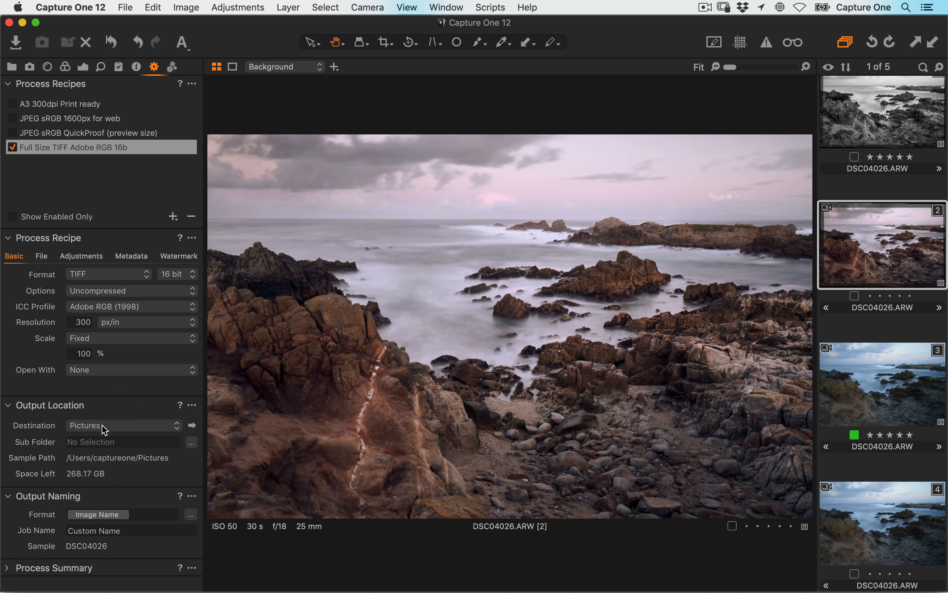
{"action": "left_click", "coordinate": [145, 513]}
- Detach the Process Summary tool, float it expanded over the image, and re-expand Output Location and Output Naming
{"action": "left_click", "coordinate": [10, 408]}
{"action": "left_click", "coordinate": [9, 422]}
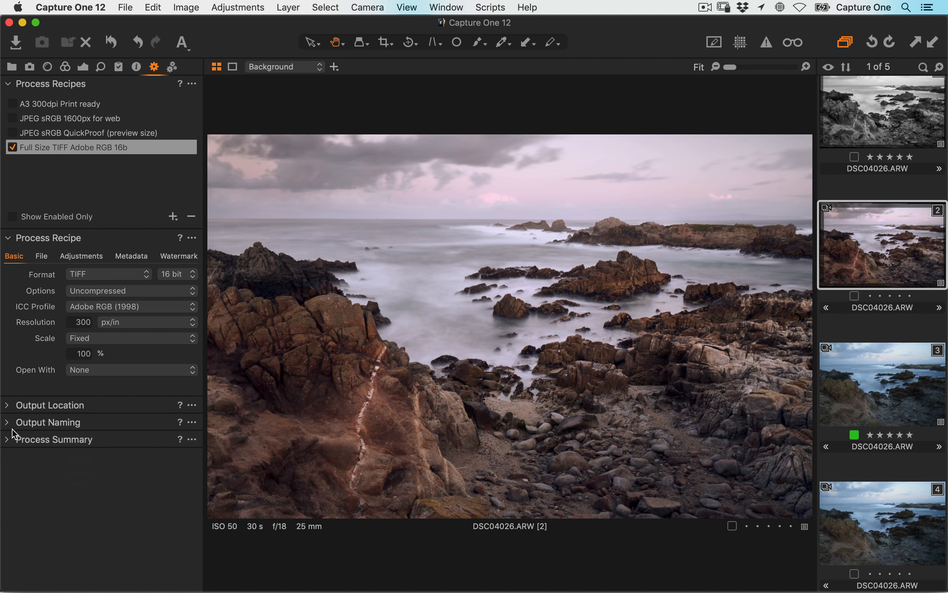
{"action": "left_click_drag", "start_coordinate": [47, 443], "coordinate": [265, 452]}
{"action": "left_click", "coordinate": [229, 438]}
{"action": "left_click", "coordinate": [7, 406]}
{"action": "left_click", "coordinate": [7, 496]}
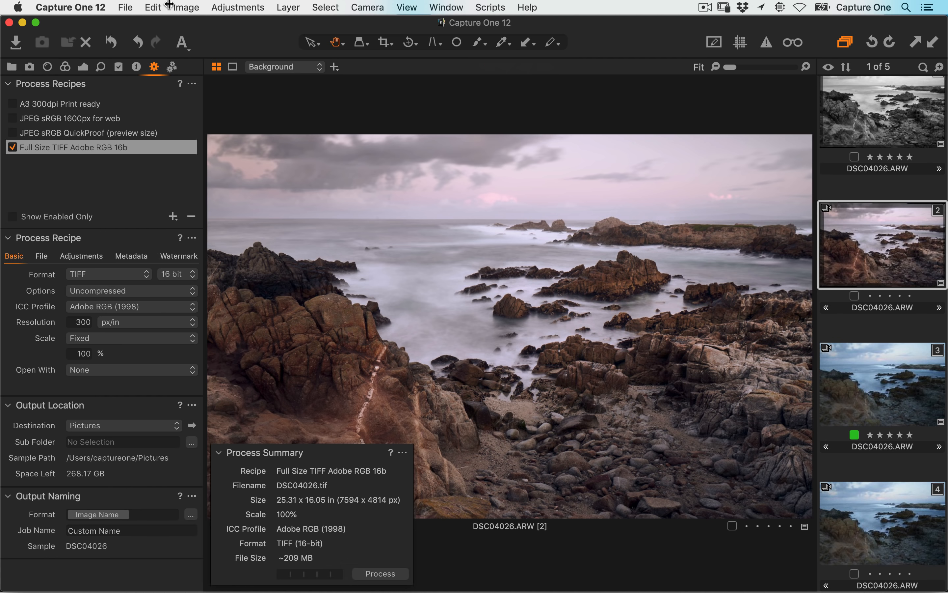
- Process the selected DSC04026 variant with the Full Size TIFF Adobe RGB 16b recipe
{"action": "left_click", "coordinate": [125, 7]}
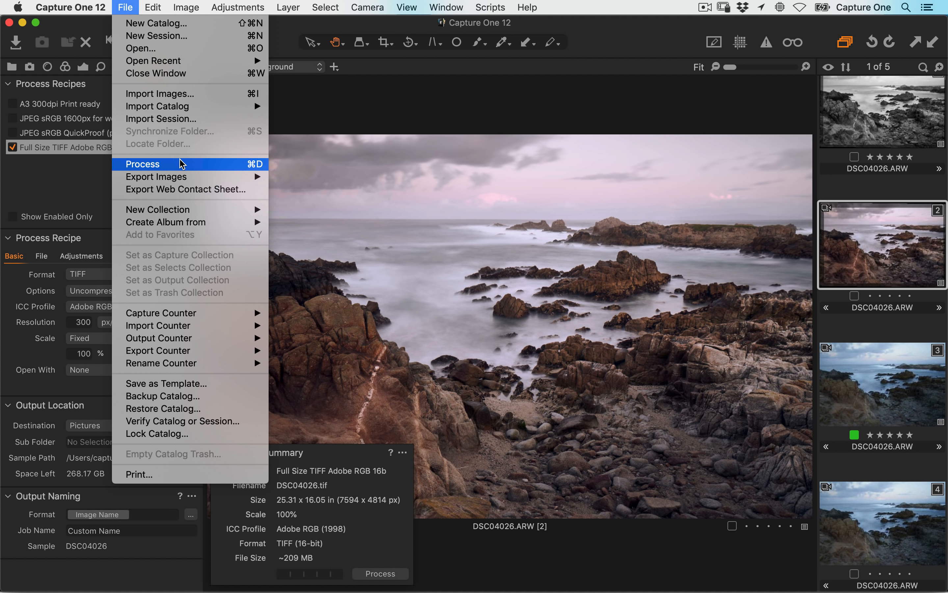
{"action": "left_click", "coordinate": [233, 172]}
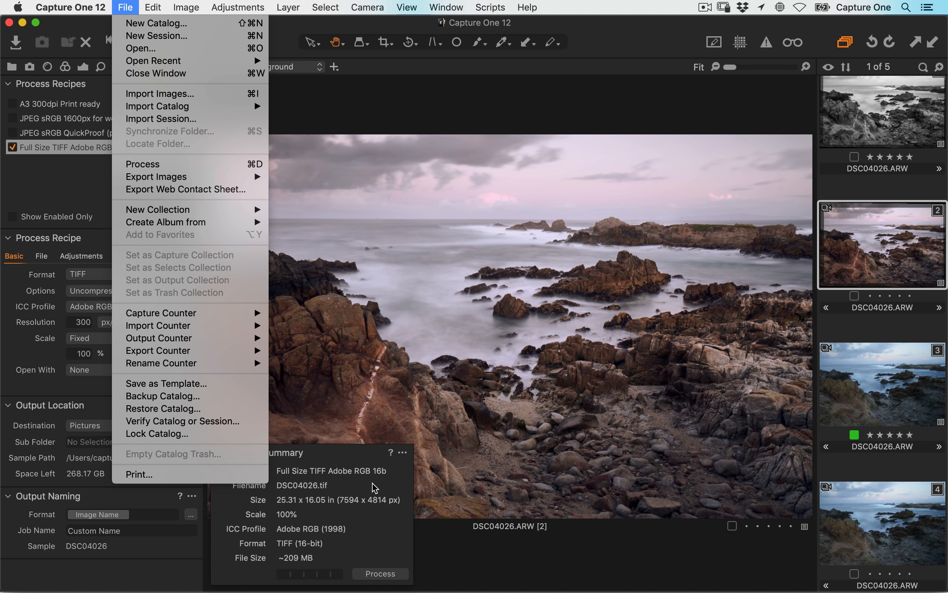
{"action": "left_click", "coordinate": [384, 574]}
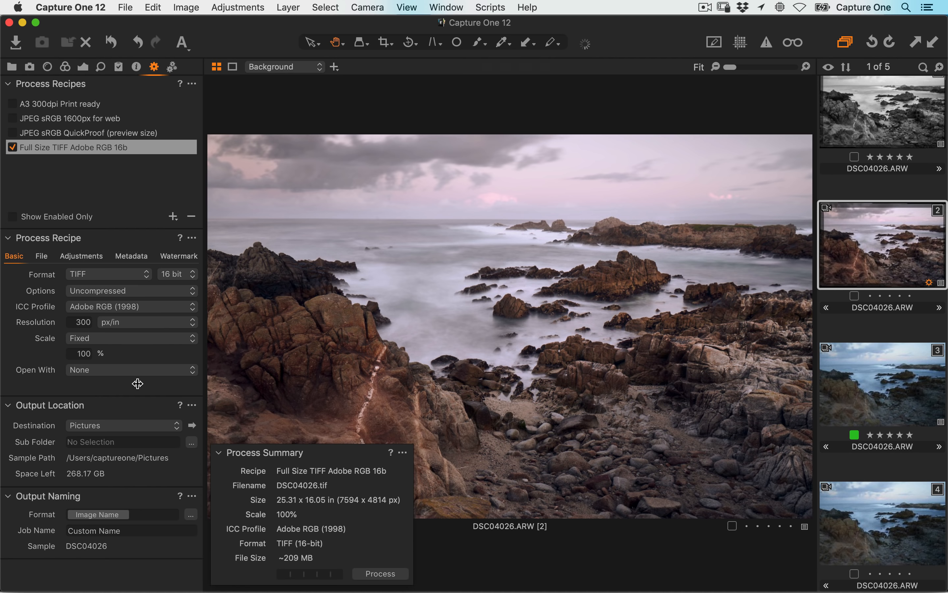
- Open the Pictures output destination in Finder, preview DSC04026.tif, and close the Finder window
{"action": "left_click", "coordinate": [194, 426]}
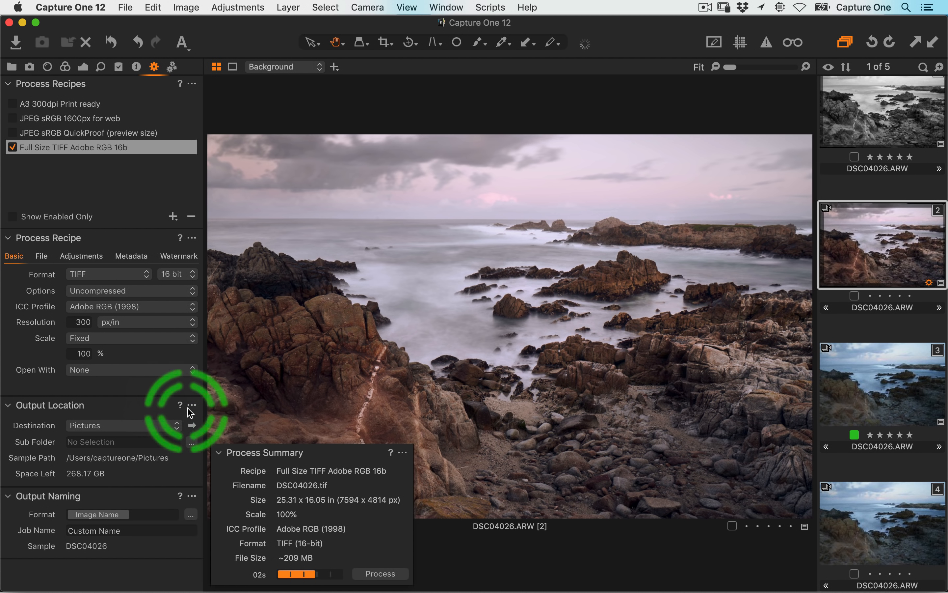
{"action": "left_click", "coordinate": [194, 428]}
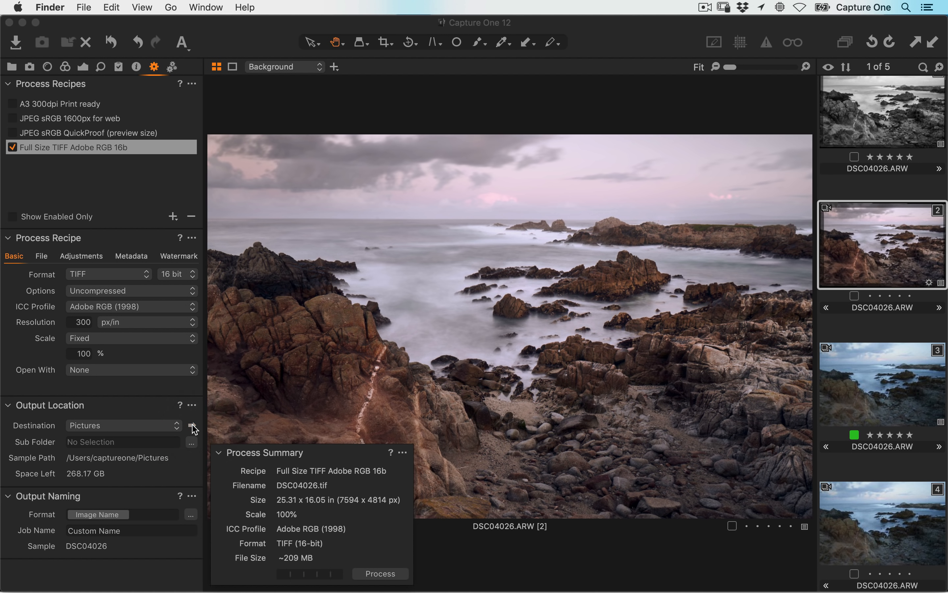
{"action": "left_click_drag", "start_coordinate": [302, 151], "coordinate": [350, 83]}
{"action": "left_click", "coordinate": [393, 130]}
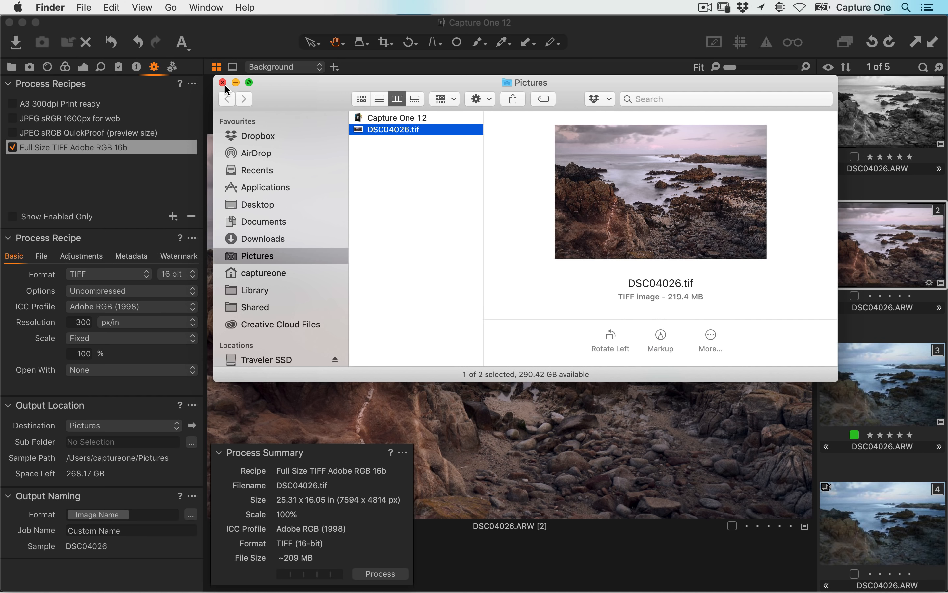
{"action": "left_click", "coordinate": [226, 84]}
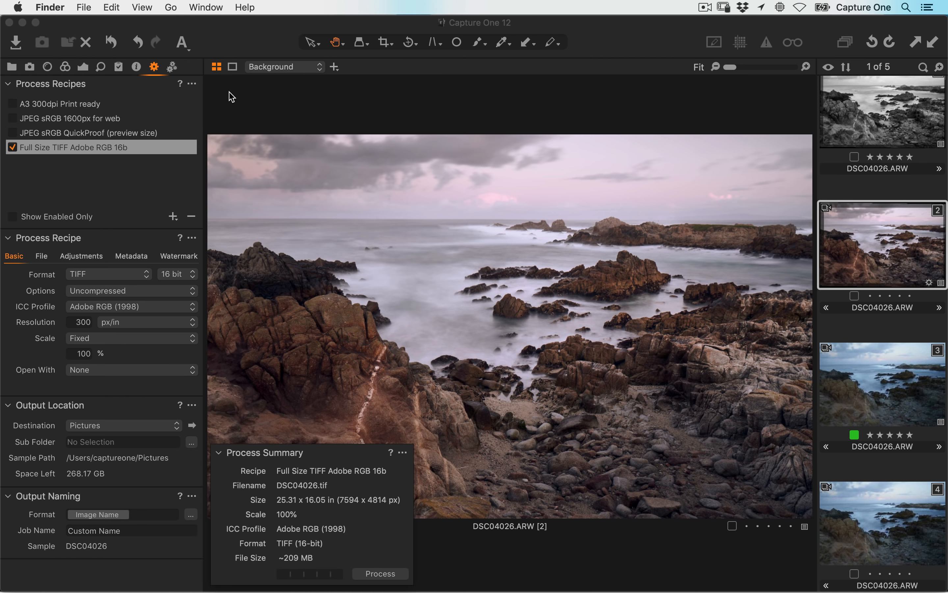
- Switch the enabled recipe from the full-size TIFF to JPEG sRGB 1600px for web and process the DSC04026 variant
{"action": "left_click", "coordinate": [12, 147]}
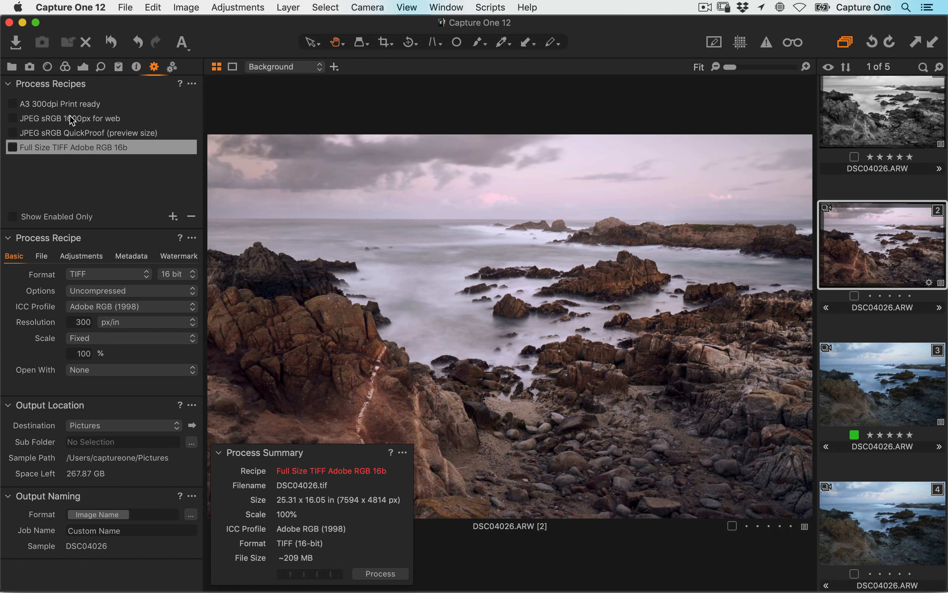
{"action": "left_click", "coordinate": [65, 104]}
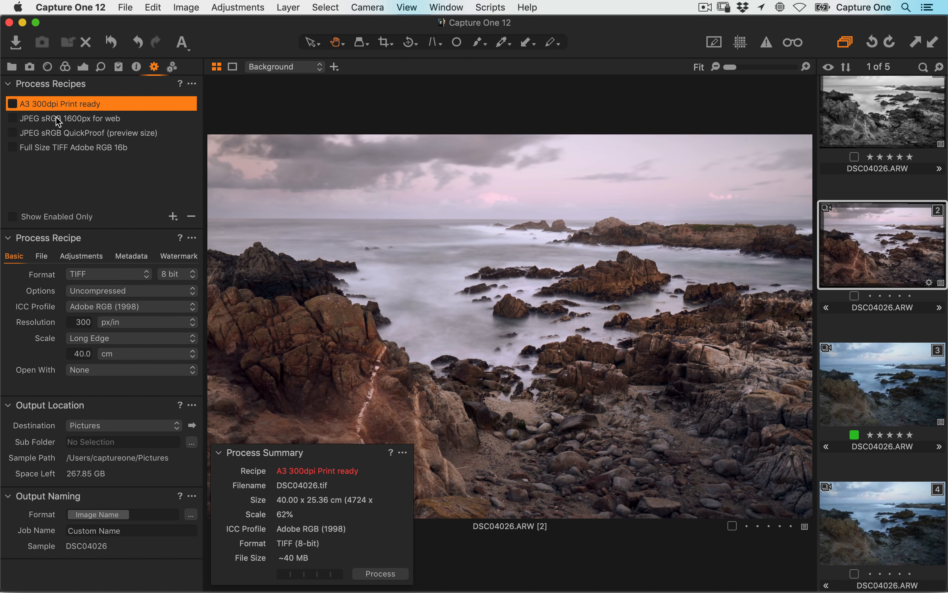
{"action": "left_click", "coordinate": [57, 120]}
{"action": "left_click", "coordinate": [12, 118]}
{"action": "key", "text": "super+Tab"}
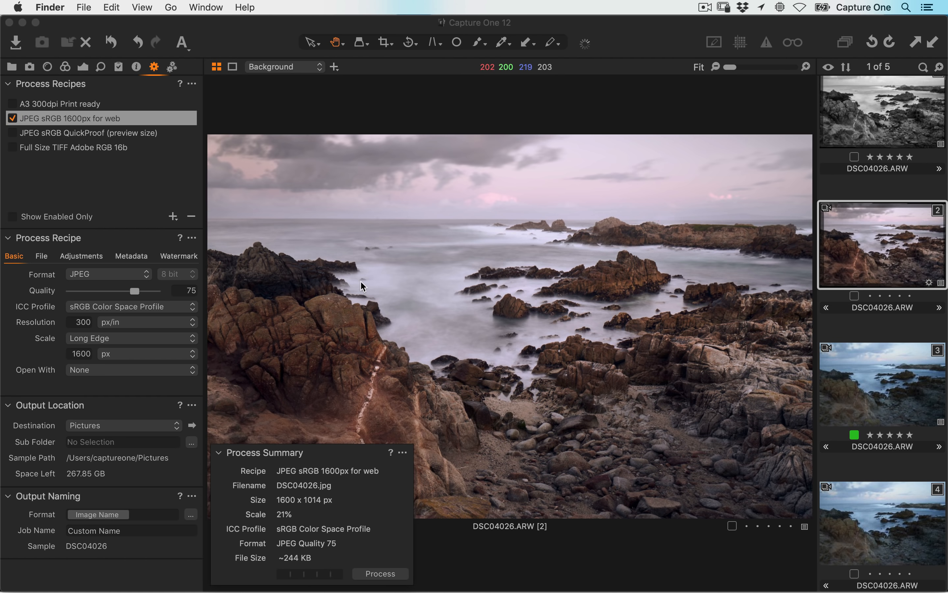
{"action": "key", "text": "super+Tab"}
{"action": "left_click", "coordinate": [261, 308]}
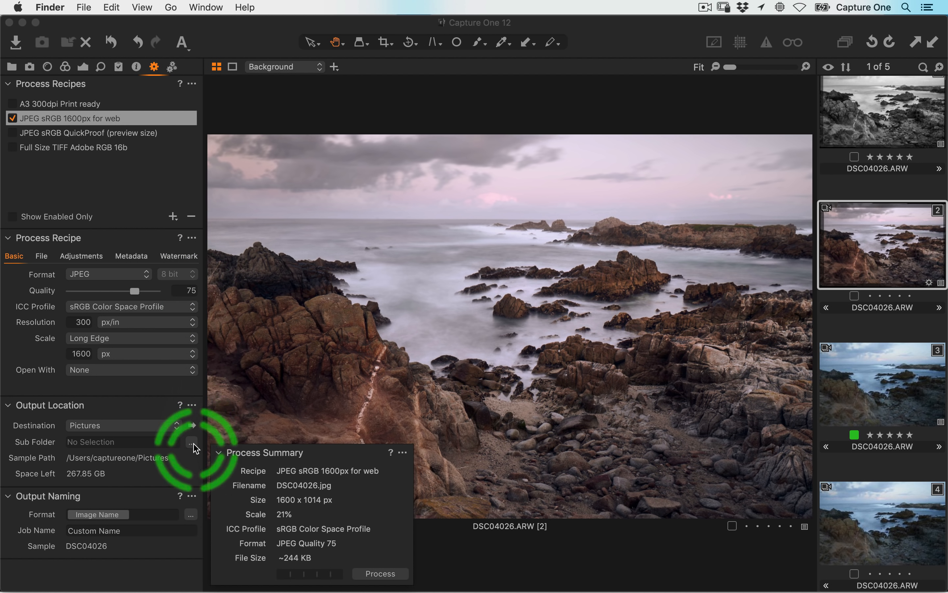
- Open the output destination in Finder and compare the file sizes of DSC04026.jpg and DSC04026.tif
{"action": "left_click", "coordinate": [192, 426]}
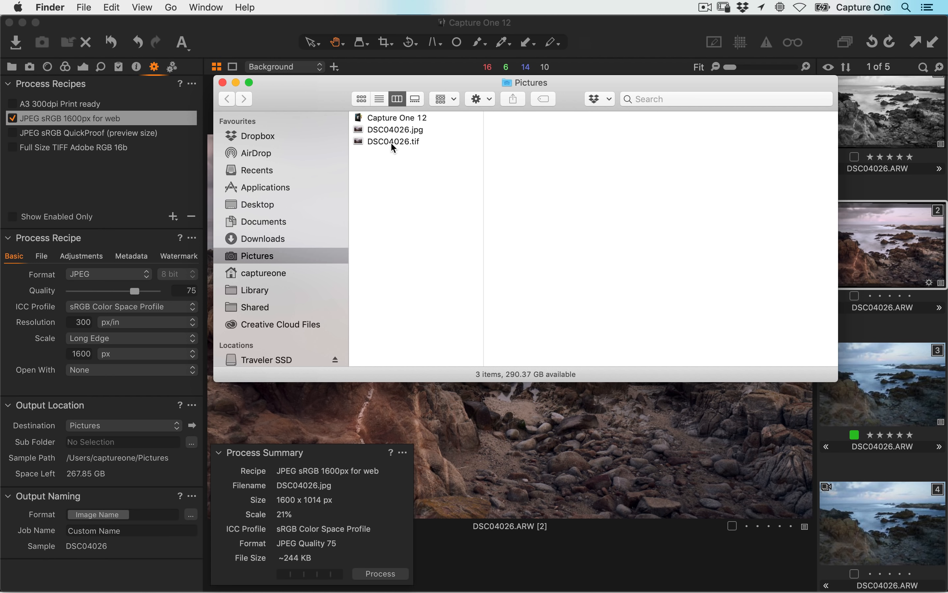
{"action": "left_click", "coordinate": [393, 131]}
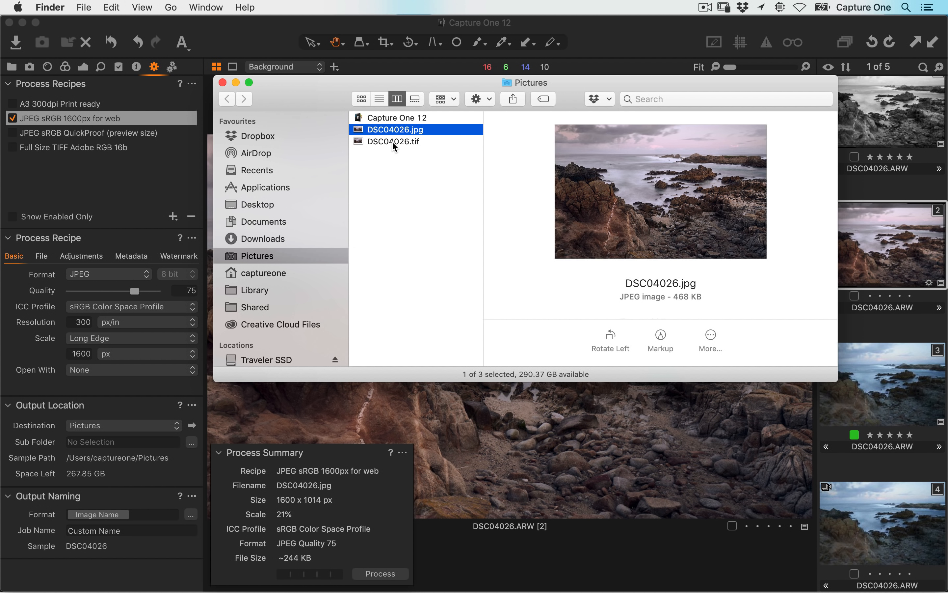
{"action": "left_click", "coordinate": [393, 142]}
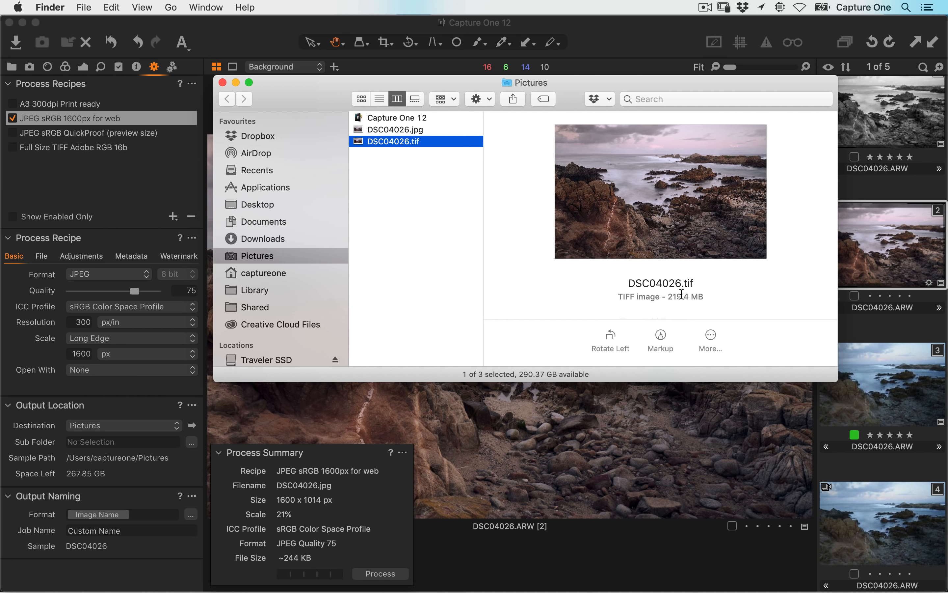
{"action": "scroll", "coordinate": [682, 292], "scroll_direction": "down", "scroll_amount": 4}
{"action": "scroll", "coordinate": [682, 292], "scroll_direction": "up", "scroll_amount": 2}
{"action": "left_click", "coordinate": [447, 131]}
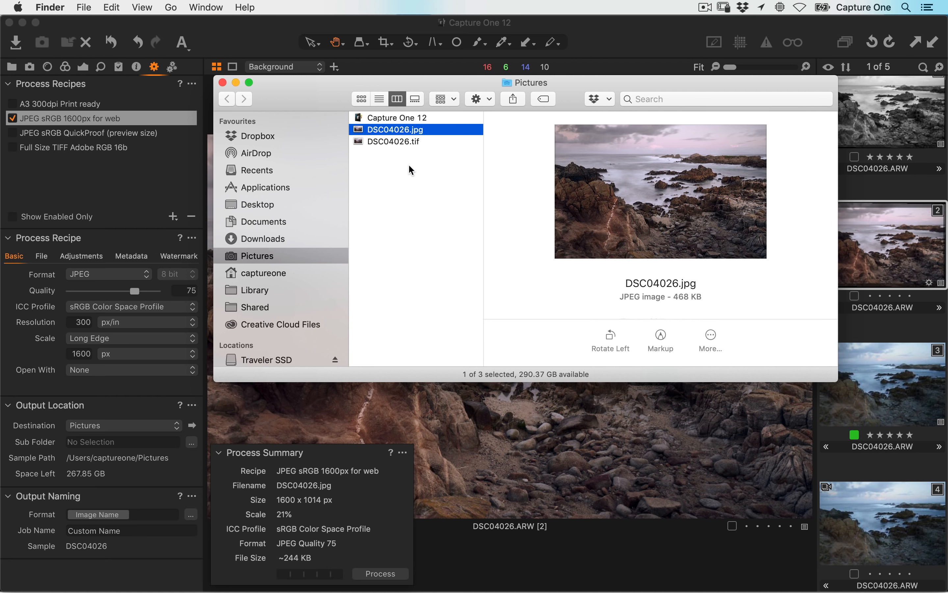
- Delete DSC04026.jpg and DSC04026.tif from the Pictures folder and return to Capture One
{"action": "left_click_drag", "start_coordinate": [410, 168], "coordinate": [411, 133]}
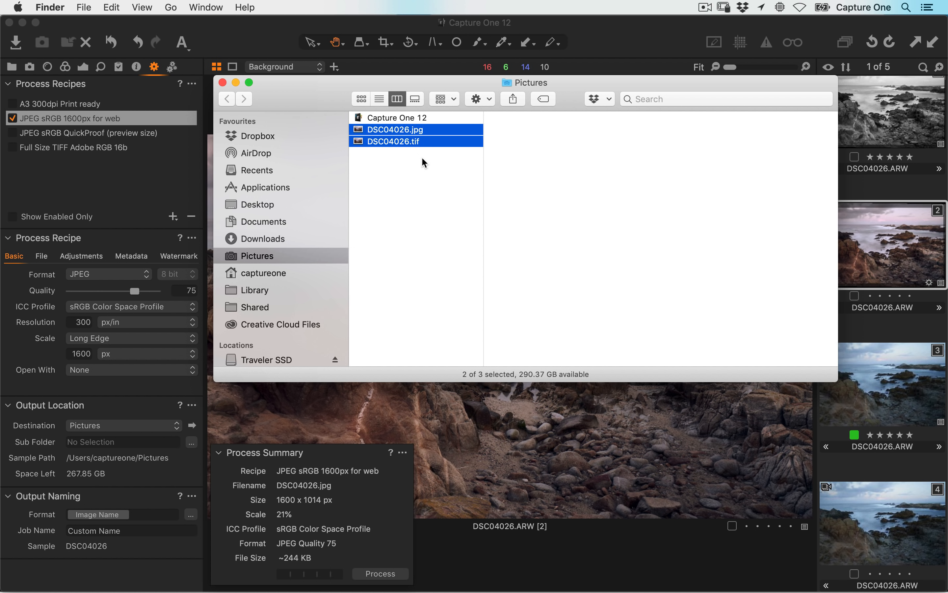
{"action": "key", "text": "super+BackSpace"}
{"action": "left_click", "coordinate": [396, 134]}
{"action": "left_click", "coordinate": [31, 282]}
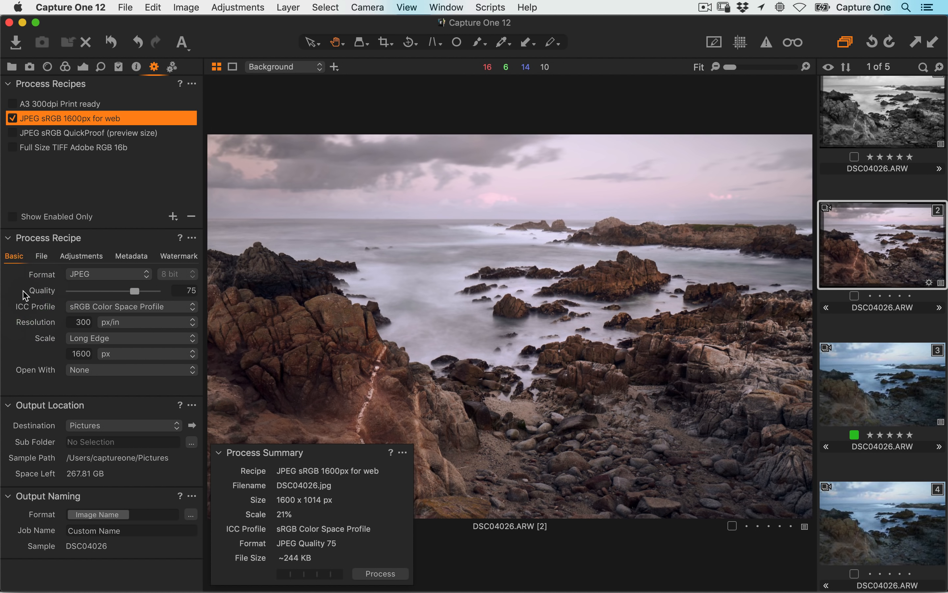
- Try California as the output sub folder name and clear it again
{"action": "left_click", "coordinate": [95, 443]}
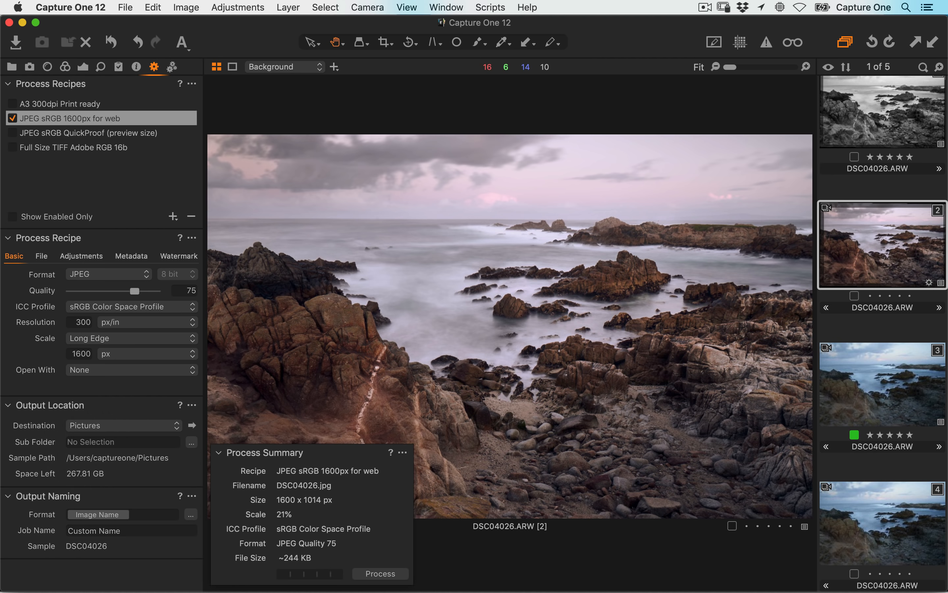
{"action": "type", "text": "California"}
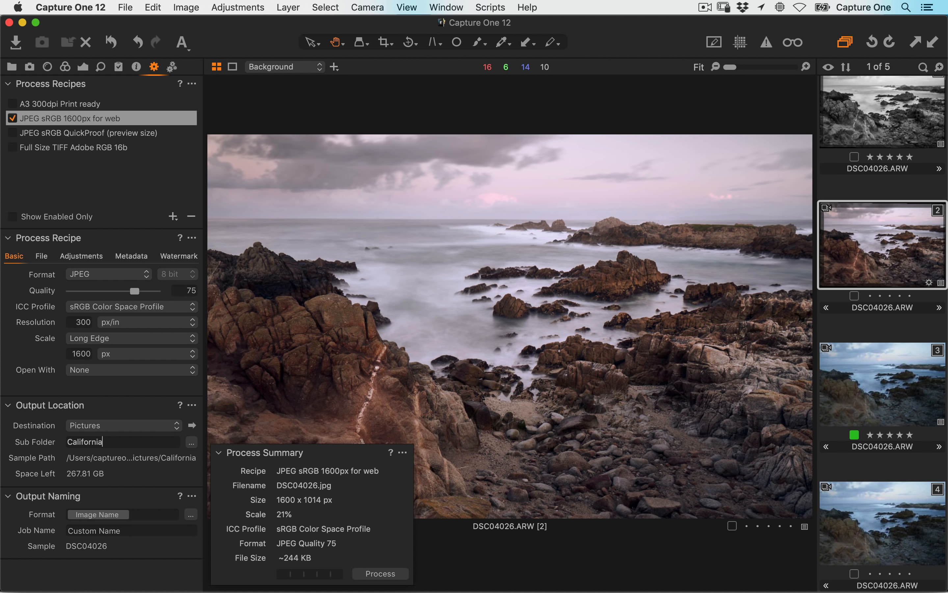
{"action": "key", "text": "BackSpace"}
{"action": "key", "text": "BackSpace"}
{"action": "key", "text": "BackSpace"}
{"action": "key", "text": "BackSpace"}
{"action": "key", "text": "BackSpace"}
{"action": "key", "text": "BackSpace"}
{"action": "key", "text": "BackSpace"}
{"action": "key", "text": "BackSpace"}
{"action": "key", "text": "BackSpace"}
{"action": "key", "text": "BackSpace"}
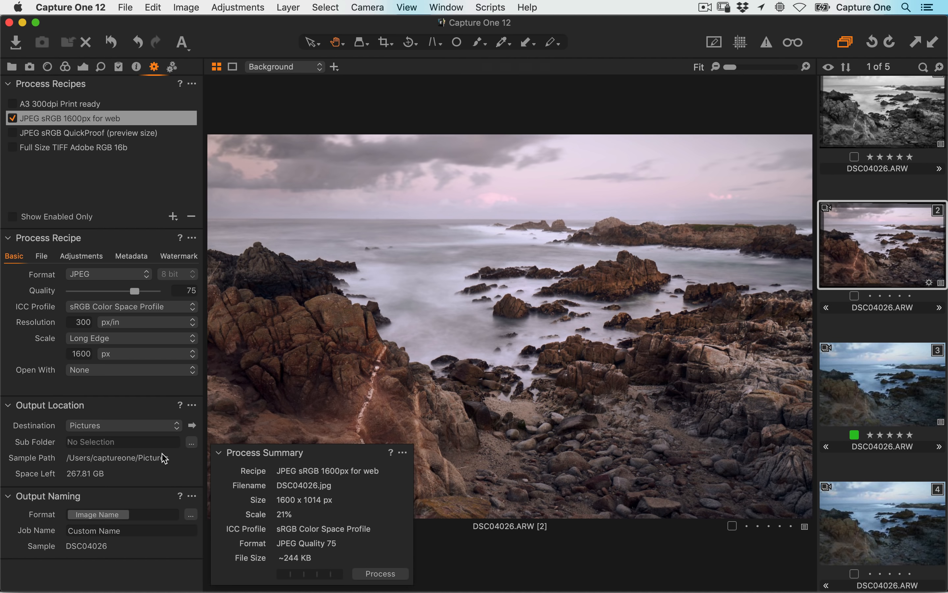
- Set the output sub folder to the Recipe Name token from the General token group
{"action": "left_click", "coordinate": [191, 442]}
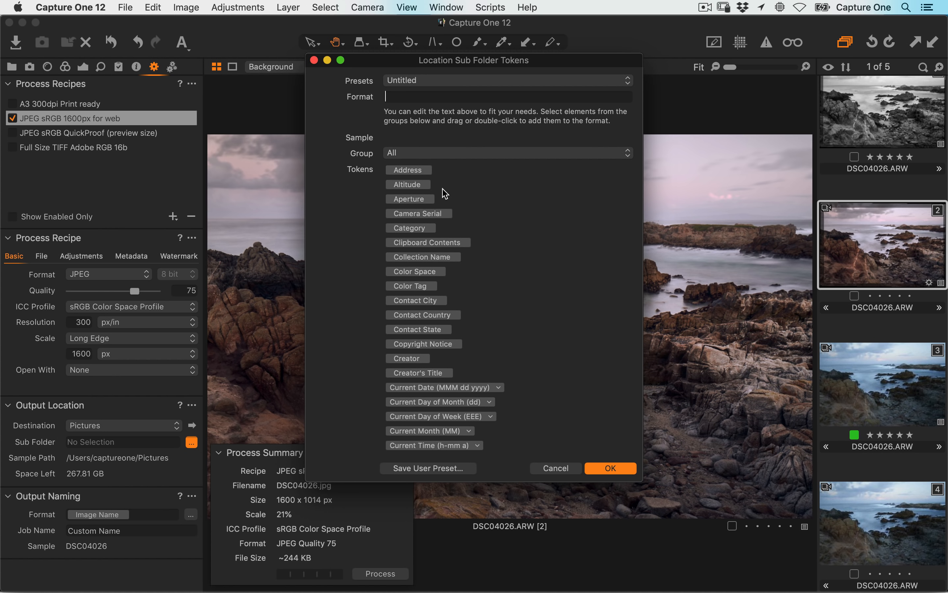
{"action": "left_click", "coordinate": [439, 154]}
{"action": "left_click", "coordinate": [456, 176]}
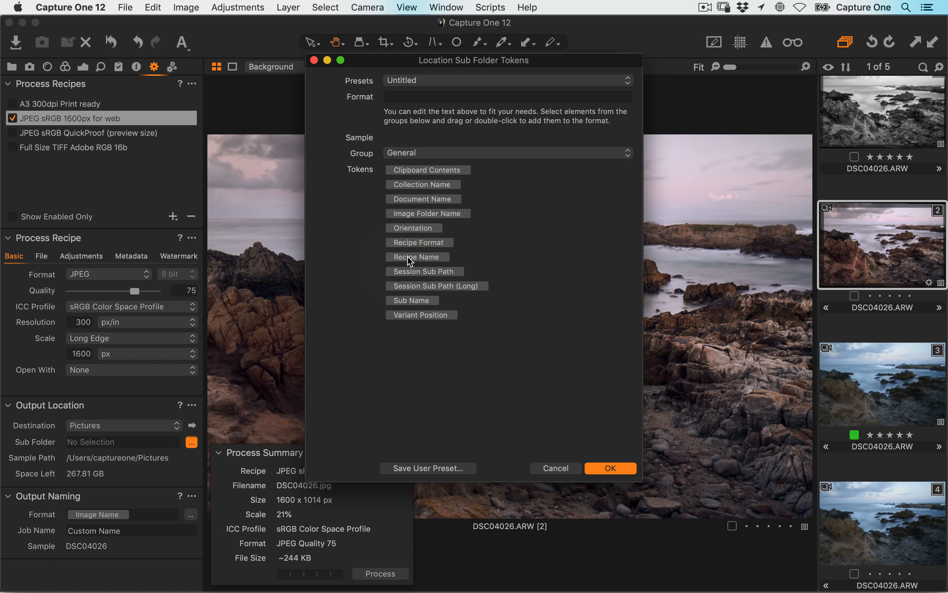
{"action": "left_click_drag", "start_coordinate": [413, 247], "coordinate": [408, 98]}
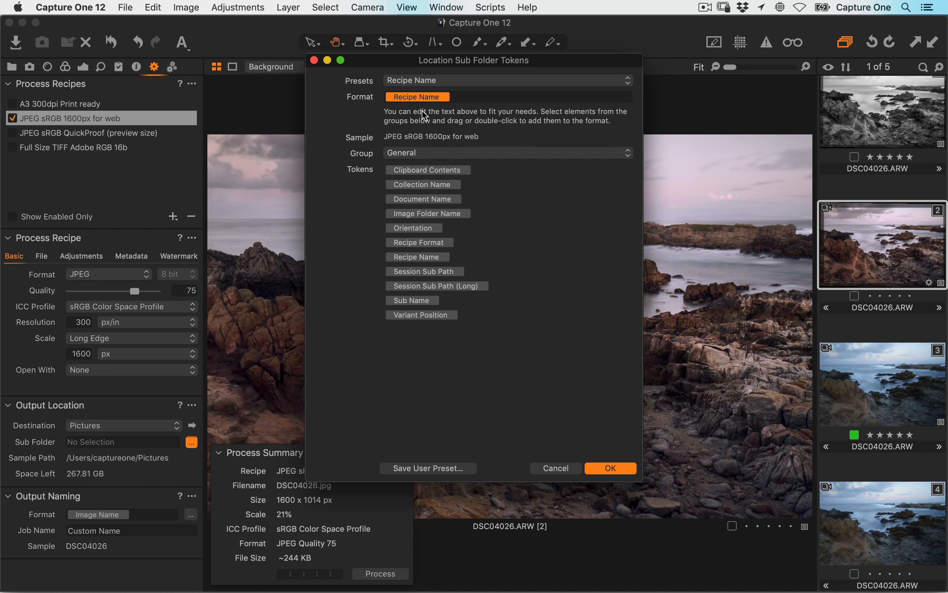
{"action": "left_click", "coordinate": [612, 468]}
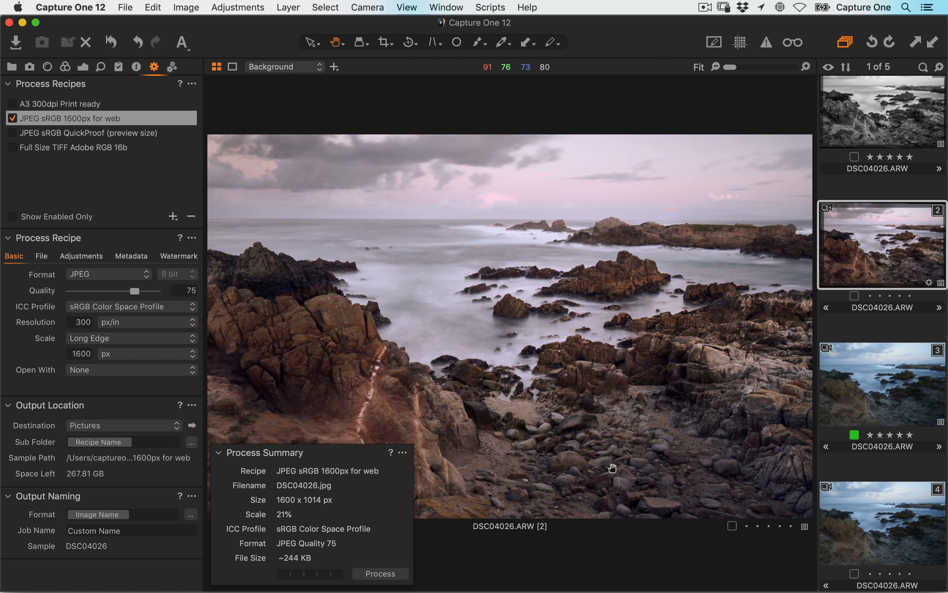
- Enable only the Full Size TIFF Adobe RGB 16b recipe and process the DSC04026 variant
{"action": "left_click", "coordinate": [19, 148]}
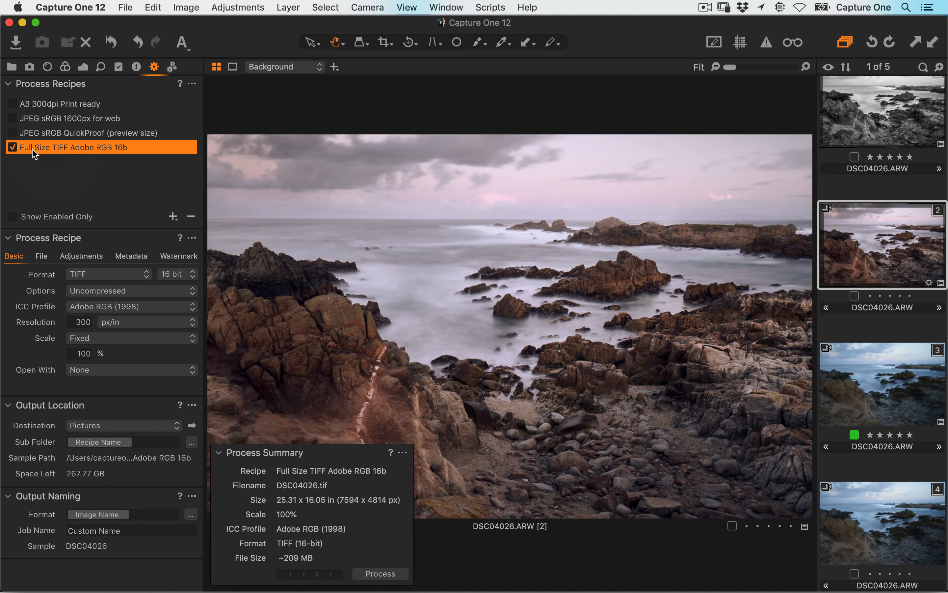
{"action": "left_click", "coordinate": [16, 152]}
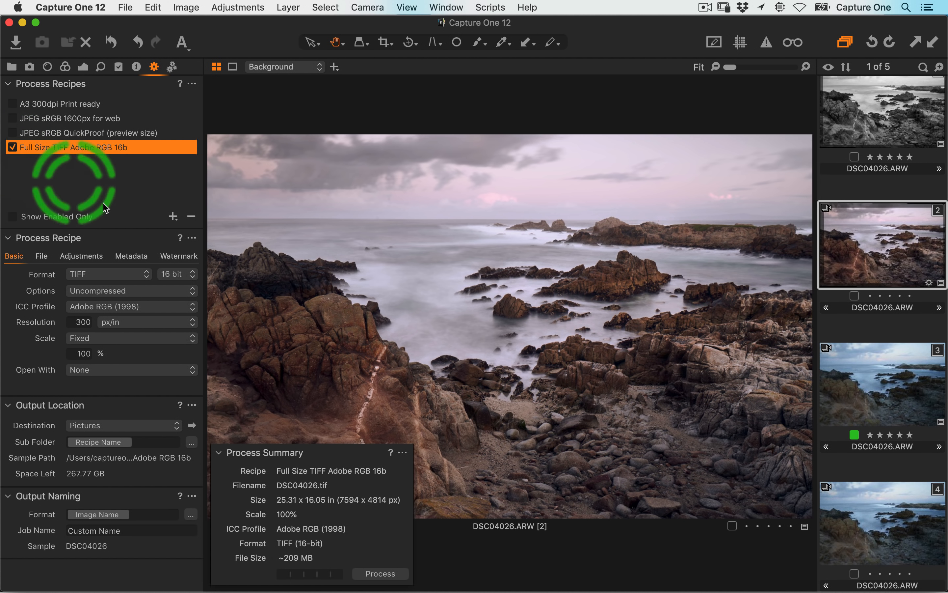
{"action": "left_click", "coordinate": [374, 574]}
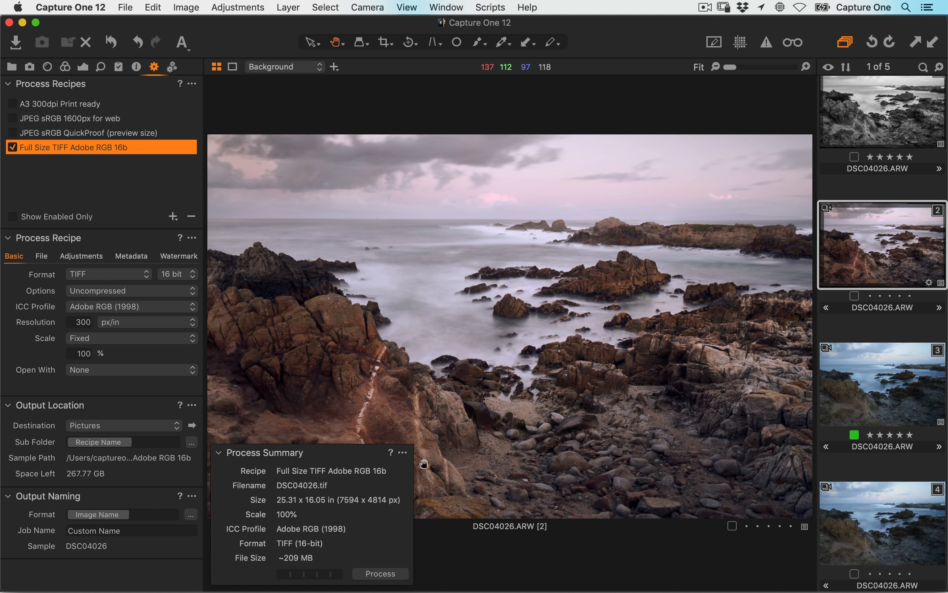
{"action": "left_click", "coordinate": [373, 573]}
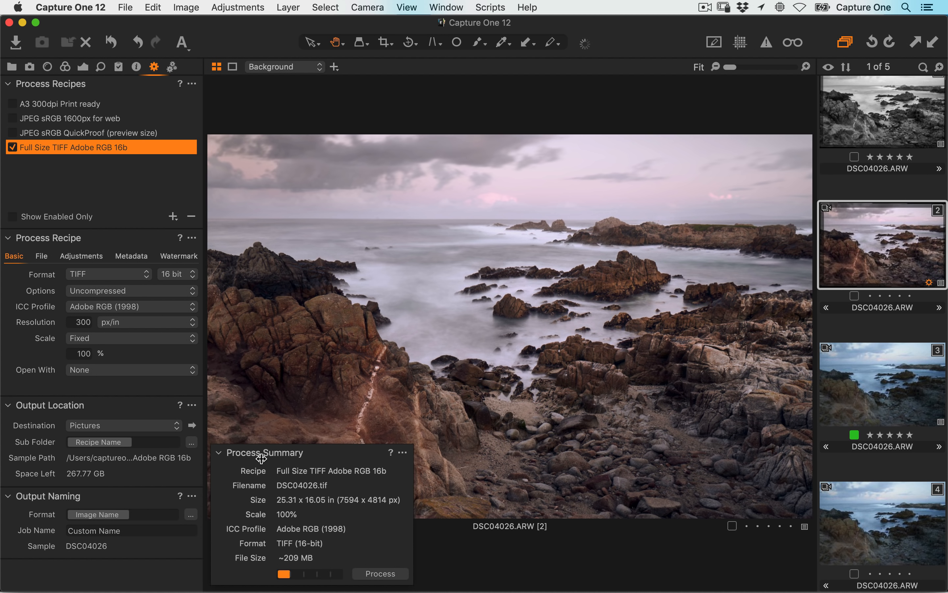
- Open the output destination in Finder and preview DSC04026.tif inside the Full Size TIFF Adobe RGB 16b folder
{"action": "left_click", "coordinate": [194, 426]}
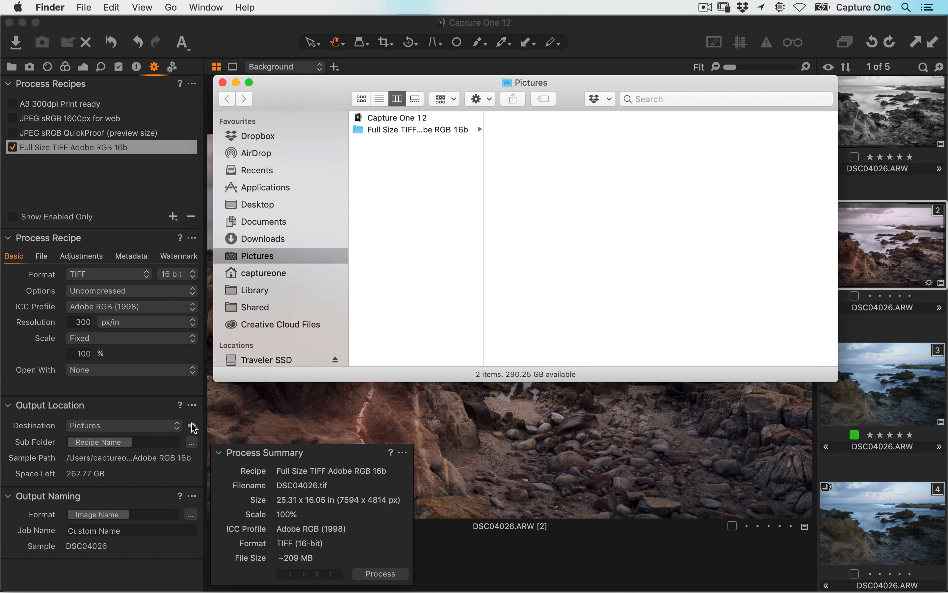
{"action": "left_click", "coordinate": [398, 129]}
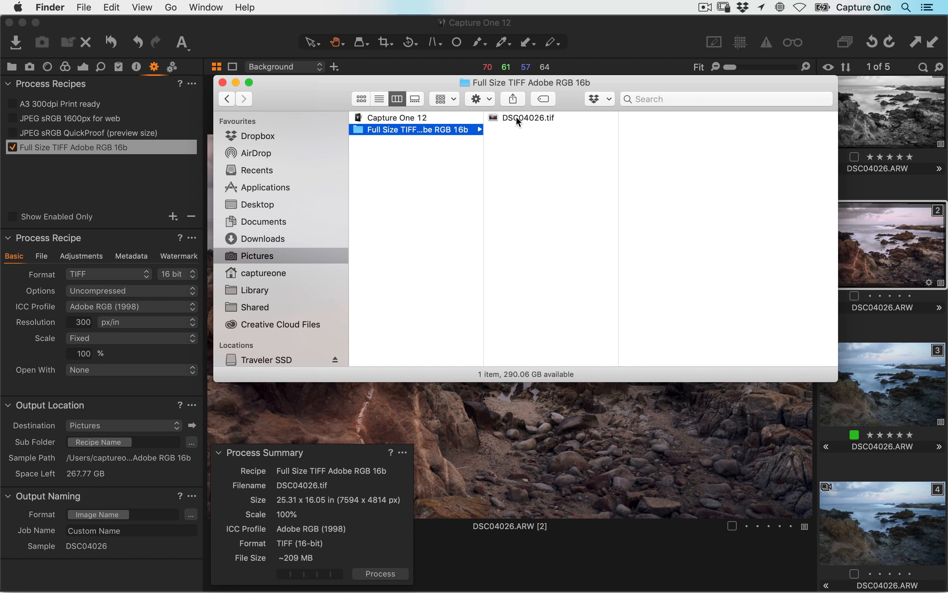
{"action": "left_click", "coordinate": [517, 117]}
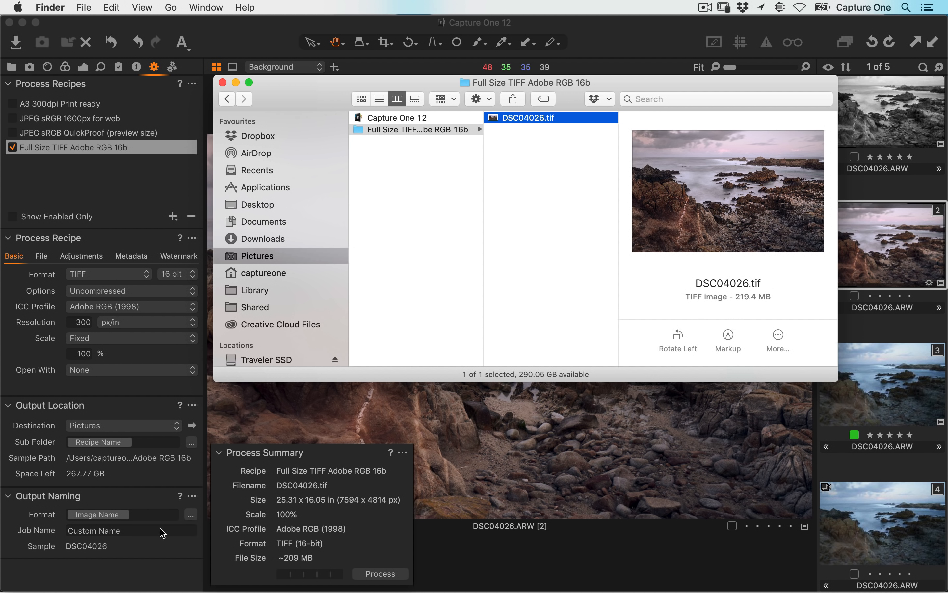
- Extend the output naming format after the Image Name token with a hyphen and the Recipe Format token
{"action": "left_click", "coordinate": [149, 517]}
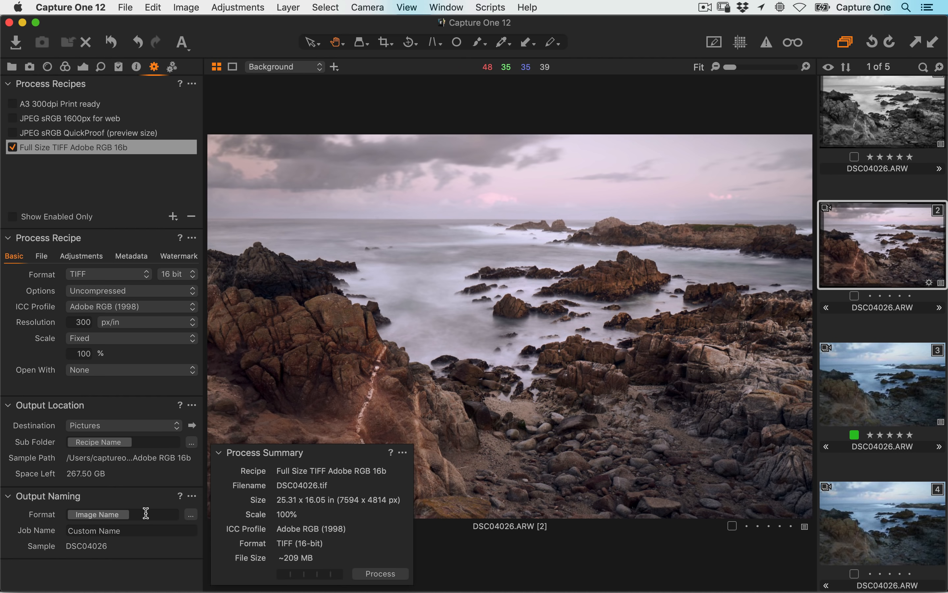
{"action": "type", "text": "rec"}
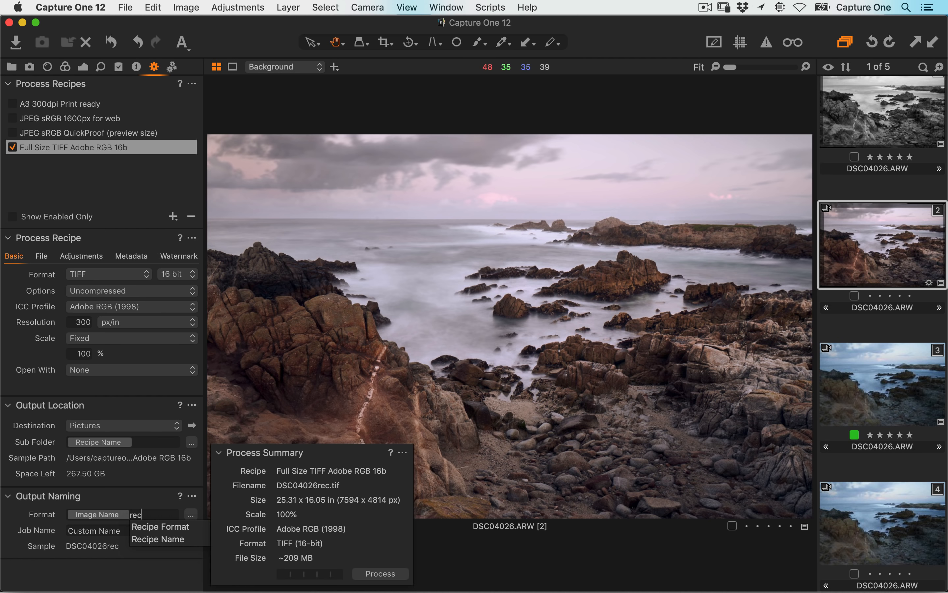
{"action": "key", "text": "Down"}
{"action": "key", "text": "Down"}
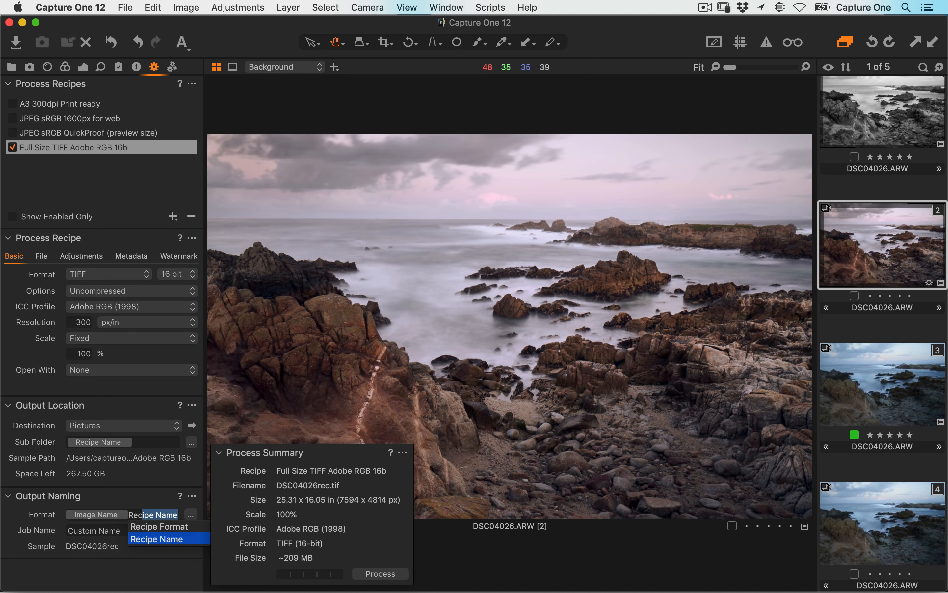
{"action": "key", "text": "Up"}
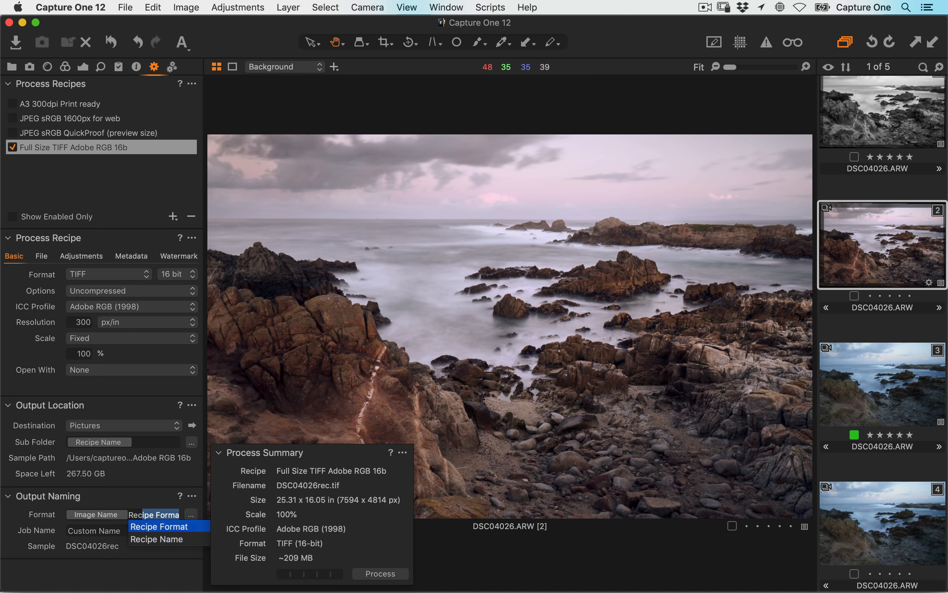
{"action": "key", "text": "Return"}
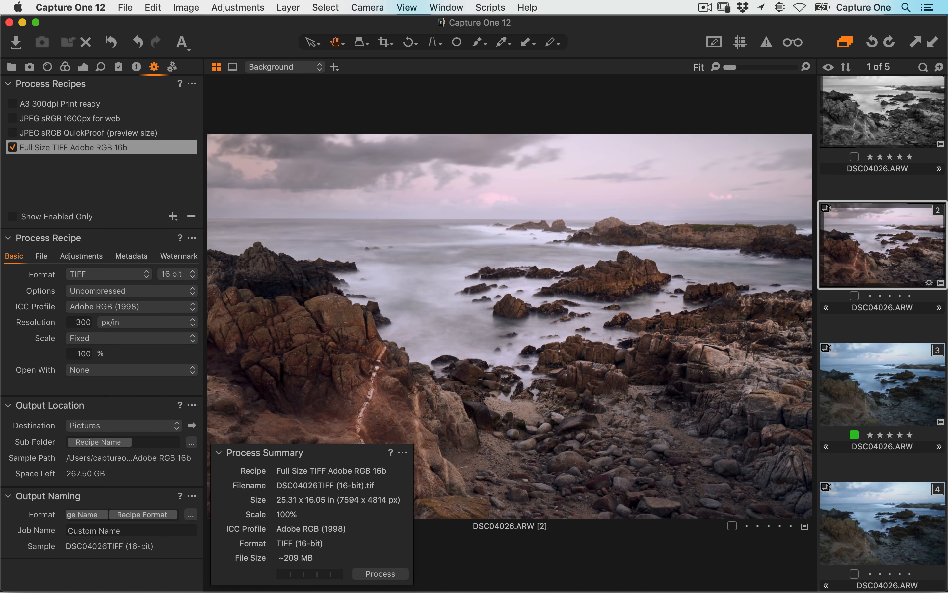
{"action": "type", "text": "-"}
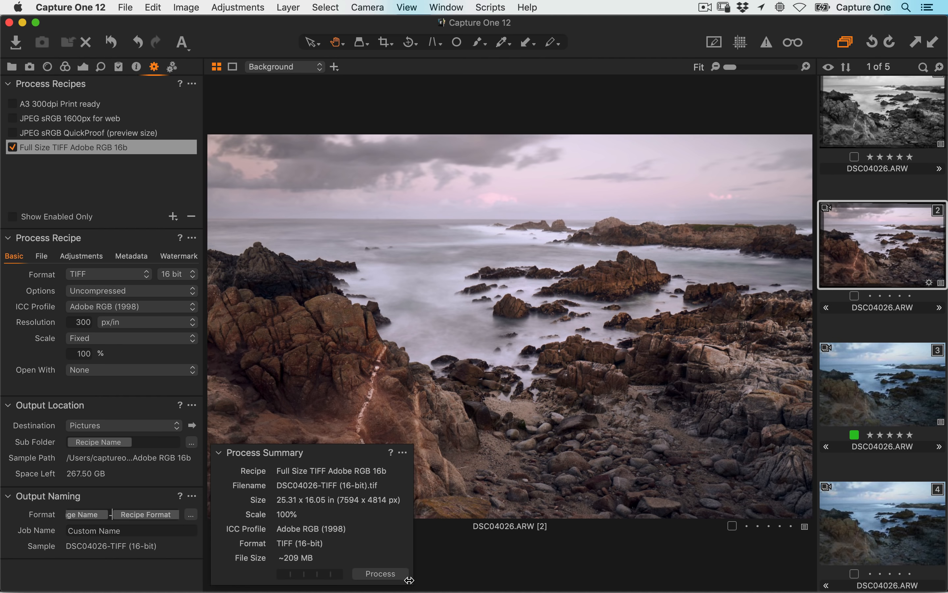
- Process the DSC04026 variant with the new naming and preview DSC04026-TIFF (16-bit).tif in Finder
{"action": "left_click", "coordinate": [389, 575]}
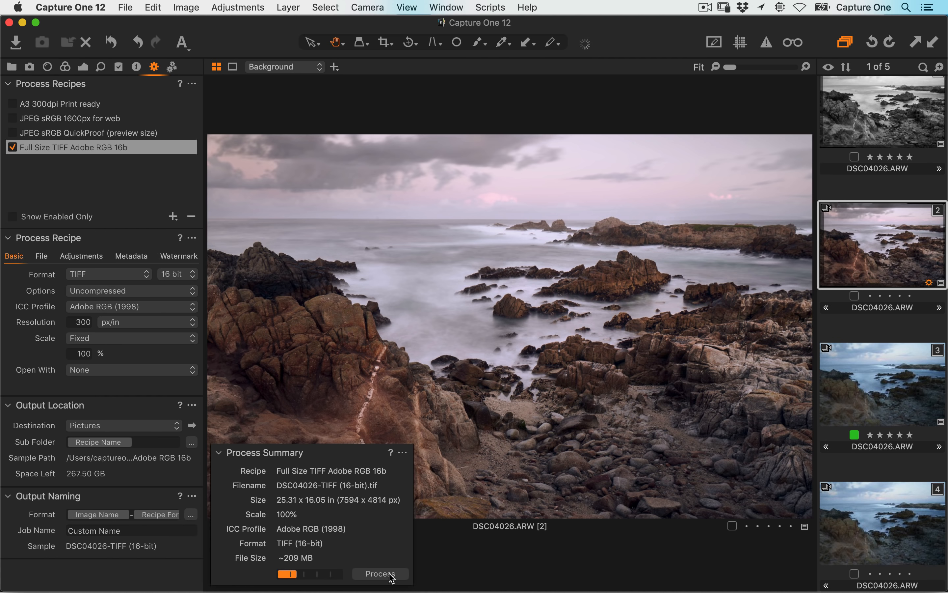
{"action": "key", "text": "super+Tab"}
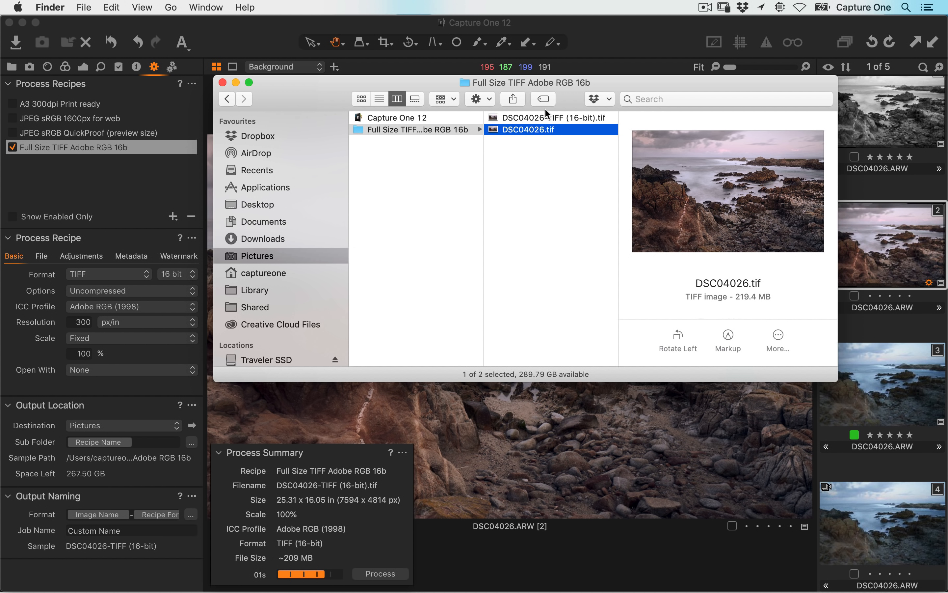
{"action": "left_click", "coordinate": [543, 118]}
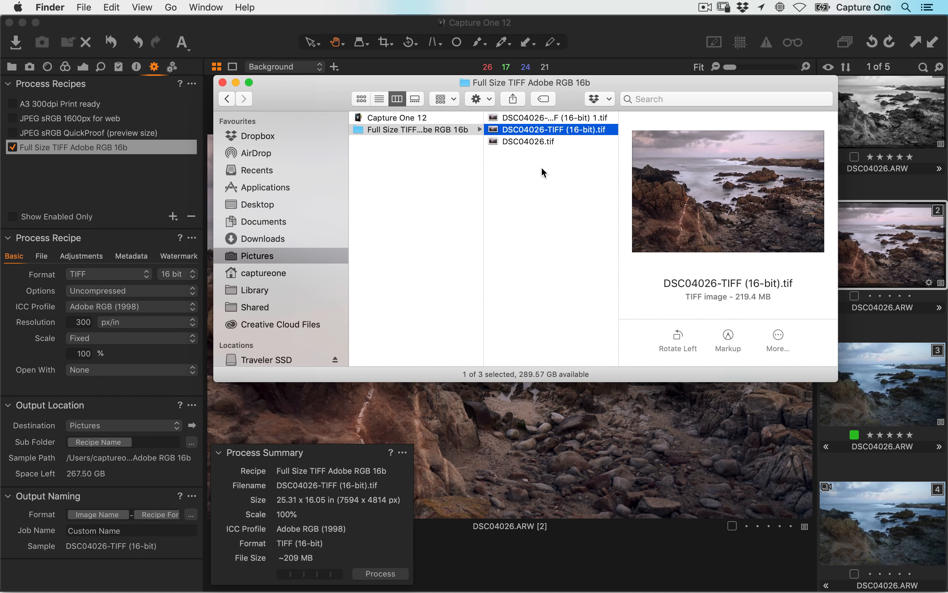
- Widen the Finder column to fit the full recipe folder name, preview DSC04026-TIFF (16-bit).tif again and close the window
{"action": "left_click", "coordinate": [418, 130]}
{"action": "left_click", "coordinate": [382, 135]}
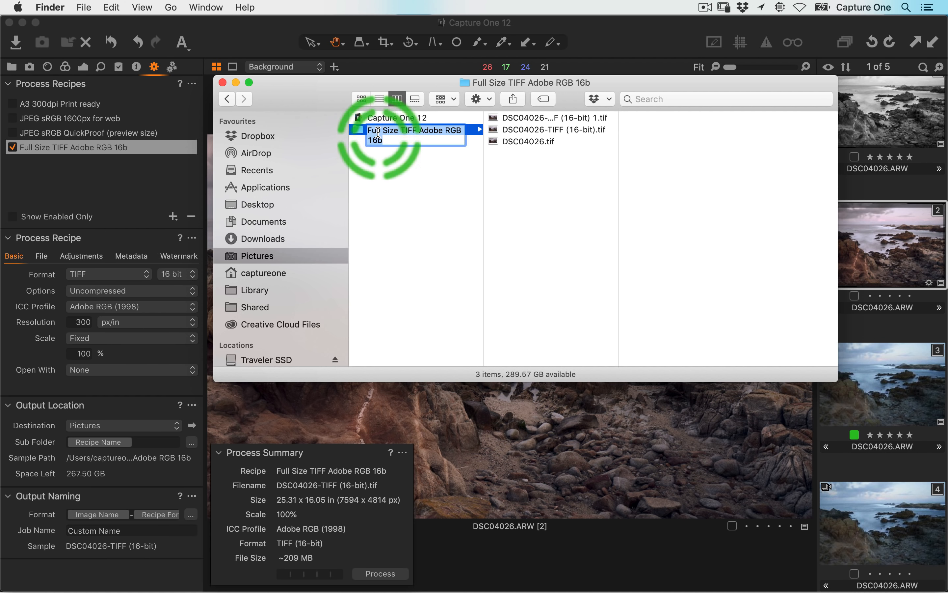
{"action": "left_click", "coordinate": [480, 169]}
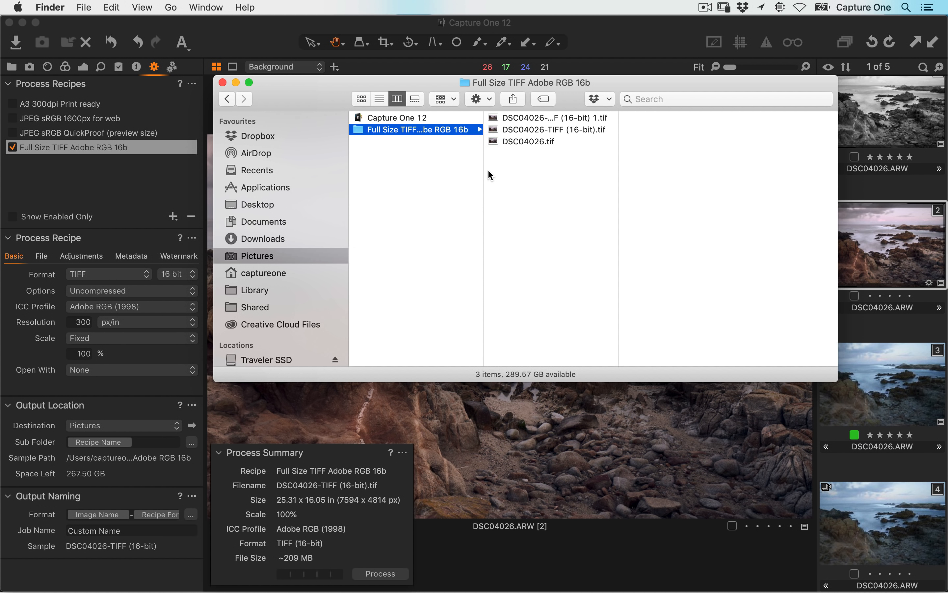
{"action": "double_click", "coordinate": [484, 171]}
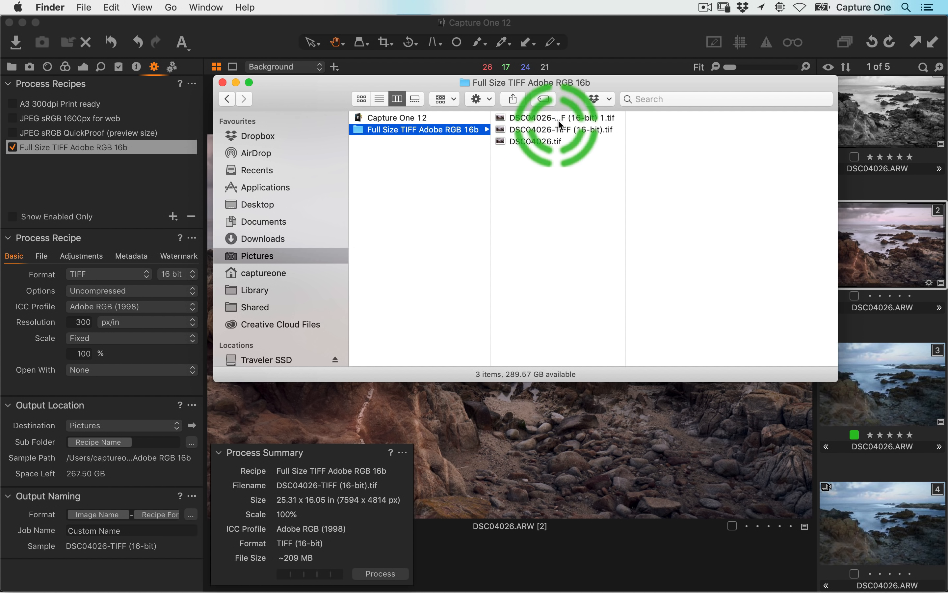
{"action": "left_click", "coordinate": [598, 132]}
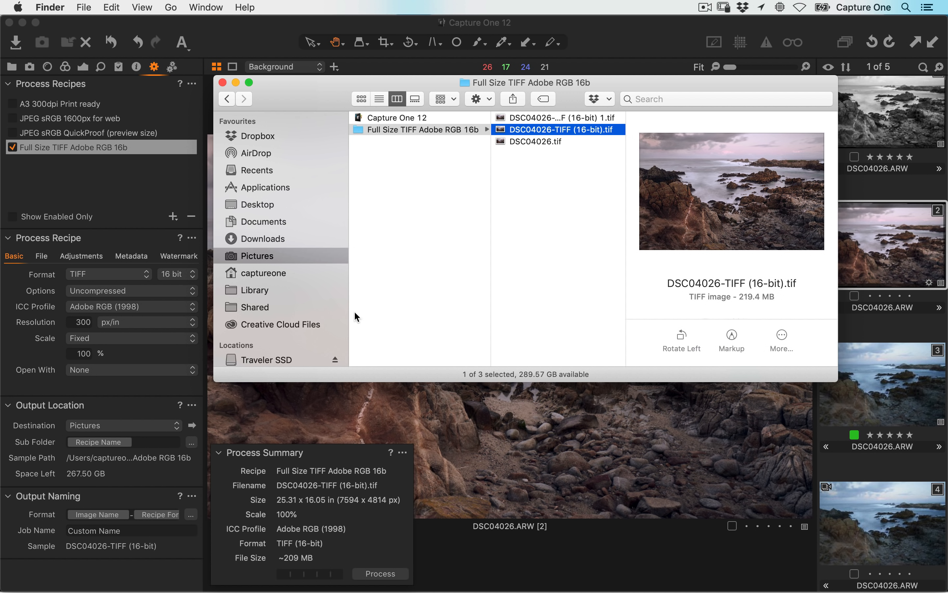
{"action": "left_click", "coordinate": [223, 82]}
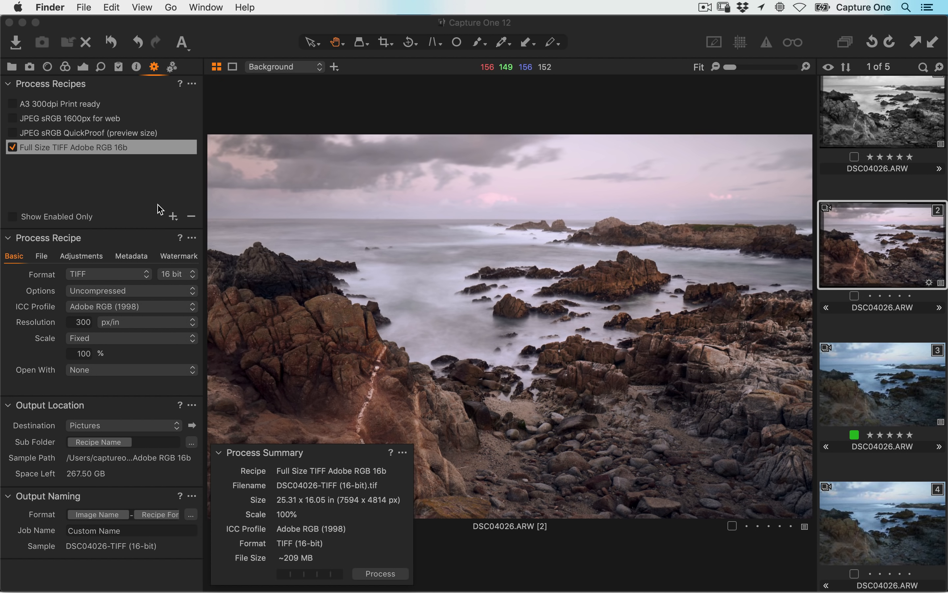
- Add a new process recipe as the only enabled one and name it Instagram
{"action": "left_click", "coordinate": [173, 226]}
{"action": "left_click", "coordinate": [173, 217]}
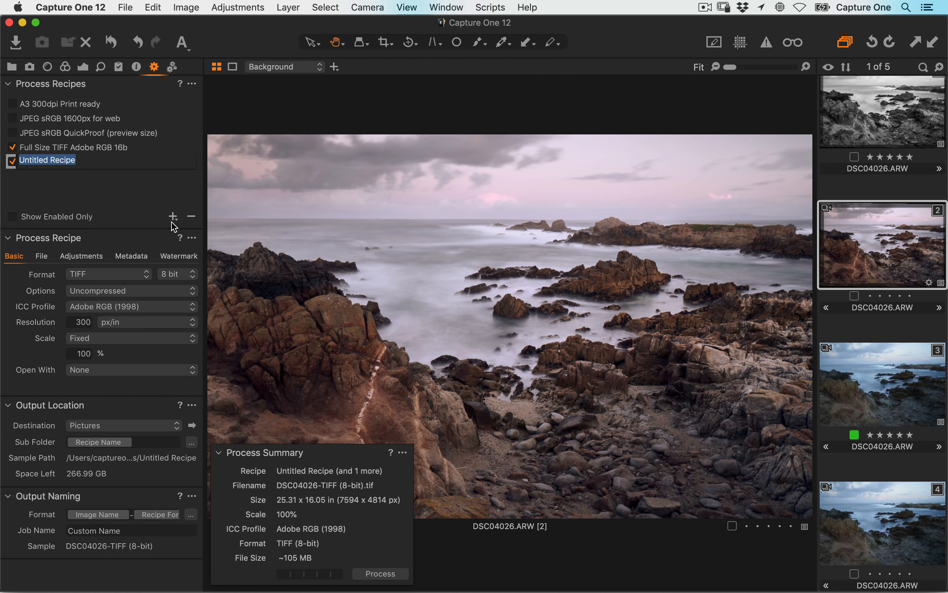
{"action": "key", "text": "Return"}
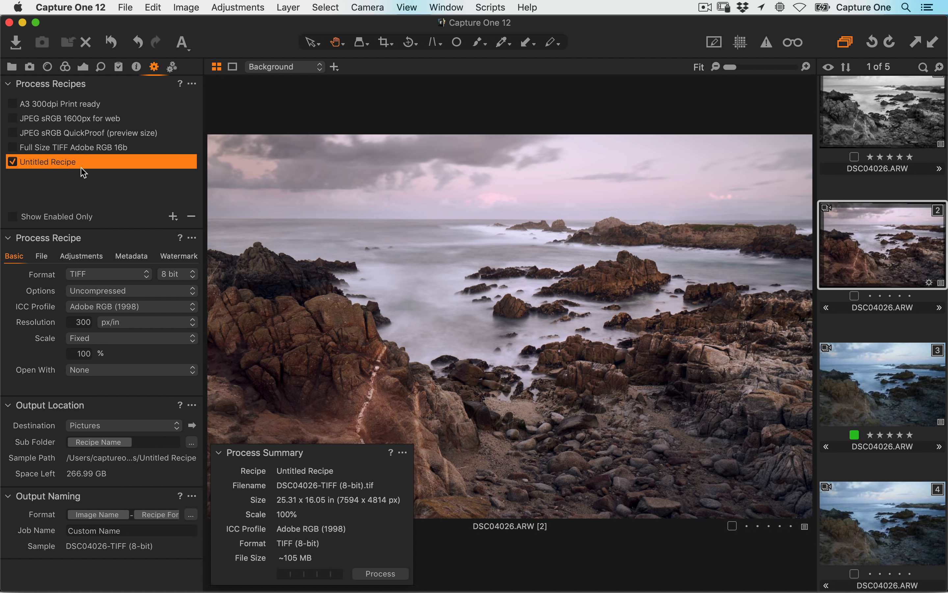
{"action": "double_click", "coordinate": [71, 162]}
{"action": "type", "text": "In"}
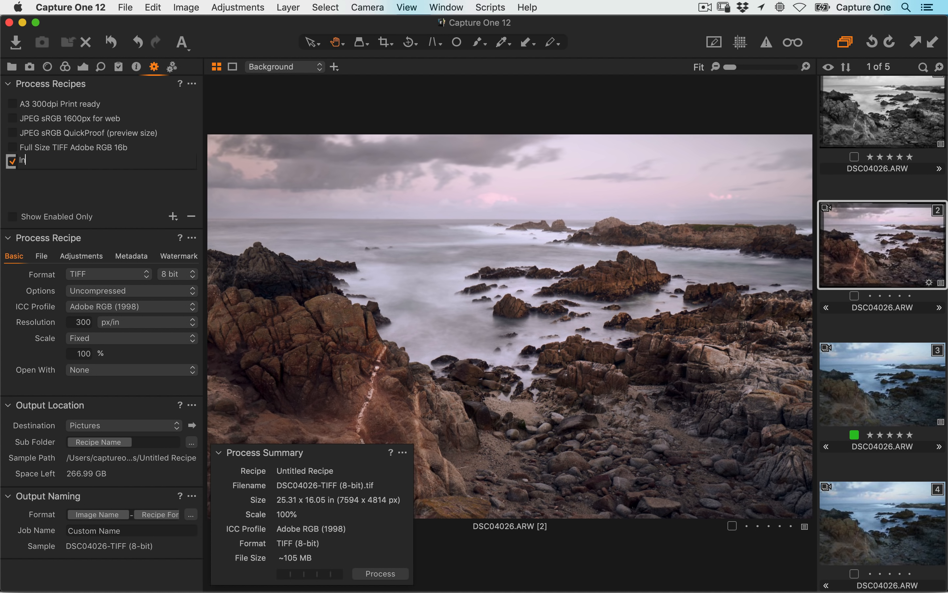
{"action": "type", "text": "stagram"}
{"action": "key", "text": "Return"}
- Set the Instagram recipe to JPEG format with the sRGB Color Space Profile
{"action": "left_click", "coordinate": [95, 275]}
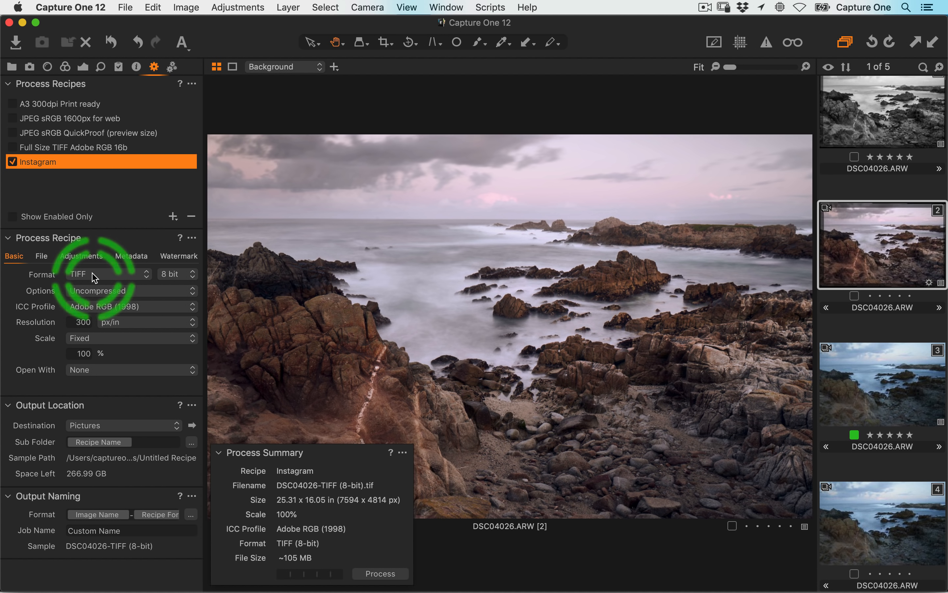
{"action": "left_click", "coordinate": [105, 234]}
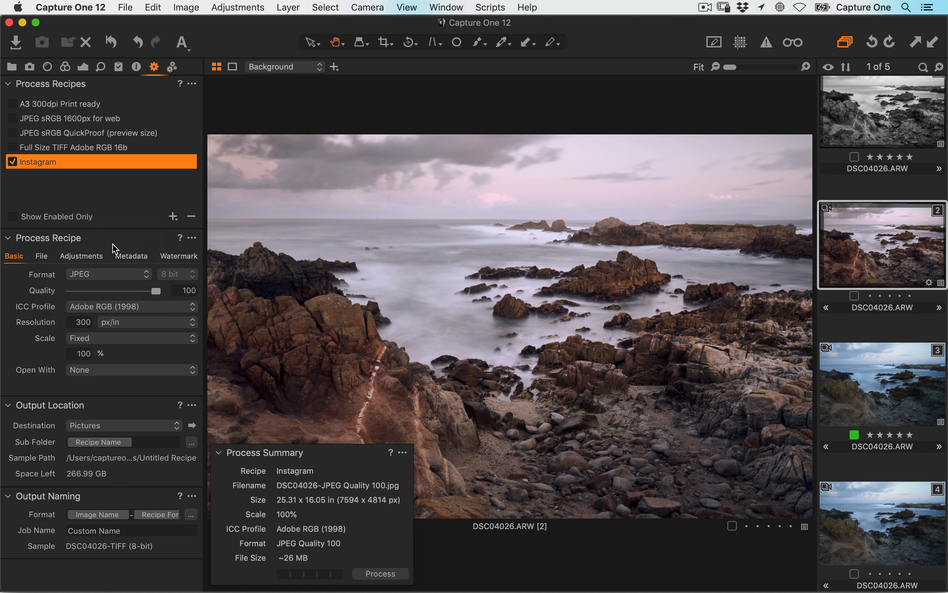
{"action": "left_click", "coordinate": [156, 292]}
{"action": "left_click", "coordinate": [128, 307]}
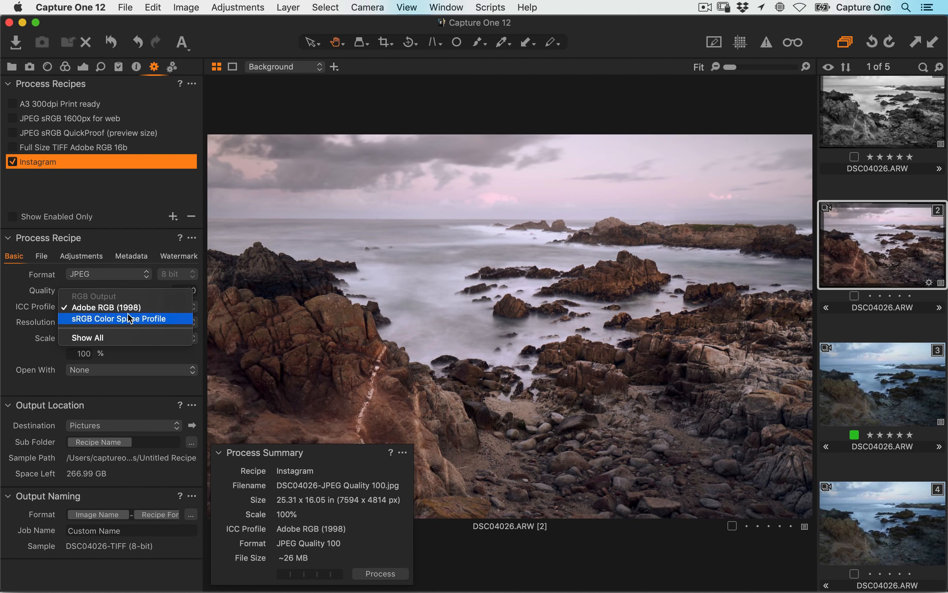
{"action": "left_click", "coordinate": [132, 322]}
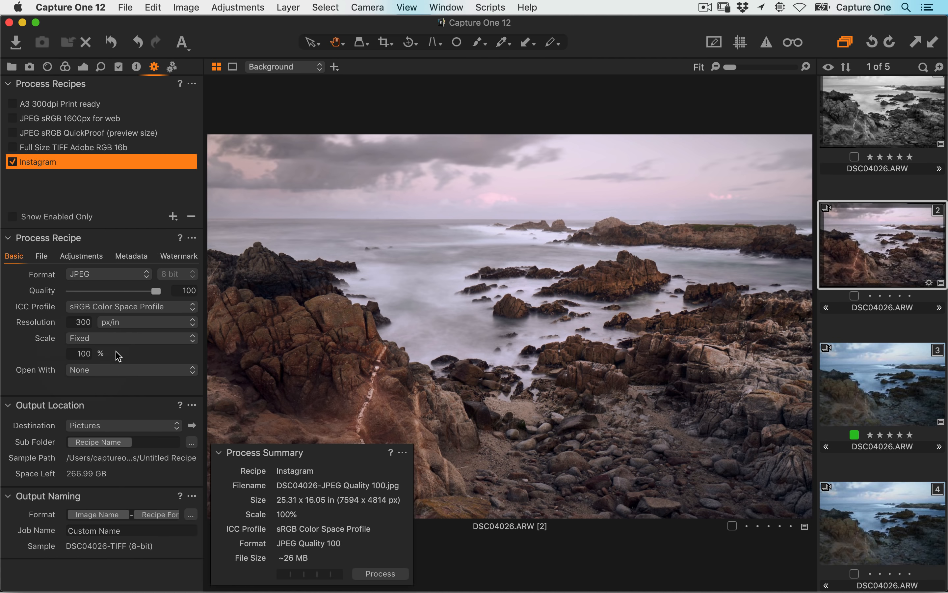
- Scale the Instagram recipe's output by width, in pixels, to 2048 px
{"action": "left_click", "coordinate": [107, 340]}
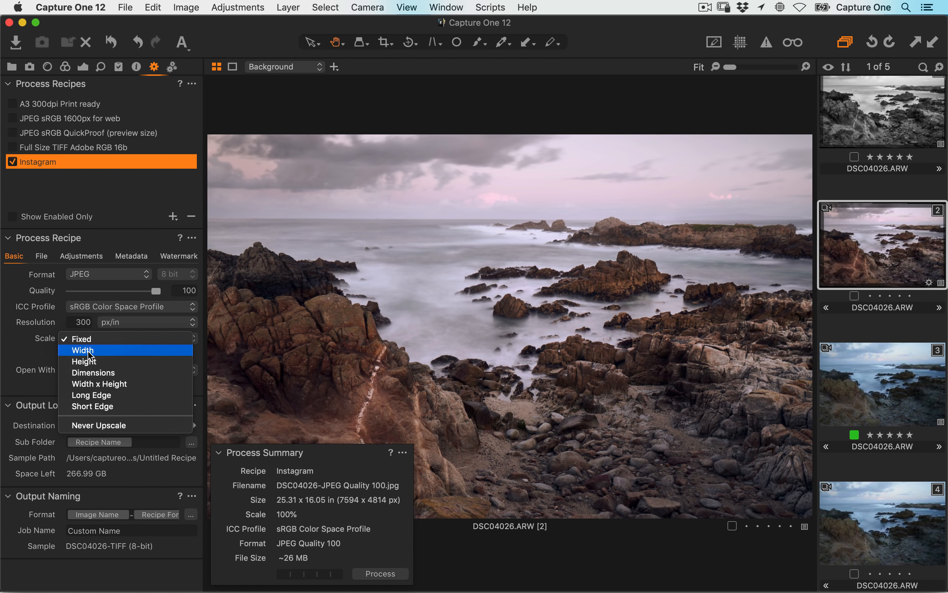
{"action": "left_click", "coordinate": [98, 353]}
{"action": "left_click", "coordinate": [110, 353]}
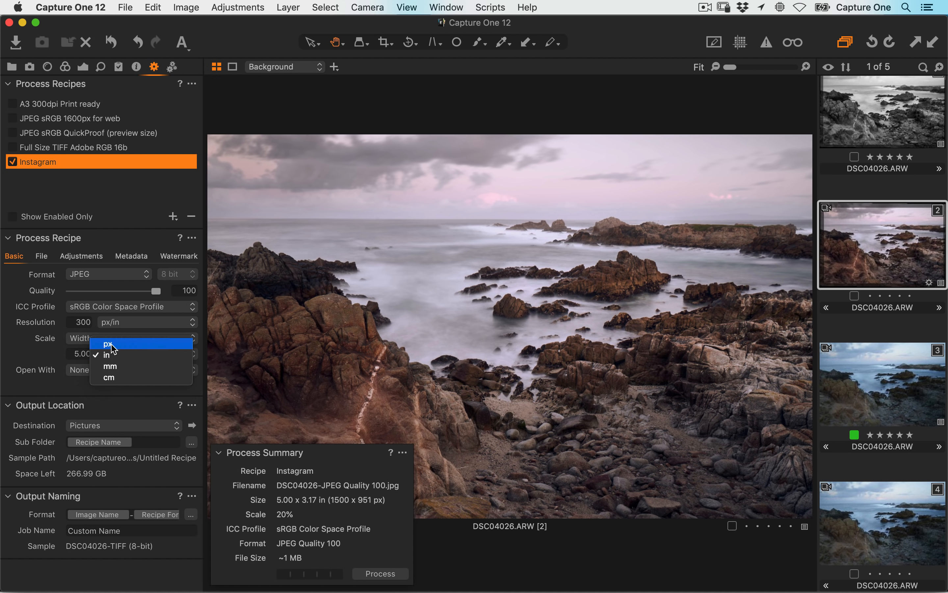
{"action": "left_click", "coordinate": [114, 340]}
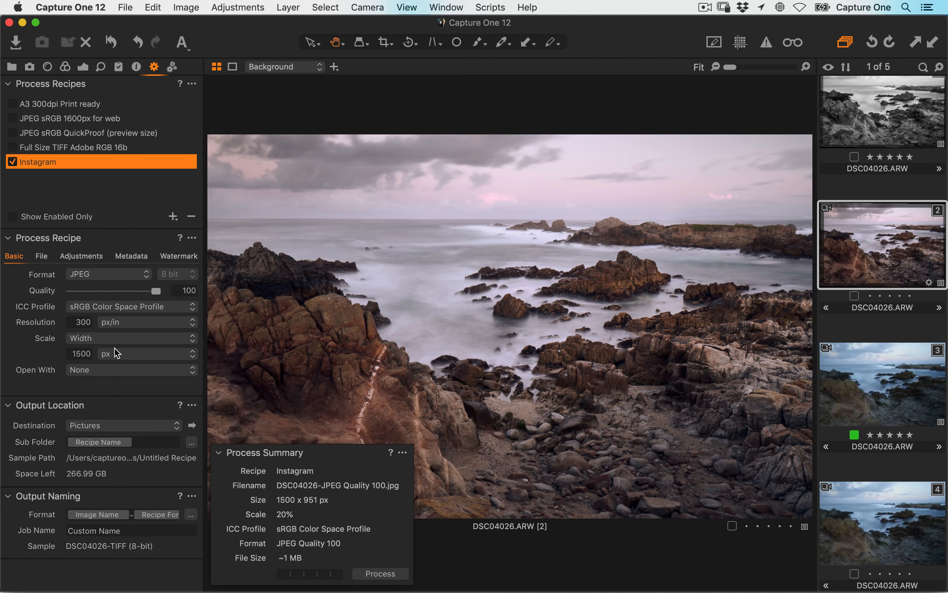
{"action": "double_click", "coordinate": [78, 354]}
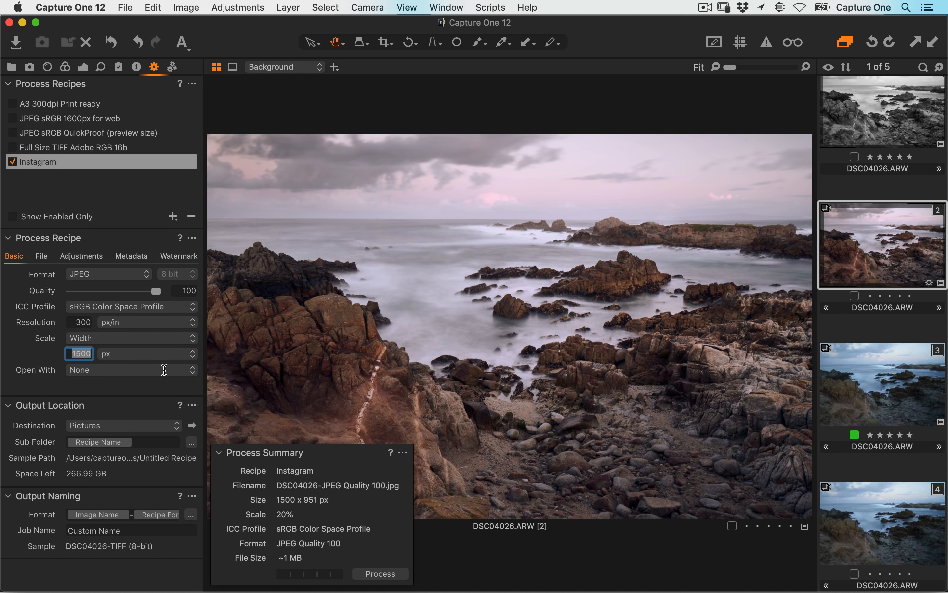
{"action": "type", "text": "1080"}
{"action": "key", "text": "BackSpace"}
{"action": "key", "text": "BackSpace"}
{"action": "key", "text": "BackSpace"}
{"action": "key", "text": "BackSpace"}
{"action": "type", "text": "2048"}
{"action": "key", "text": "Tab"}
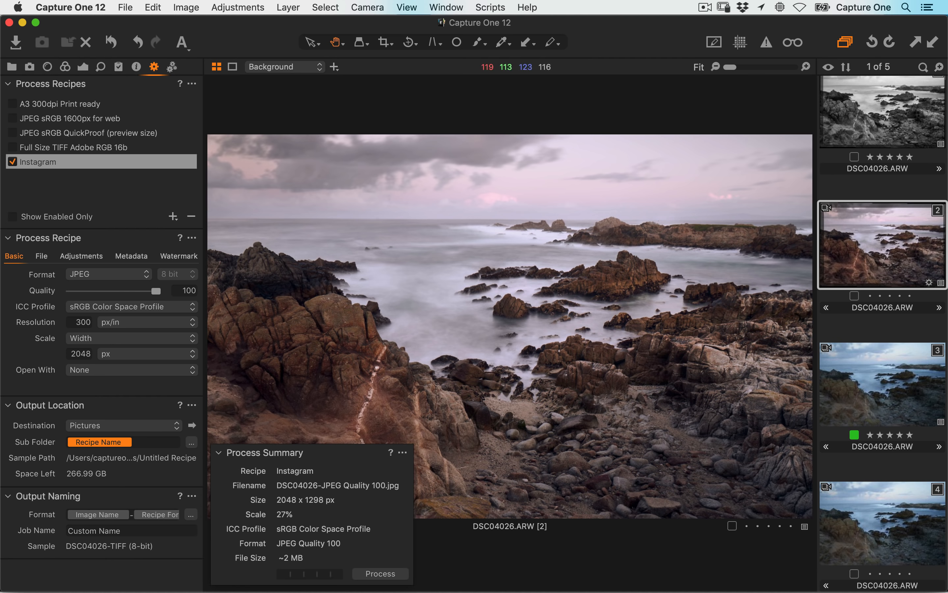
- Inspect the rocks at 100% with the sharpening and clarity settings, and try a slight Structure adjustment on the Background layer
{"action": "double_click", "coordinate": [356, 337]}
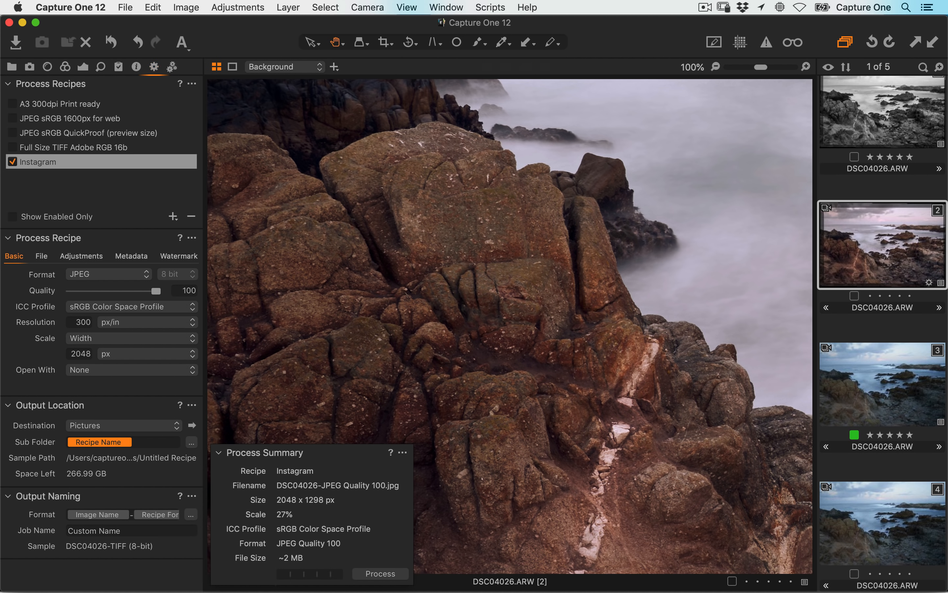
{"action": "key", "text": "super+alt+5"}
{"action": "key", "text": "super+alt+6"}
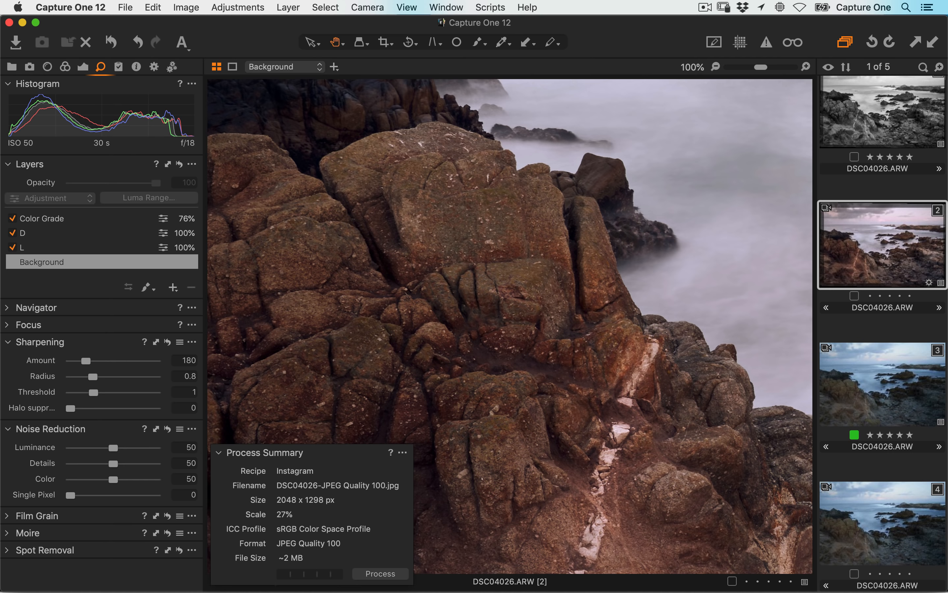
{"action": "key", "text": "super+alt+5"}
{"action": "key", "text": "super+alt+6"}
{"action": "key", "text": "super+alt+5"}
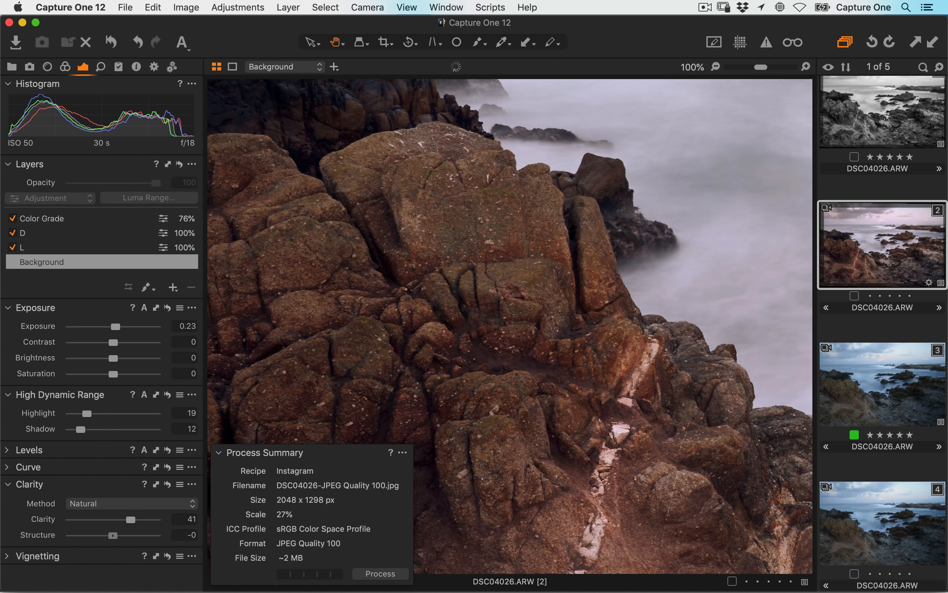
{"action": "left_click_drag", "start_coordinate": [113, 536], "coordinate": [118, 535]}
- Return to the output settings, turn on recipe proofing and hide the browser thumbnails to enlarge the viewer
{"action": "left_click", "coordinate": [154, 67]}
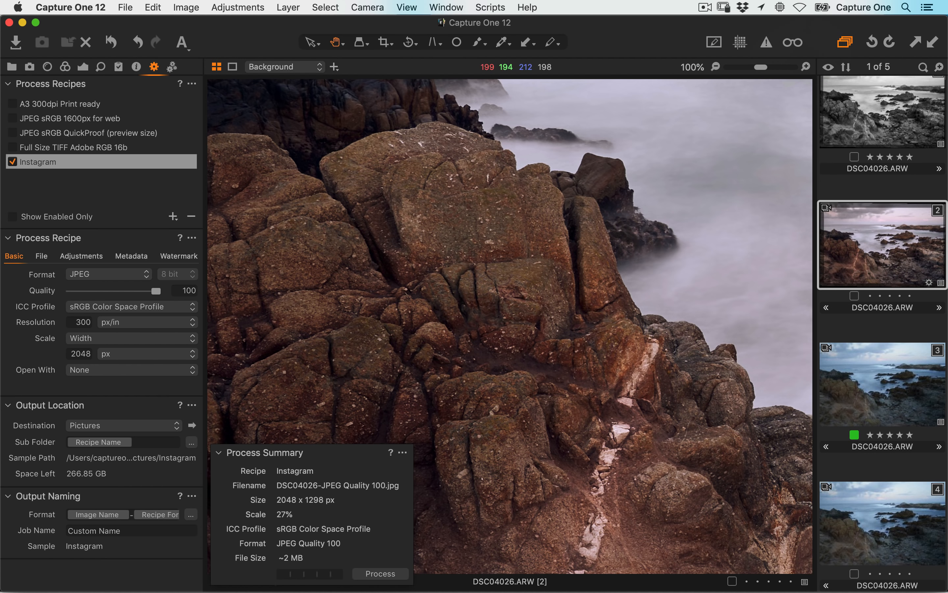
{"action": "left_click", "coordinate": [793, 42]}
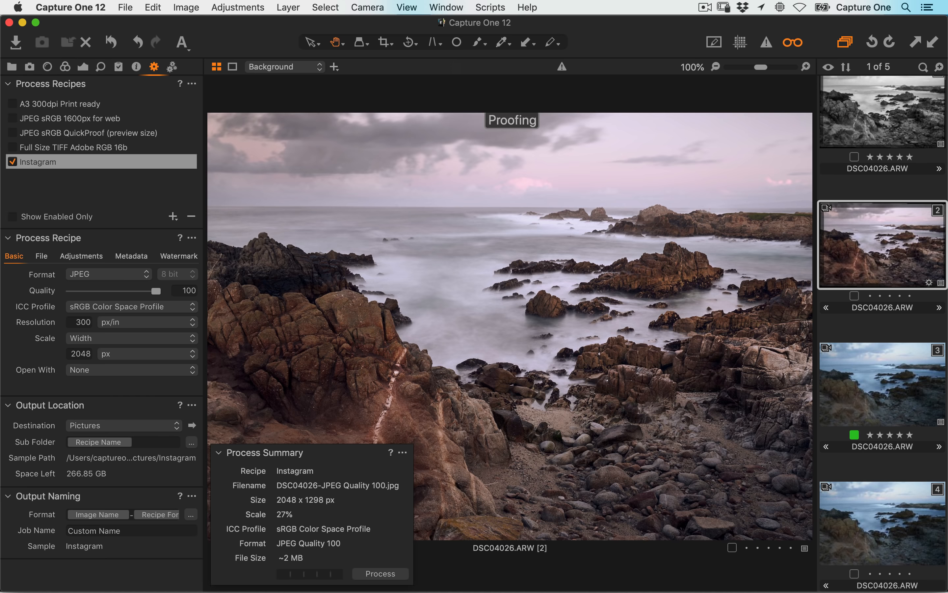
{"action": "key", "text": "super+b"}
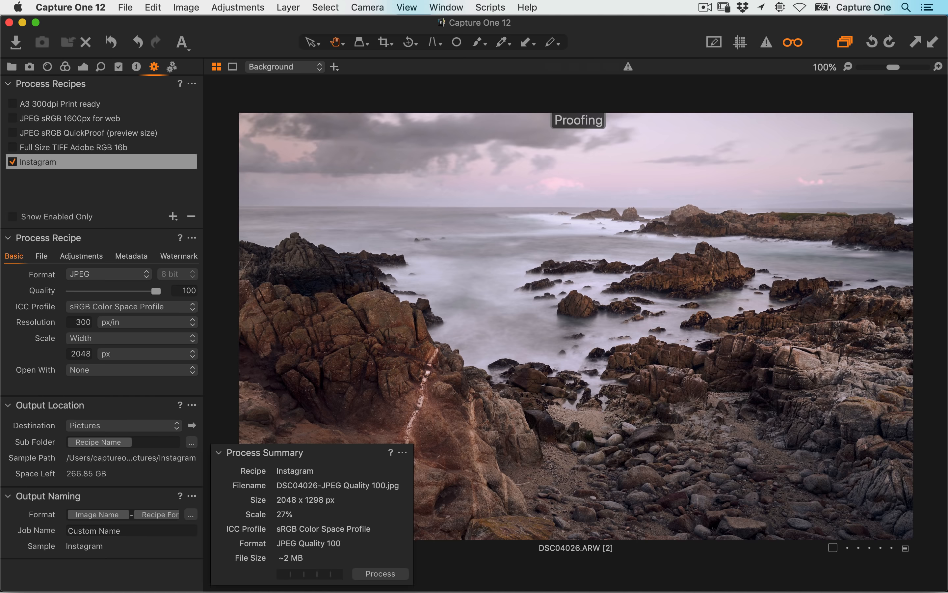
- Set the Instagram recipe's sharpening to Output Sharpening for Screen
{"action": "left_click", "coordinate": [81, 256]}
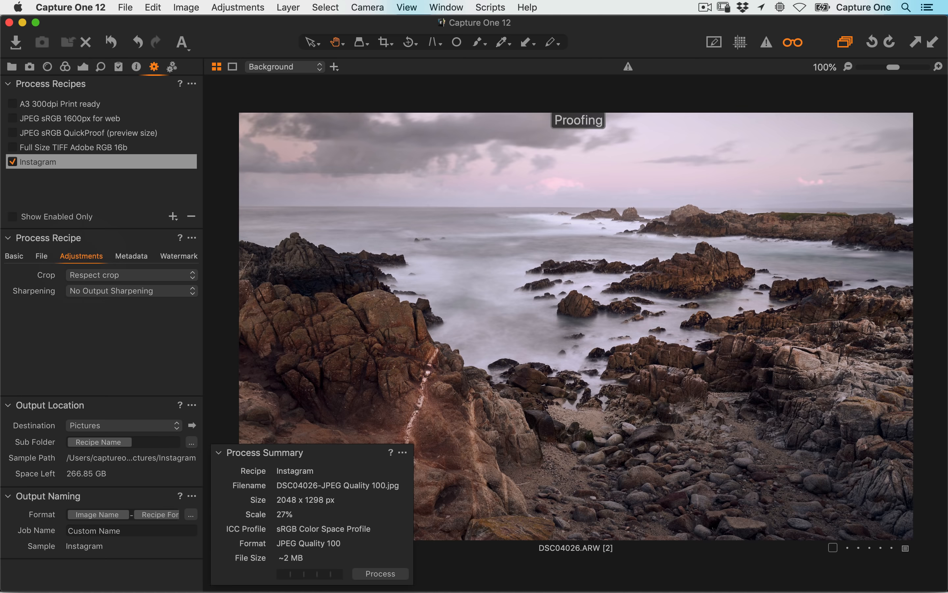
{"action": "left_click", "coordinate": [129, 290]}
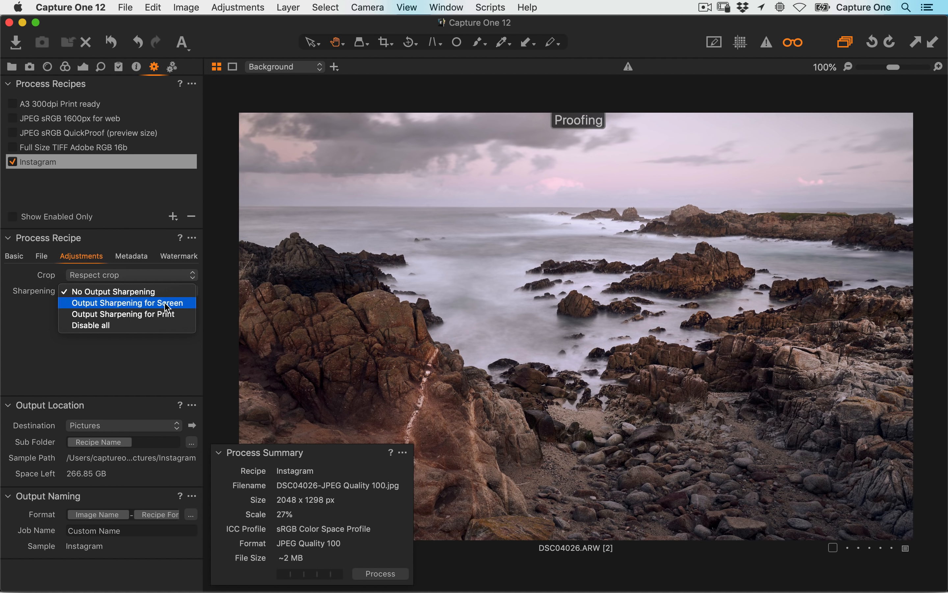
{"action": "left_click", "coordinate": [186, 304]}
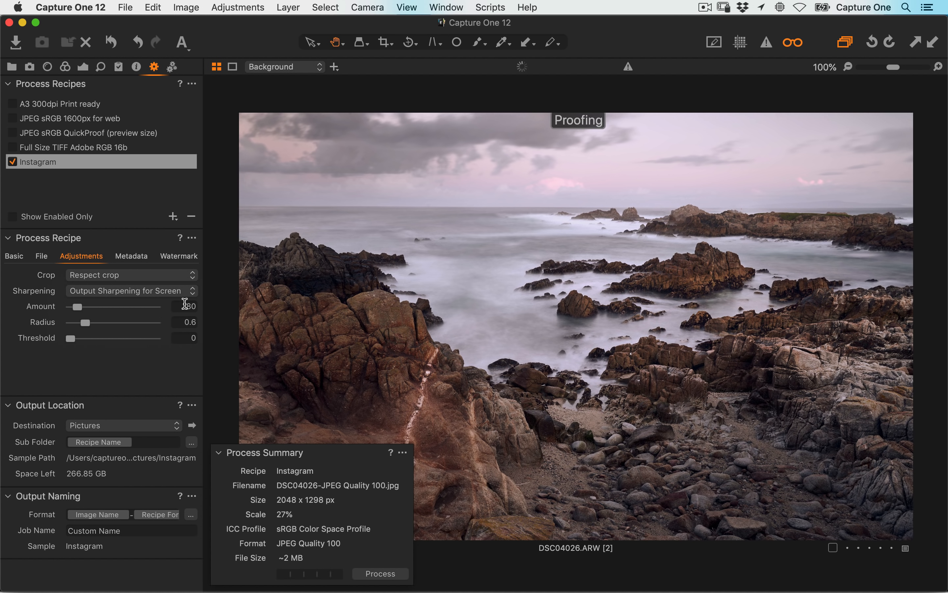
- Raise the screen sharpening amount of the Instagram recipe to 169
{"action": "mouse_move", "coordinate": [82, 311]}
{"action": "left_mouse_down"}
{"action": "mouse_move", "coordinate": [93, 312]}
{"action": "mouse_move", "coordinate": [85, 308]}
{"action": "left_mouse_up"}
{"action": "left_click_drag", "start_coordinate": [85, 309], "coordinate": [86, 308]}
- Compare JPEG qualities 0 and 100 for the Instagram recipe, and set its quality to 74
{"action": "left_click", "coordinate": [21, 257]}
{"action": "left_click_drag", "start_coordinate": [156, 290], "coordinate": [43, 294]}
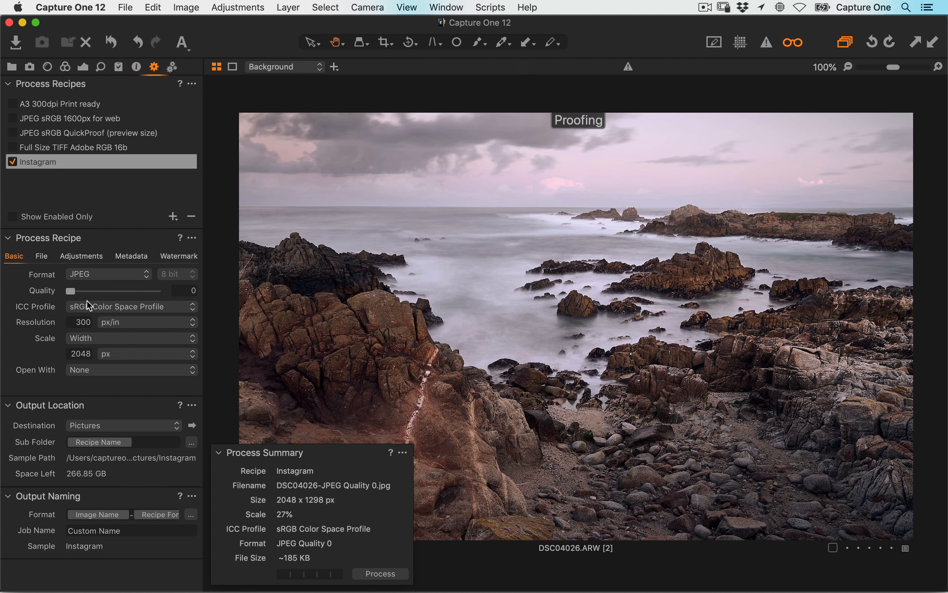
{"action": "left_click_drag", "start_coordinate": [76, 296], "coordinate": [186, 299]}
{"action": "left_click", "coordinate": [319, 556]}
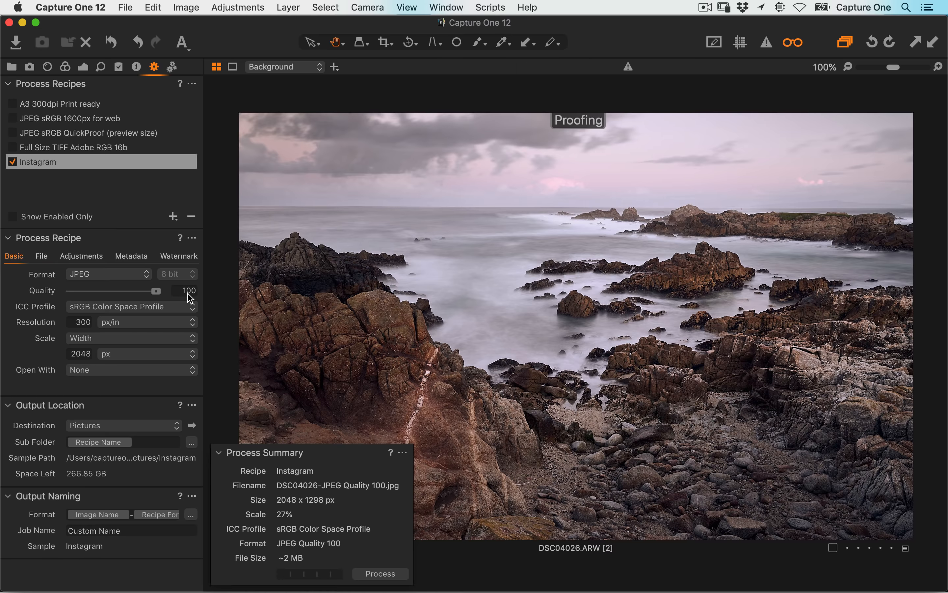
{"action": "left_click_drag", "start_coordinate": [190, 298], "coordinate": [139, 297]}
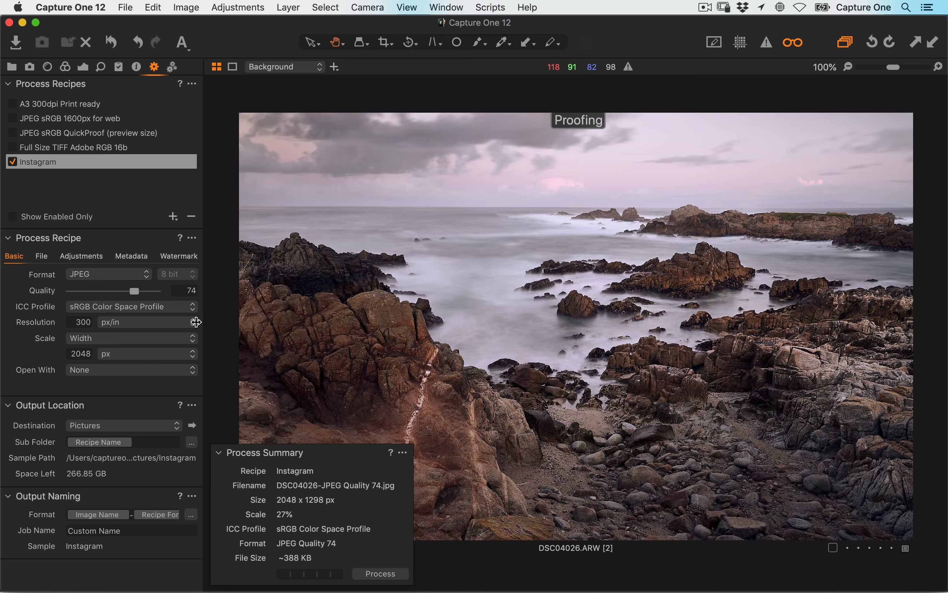
- Check the Instagram recipe's sharpening and scale settings, and process the photo with the recipe
{"action": "left_click", "coordinate": [87, 260]}
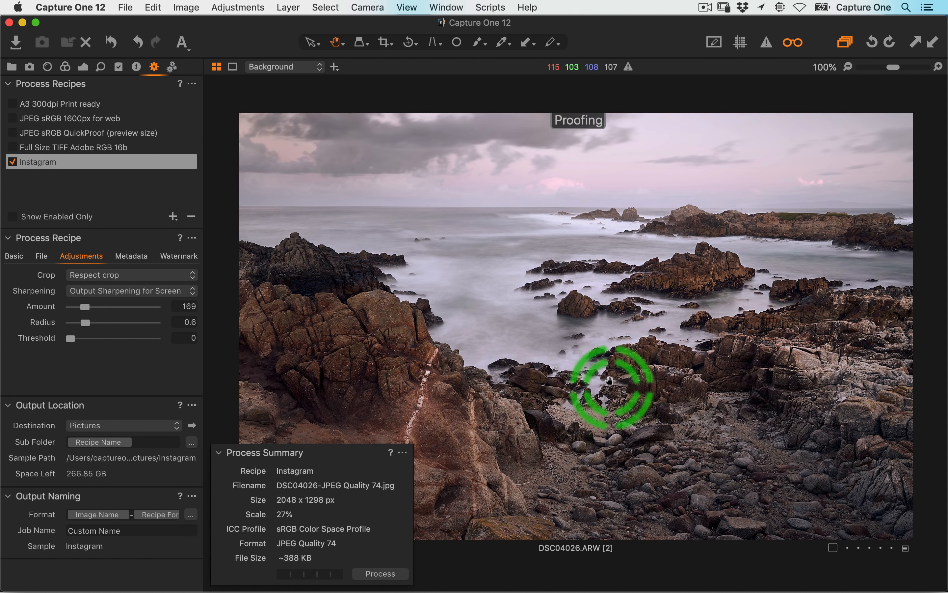
{"action": "left_click", "coordinate": [20, 258]}
{"action": "left_click", "coordinate": [82, 351]}
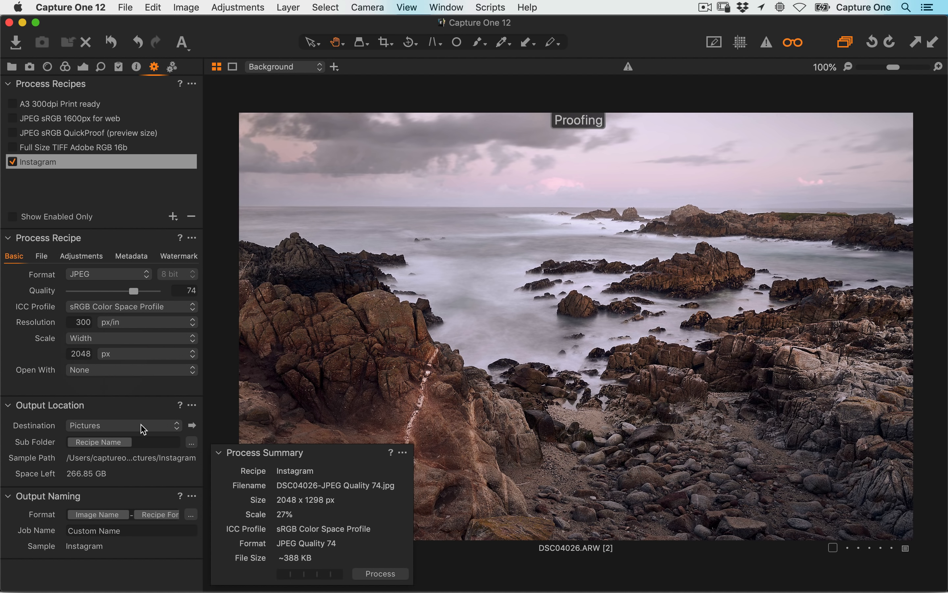
{"action": "left_click", "coordinate": [144, 441]}
{"action": "left_click", "coordinate": [379, 574]}
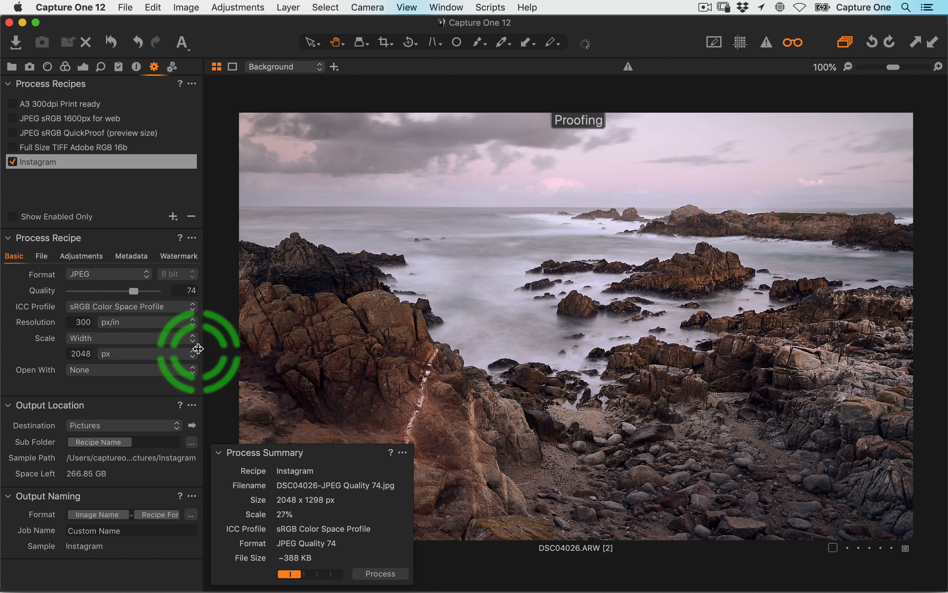
- Open the Pictures output folder and preview DSC04026-JPEG Quality 74.jpg from the Instagram subfolder in Finder
{"action": "left_click", "coordinate": [193, 426]}
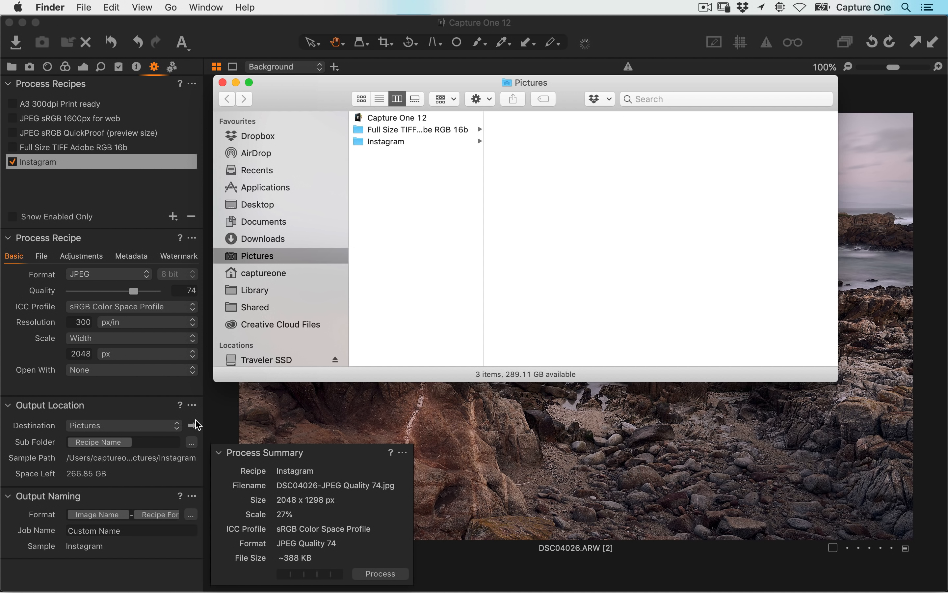
{"action": "left_click", "coordinate": [396, 141]}
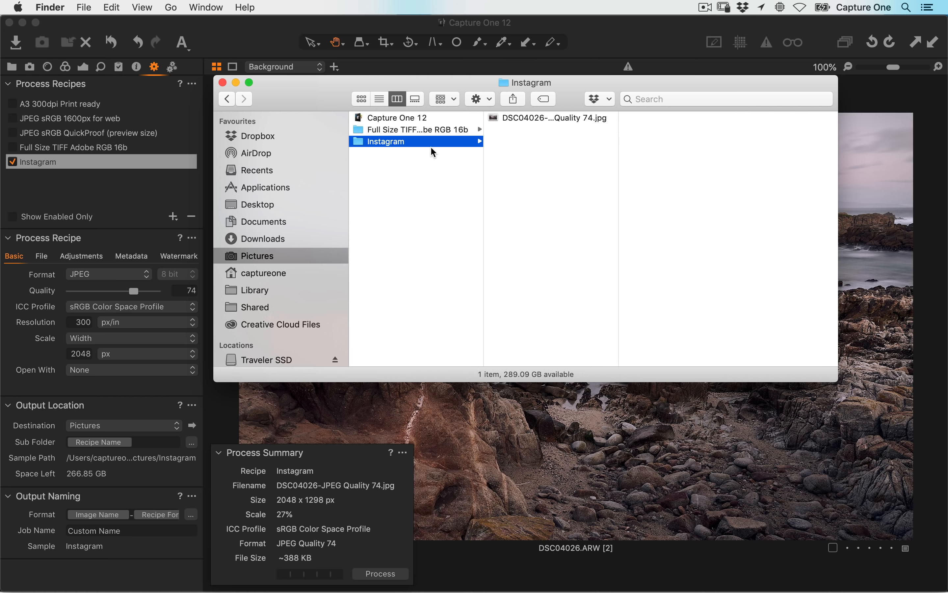
{"action": "left_click", "coordinate": [557, 119]}
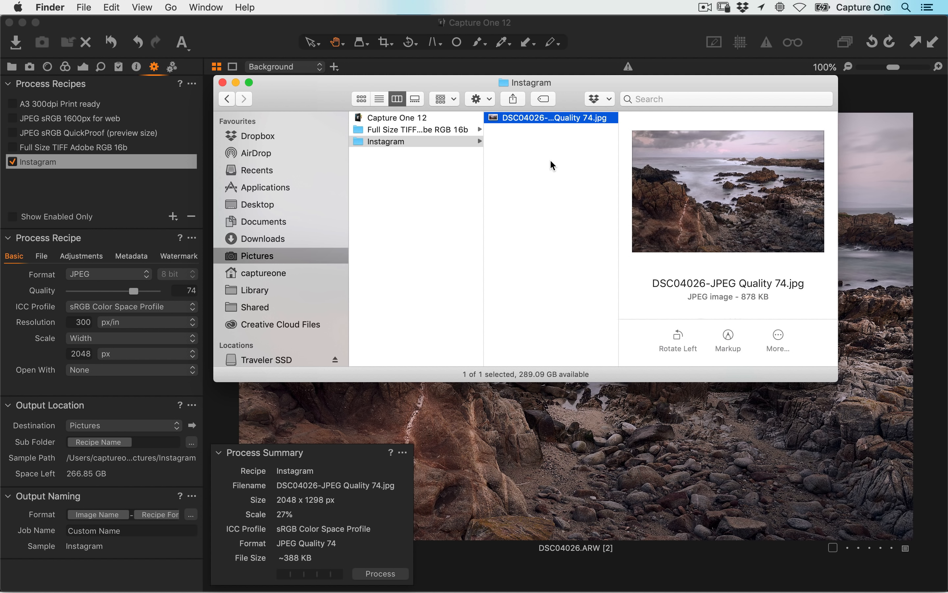
{"action": "key", "text": "space"}
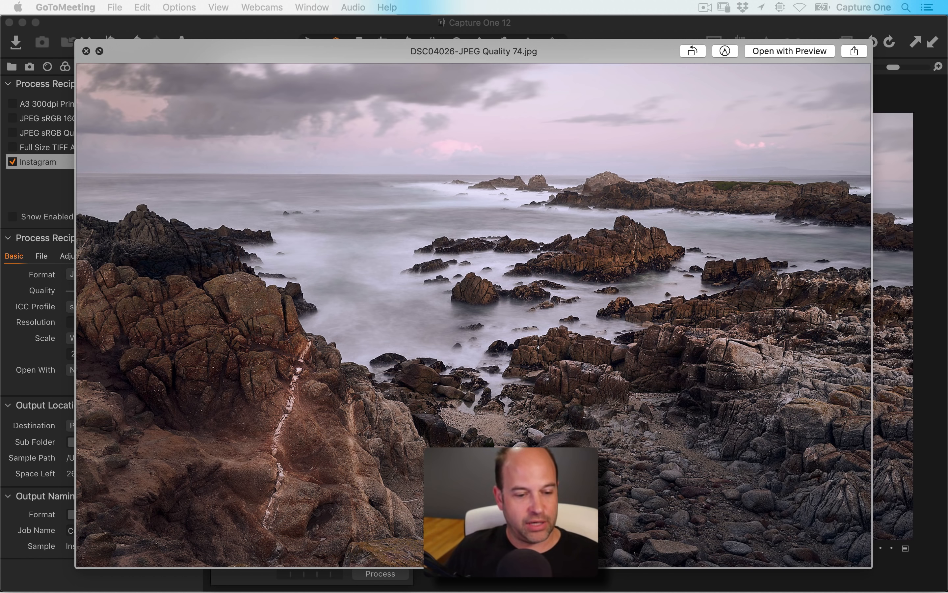
{"action": "left_click", "coordinate": [86, 52]}
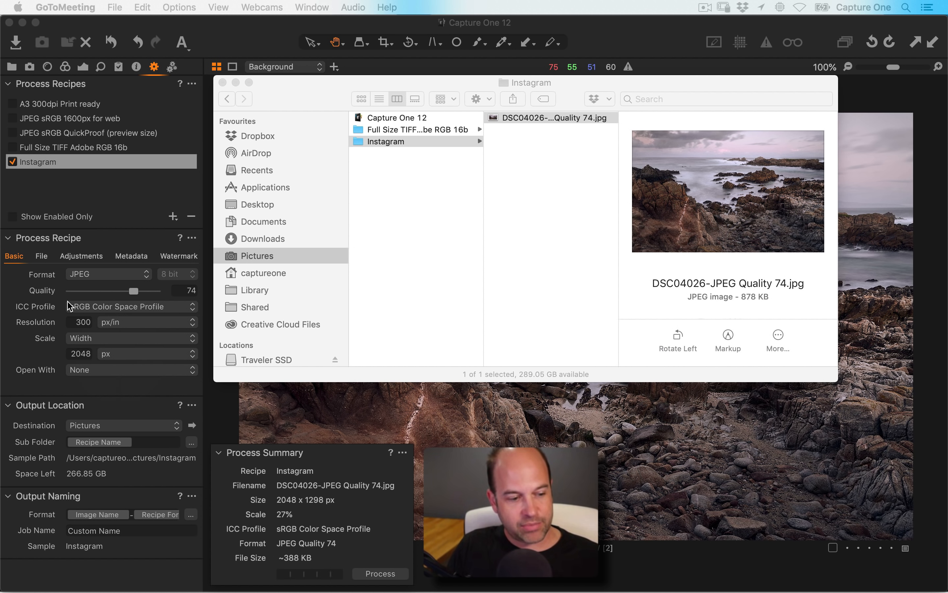
- Set the Instagram recipe to open its processed files with the Flume application
{"action": "left_click", "coordinate": [77, 325]}
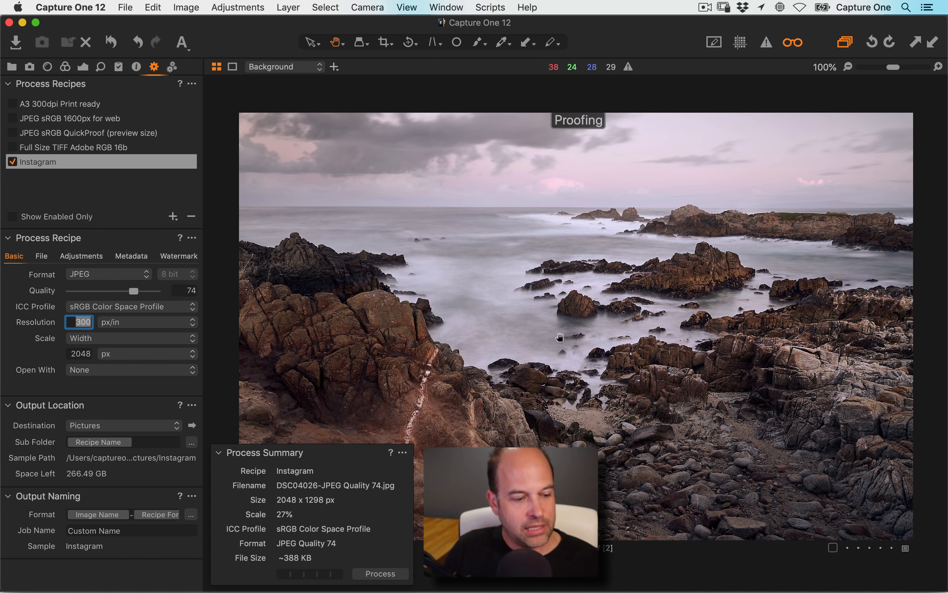
{"action": "left_click", "coordinate": [96, 371]}
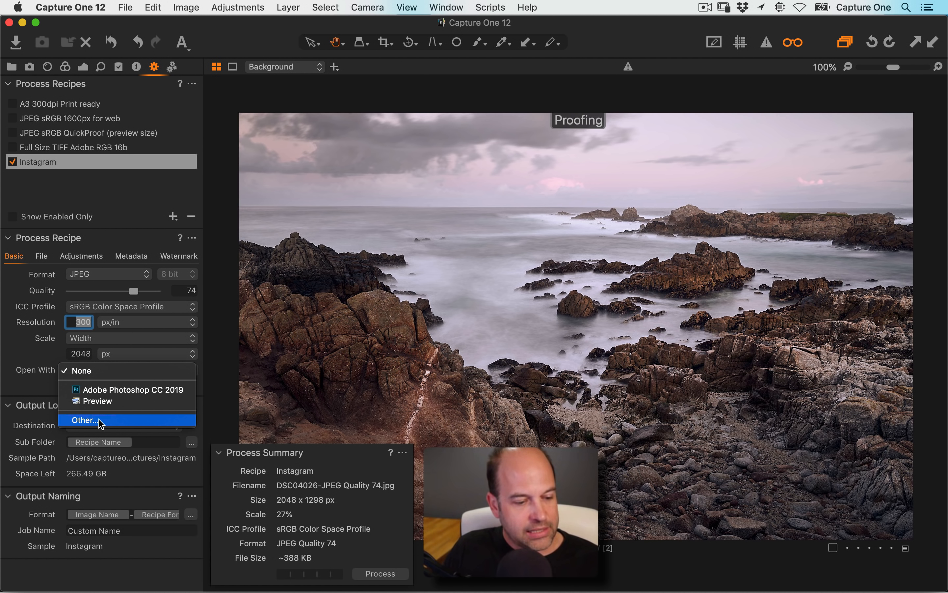
{"action": "left_click", "coordinate": [87, 420]}
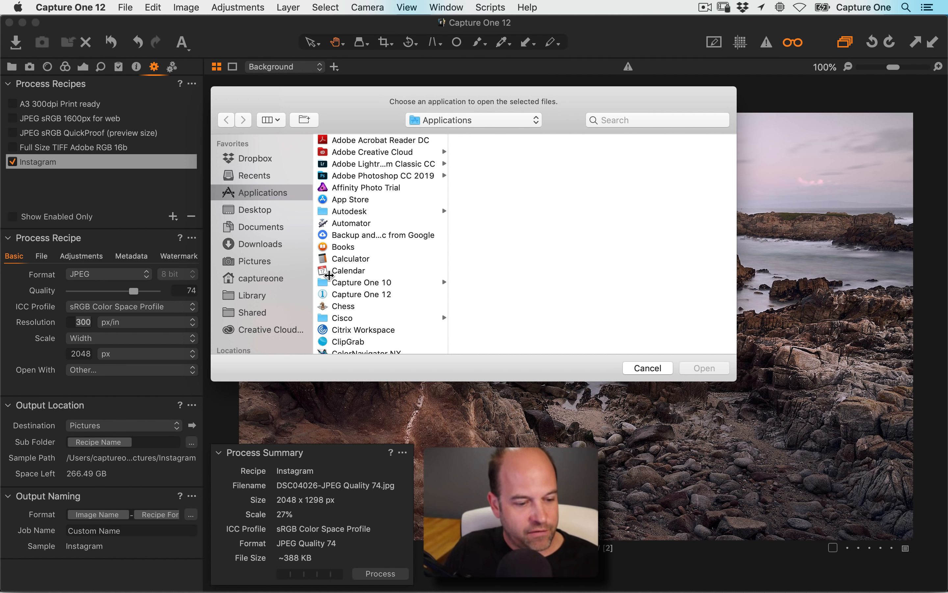
{"action": "scroll", "coordinate": [340, 280], "scroll_direction": "down", "scroll_amount": 10}
{"action": "left_click", "coordinate": [366, 200]}
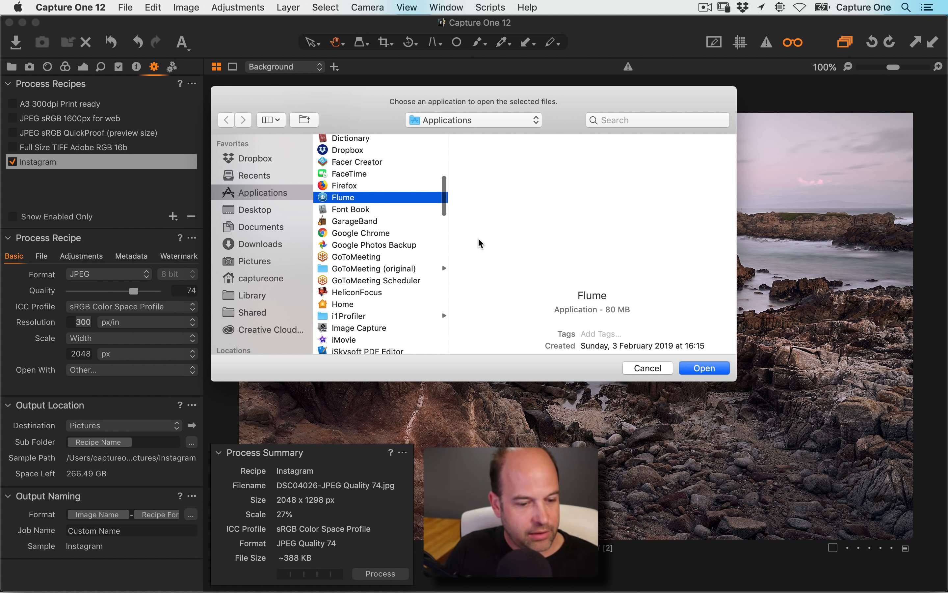
{"action": "left_click", "coordinate": [720, 368]}
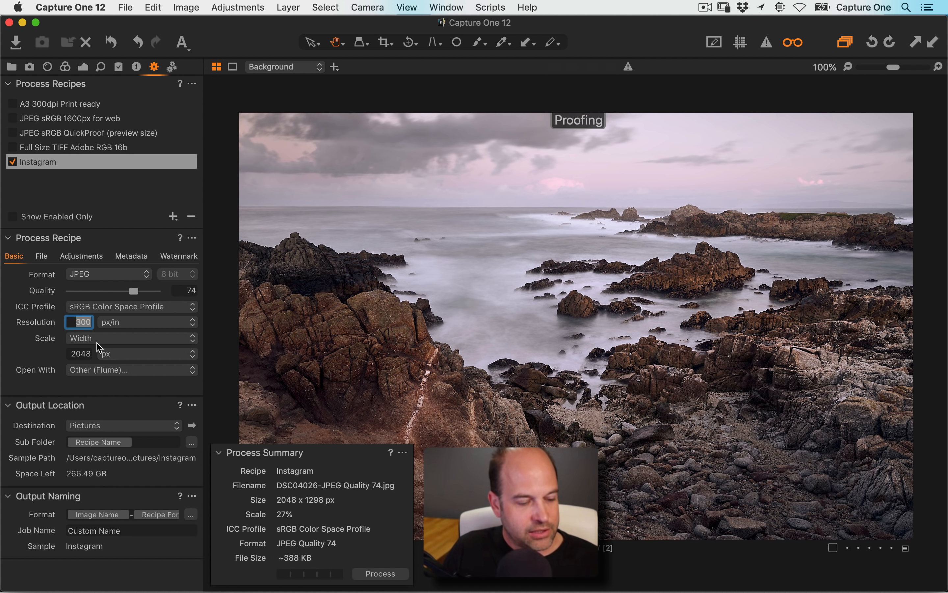
- Process the photo with the Instagram recipe, switch to Flume, and close its welcome window
{"action": "left_click", "coordinate": [370, 573]}
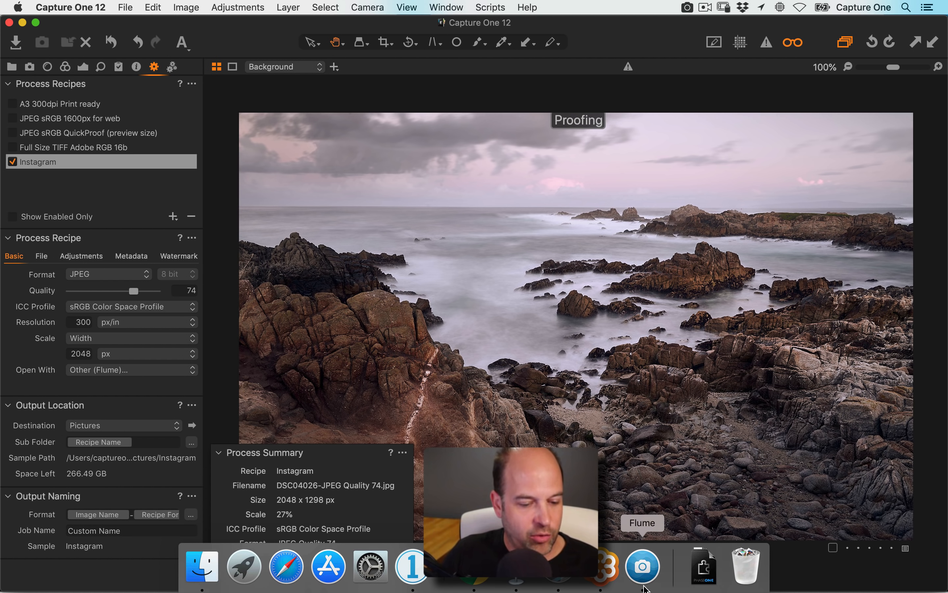
{"action": "left_click", "coordinate": [561, 215]}
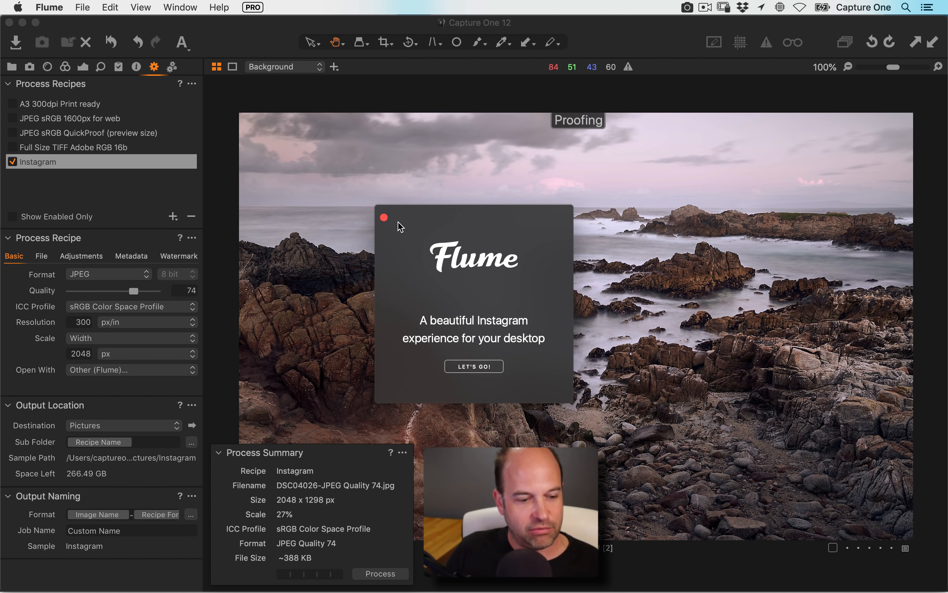
{"action": "left_click", "coordinate": [384, 218]}
{"action": "left_click", "coordinate": [144, 370]}
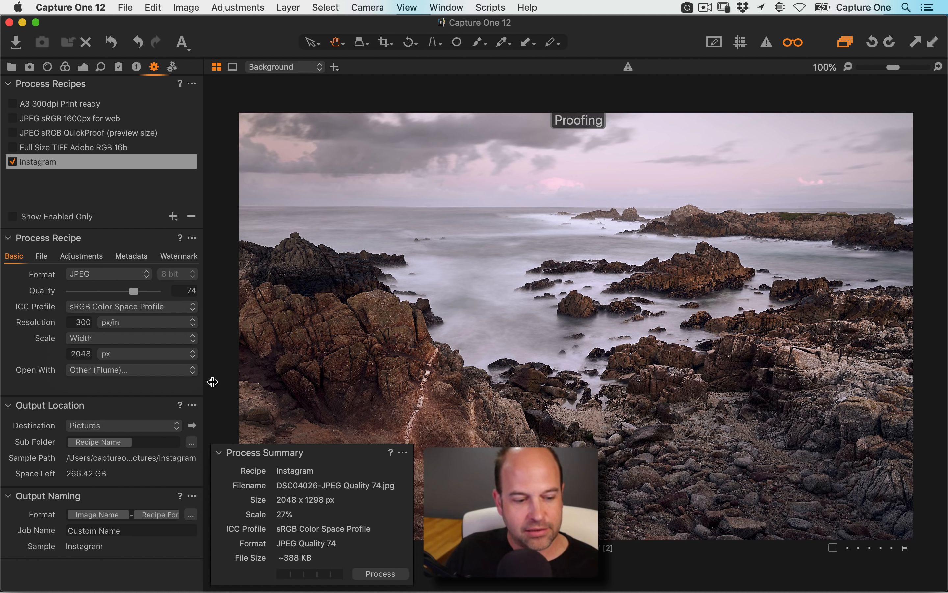
- Show the browser thumbnails again and turn off recipe proofing, fitting the whole photo in the viewer
{"action": "key", "text": "super+b"}
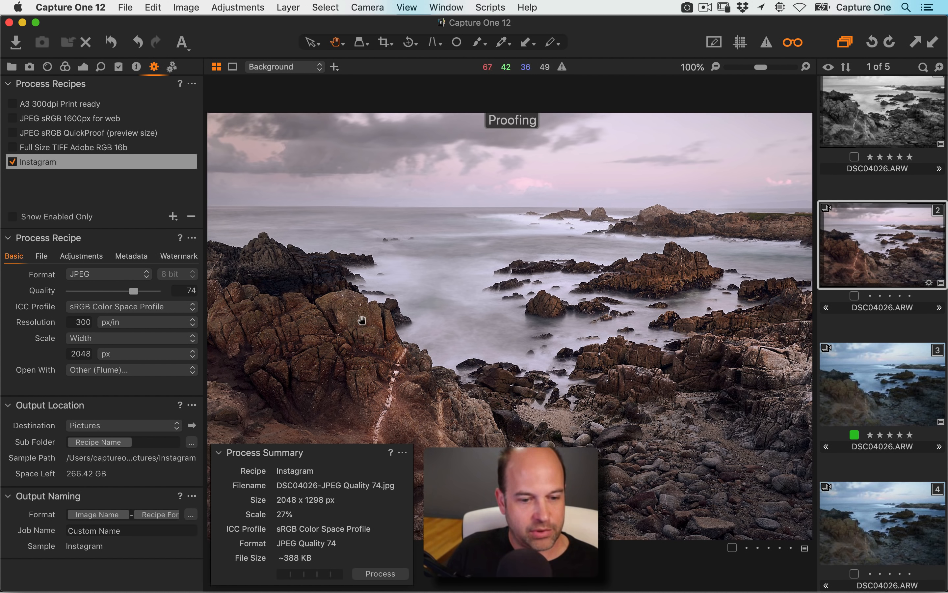
{"action": "left_click", "coordinate": [787, 42]}
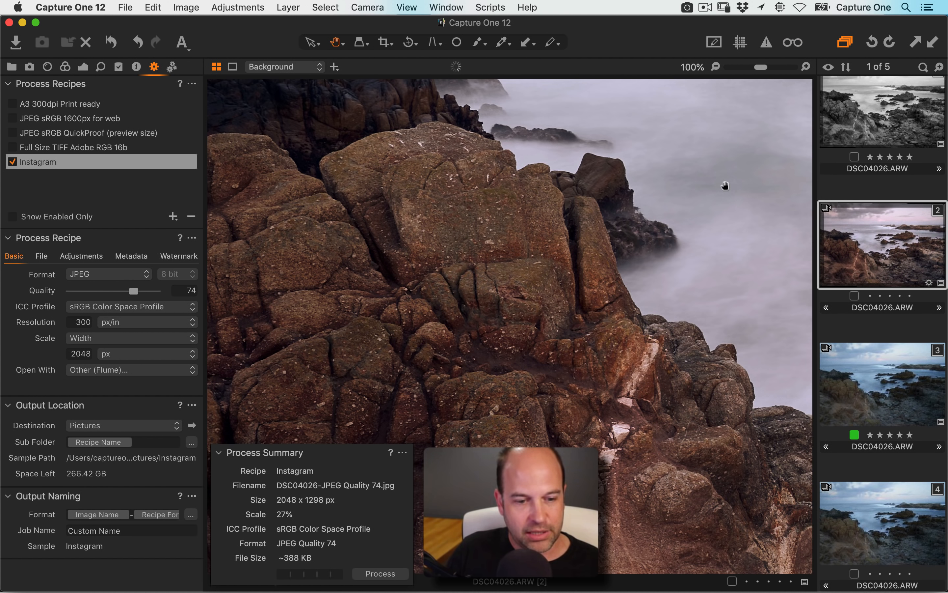
{"action": "double_click", "coordinate": [530, 265]}
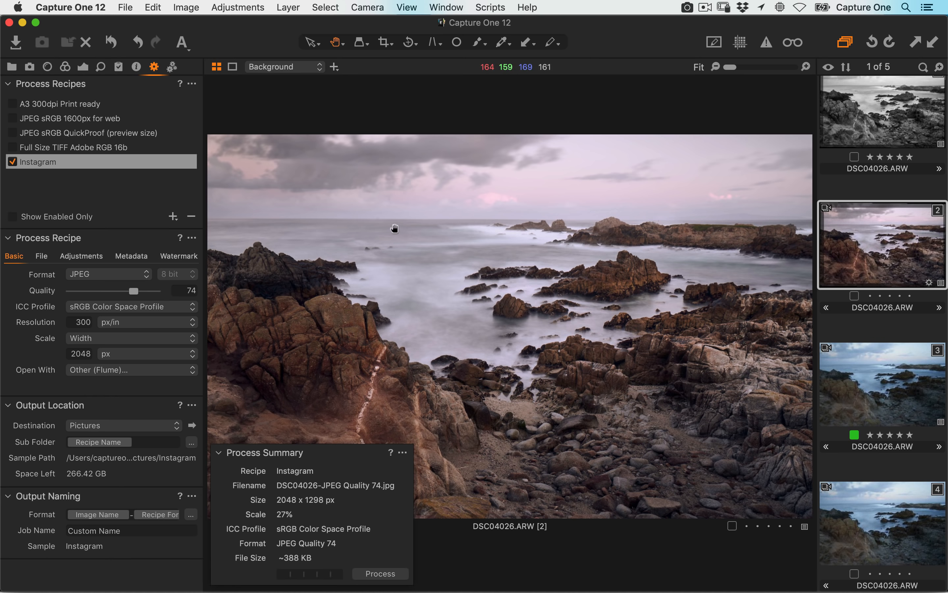
- Clone the selected pink-toned seascape variant and activate the Crop tool on the clone
{"action": "left_click", "coordinate": [183, 6]}
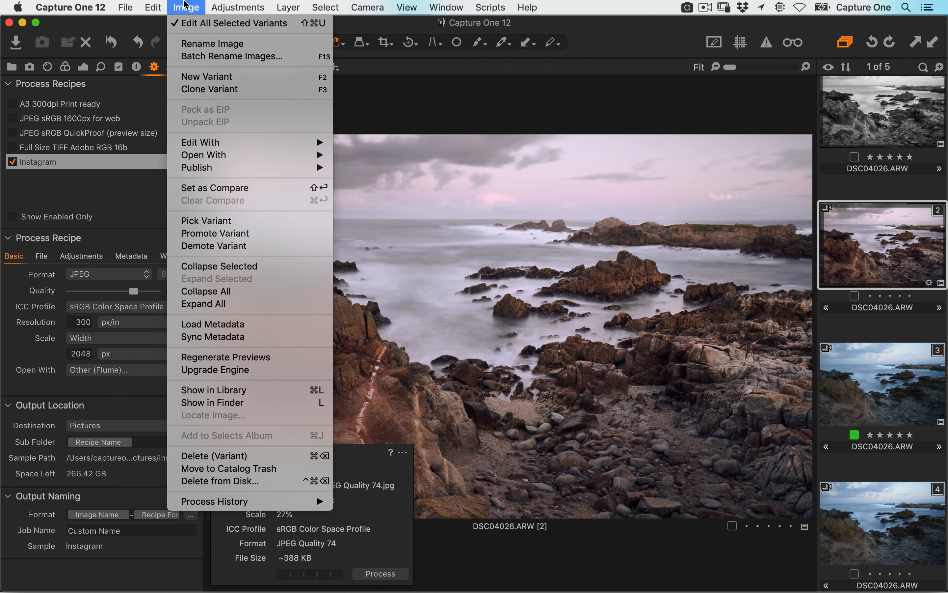
{"action": "left_click", "coordinate": [231, 90]}
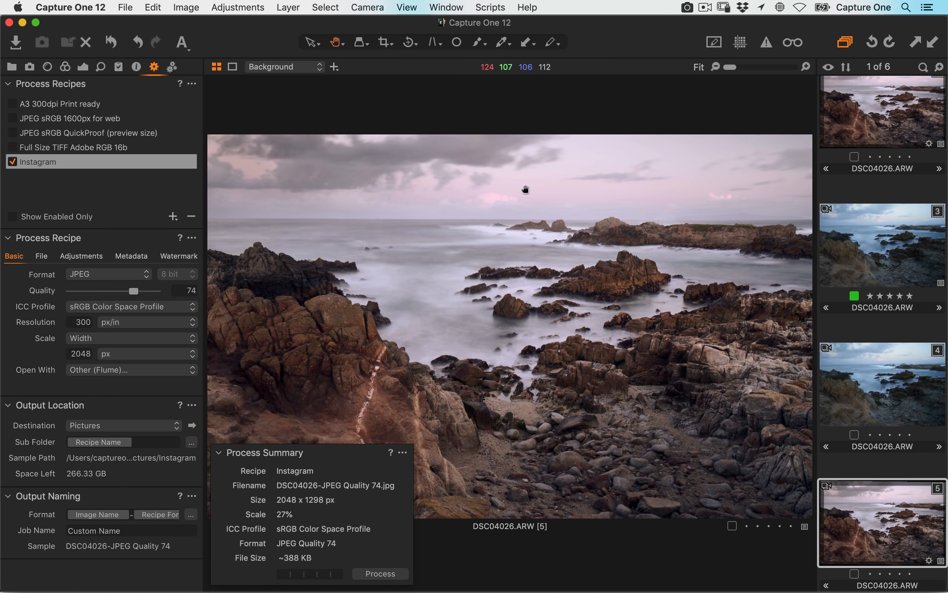
{"action": "left_click", "coordinate": [385, 43]}
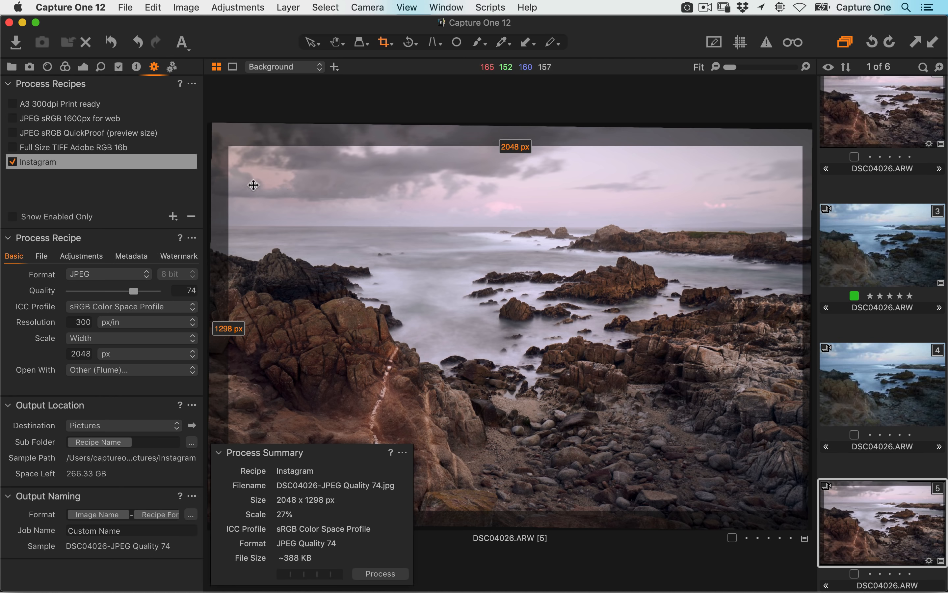
- Add a new process recipe named "Output to A3 Size" and disable the Instagram recipe
{"action": "left_click", "coordinate": [173, 216]}
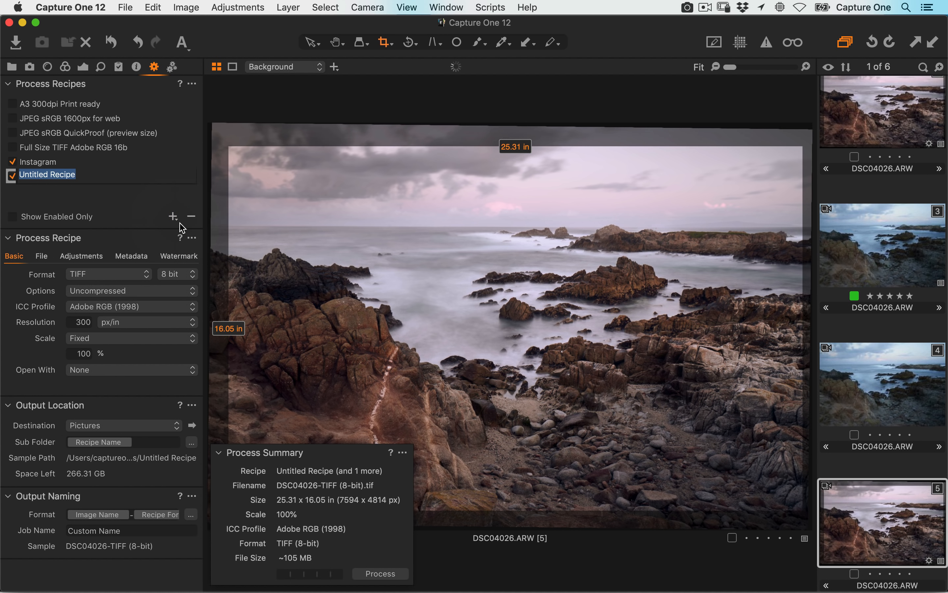
{"action": "left_click", "coordinate": [12, 161]}
{"action": "left_click", "coordinate": [77, 174]}
{"action": "type", "text": "Output to A3 Size"}
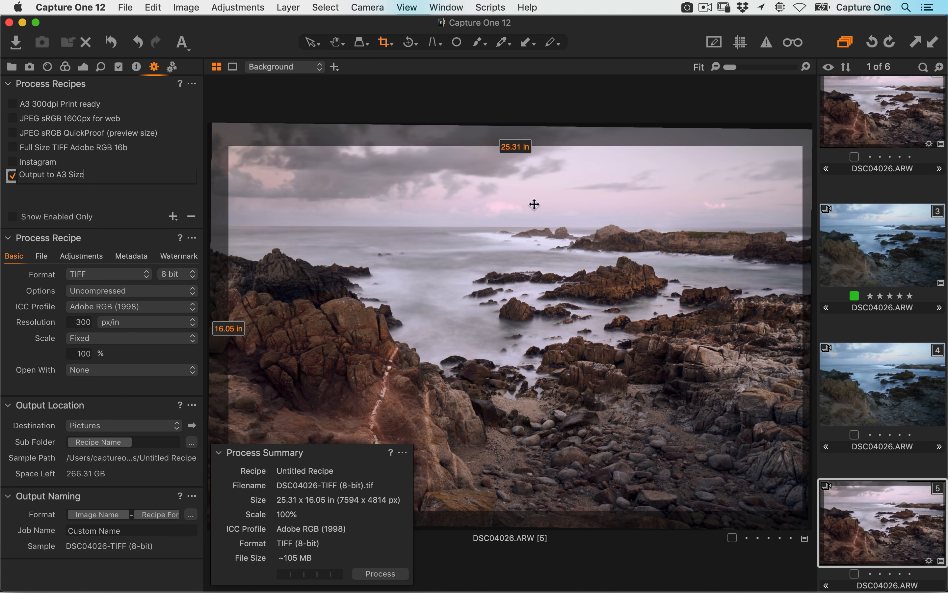
{"action": "left_click", "coordinate": [77, 179]}
- Keep TIFF as the format and Adobe RGB (1998) as the ICC profile of the Output to A3 Size recipe
{"action": "left_click", "coordinate": [114, 276]}
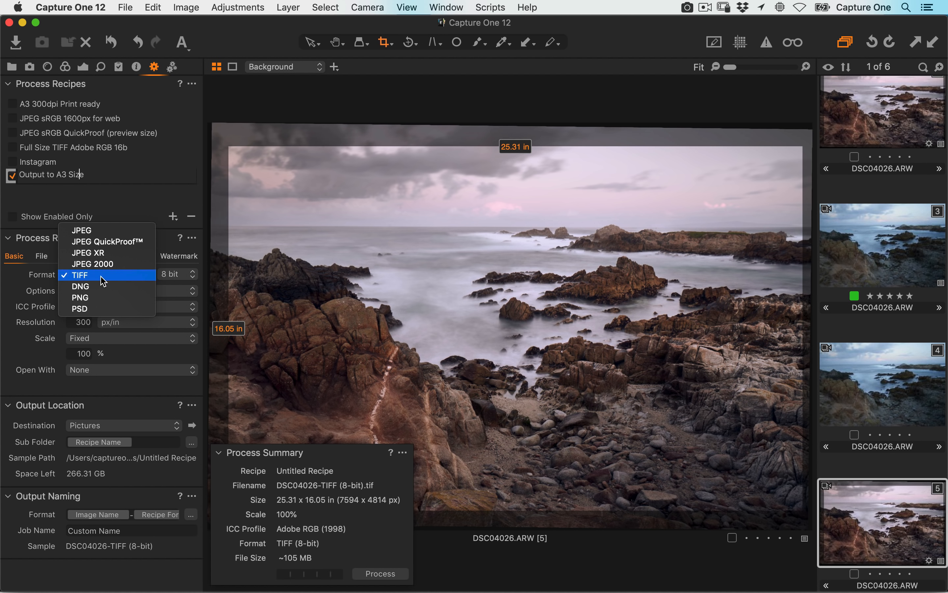
{"action": "left_click", "coordinate": [104, 276]}
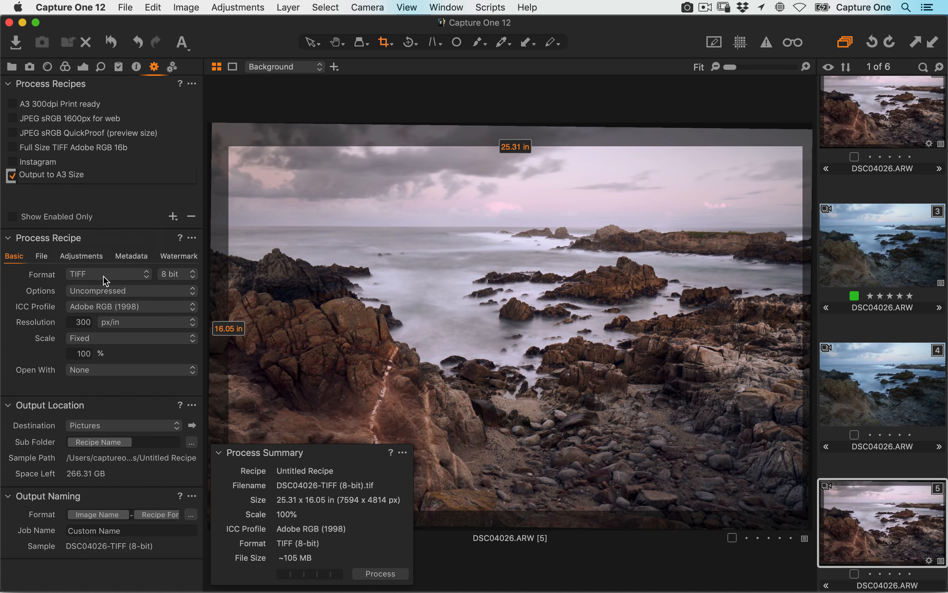
{"action": "left_click", "coordinate": [116, 306]}
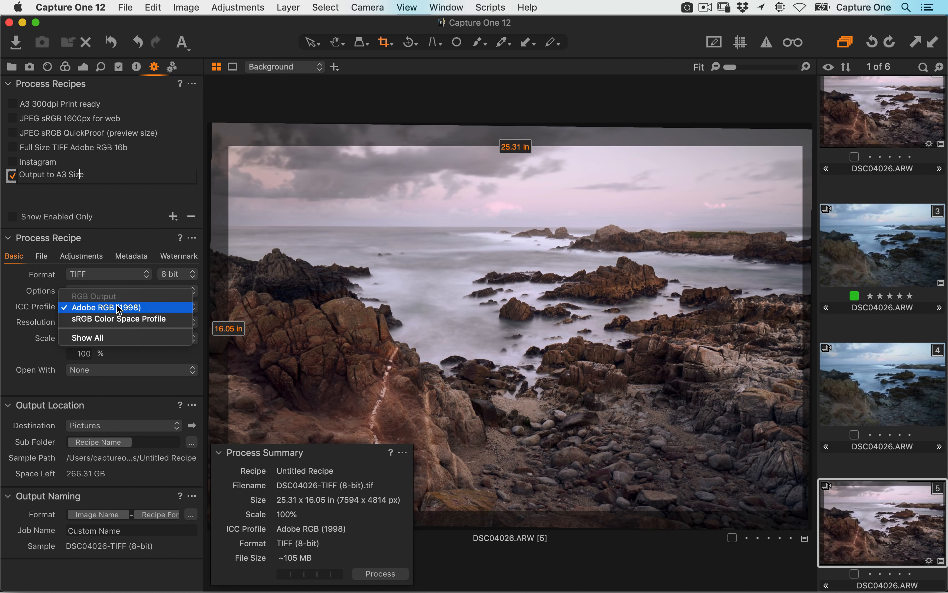
{"action": "left_click", "coordinate": [119, 334]}
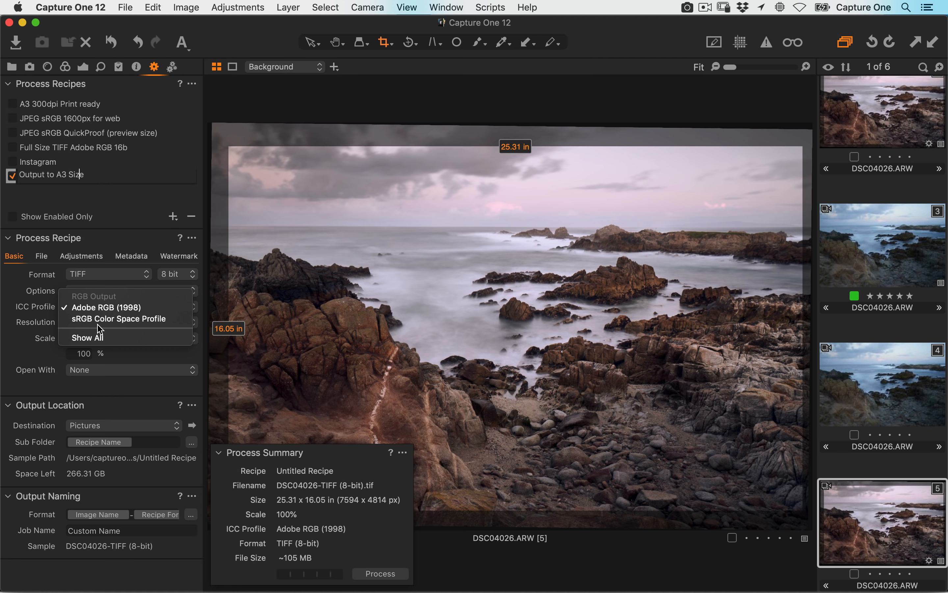
{"action": "left_click", "coordinate": [47, 326]}
- Set the A3 recipe's scale method to Dimensions, with millimetres as the unit
{"action": "left_click", "coordinate": [94, 339]}
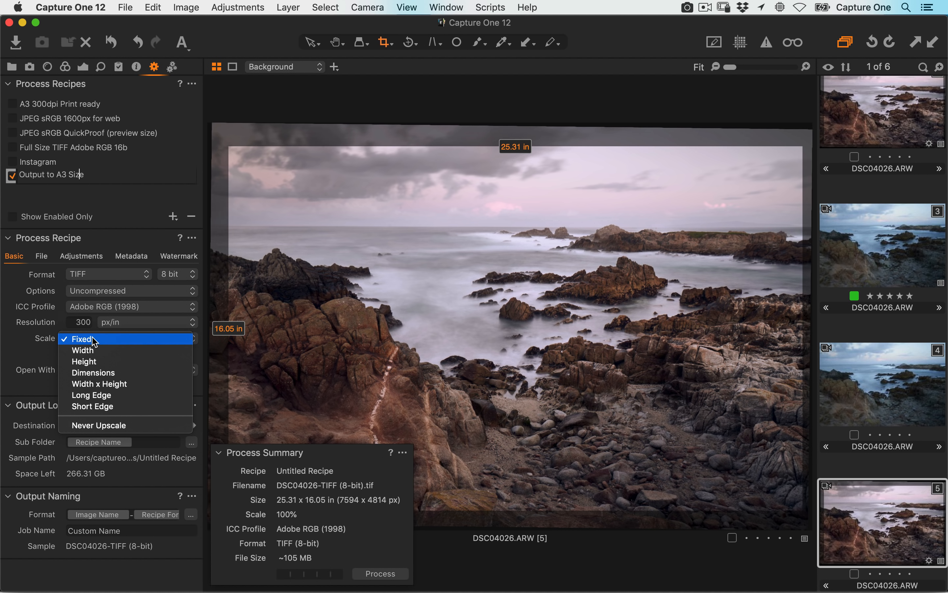
{"action": "left_click", "coordinate": [107, 372]}
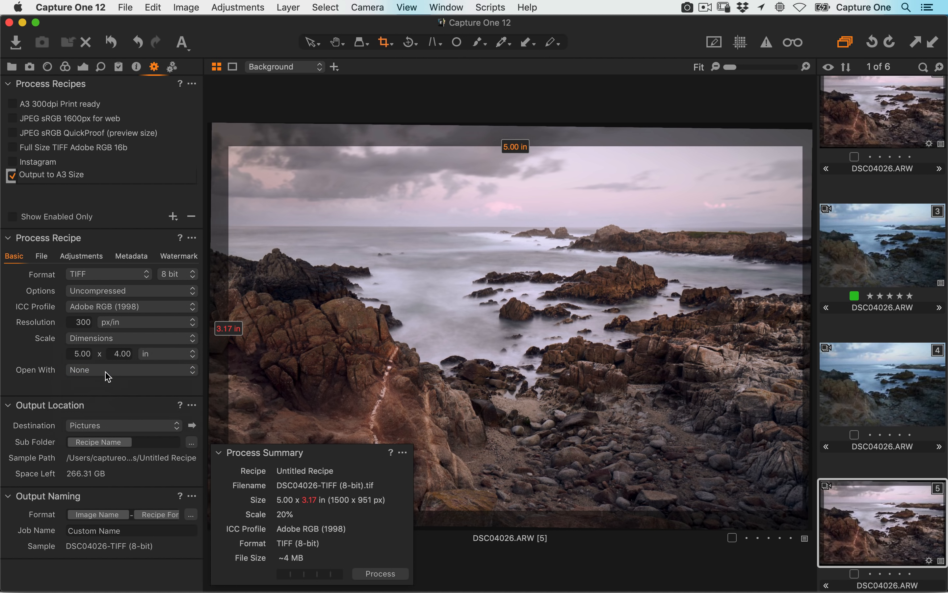
{"action": "left_click", "coordinate": [155, 356]}
{"action": "left_click", "coordinate": [167, 368]}
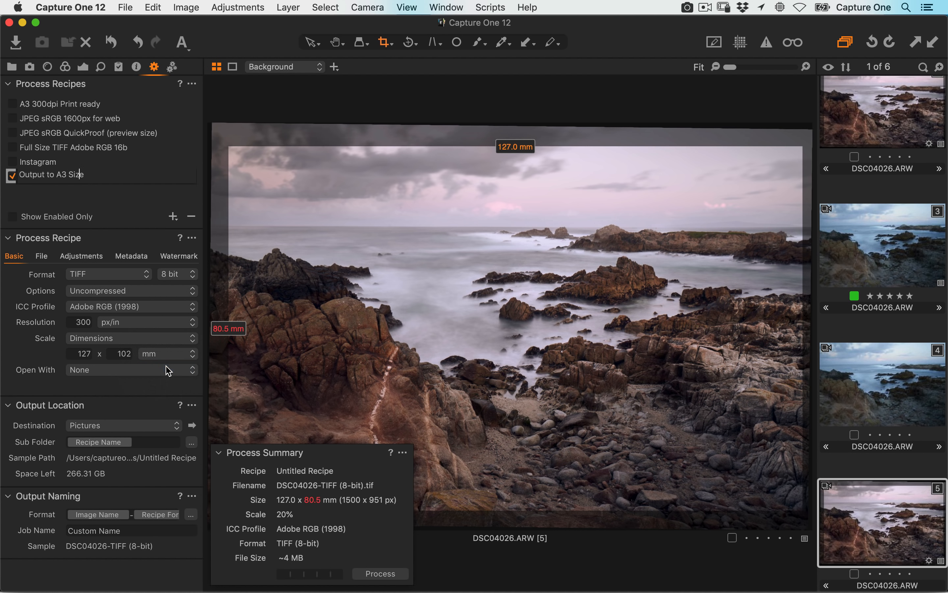
{"action": "left_click", "coordinate": [74, 354]}
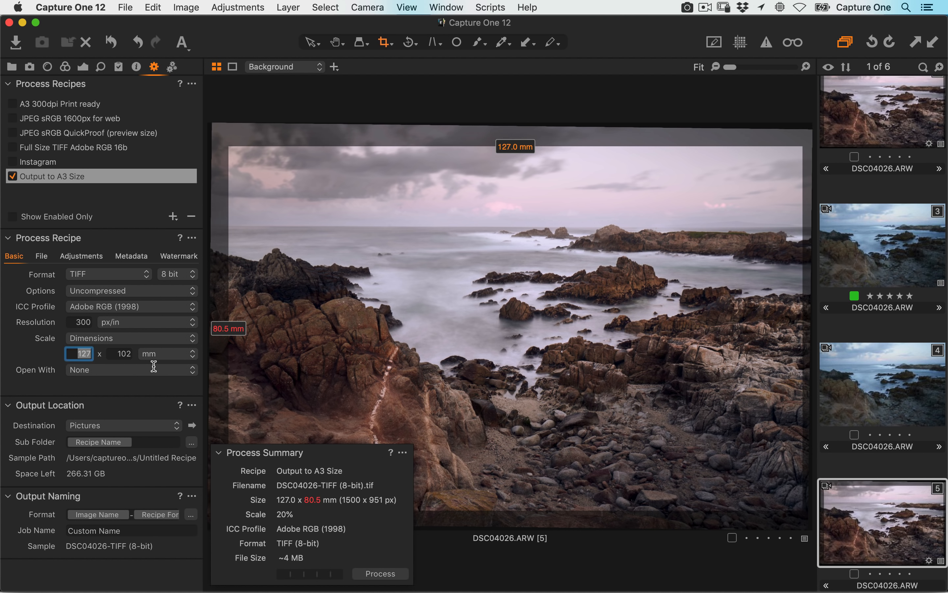
{"action": "left_click", "coordinate": [160, 356]}
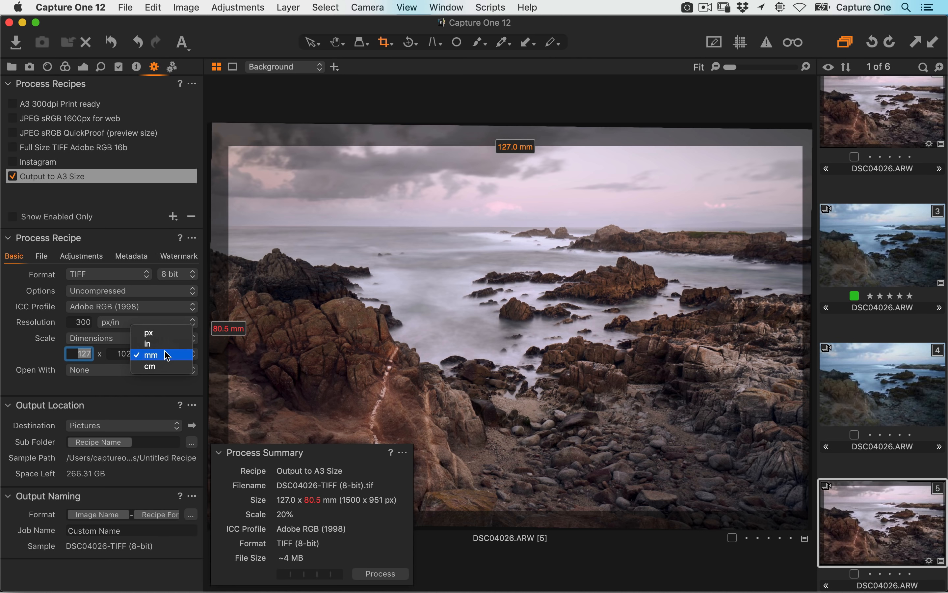
{"action": "left_click", "coordinate": [167, 360]}
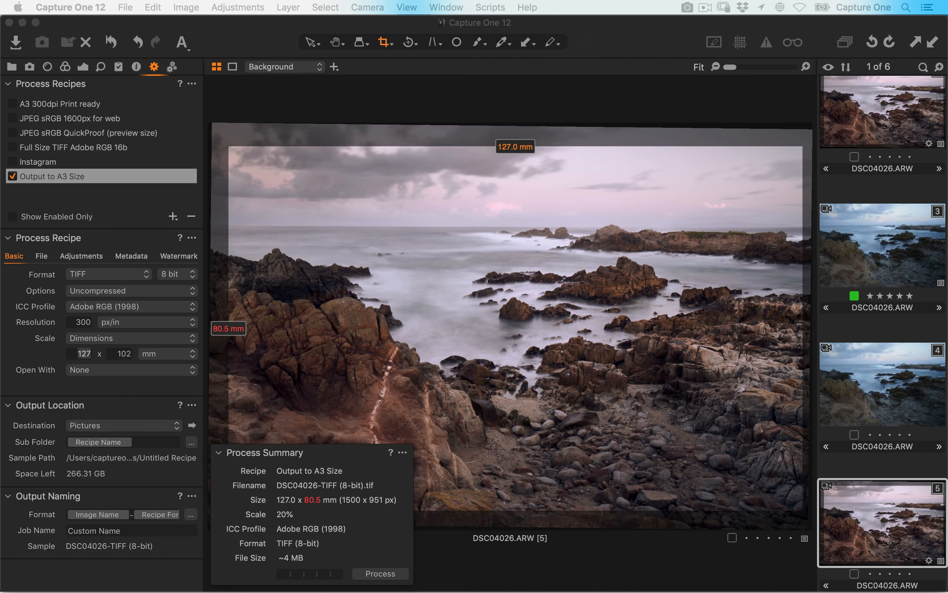
- Set the recipe's dimensions to 297 x 420 mm and resize the crop to the matching A3 proportions
{"action": "left_click", "coordinate": [86, 354]}
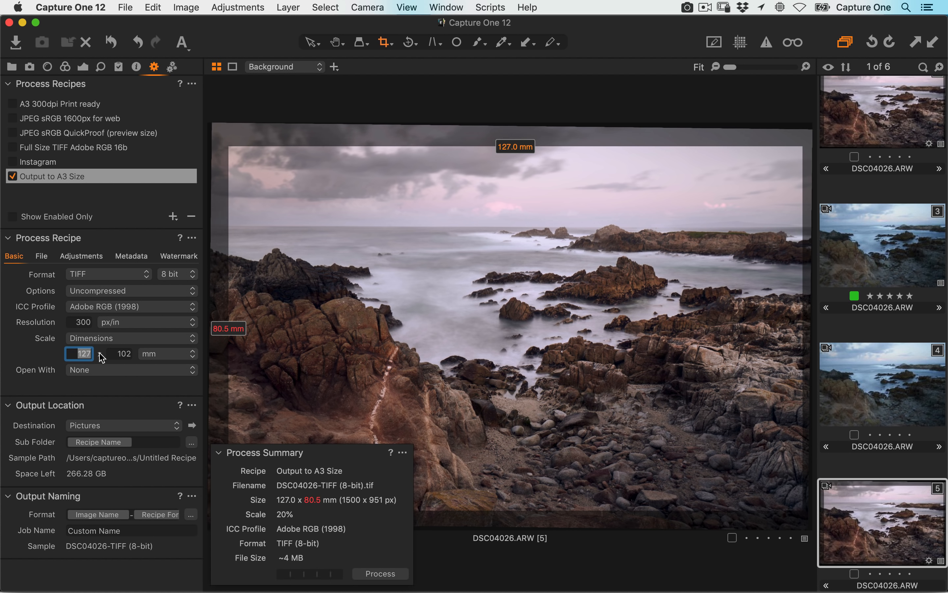
{"action": "type", "text": "297"}
{"action": "key", "text": "Tab"}
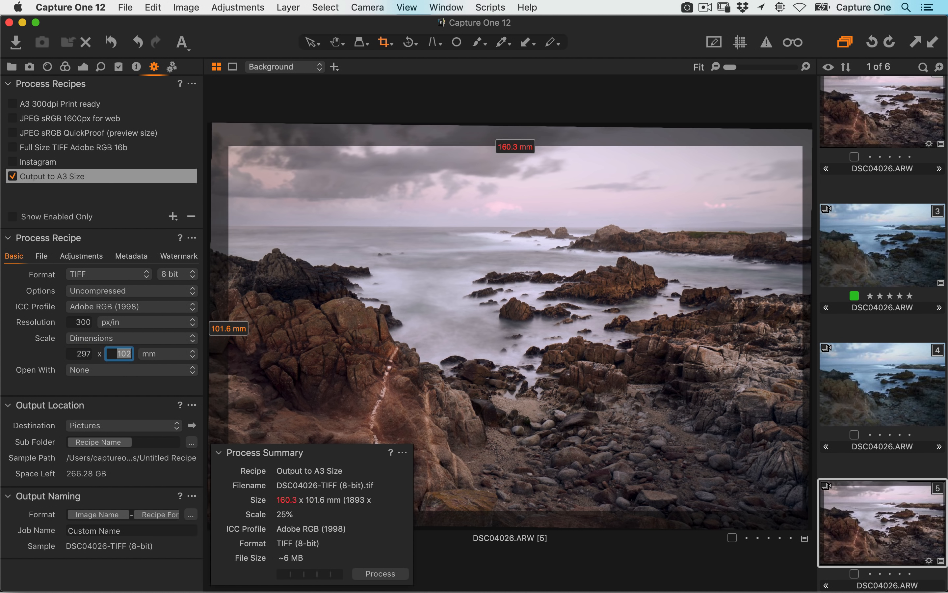
{"action": "type", "text": "420"}
{"action": "key", "text": "Tab"}
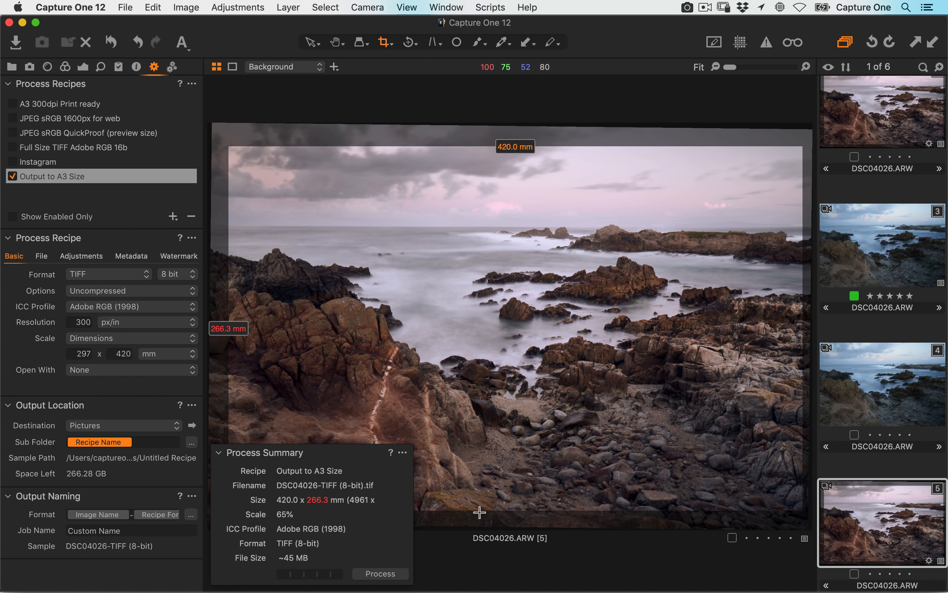
{"action": "left_click_drag", "start_coordinate": [802, 148], "coordinate": [747, 121]}
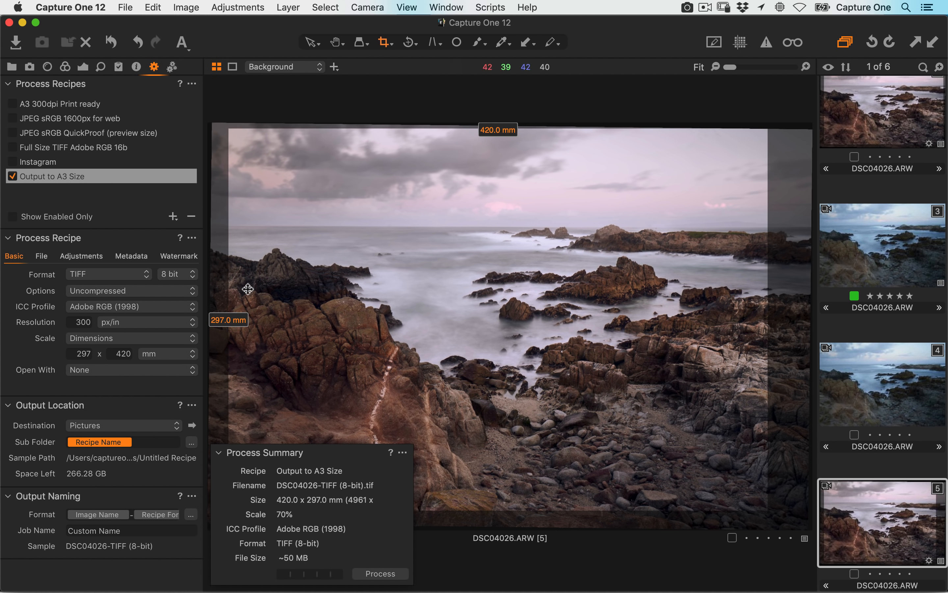
- Switch the crop aspect ratio to Unconstrained and reshape the crop freely to about 420 x 297 mm
{"action": "right_click", "coordinate": [384, 40]}
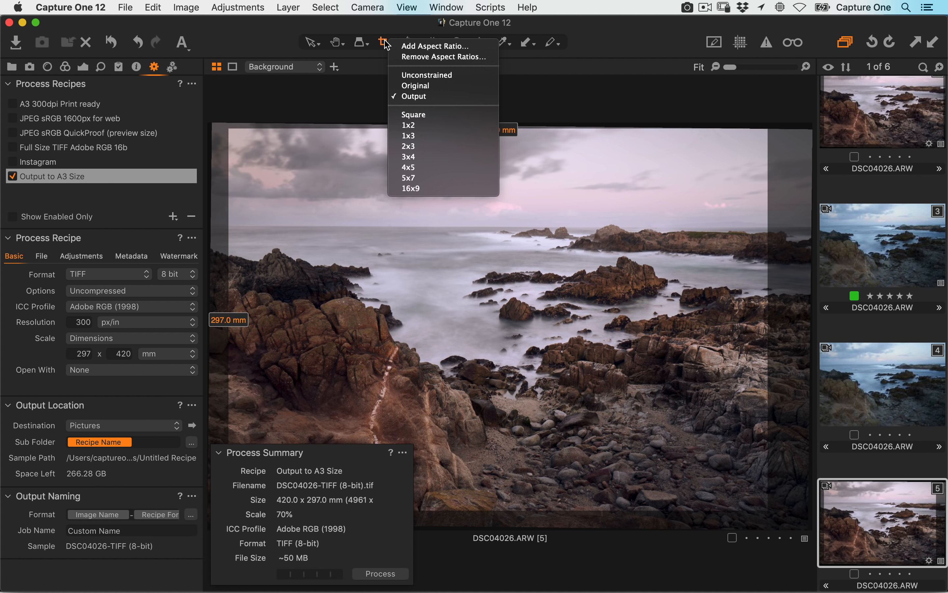
{"action": "left_click", "coordinate": [399, 76]}
{"action": "left_click_drag", "start_coordinate": [764, 143], "coordinate": [768, 144]}
{"action": "left_click_drag", "start_coordinate": [470, 129], "coordinate": [470, 171]}
{"action": "left_click_drag", "start_coordinate": [769, 207], "coordinate": [805, 209]}
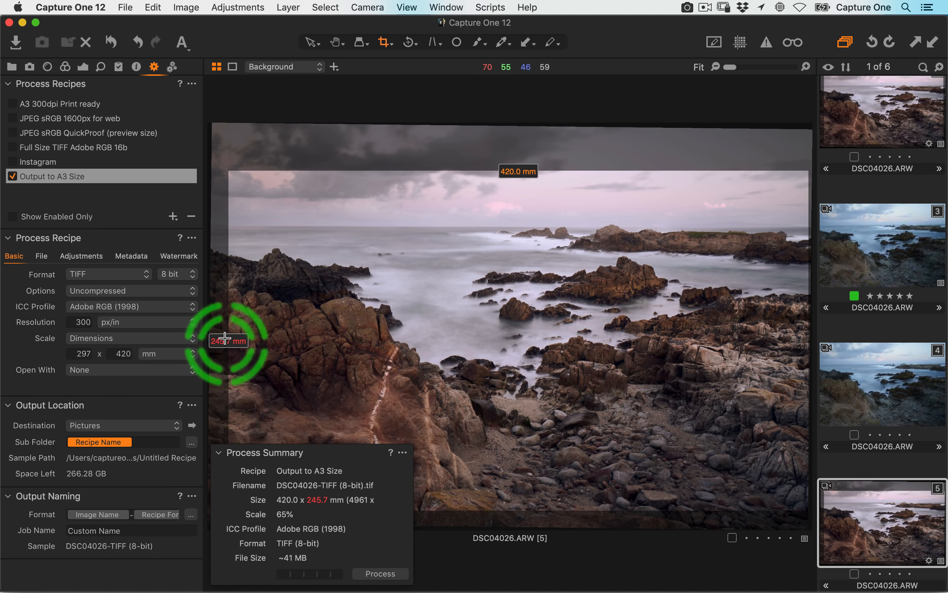
{"action": "left_click_drag", "start_coordinate": [347, 163], "coordinate": [294, 175]}
{"action": "left_click_drag", "start_coordinate": [407, 225], "coordinate": [353, 182]}
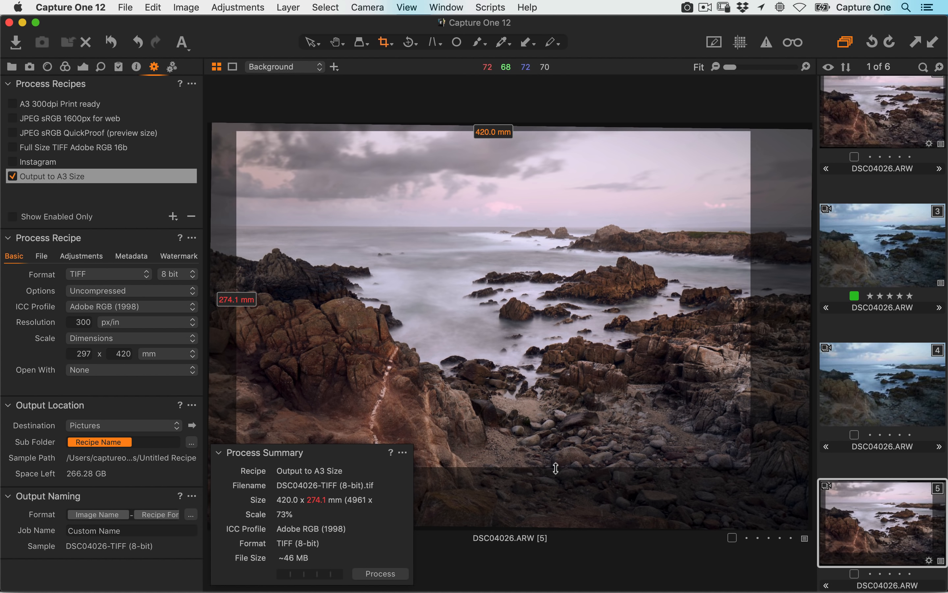
{"action": "left_click_drag", "start_coordinate": [555, 466], "coordinate": [555, 497]}
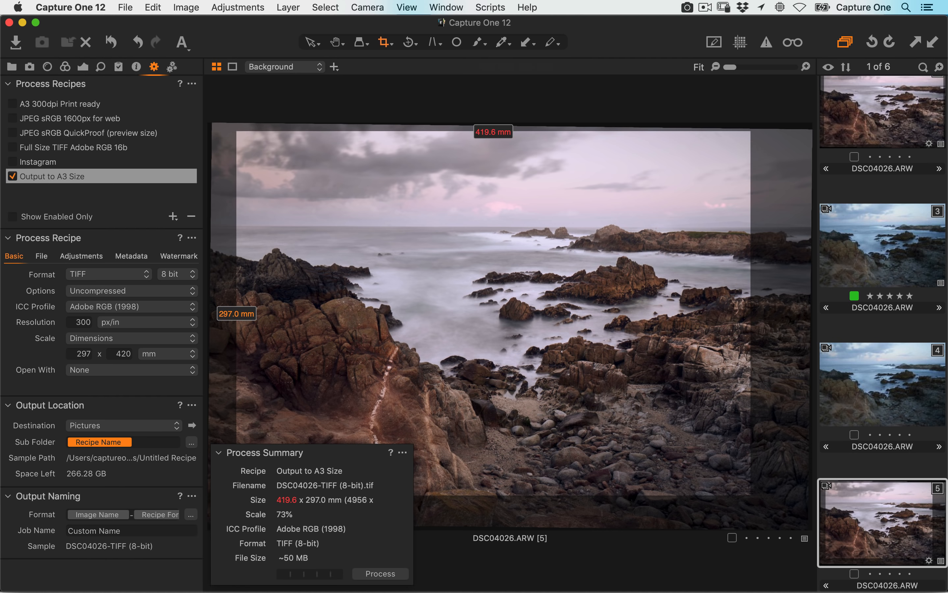
- Set the crop aspect ratio back to Output and pull in the crop's upper-left corner slightly
{"action": "left_click", "coordinate": [386, 43]}
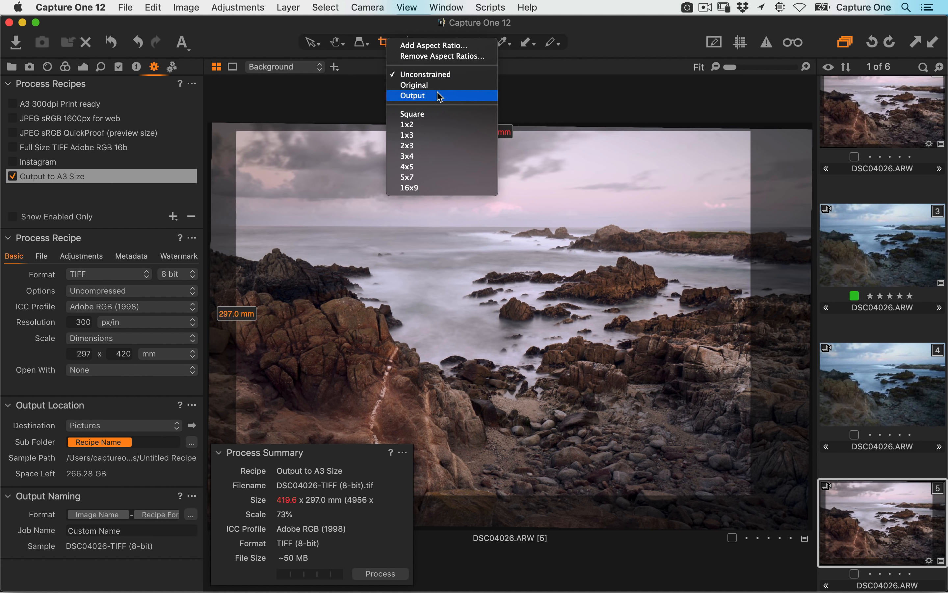
{"action": "left_click", "coordinate": [405, 96]}
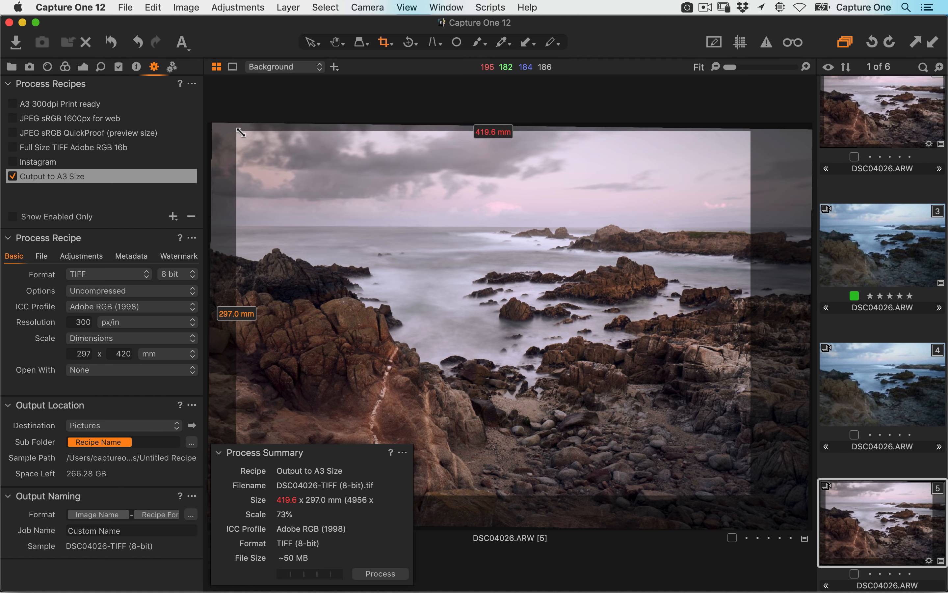
{"action": "left_click_drag", "start_coordinate": [239, 132], "coordinate": [246, 137]}
{"action": "left_click", "coordinate": [241, 316]}
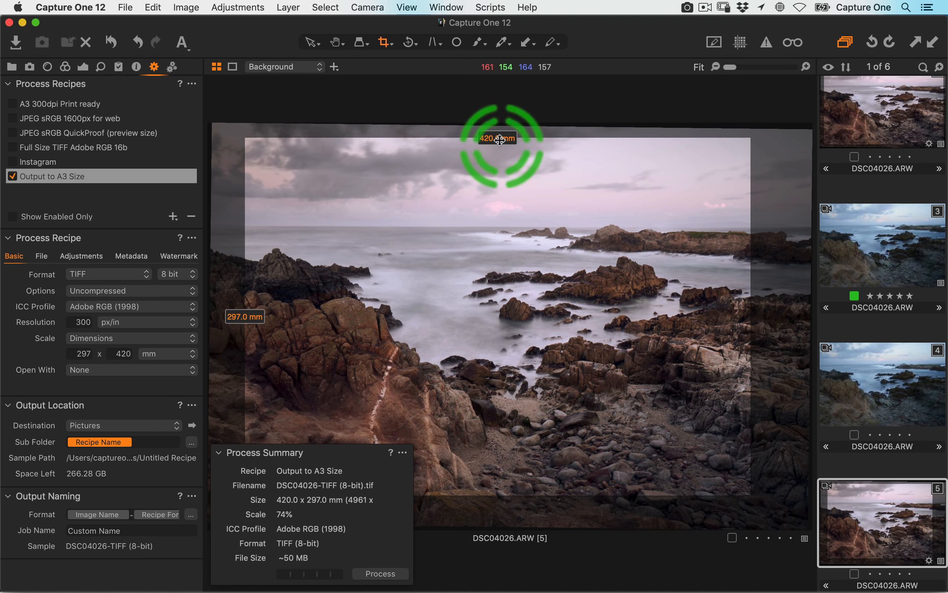
- Resize and reposition the Output-ratio crop so it covers most of the seascape, from the clouds to the foreground rocks
{"action": "left_click_drag", "start_coordinate": [256, 151], "coordinate": [449, 294]}
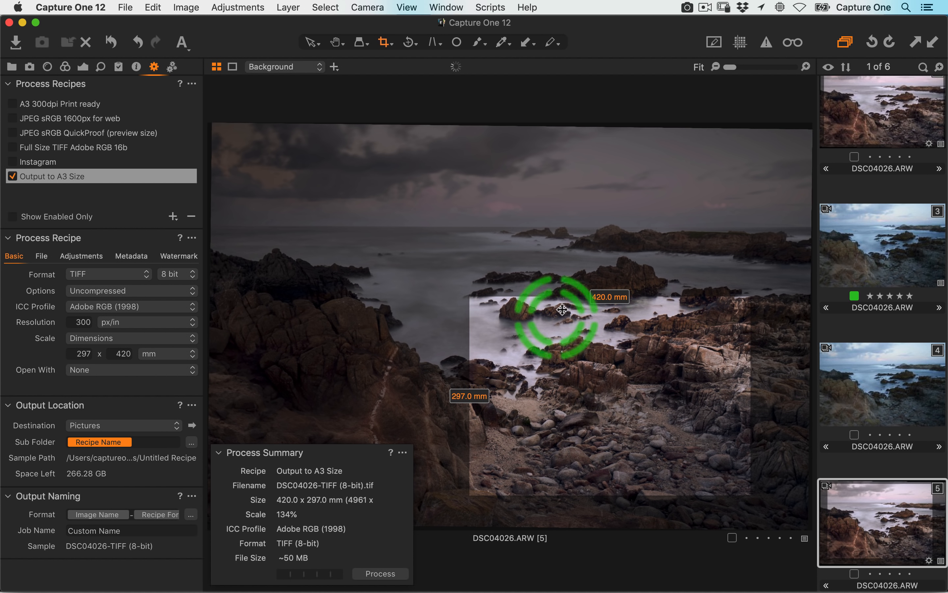
{"action": "left_click_drag", "start_coordinate": [474, 393], "coordinate": [201, 141]}
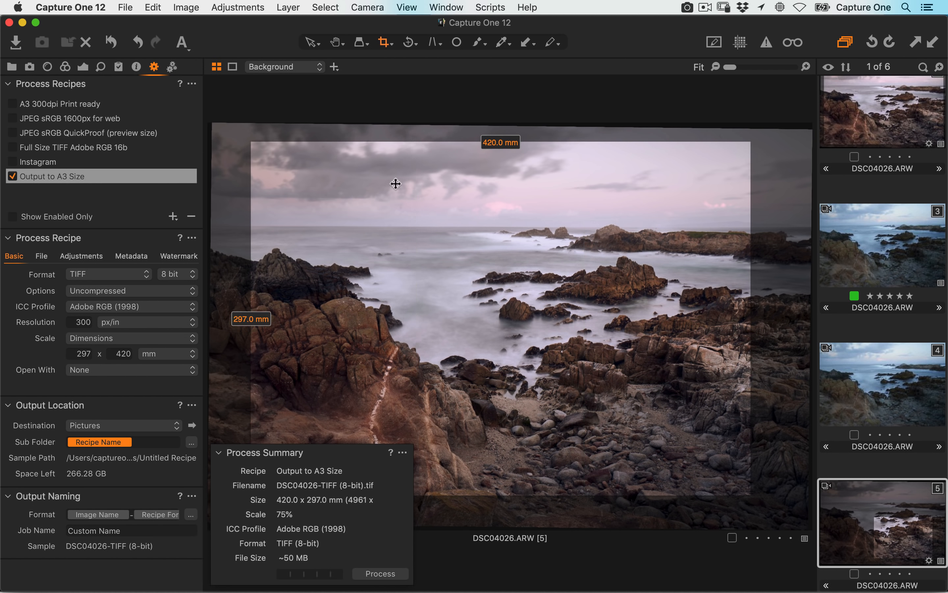
{"action": "mouse_move", "coordinate": [430, 191]}
{"action": "left_mouse_down"}
{"action": "mouse_move", "coordinate": [434, 223]}
{"action": "mouse_move", "coordinate": [422, 203]}
{"action": "left_mouse_up"}
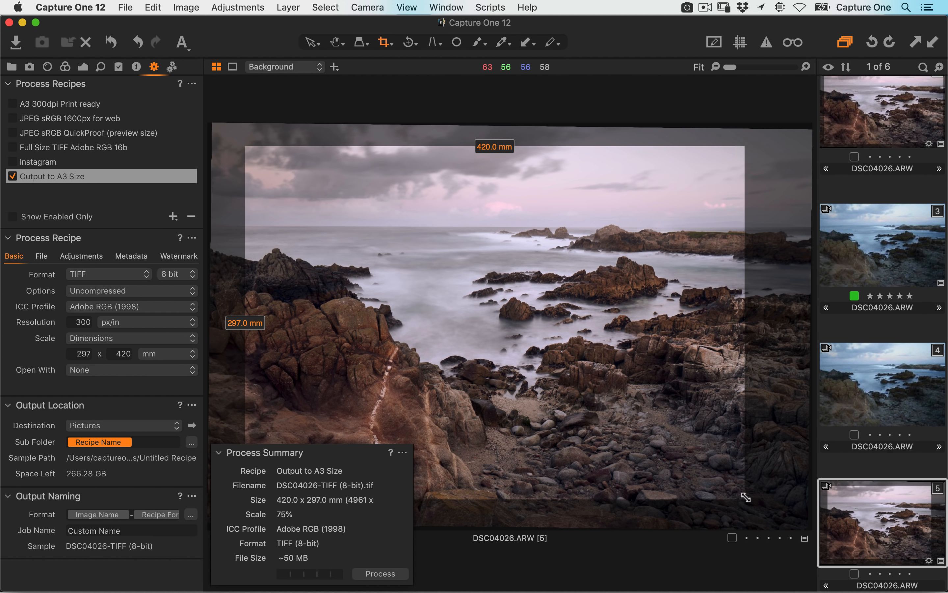
{"action": "left_click_drag", "start_coordinate": [740, 506], "coordinate": [781, 523]}
{"action": "left_click_drag", "start_coordinate": [645, 447], "coordinate": [645, 437]}
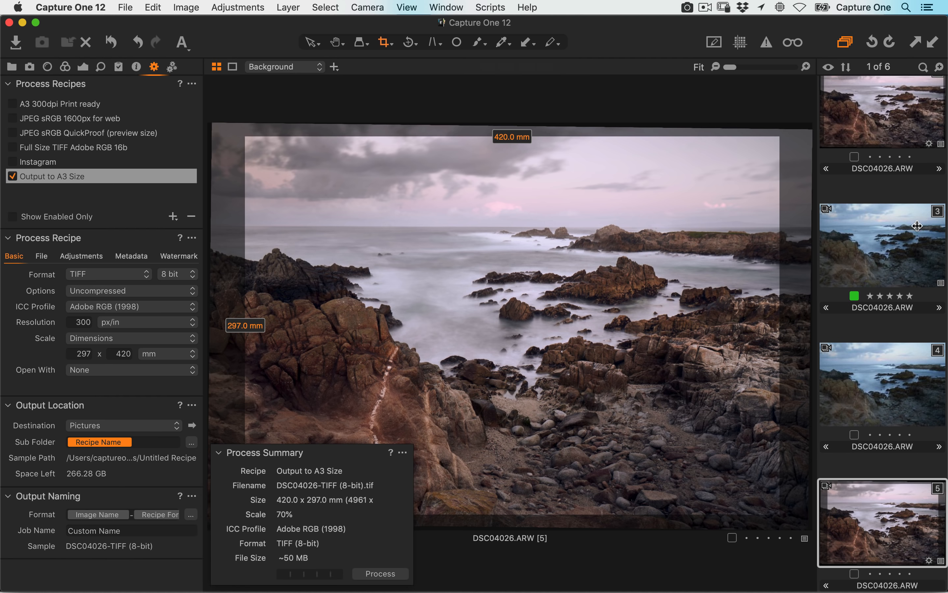
- View the blue-toned variant 3 with the A3 recipe, and return to the cropped pink-toned variant 5
{"action": "left_click", "coordinate": [892, 258]}
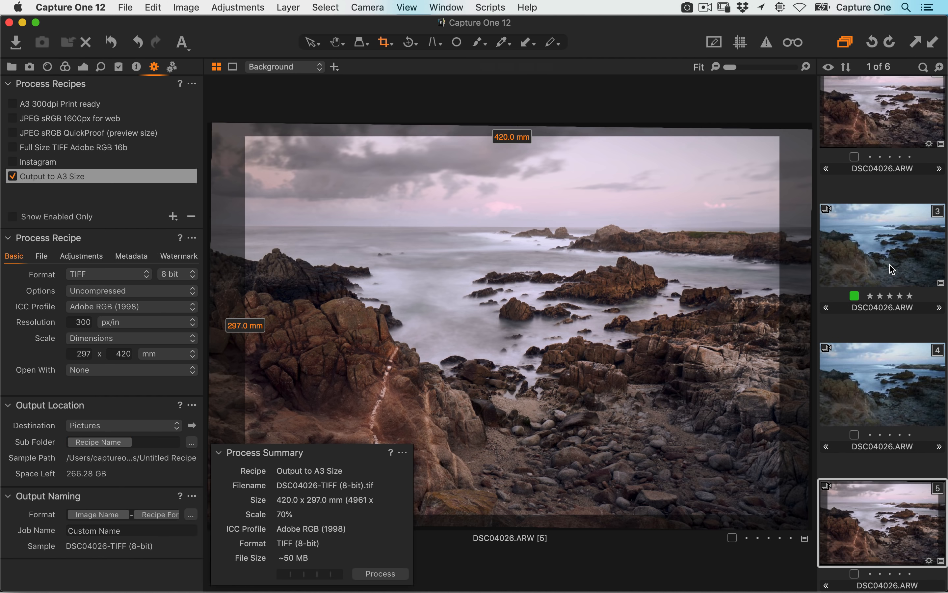
{"action": "left_click", "coordinate": [883, 234]}
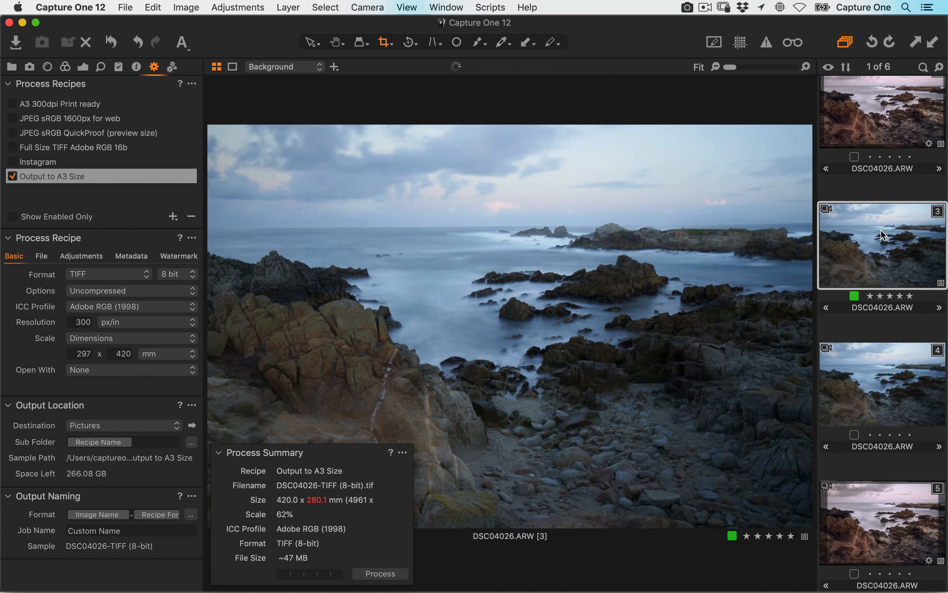
{"action": "left_click", "coordinate": [883, 127]}
{"action": "left_click", "coordinate": [881, 553]}
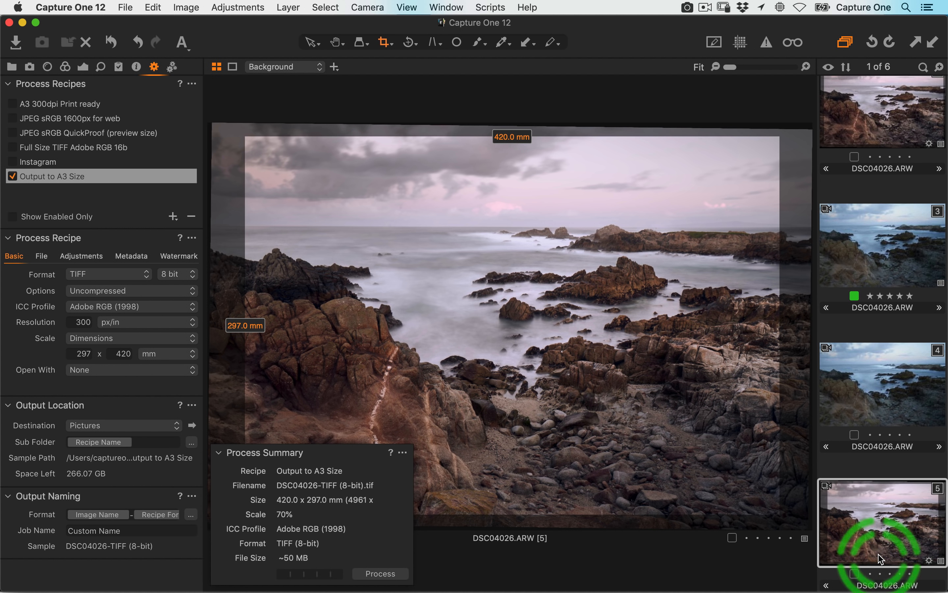
{"action": "left_click", "coordinate": [771, 507]}
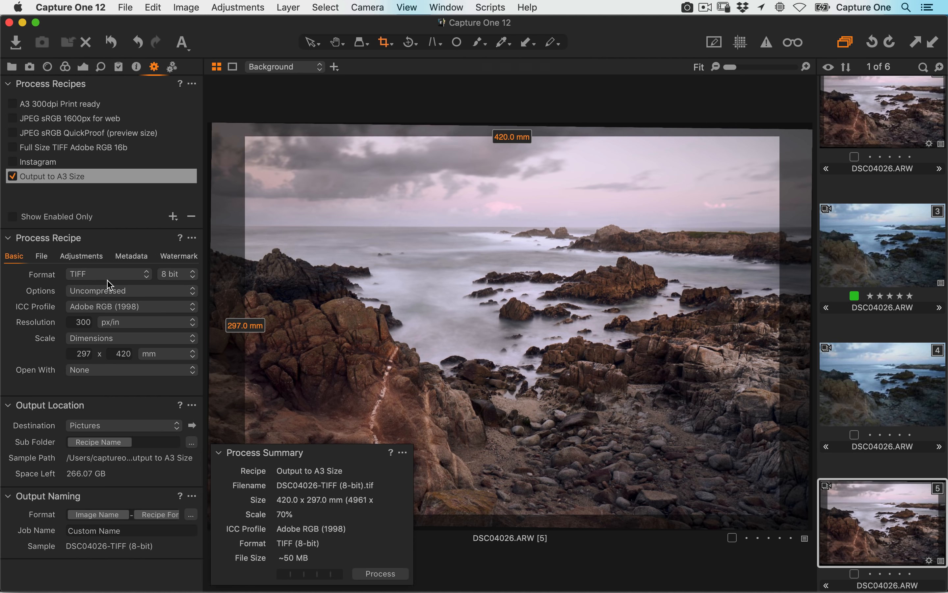
- Set the resolution of the Output to A3 Size recipe to 240 px/in
{"action": "left_click", "coordinate": [77, 323]}
{"action": "left_click", "coordinate": [132, 357]}
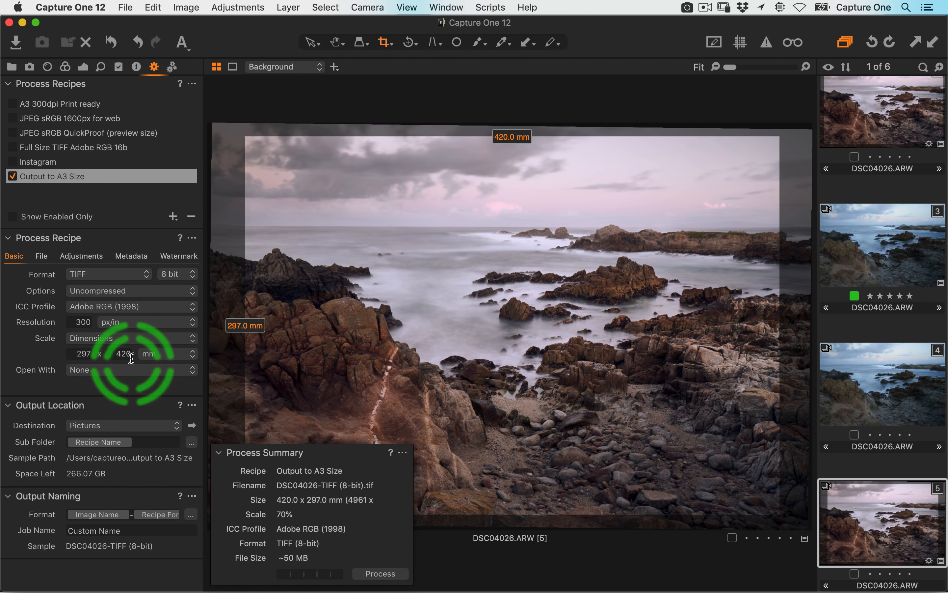
{"action": "double_click", "coordinate": [71, 322]}
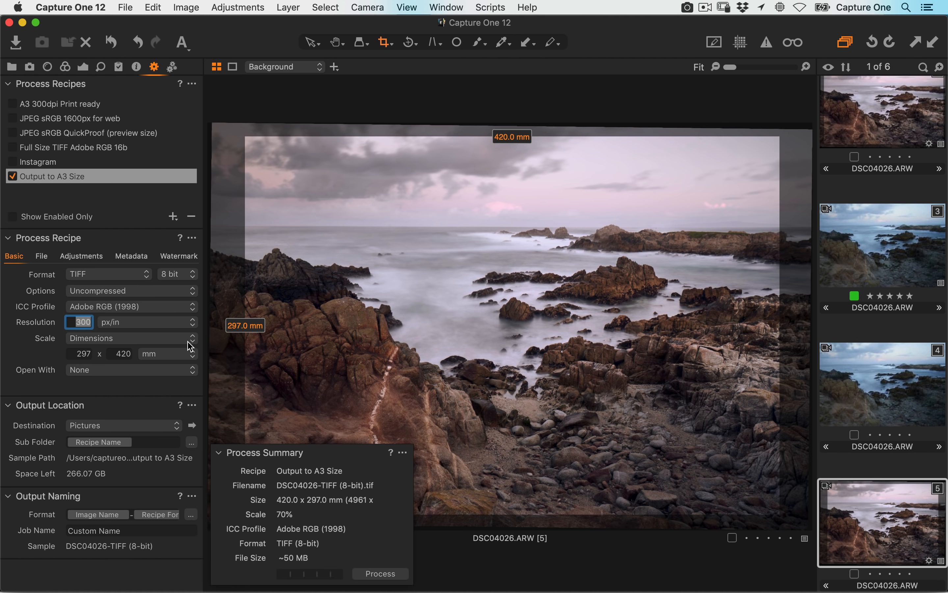
{"action": "type", "text": "200"}
{"action": "left_click", "coordinate": [83, 354]}
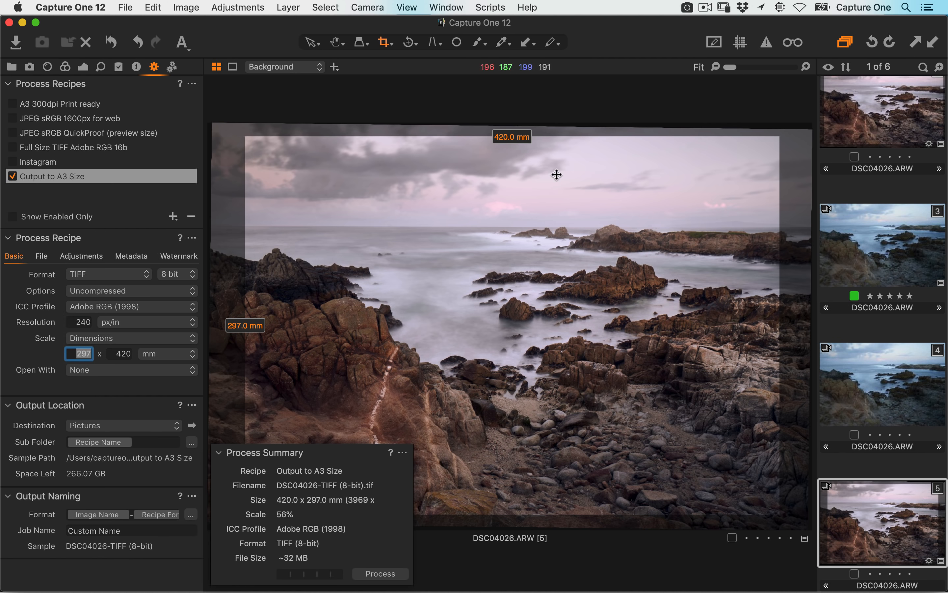
- View the rocks at 100% and set the A3 recipe's sharpening to Output Sharpening for Print
{"action": "left_click", "coordinate": [246, 152]}
{"action": "left_click", "coordinate": [806, 68]}
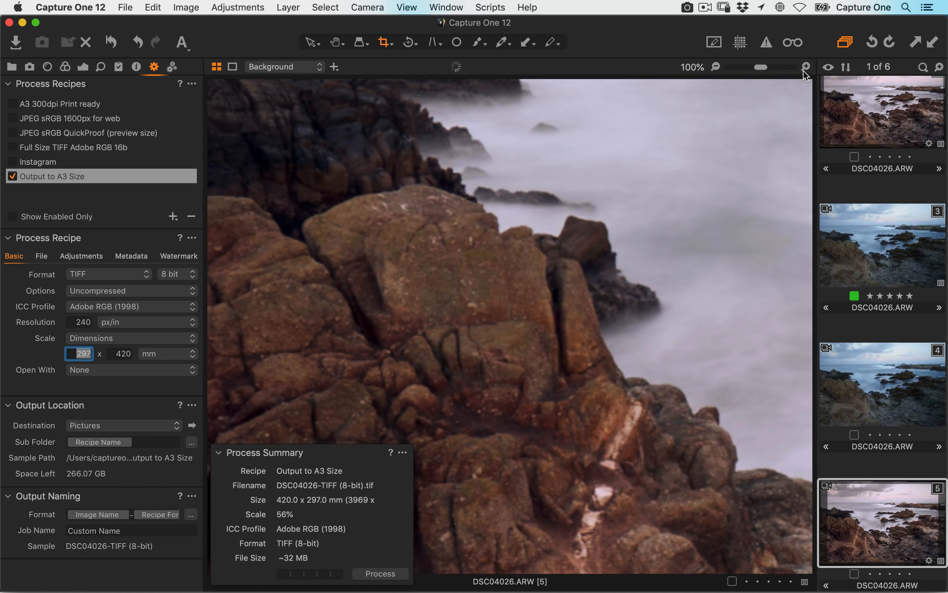
{"action": "left_click_drag", "start_coordinate": [384, 269], "coordinate": [508, 227]}
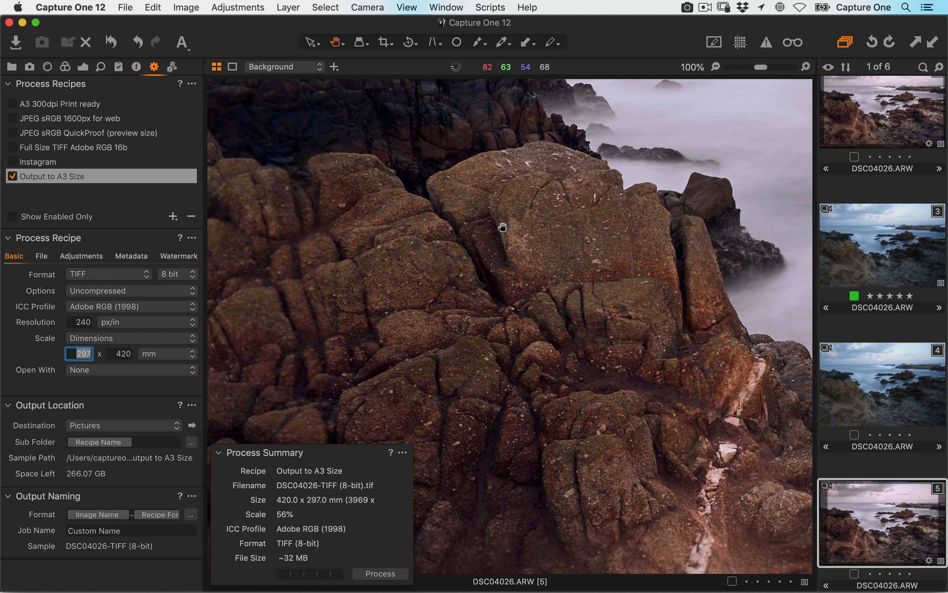
{"action": "left_click", "coordinate": [83, 258]}
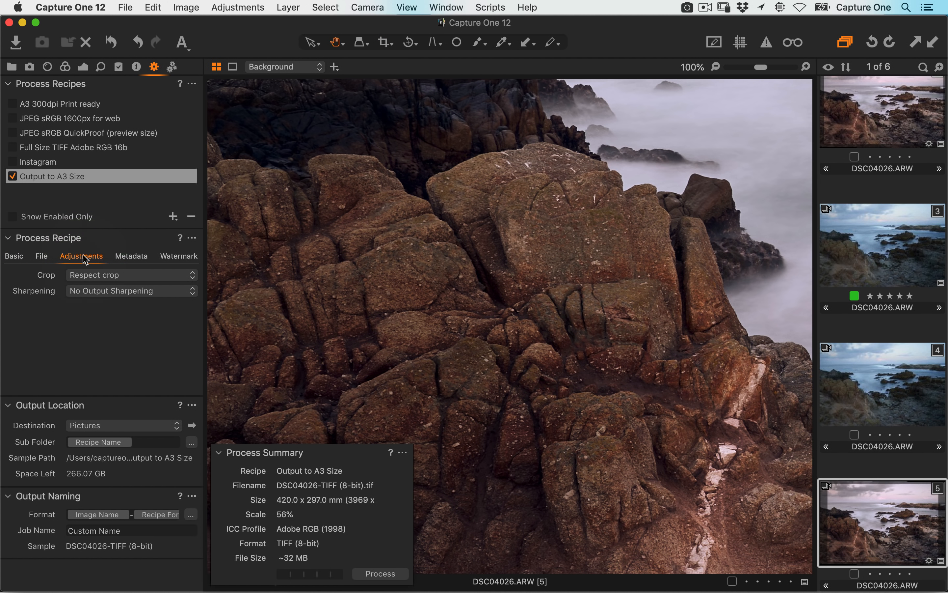
{"action": "left_click", "coordinate": [97, 292]}
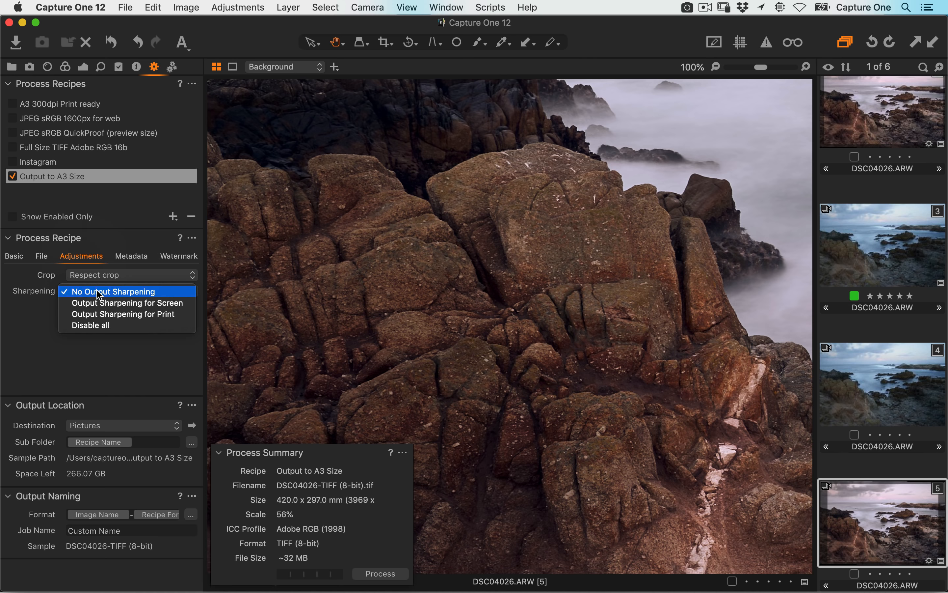
{"action": "left_click", "coordinate": [116, 315]}
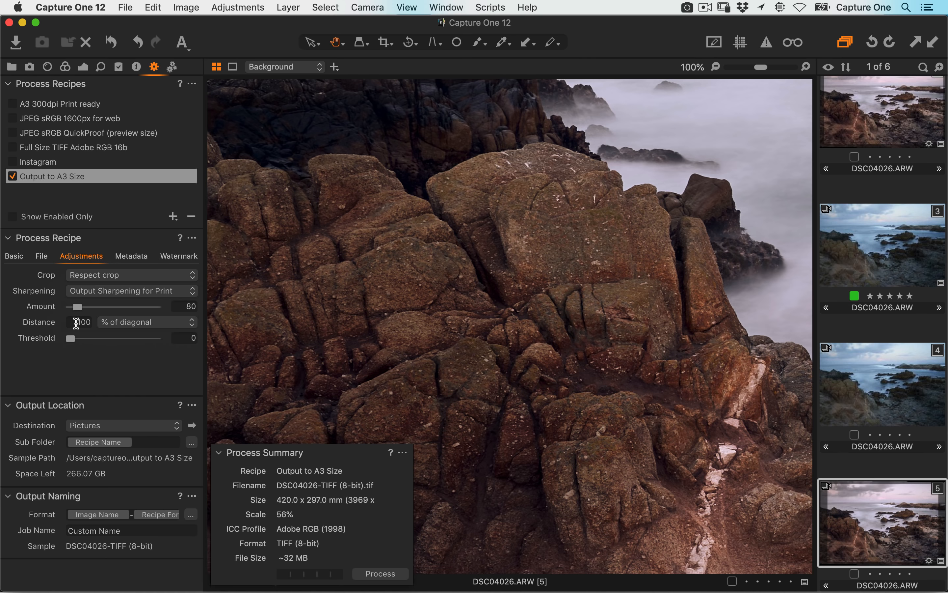
- Change the unit of the print sharpening distance to cm
{"action": "left_click", "coordinate": [114, 325]}
{"action": "left_click", "coordinate": [117, 328]}
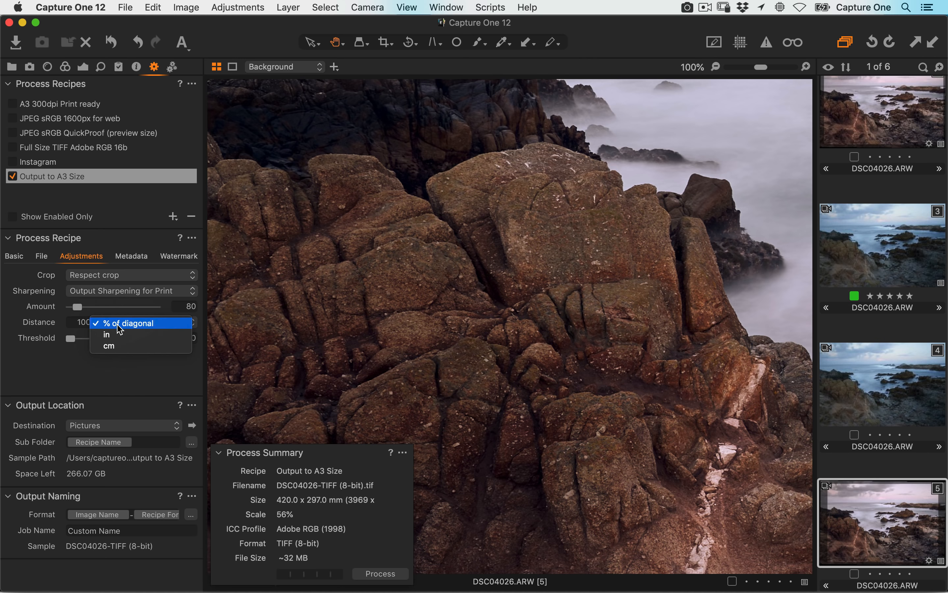
{"action": "left_click", "coordinate": [124, 347]}
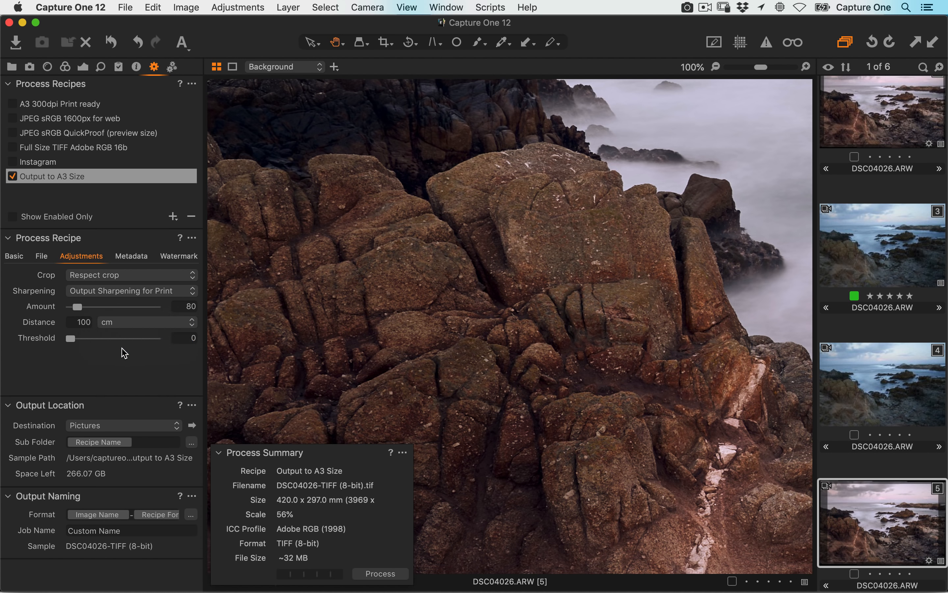
- Set the A3 recipe's print sharpening distance to 200 cm and turn on recipe proofing
{"action": "double_click", "coordinate": [81, 325]}
{"action": "type", "text": "2"}
{"action": "key", "text": "Tab"}
{"action": "left_click", "coordinate": [440, 253]}
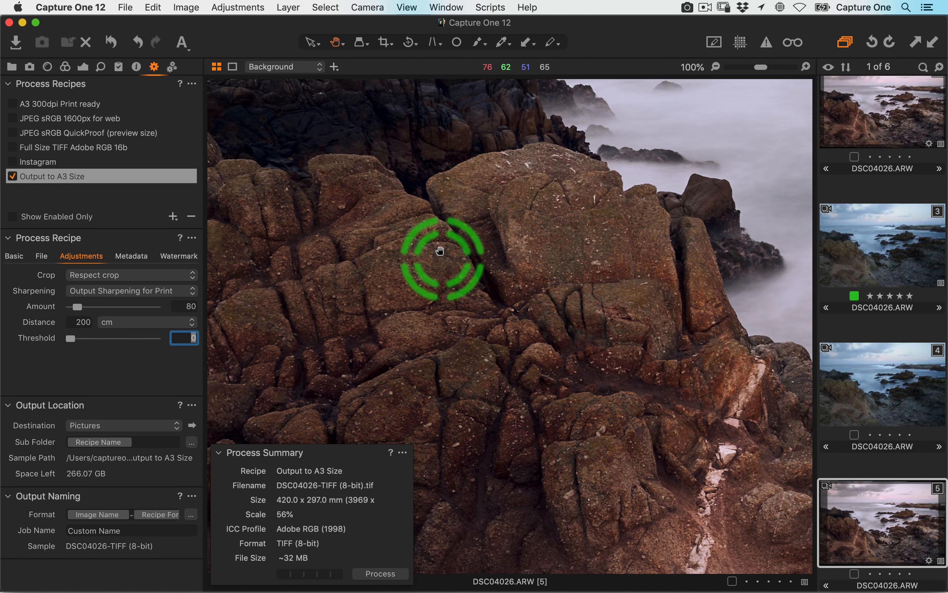
{"action": "left_click", "coordinate": [74, 322]}
{"action": "left_click", "coordinate": [795, 43]}
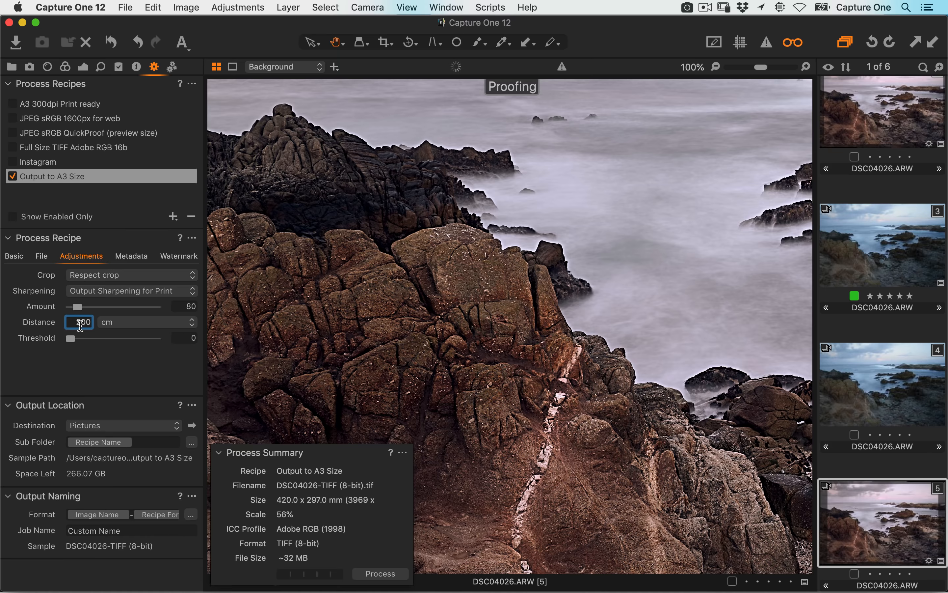
- Try print sharpening distances of 40 cm and 300 cm on the proofed rocks
{"action": "double_click", "coordinate": [81, 325]}
{"action": "type", "text": "40"}
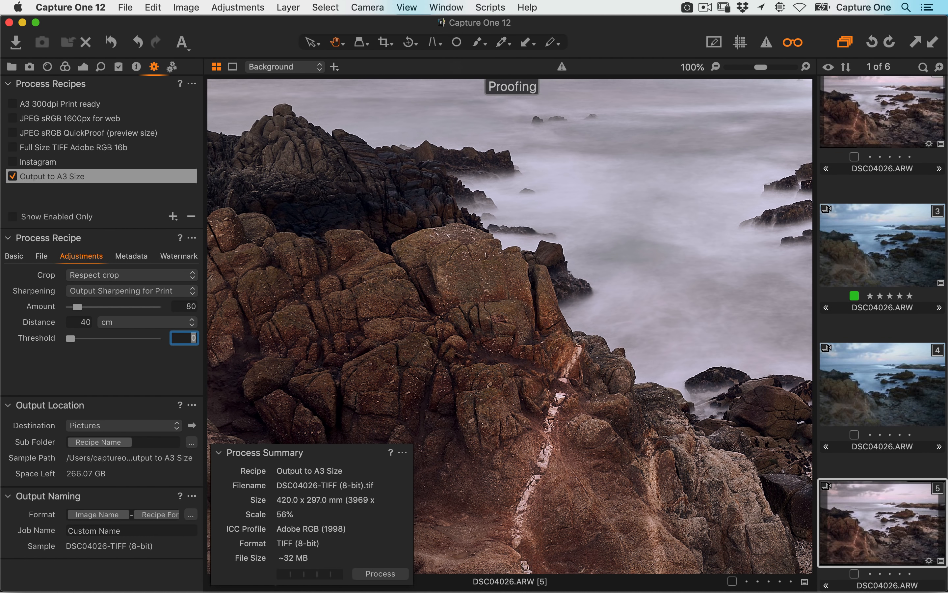
{"action": "left_click", "coordinate": [81, 323]}
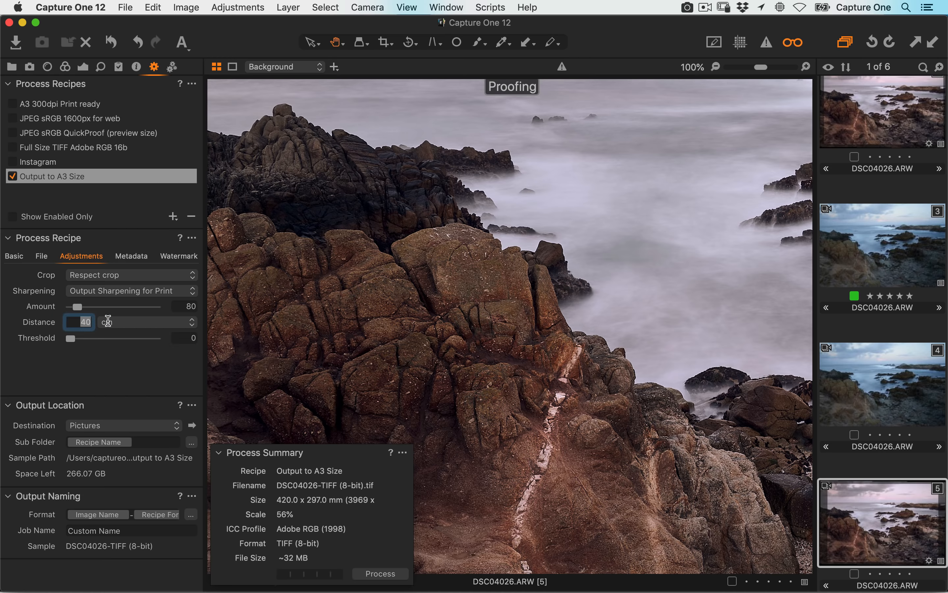
{"action": "type", "text": "300"}
{"action": "key", "text": "Tab"}
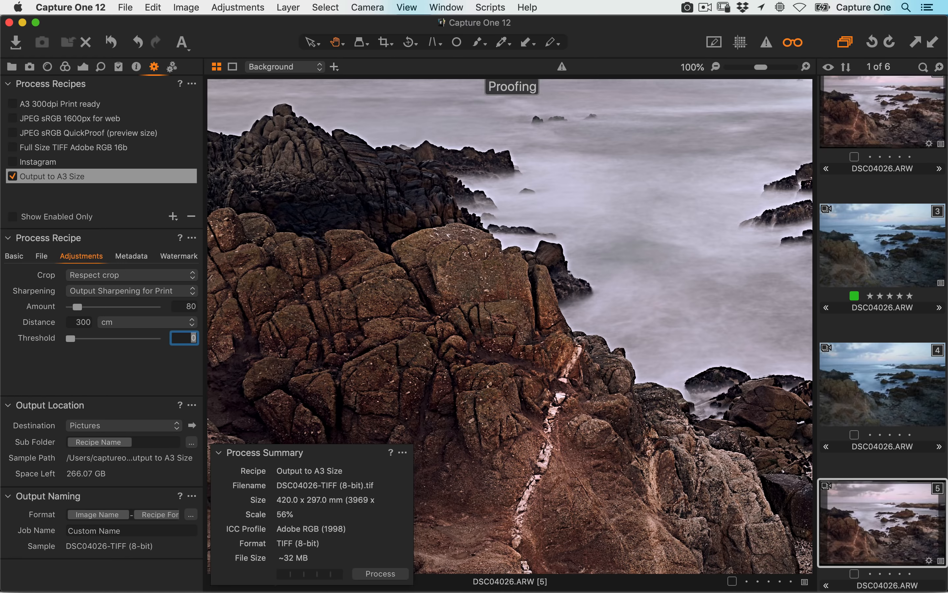
- Set the print sharpening distance to 50 cm and return to the whole image without recipe proofing
{"action": "left_click", "coordinate": [72, 321]}
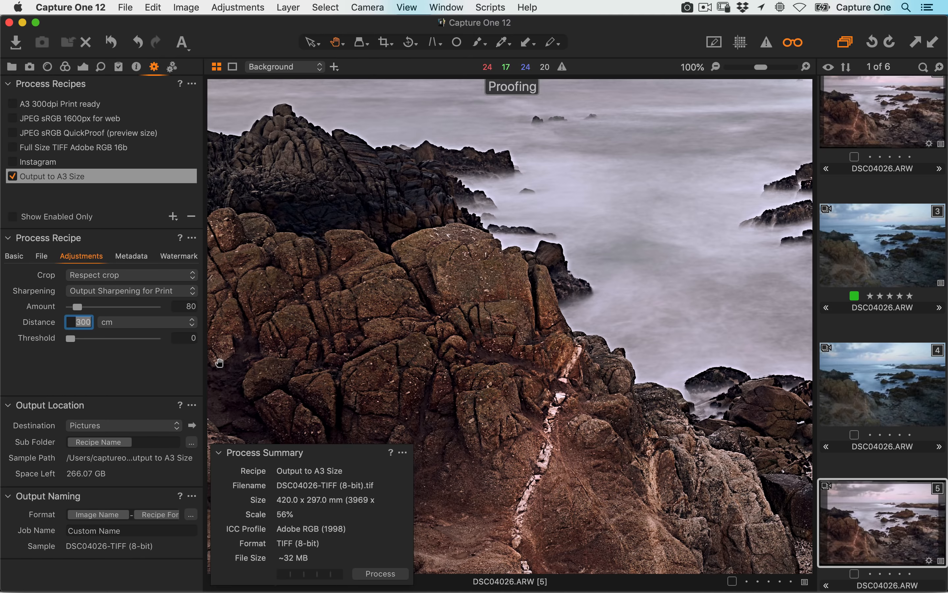
{"action": "type", "text": "50"}
{"action": "key", "text": "Tab"}
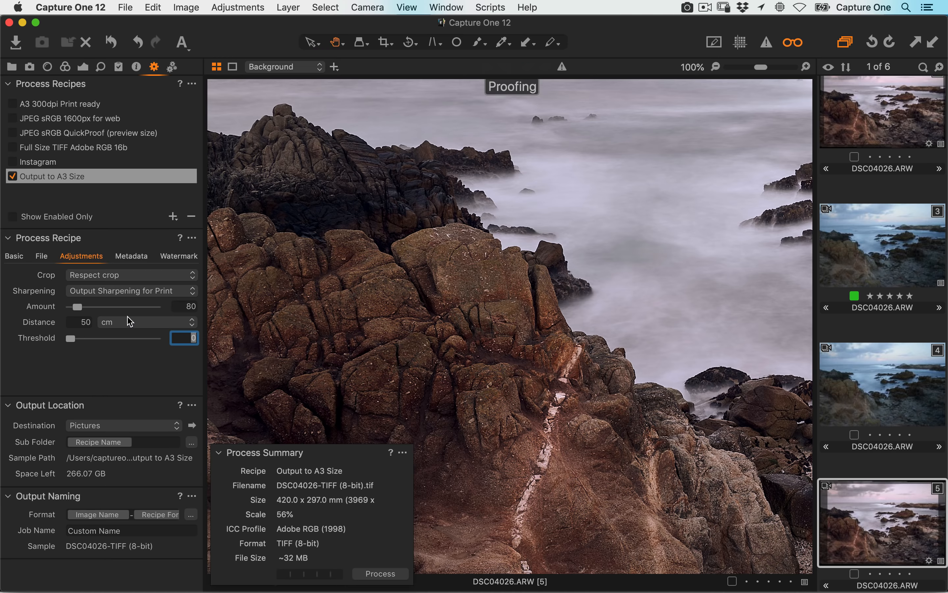
{"action": "left_click", "coordinate": [800, 46]}
{"action": "double_click", "coordinate": [510, 265]}
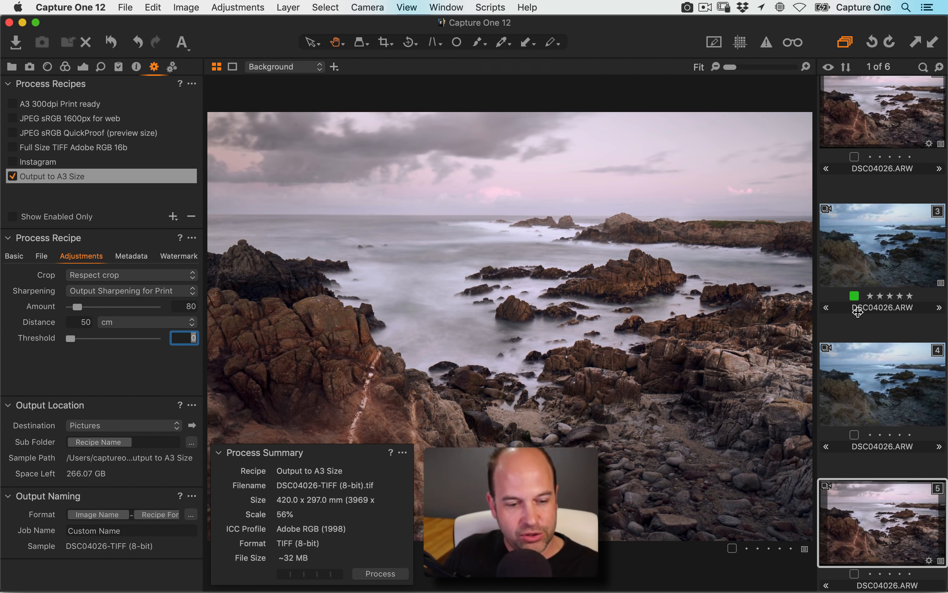
- Switch to Finder to check the exported files in the Instagram folder, and return to Capture One
{"action": "key", "text": "super+Tab"}
{"action": "key", "text": "super+Tab"}
{"action": "key", "text": "super+Tab"}
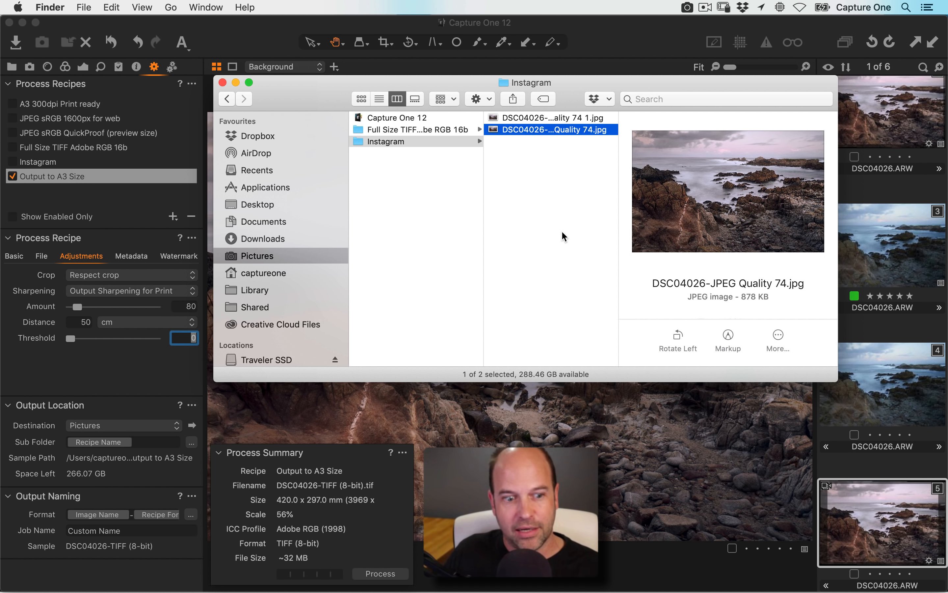
{"action": "left_click", "coordinate": [871, 447]}
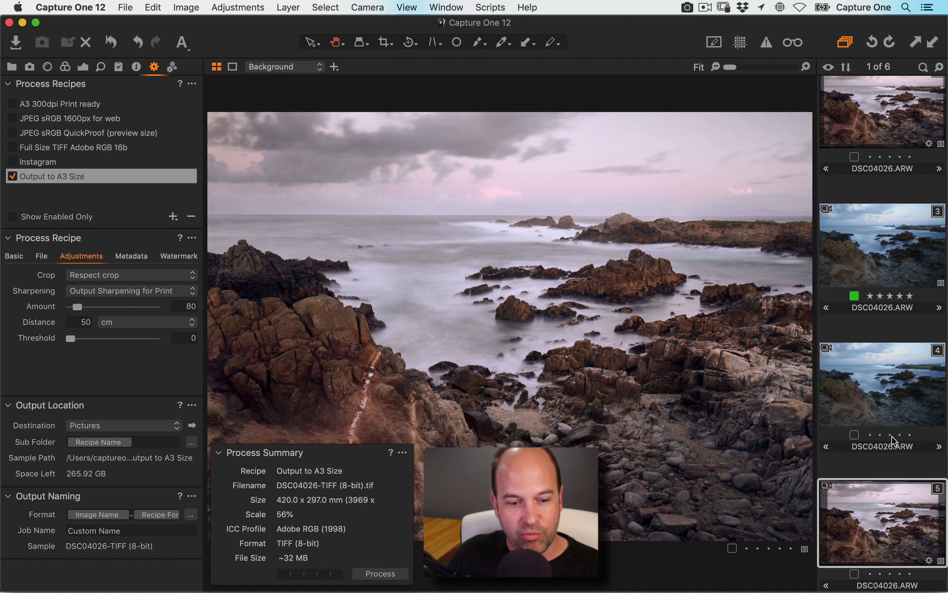
- Give variant 5 a blue color tag and process it with the Output to A3 Size recipe
{"action": "left_click", "coordinate": [856, 574]}
{"action": "left_click", "coordinate": [867, 553]}
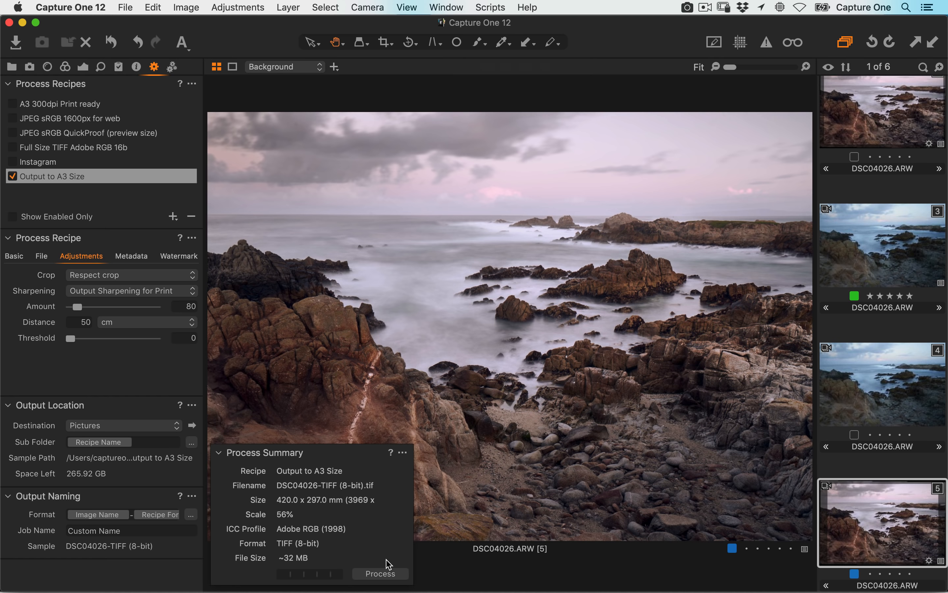
{"action": "left_click", "coordinate": [380, 568]}
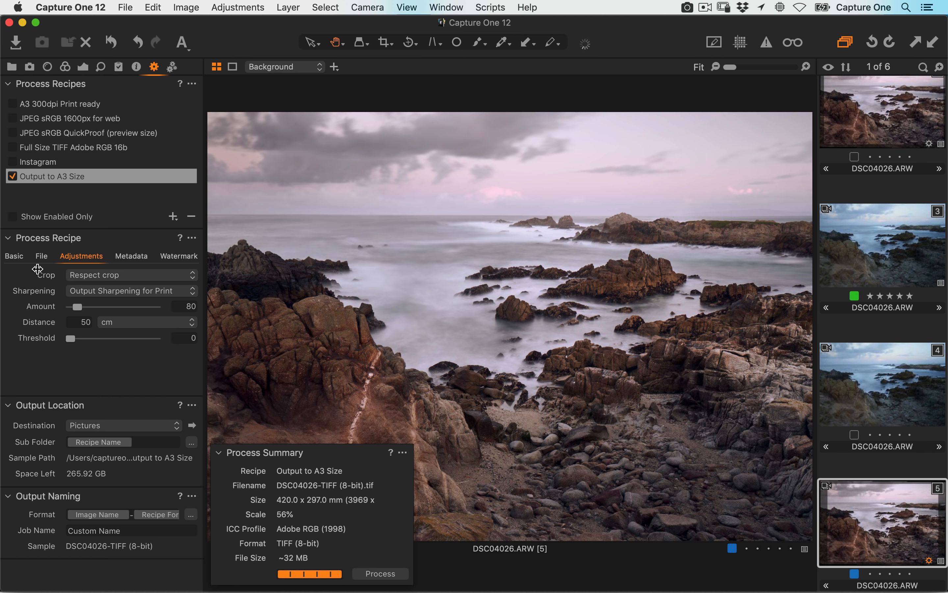
- Open the recipe's output folder in Finder and examine the exported TIFF's preview, dimensions and resolution
{"action": "left_click", "coordinate": [18, 255]}
{"action": "left_click", "coordinate": [193, 424]}
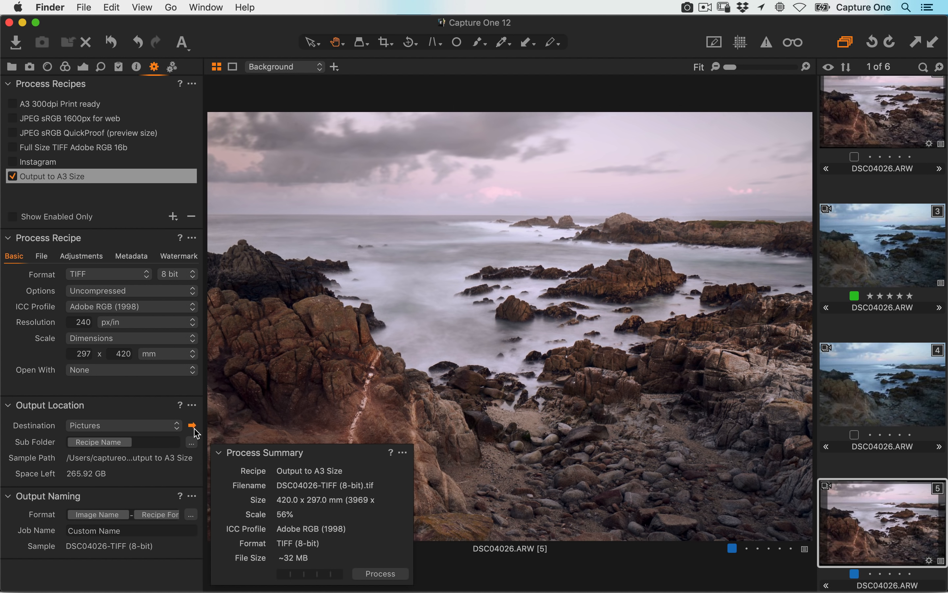
{"action": "left_click", "coordinate": [427, 165]}
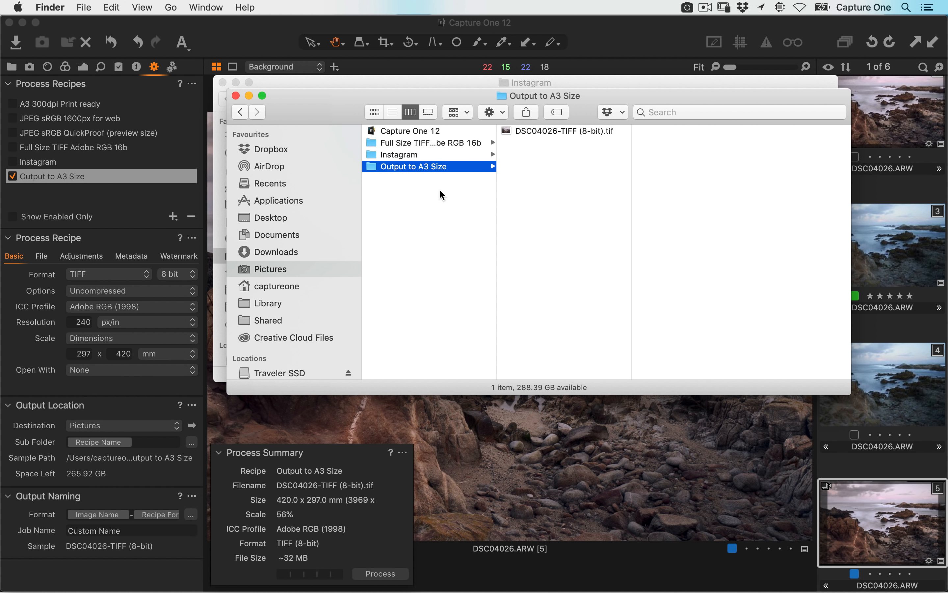
{"action": "left_click", "coordinate": [557, 130]}
{"action": "double_click", "coordinate": [576, 133]}
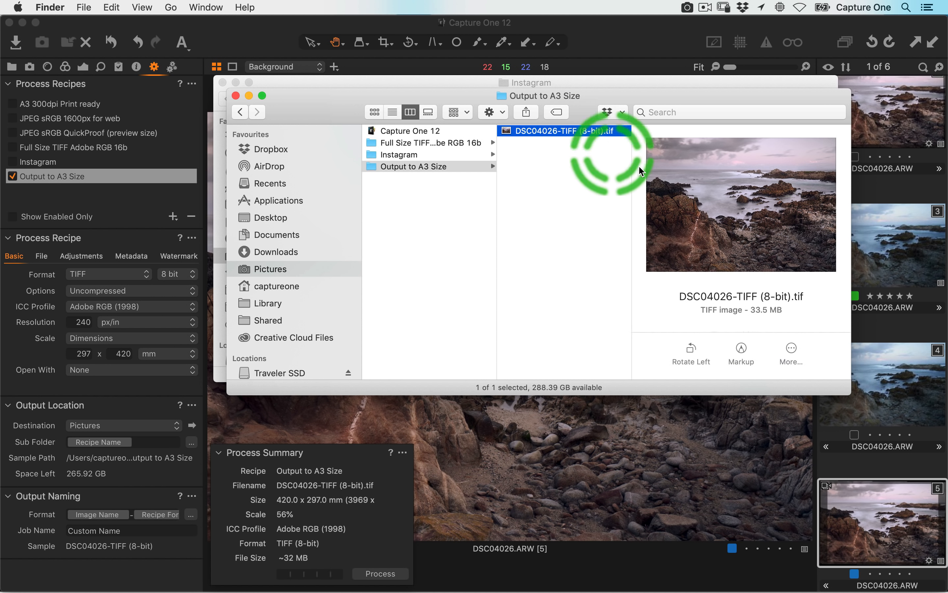
{"action": "scroll", "coordinate": [703, 314], "scroll_direction": "down", "scroll_amount": 3}
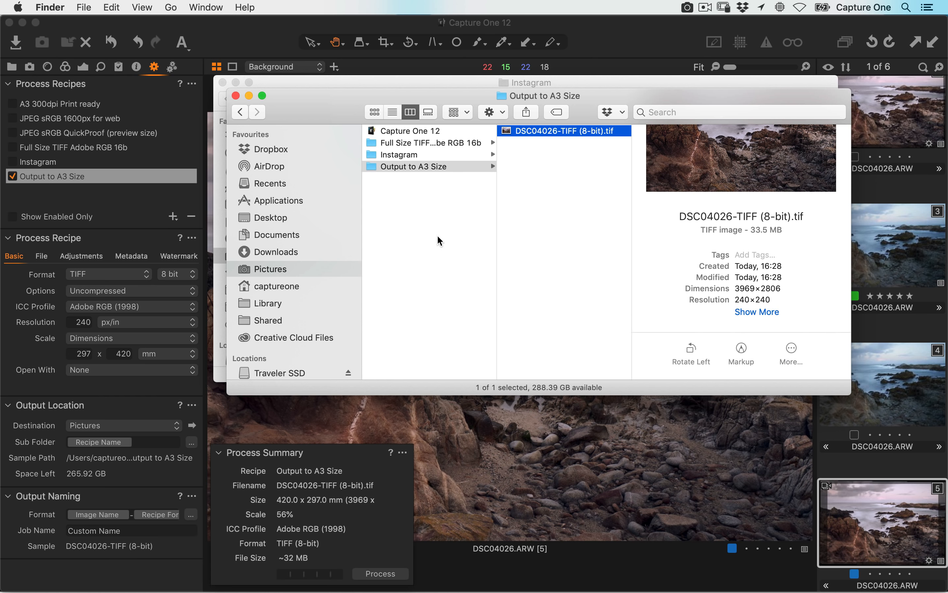
{"action": "left_click", "coordinate": [741, 290]}
{"action": "key", "text": "space"}
{"action": "key", "text": "space"}
{"action": "left_click", "coordinate": [524, 134]}
- Process variant 5 again with the A3 recipe at 300 px/in and inspect the new TIFF's dimensions and resolution in Finder
{"action": "left_click", "coordinate": [73, 323]}
{"action": "double_click", "coordinate": [73, 322]}
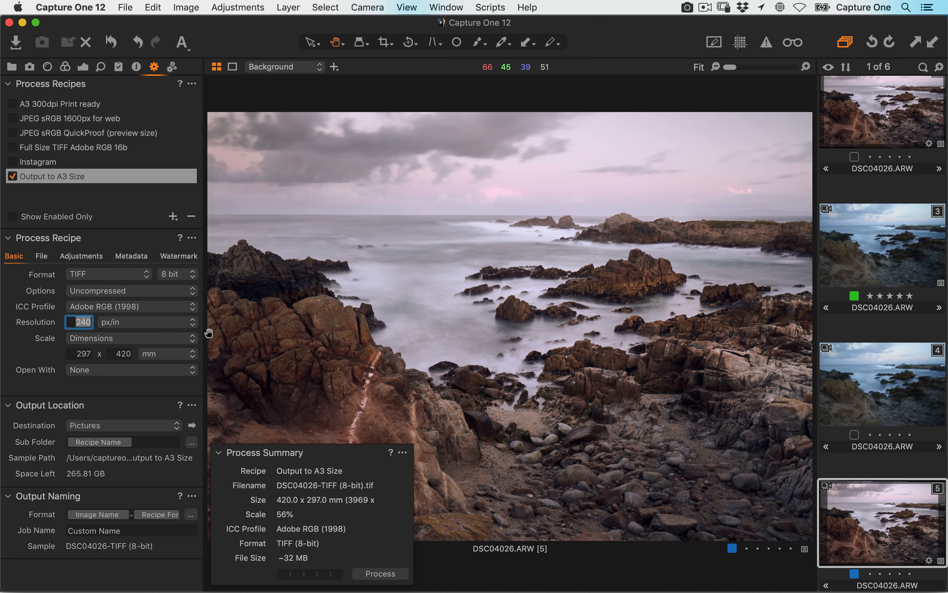
{"action": "type", "text": "300"}
{"action": "key", "text": "Tab"}
{"action": "left_click", "coordinate": [382, 574]}
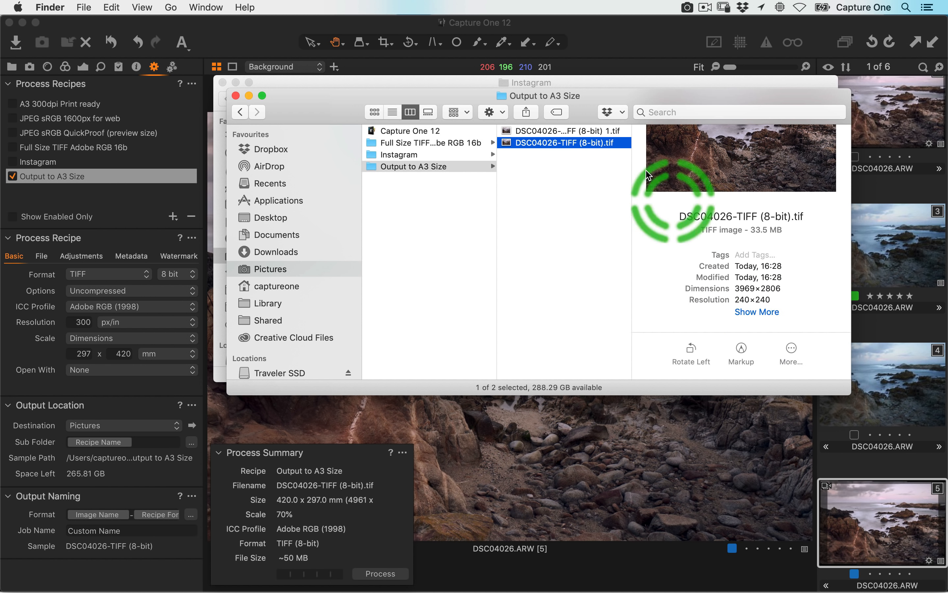
{"action": "left_click", "coordinate": [590, 132]}
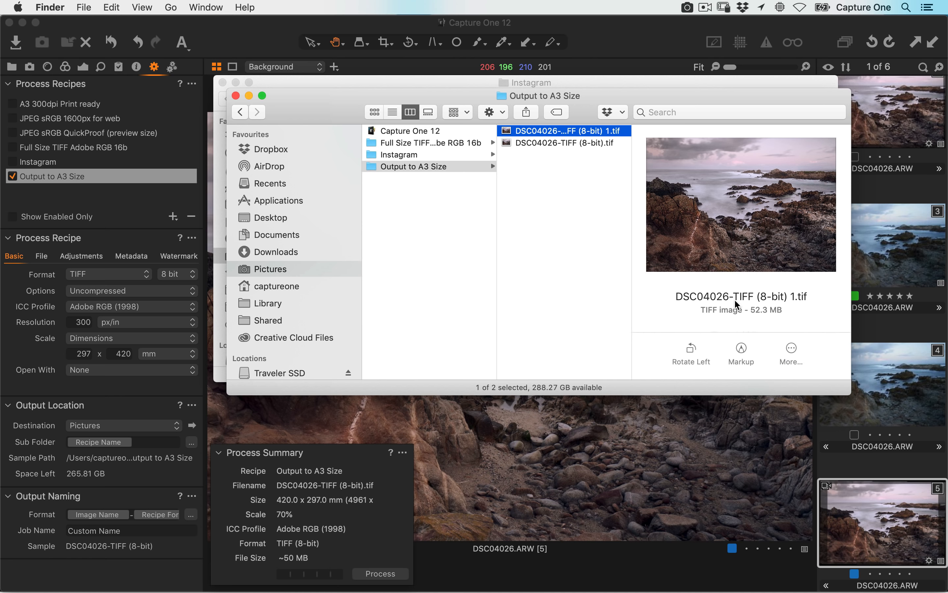
{"action": "scroll", "coordinate": [753, 305], "scroll_direction": "down", "scroll_amount": 5}
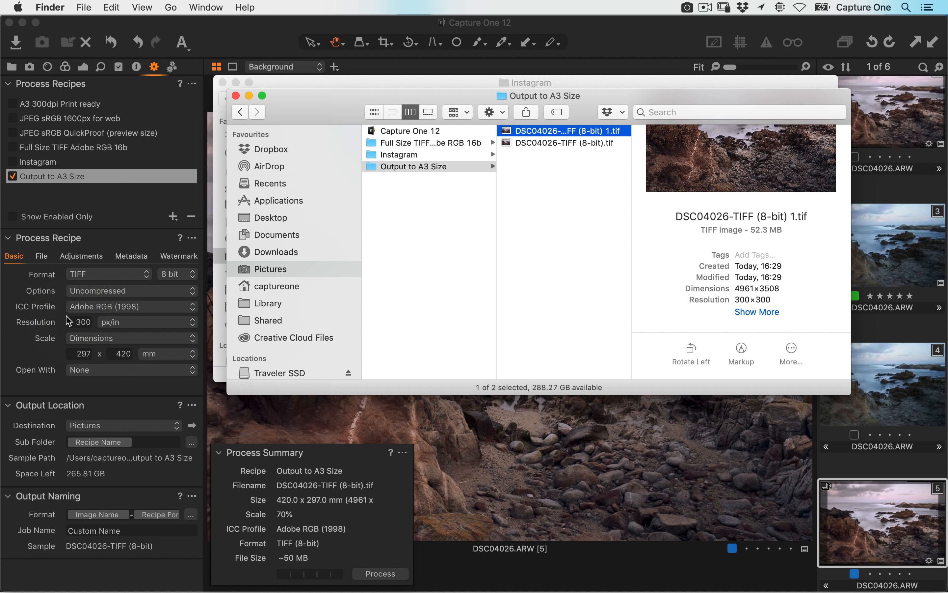
- Back in Capture One, compare the basic settings of the Instagram, Full Size TIFF Adobe RGB 16b and Output to A3 Size recipes
{"action": "left_click", "coordinate": [61, 162]}
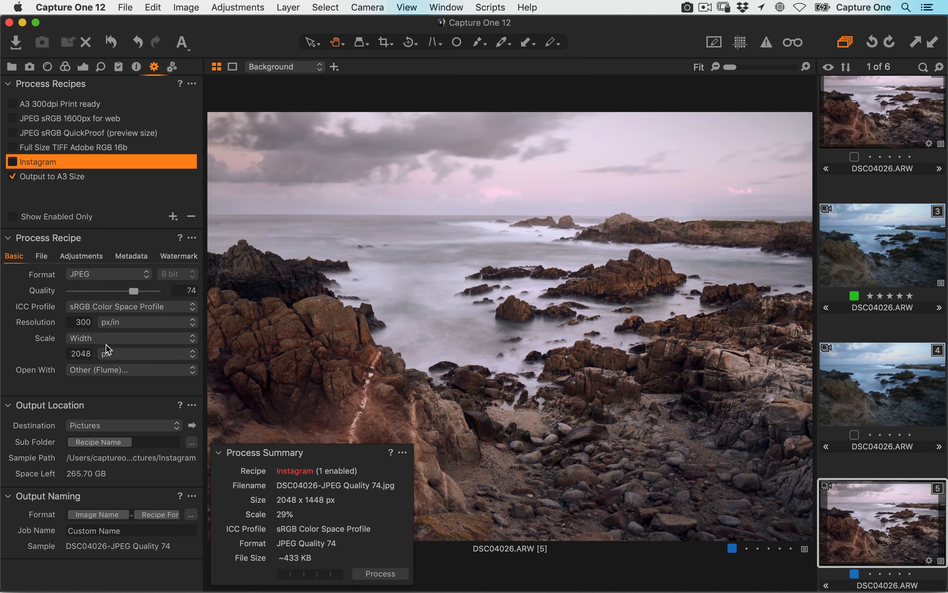
{"action": "left_click", "coordinate": [65, 177]}
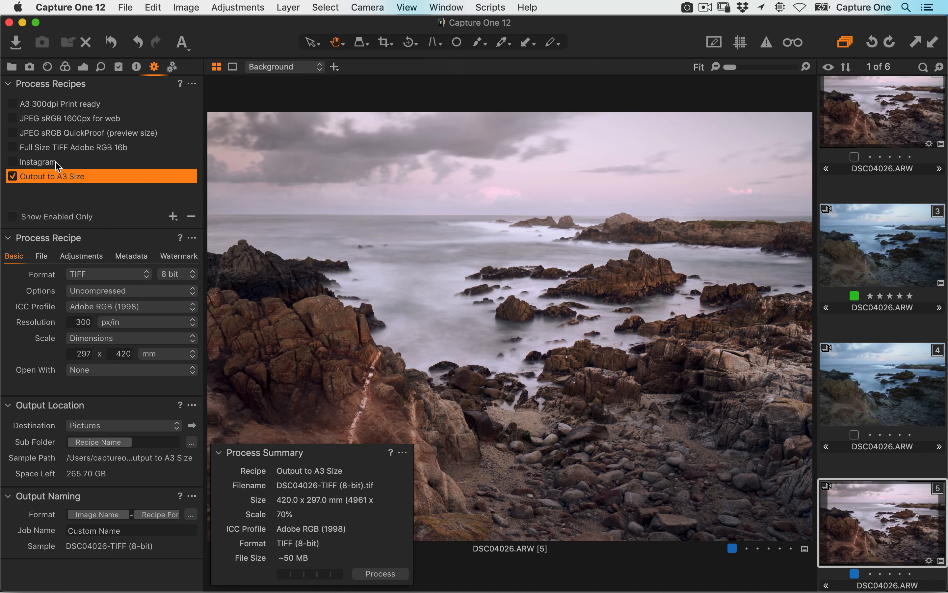
{"action": "left_click", "coordinate": [54, 148]}
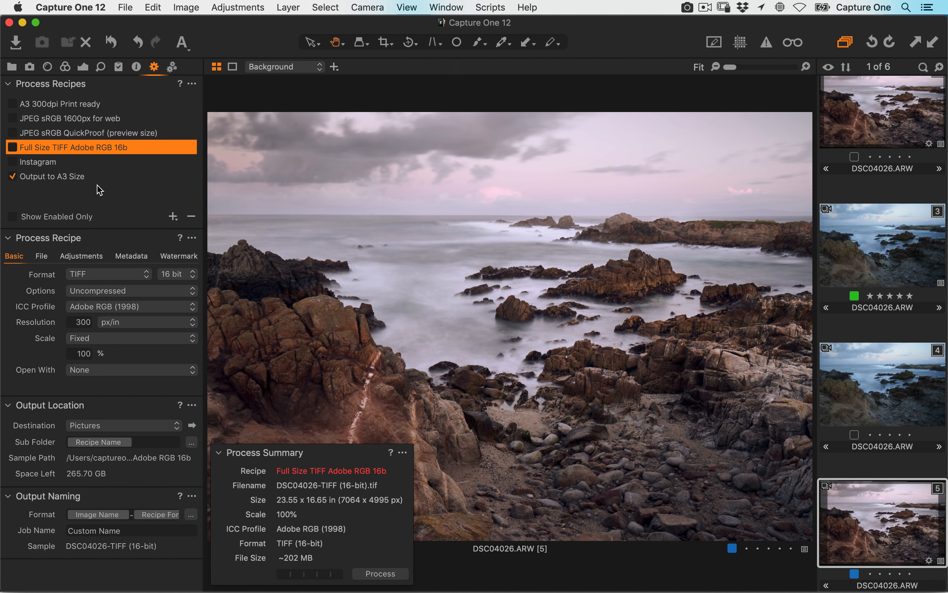
{"action": "left_click", "coordinate": [59, 167]}
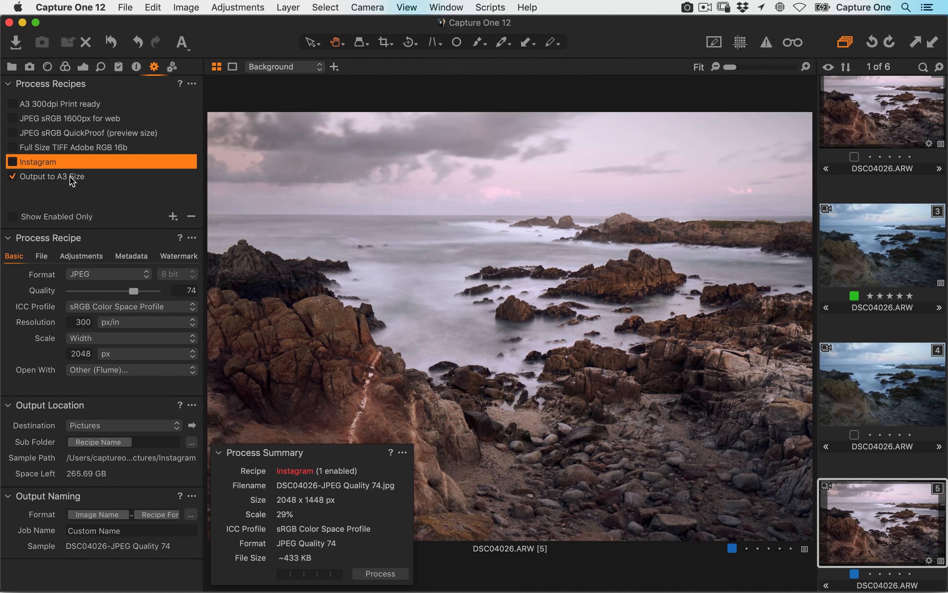
{"action": "left_click", "coordinate": [70, 178]}
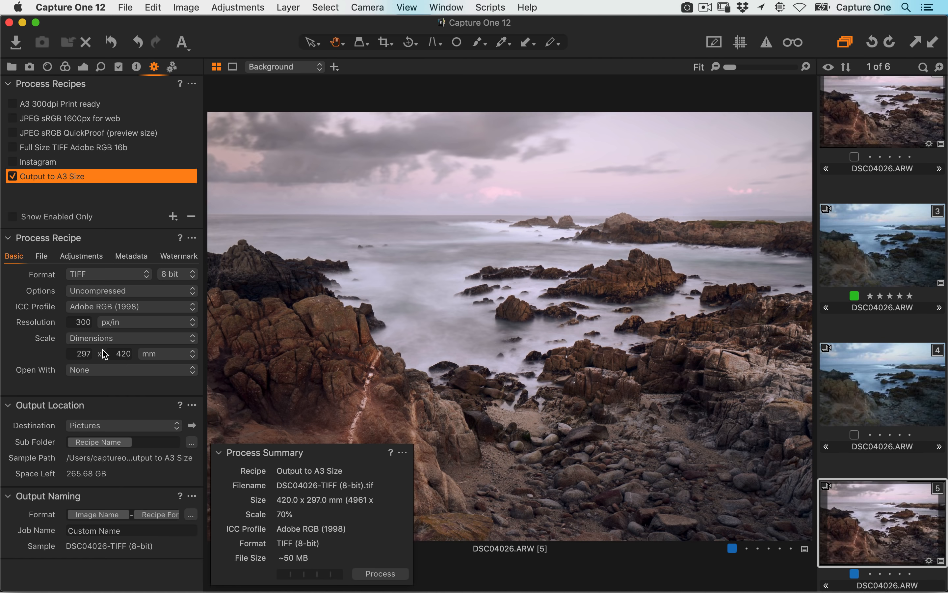
- Open the Batch Export album and show its images as a thumbnail grid without the viewer, alongside the process recipes
{"action": "left_click", "coordinate": [12, 66]}
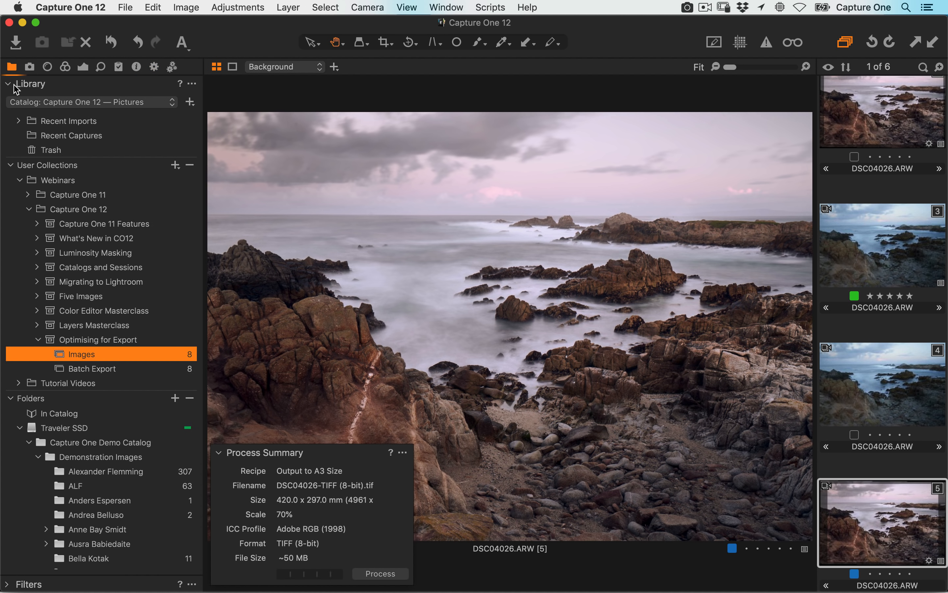
{"action": "scroll", "coordinate": [96, 263], "scroll_direction": "down", "scroll_amount": 3}
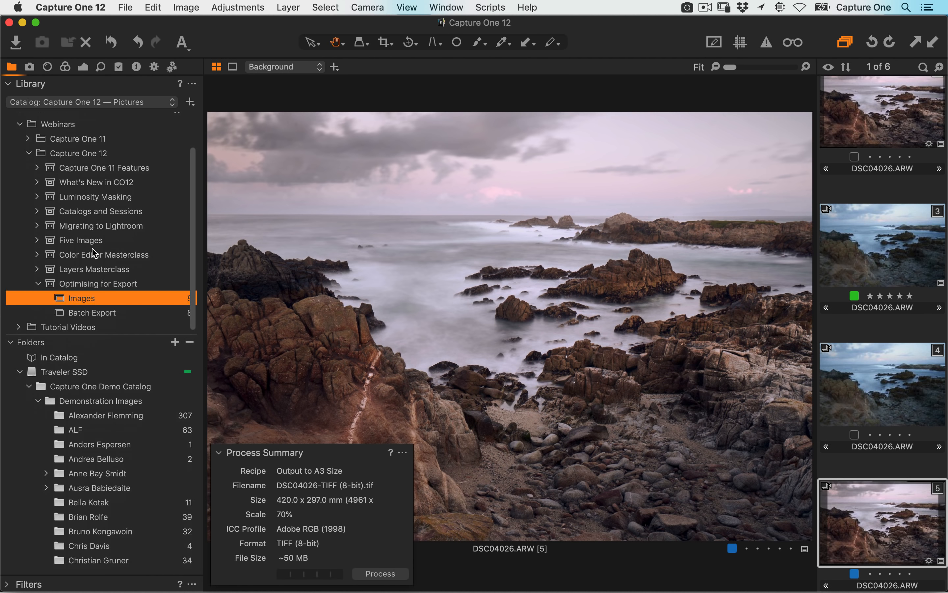
{"action": "left_click", "coordinate": [111, 313]}
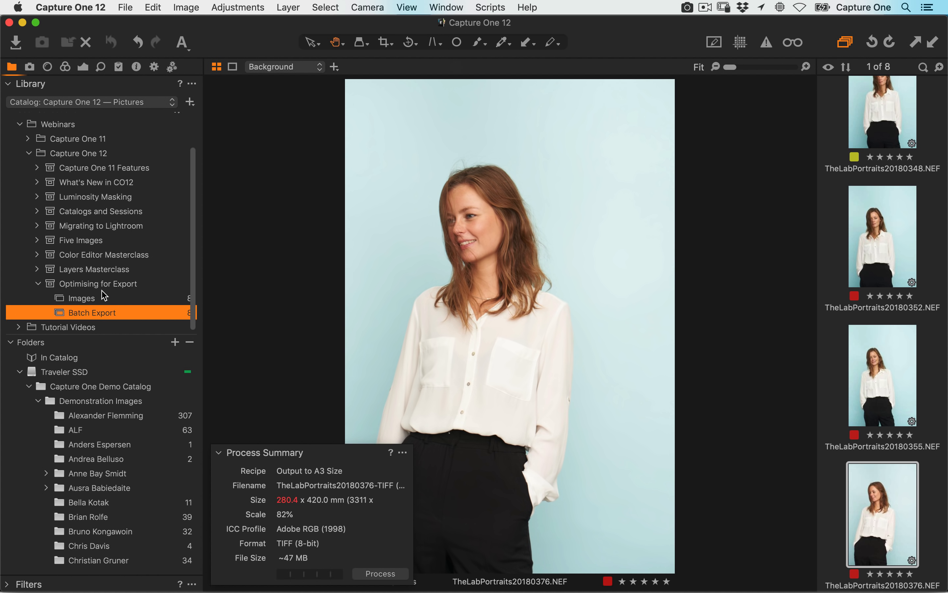
{"action": "left_click", "coordinate": [156, 68]}
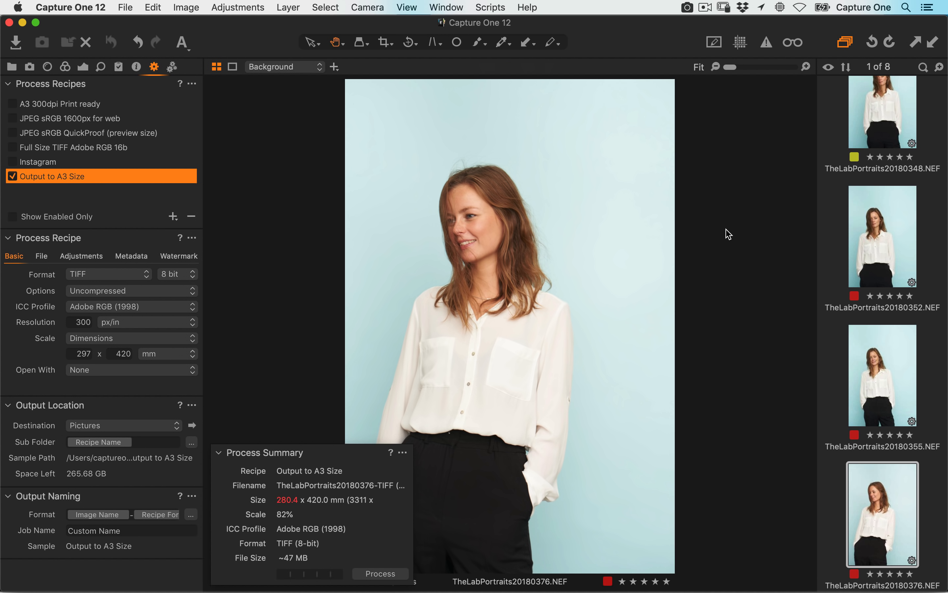
{"action": "key", "text": "alt+super+v"}
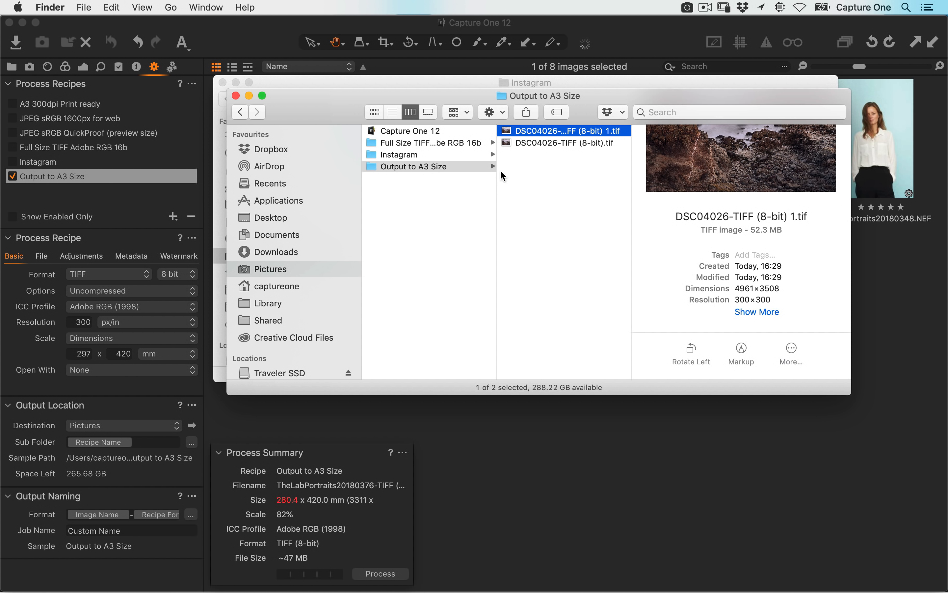
- In Finder, delete the Full Size TIFF Adobe RGB 16b, Instagram and Output to A3 Size folders from Pictures and close the windows
{"action": "left_click_drag", "start_coordinate": [416, 188], "coordinate": [395, 142]}
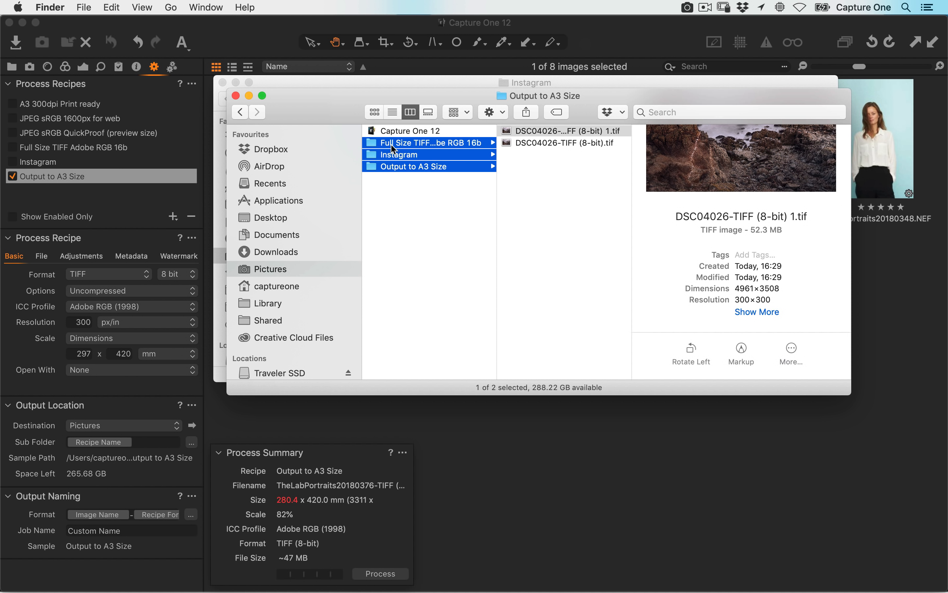
{"action": "key", "text": "super+BackSpace"}
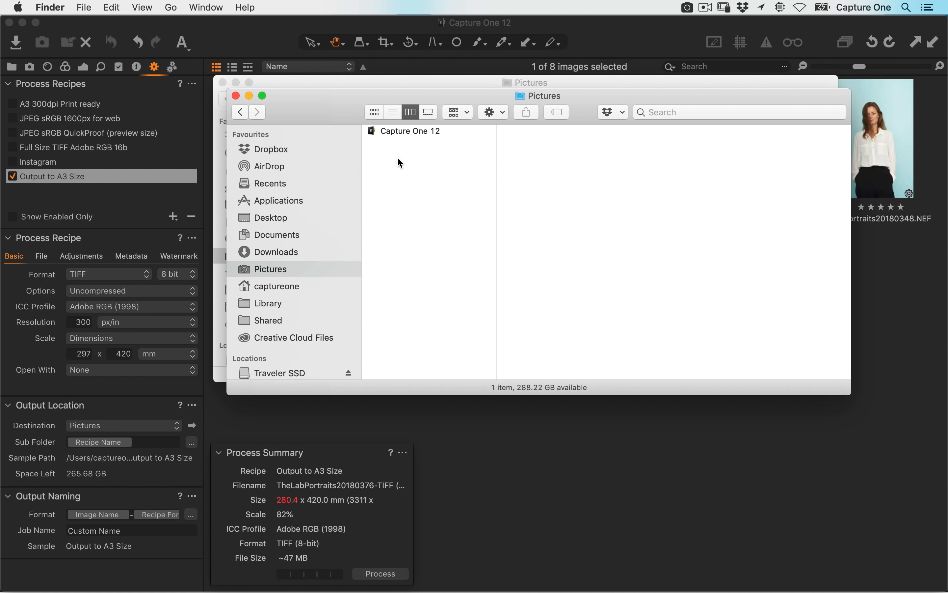
{"action": "key", "text": "super+w"}
{"action": "key", "text": "super+w"}
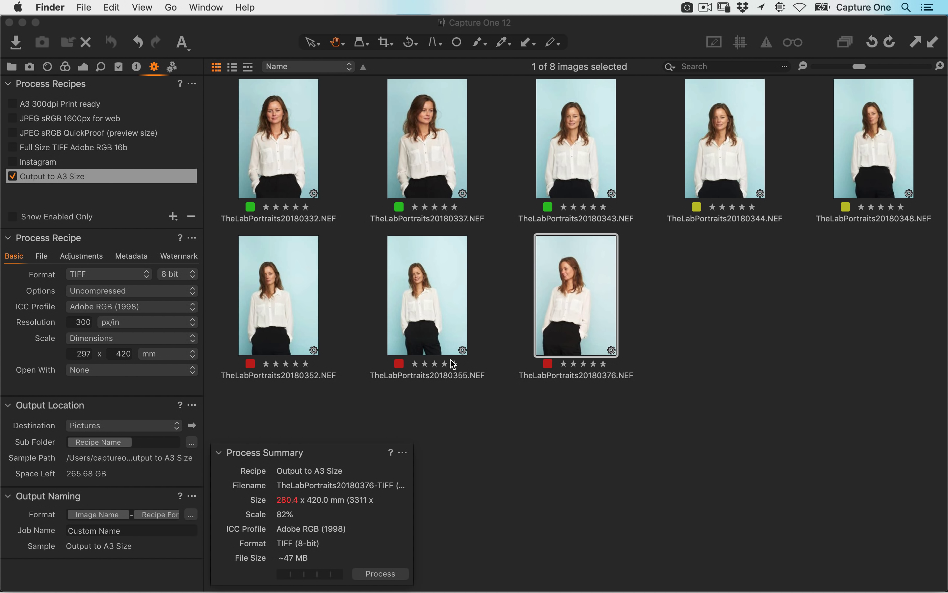
- Disable the Output to A3 Size process recipe
{"action": "left_click", "coordinate": [103, 194]}
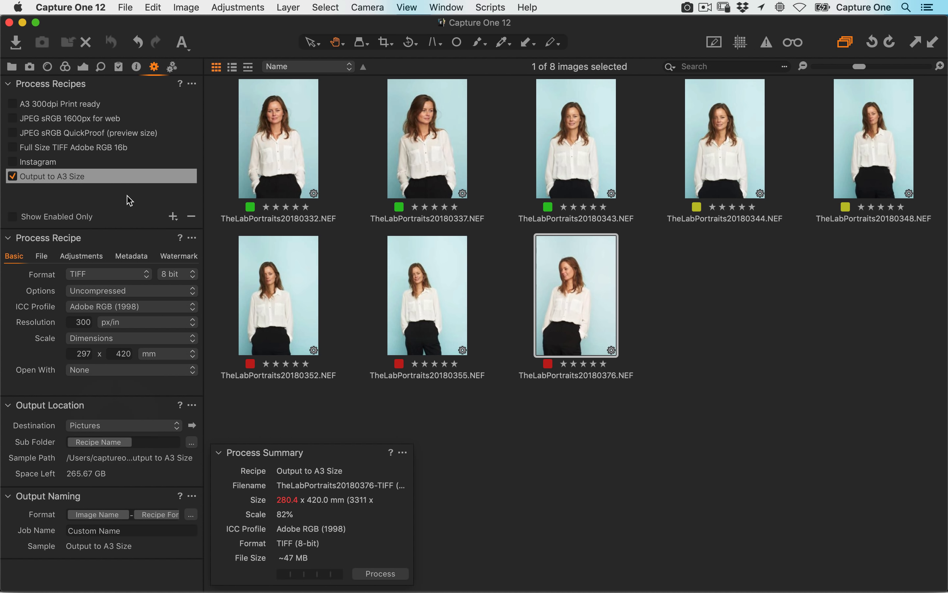
{"action": "left_click", "coordinate": [13, 176]}
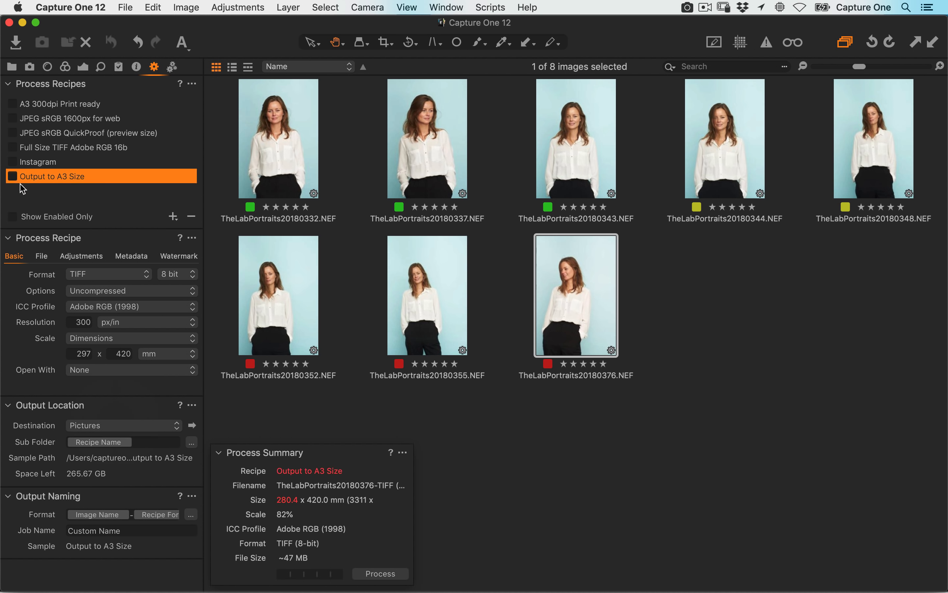
- Create a new process recipe named Dropbox Client Folder
{"action": "left_click", "coordinate": [175, 220]}
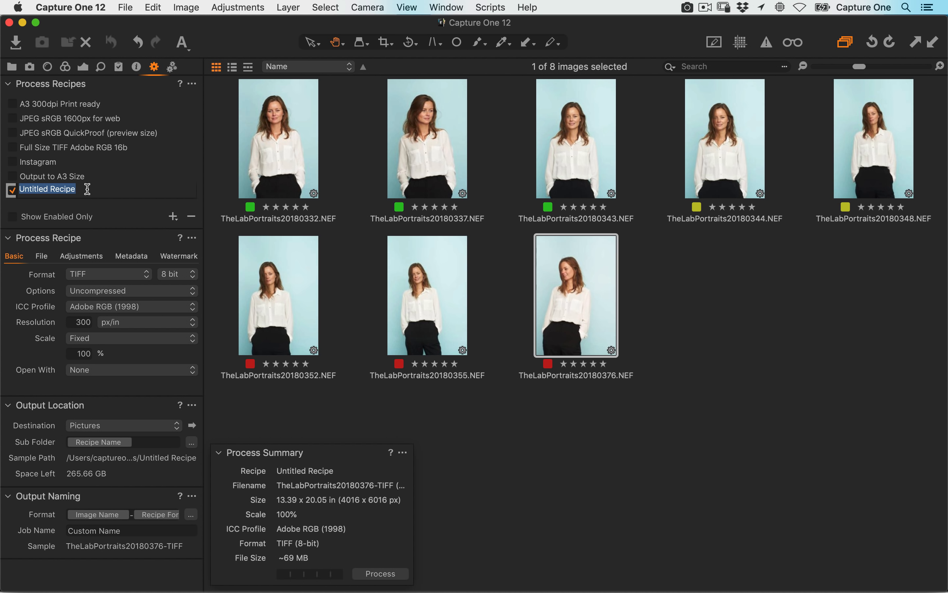
{"action": "left_click_drag", "start_coordinate": [90, 190], "coordinate": [2, 189]}
{"action": "type", "text": "Dropbox Client Folder"}
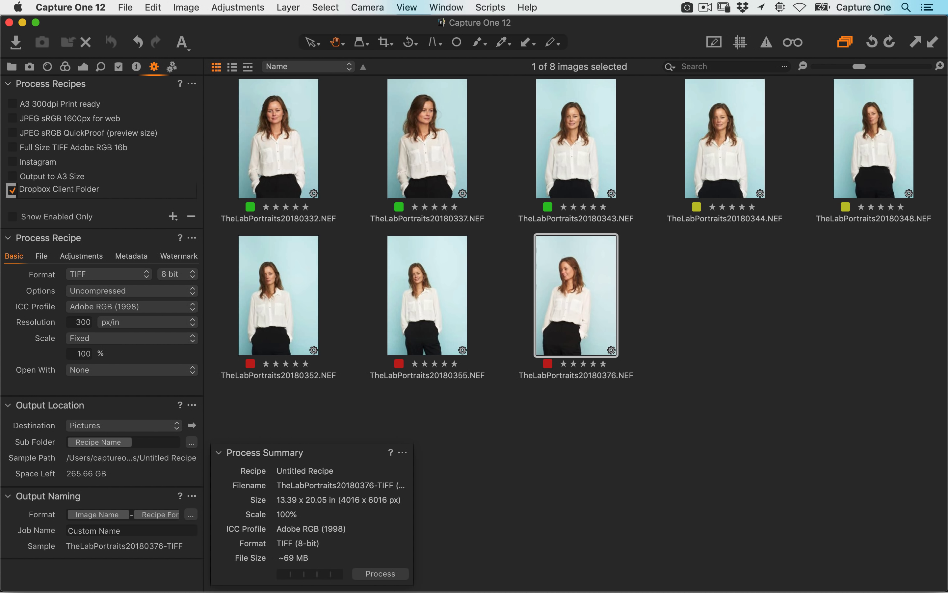
{"action": "key", "text": "Return"}
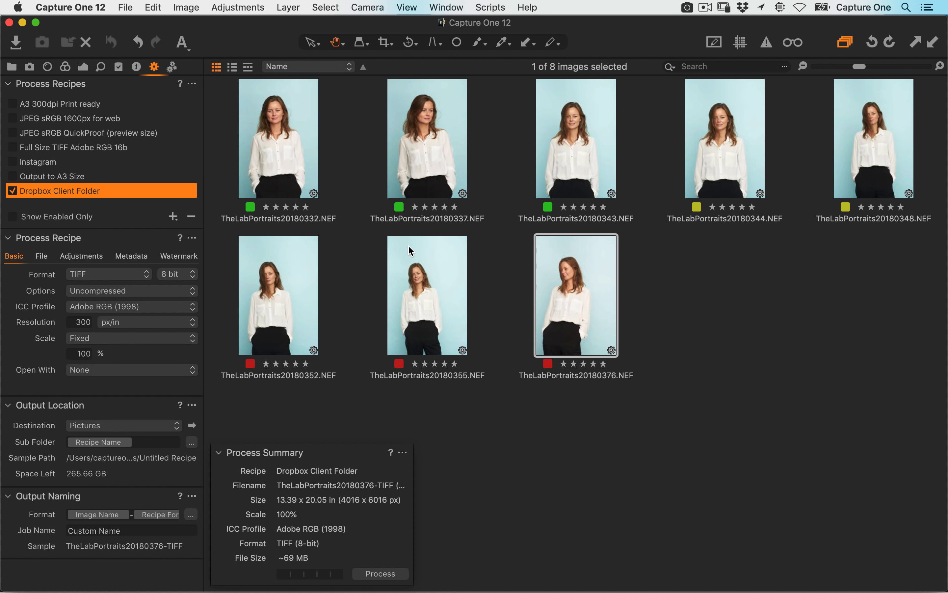
- Select the image TheLabPortraits20180332.NEF and examine its metadata, especially the color tag, job identifier and copyright notice
{"action": "left_click", "coordinate": [277, 129]}
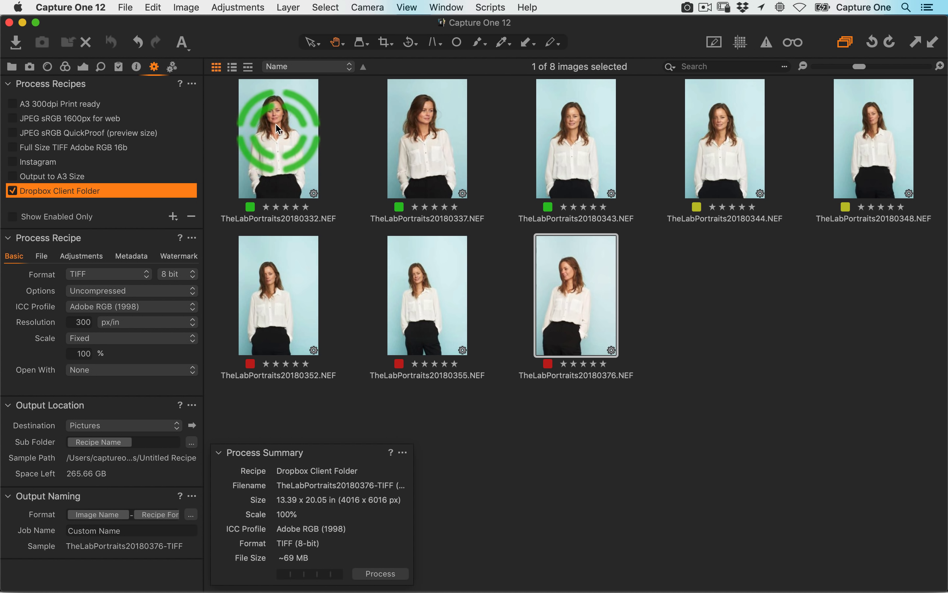
{"action": "left_click", "coordinate": [137, 65]}
{"action": "scroll", "coordinate": [124, 456], "scroll_direction": "down", "scroll_amount": 10}
{"action": "scroll", "coordinate": [124, 456], "scroll_direction": "down", "scroll_amount": 6}
{"action": "left_click", "coordinate": [131, 505]}
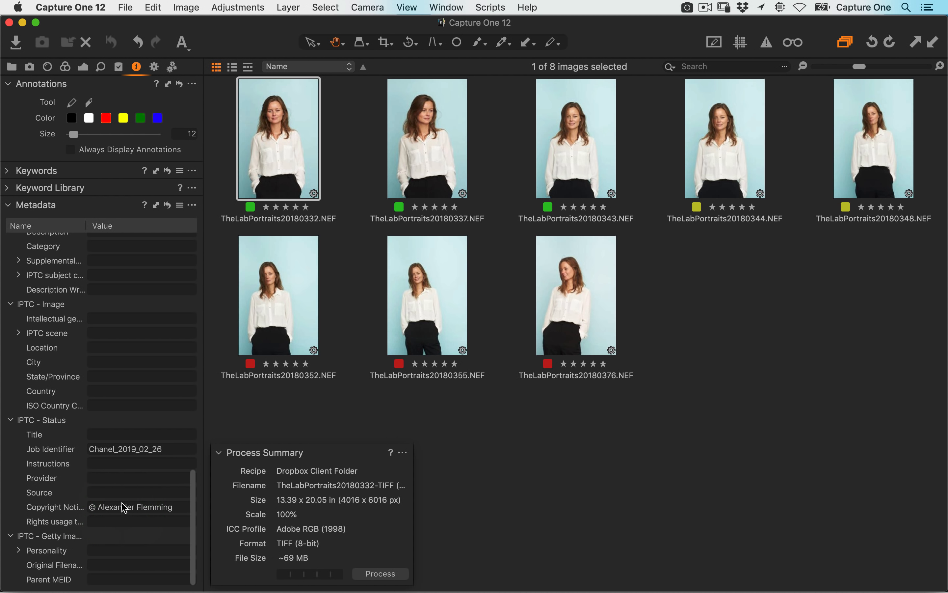
{"action": "left_click", "coordinate": [96, 449]}
{"action": "scroll", "coordinate": [152, 368], "scroll_direction": "up", "scroll_amount": 10}
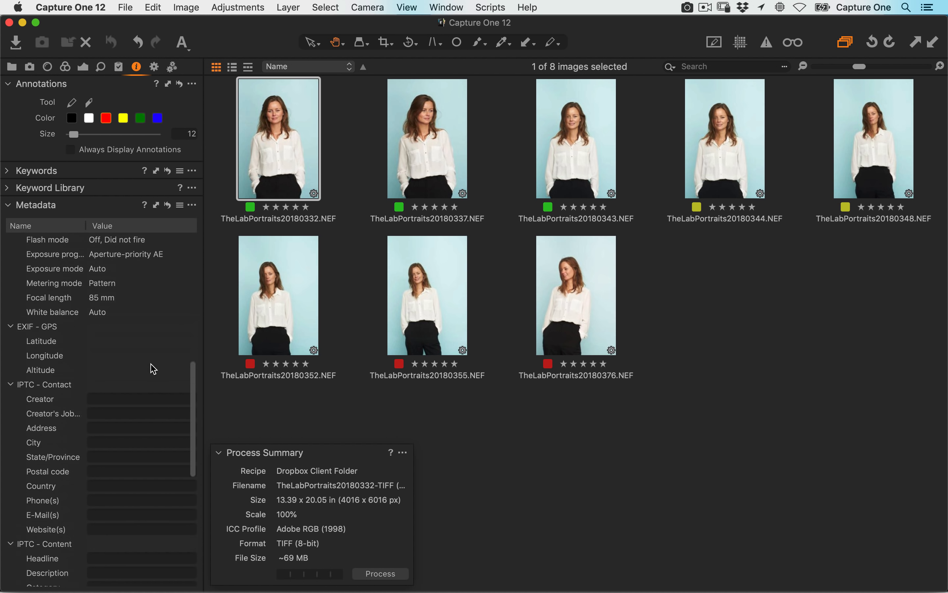
{"action": "scroll", "coordinate": [153, 368], "scroll_direction": "up", "scroll_amount": 10}
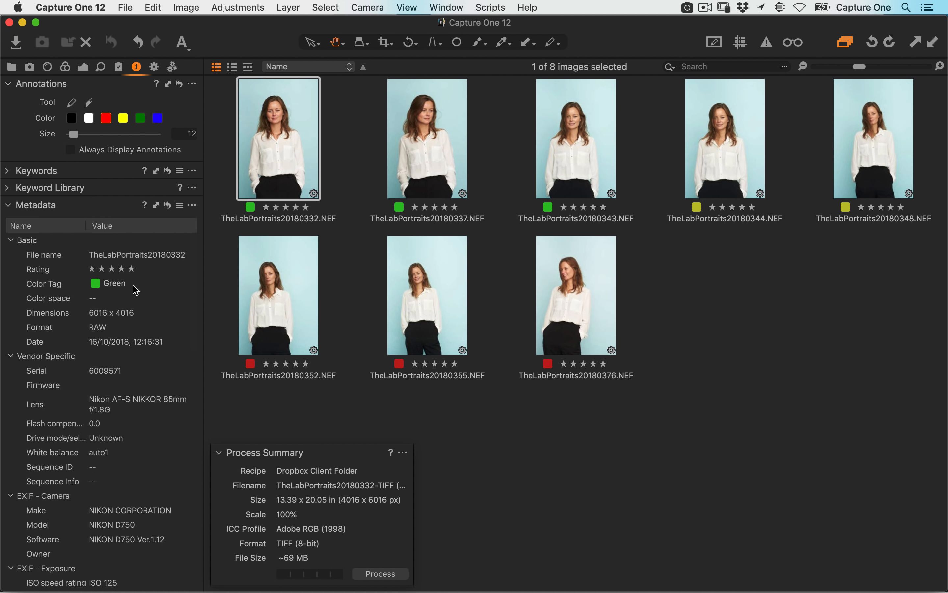
{"action": "scroll", "coordinate": [131, 288], "scroll_direction": "down", "scroll_amount": 15}
{"action": "left_click", "coordinate": [118, 450]}
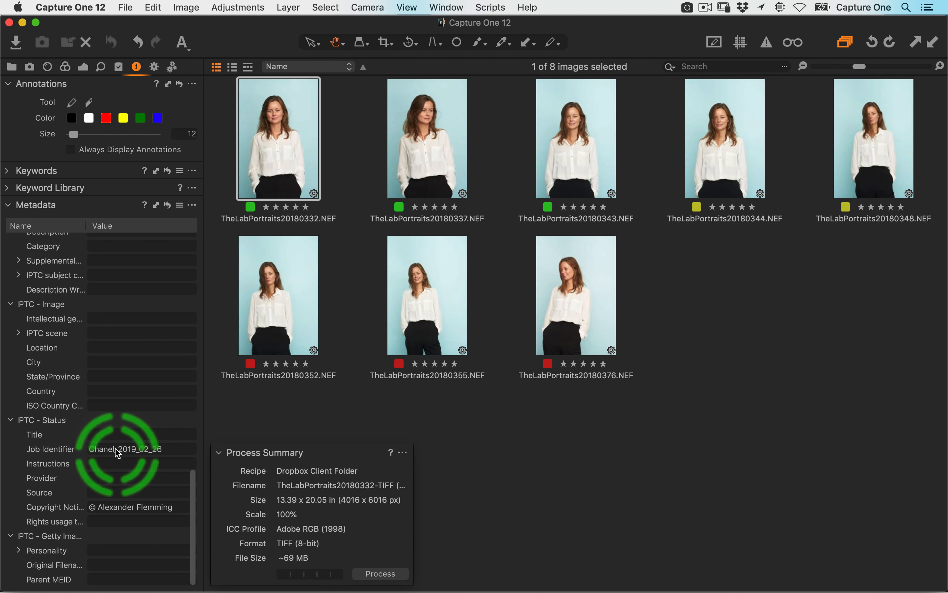
{"action": "left_click", "coordinate": [129, 508]}
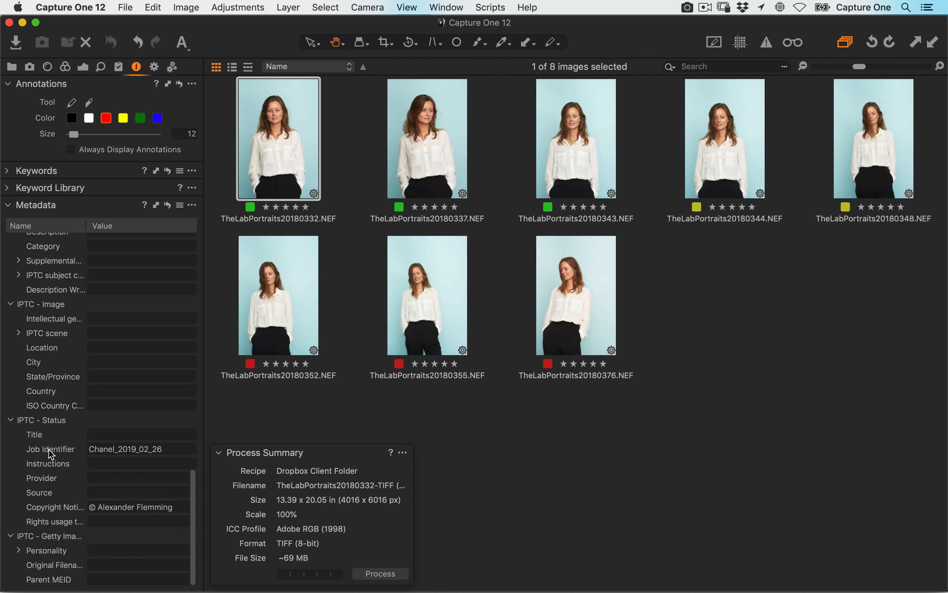
- Set the Dropbox Client Folder recipe's format to JPEG QuickProof and its ICC profile to sRGB Color Space Profile
{"action": "left_click", "coordinate": [154, 67]}
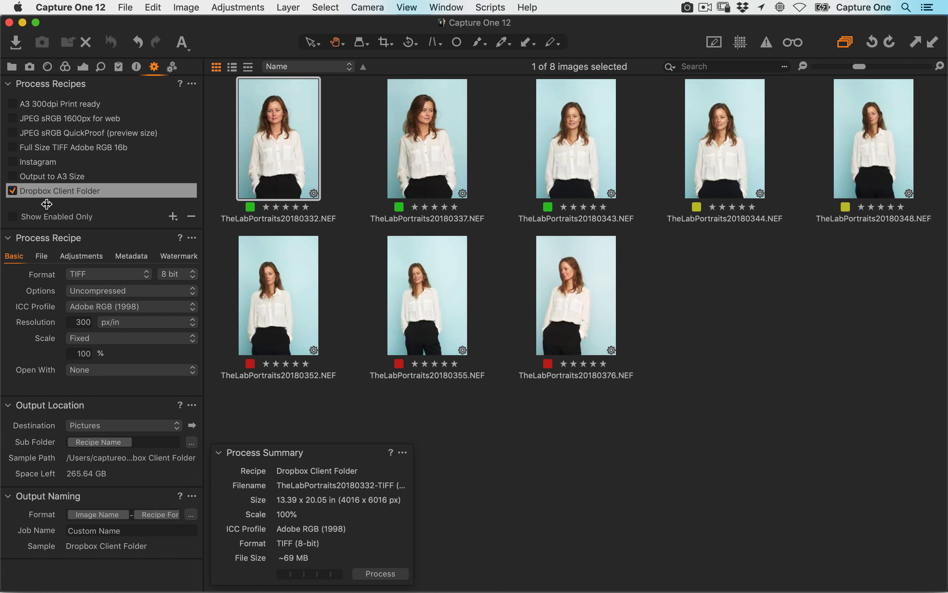
{"action": "left_click", "coordinate": [117, 276]}
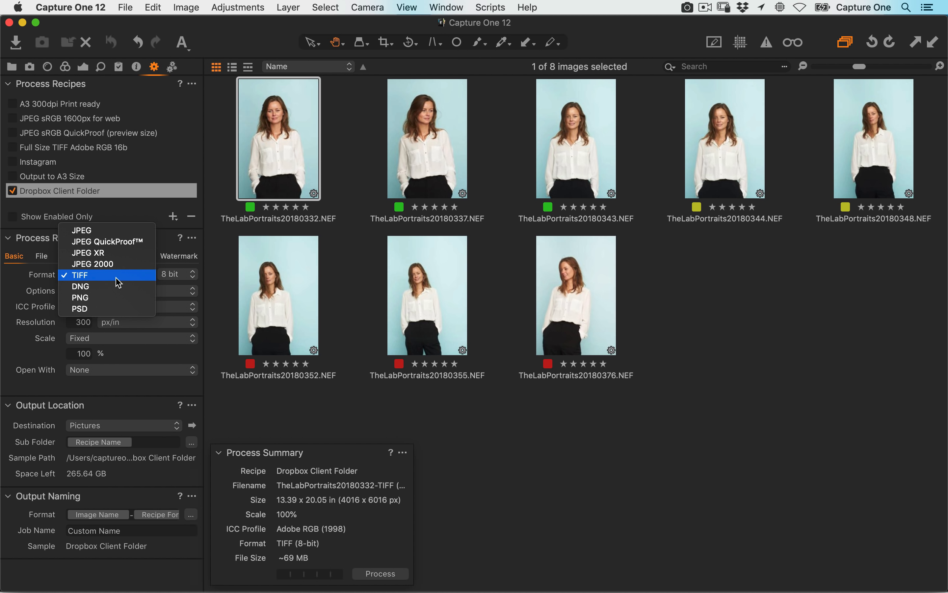
{"action": "left_click", "coordinate": [129, 242]}
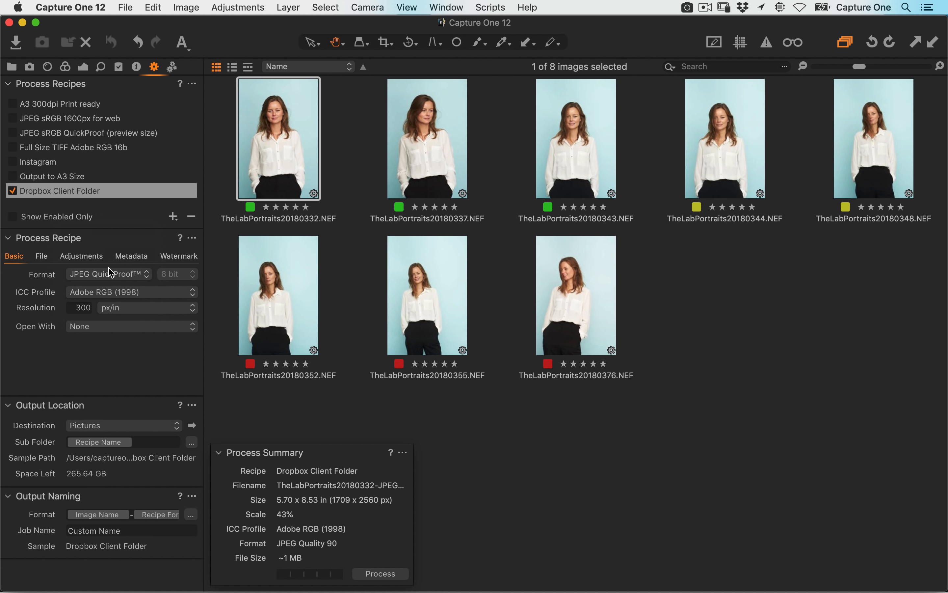
{"action": "left_click", "coordinate": [120, 293]}
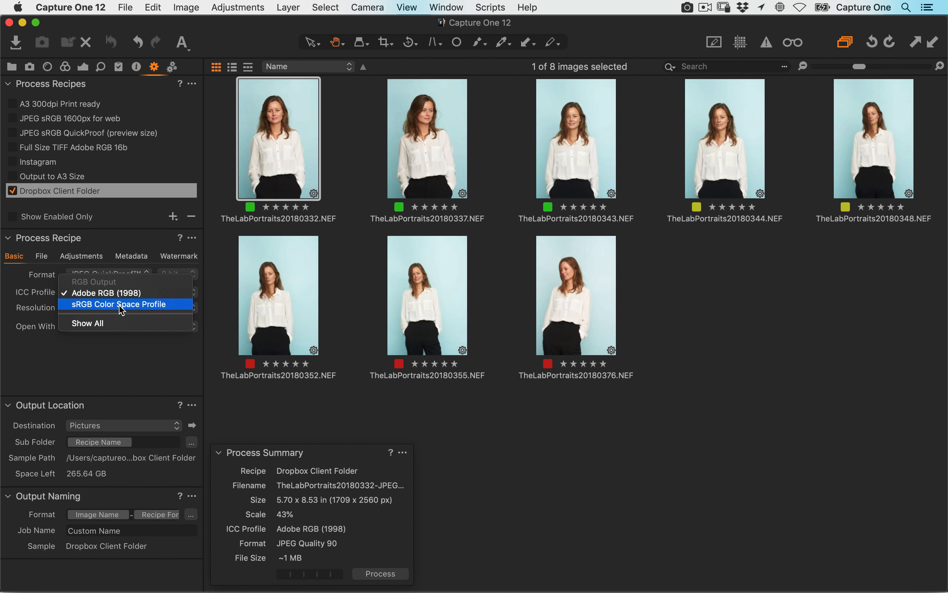
{"action": "left_click", "coordinate": [113, 305]}
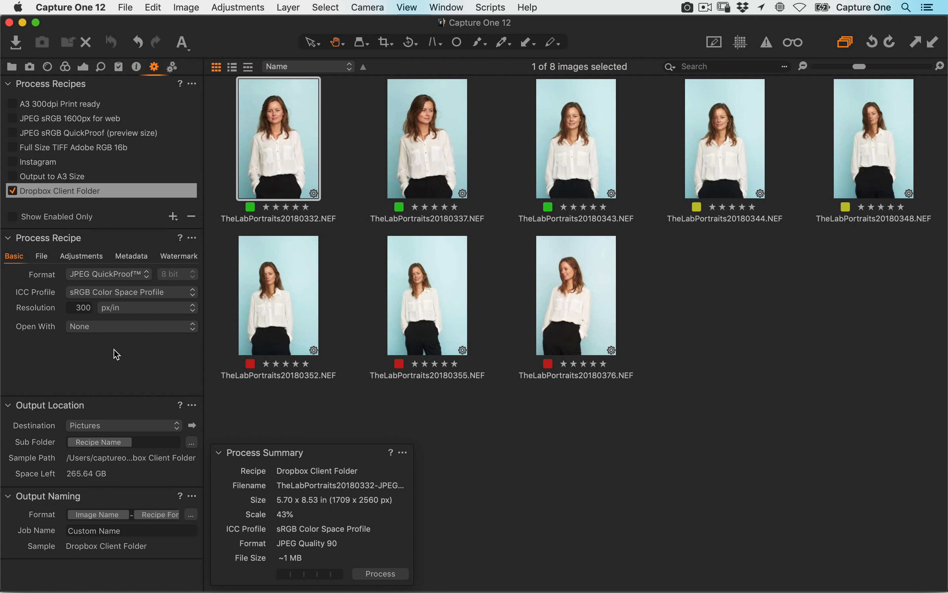
- Set the Dropbox Client Folder recipe's root folder to the Dropbox folder
{"action": "left_click", "coordinate": [41, 257]}
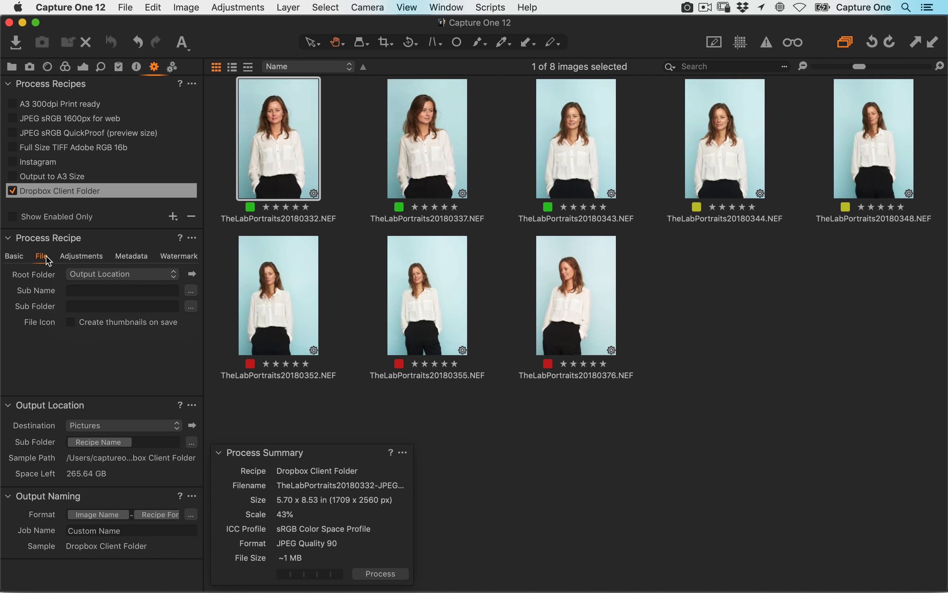
{"action": "left_click", "coordinate": [78, 277]}
{"action": "left_click", "coordinate": [88, 275]}
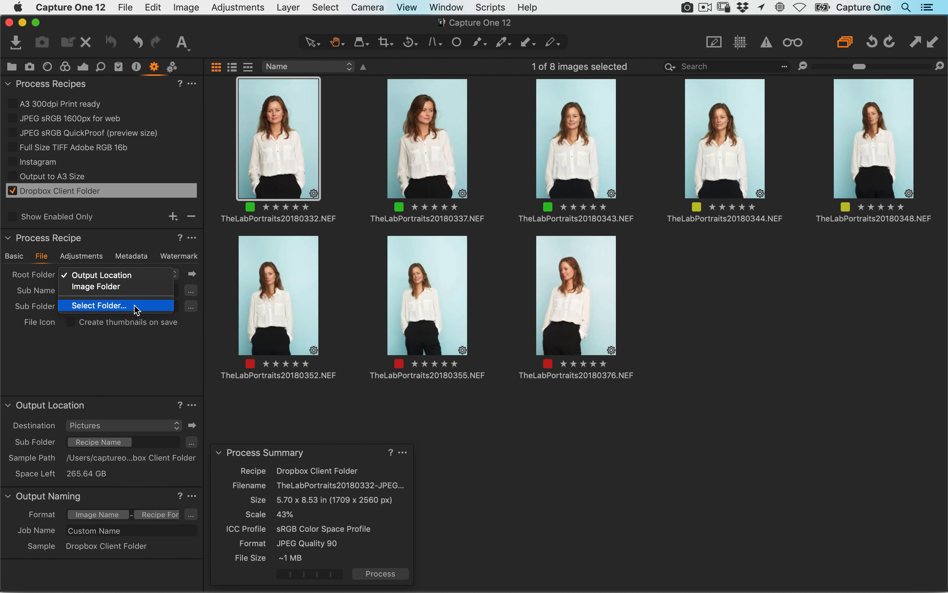
{"action": "left_click", "coordinate": [134, 309]}
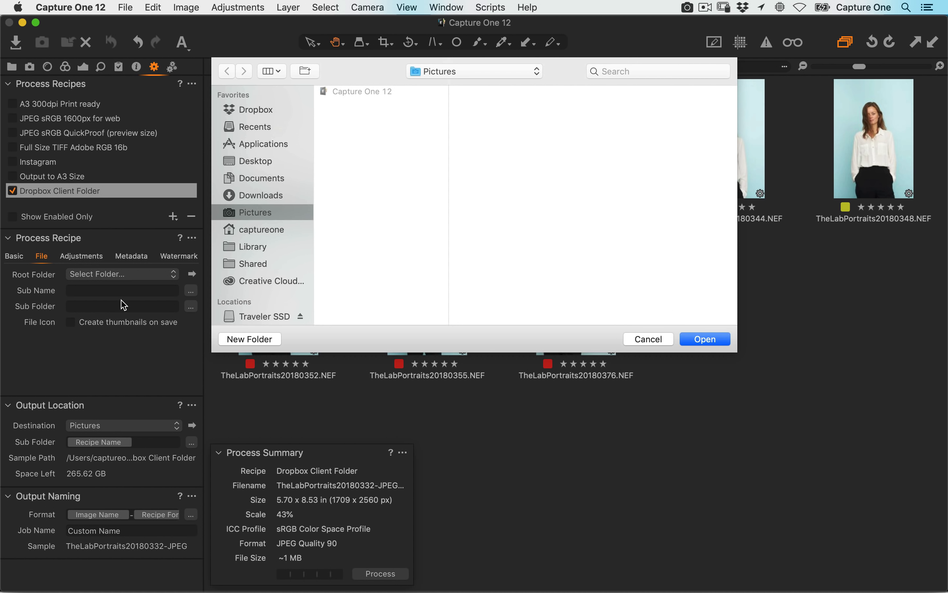
{"action": "left_click", "coordinate": [268, 109]}
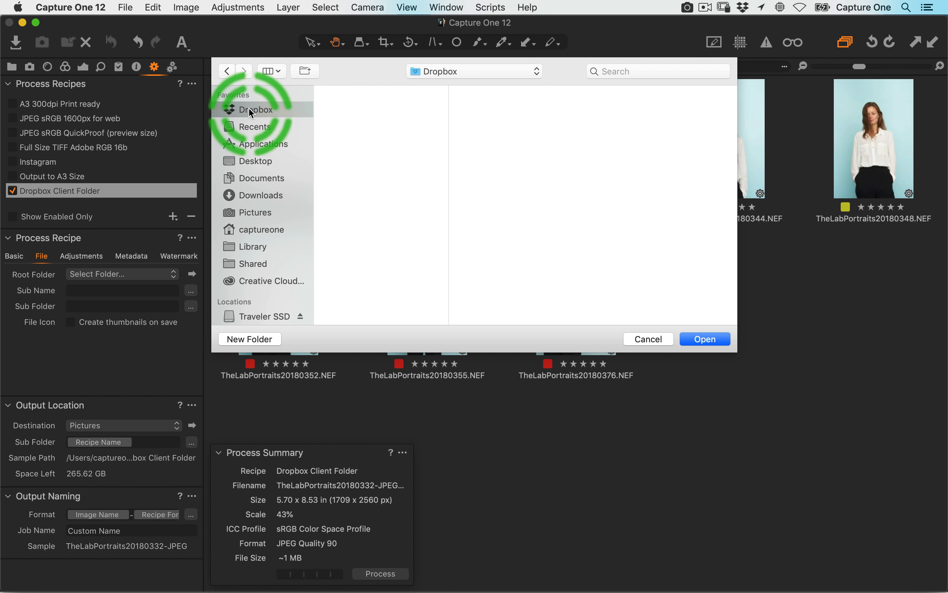
{"action": "left_click", "coordinate": [619, 187]}
{"action": "left_click", "coordinate": [706, 339]}
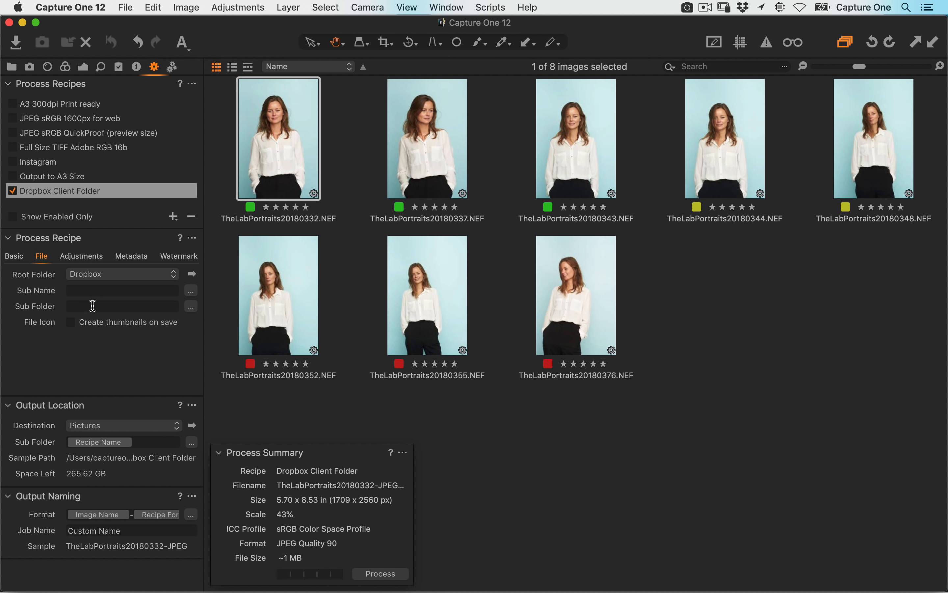
{"action": "left_click", "coordinate": [131, 304]}
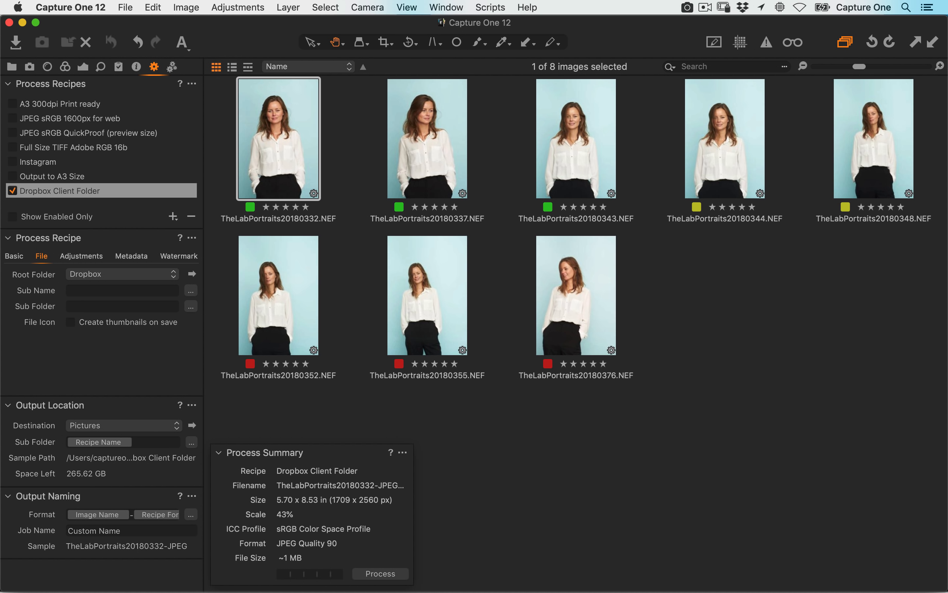
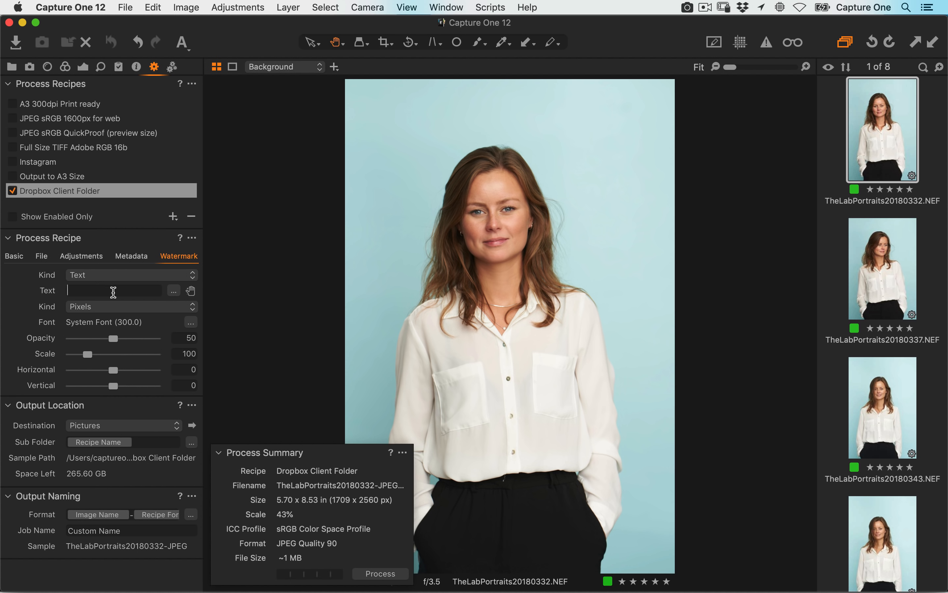
{"action": "type", "text": "Phototoh"}
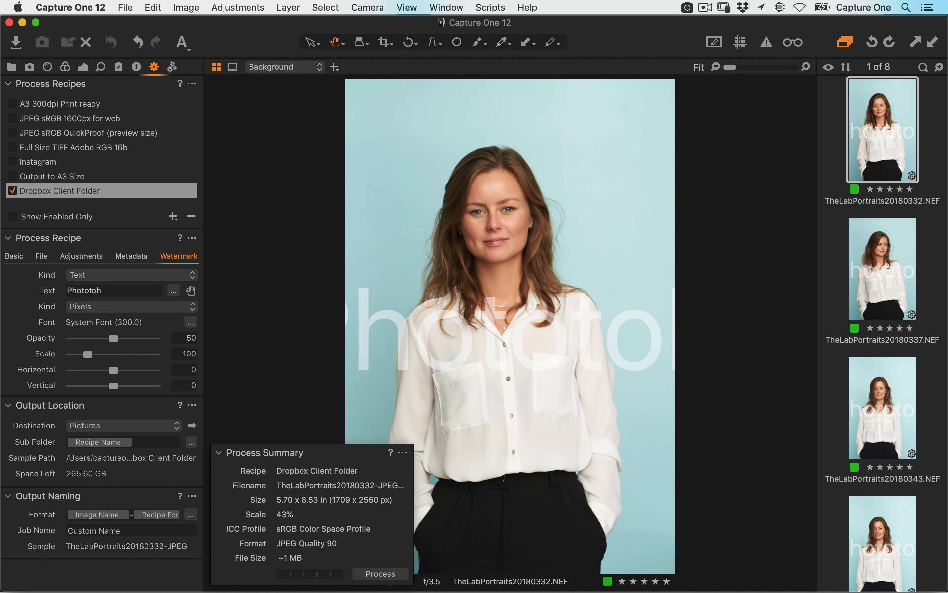
{"action": "key", "text": "BackSpace"}
{"action": "key", "text": "BackSpace"}
{"action": "key", "text": "BackSpace"}
{"action": "key", "text": "BackSpace"}
{"action": "key", "text": "BackSpace"}
{"action": "key", "text": "BackSpace"}
{"action": "key", "text": "BackSpace"}
{"action": "key", "text": "BackSpace"}
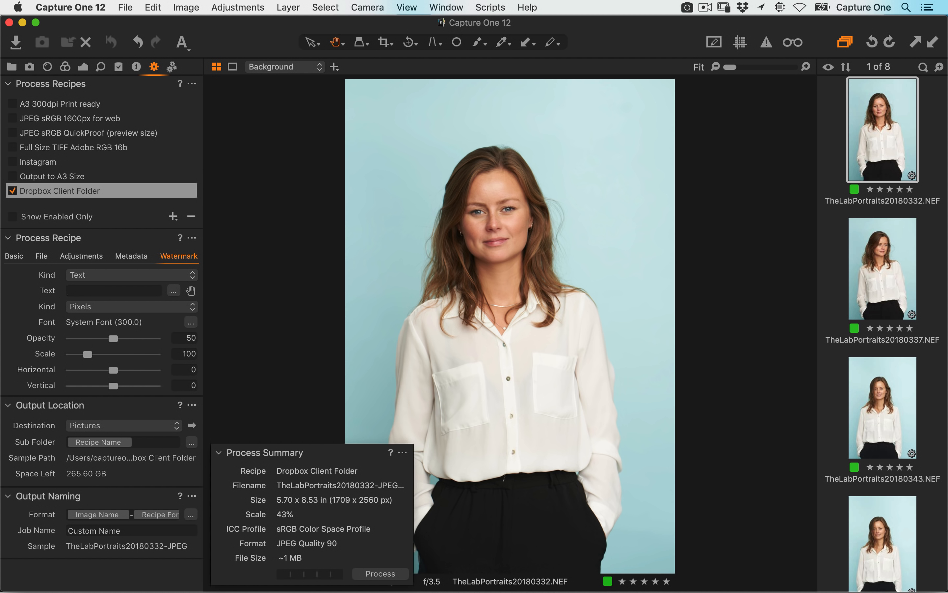
{"action": "type", "text": "cop"}
{"action": "key", "text": "BackSpace"}
{"action": "key", "text": "BackSpace"}
{"action": "key", "text": "BackSpace"}
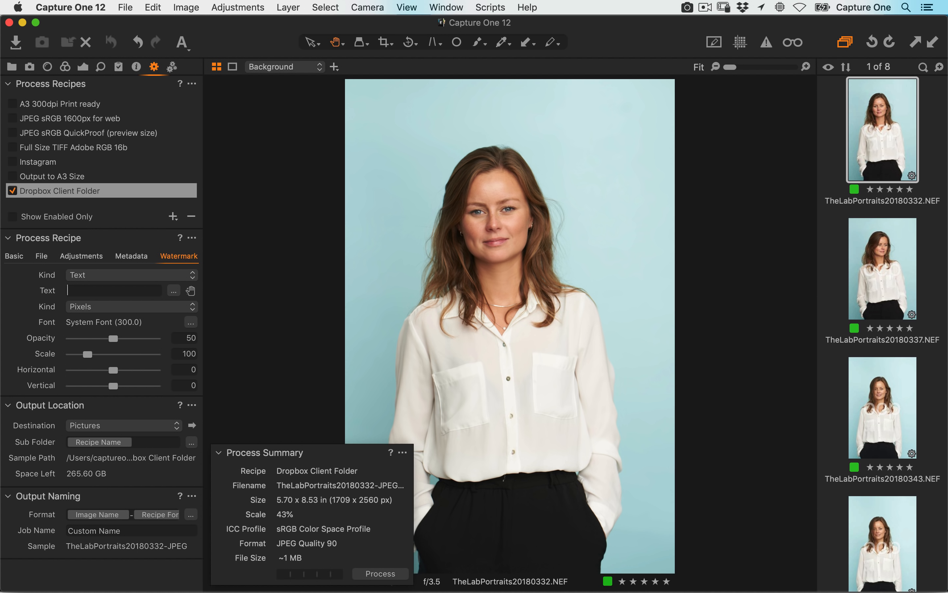
- Insert the Copyright Notice token as the watermark text of the Dropbox Client Folder recipe
{"action": "type", "text": "cop"}
{"action": "key", "text": "Down"}
{"action": "key", "text": "Return"}
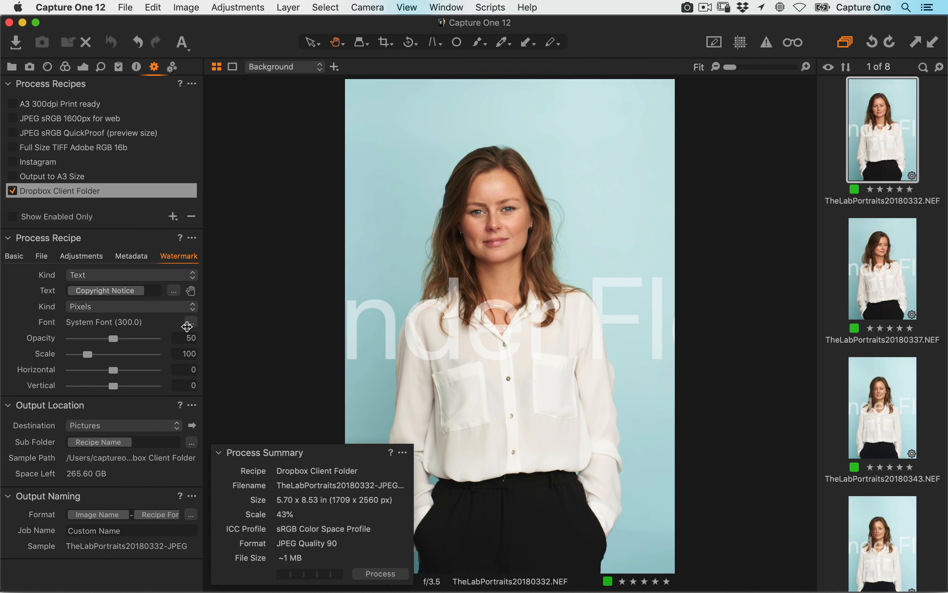
- Set the watermark font colour to black and its size to 36
{"action": "left_click", "coordinate": [187, 326]}
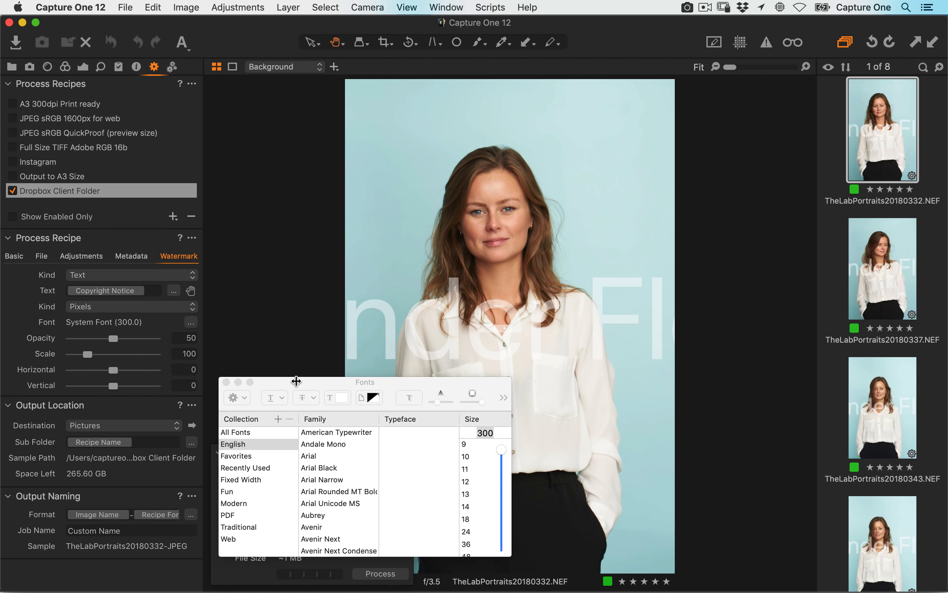
{"action": "left_click_drag", "start_coordinate": [297, 381], "coordinate": [276, 63]}
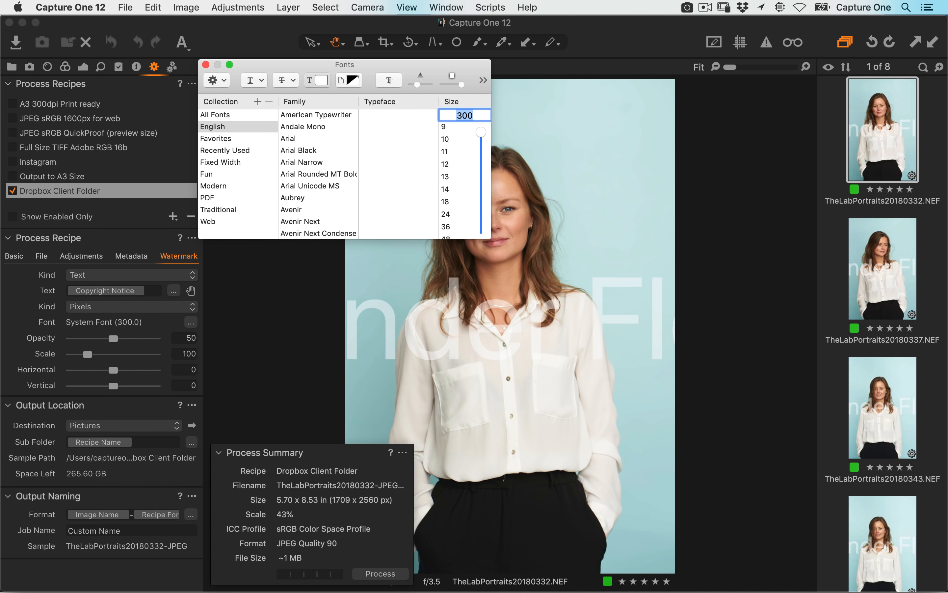
{"action": "left_click", "coordinate": [321, 80]}
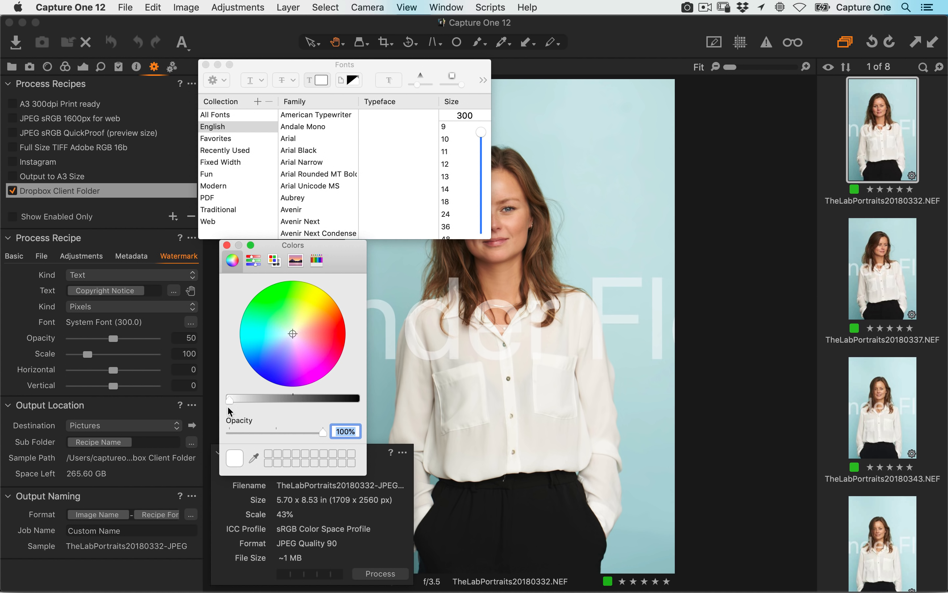
{"action": "left_click_drag", "start_coordinate": [231, 399], "coordinate": [410, 411]}
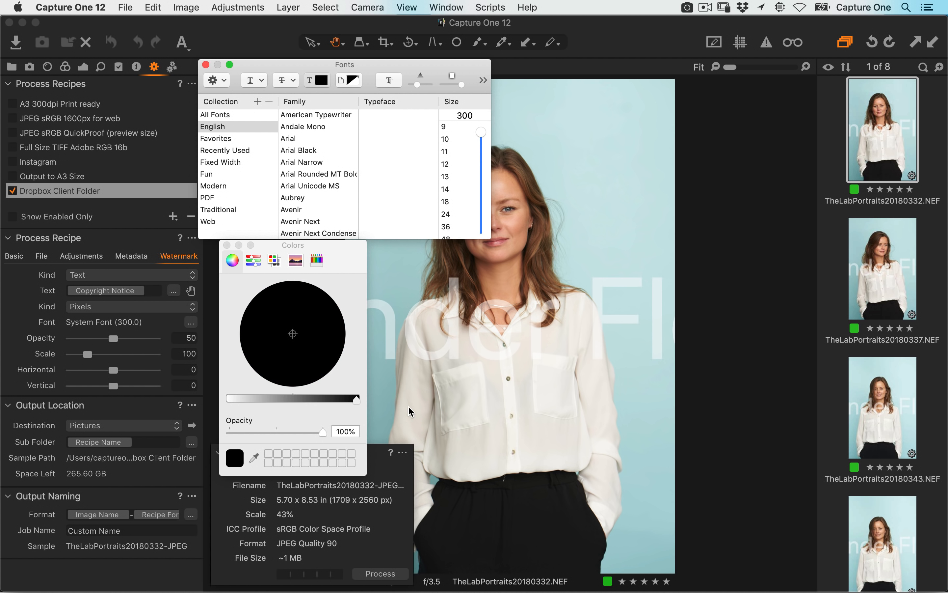
{"action": "left_click", "coordinate": [226, 246]}
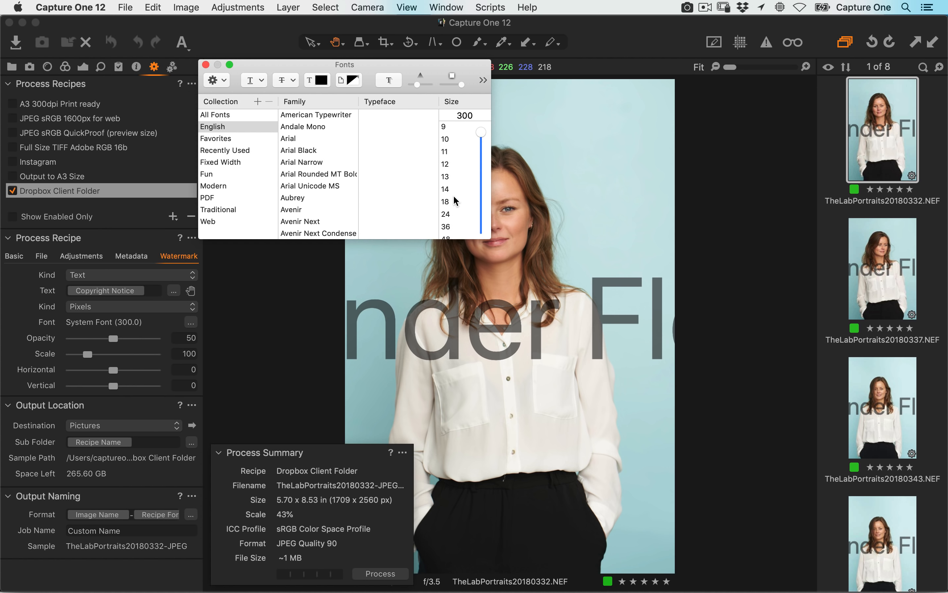
{"action": "left_click", "coordinate": [454, 229]}
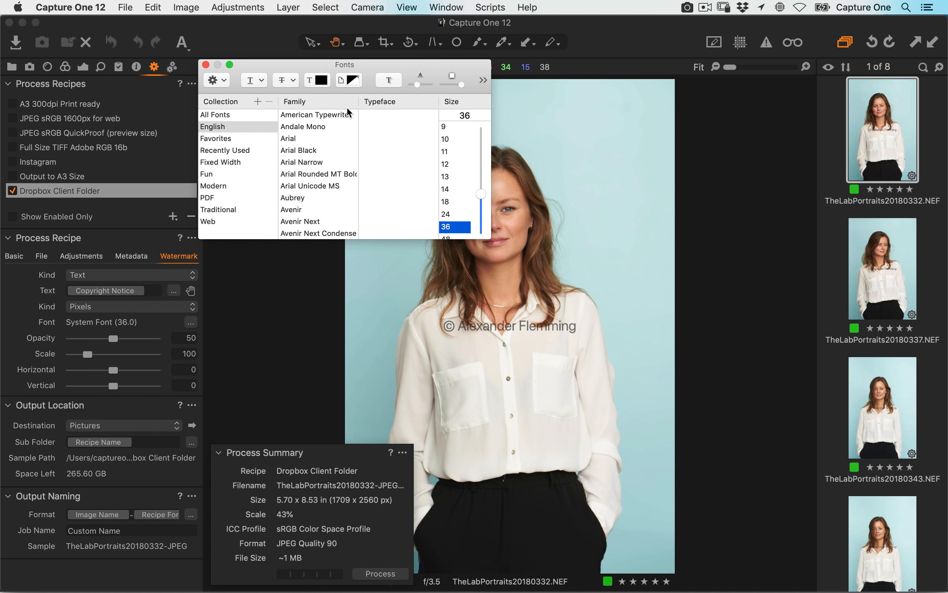
{"action": "left_click", "coordinate": [206, 65]}
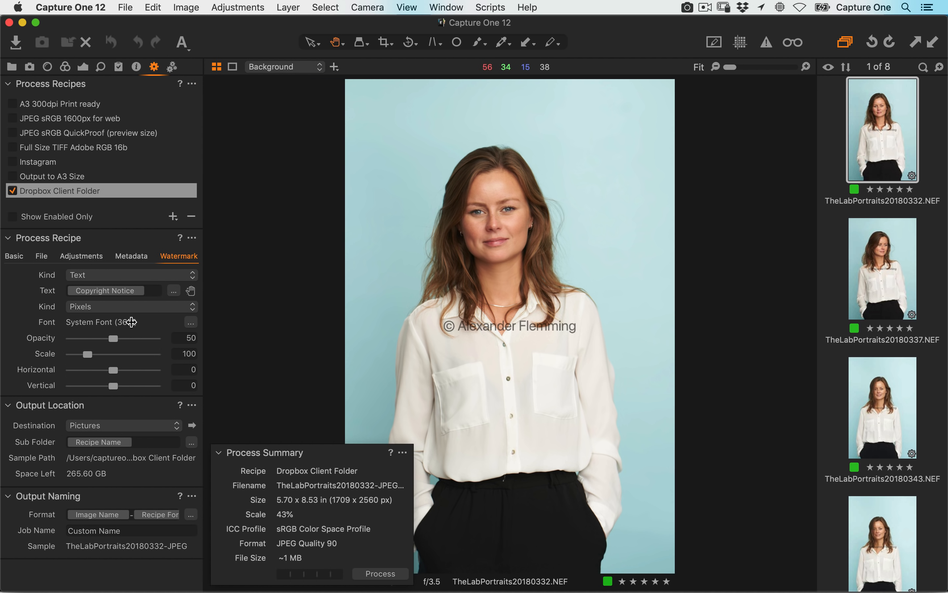
- Set the watermark opacity to 100 and move the watermark into the photo's upper-left corner, about -44.3 horizontal and 48.5 vertical
{"action": "left_click_drag", "start_coordinate": [113, 338], "coordinate": [192, 350]}
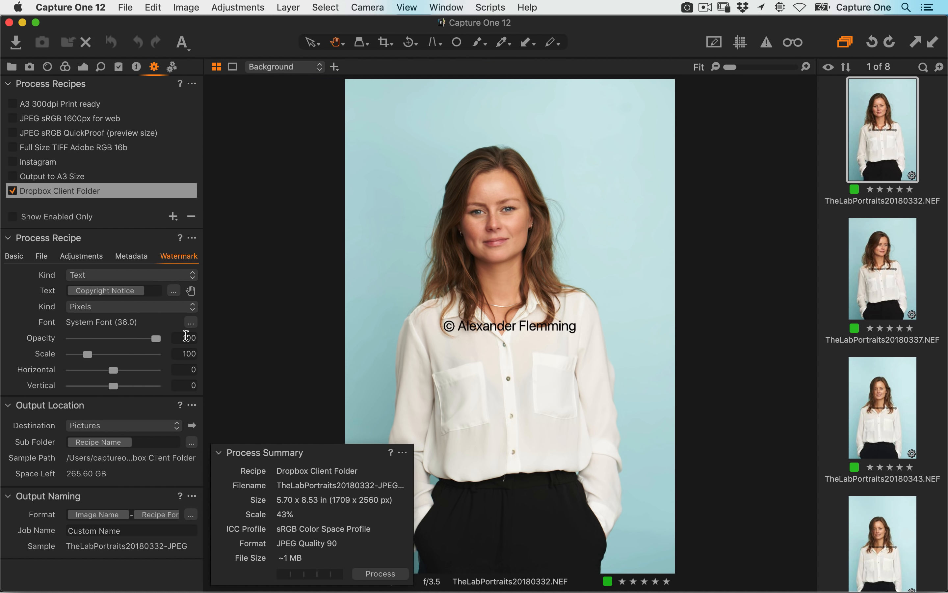
{"action": "left_click", "coordinate": [191, 290]}
{"action": "left_click_drag", "start_coordinate": [412, 309], "coordinate": [345, 89]}
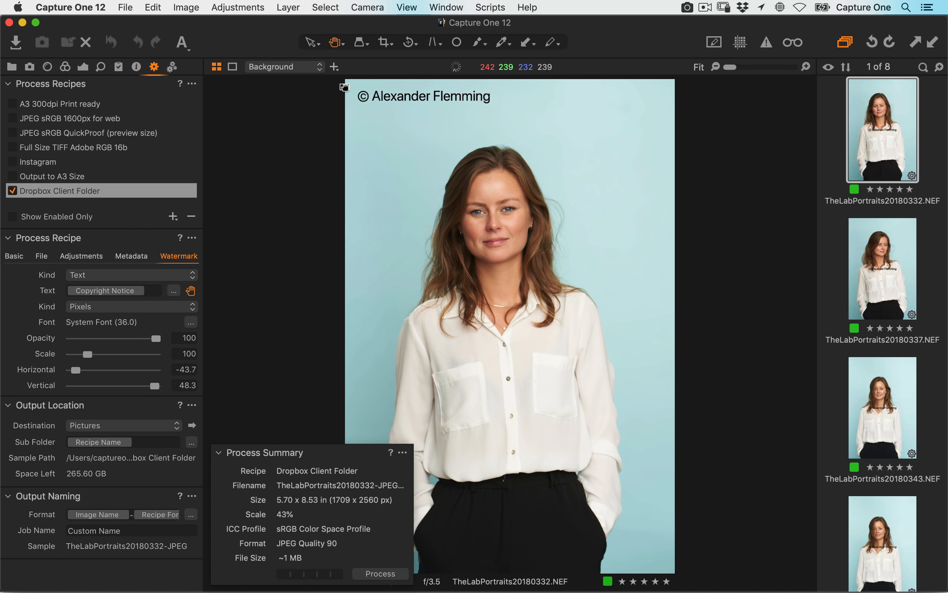
- Append the Image Name token to the watermark text, separated by a hyphen, and shift the watermark right to about -35.2 horizontal
{"action": "left_click", "coordinate": [151, 290]}
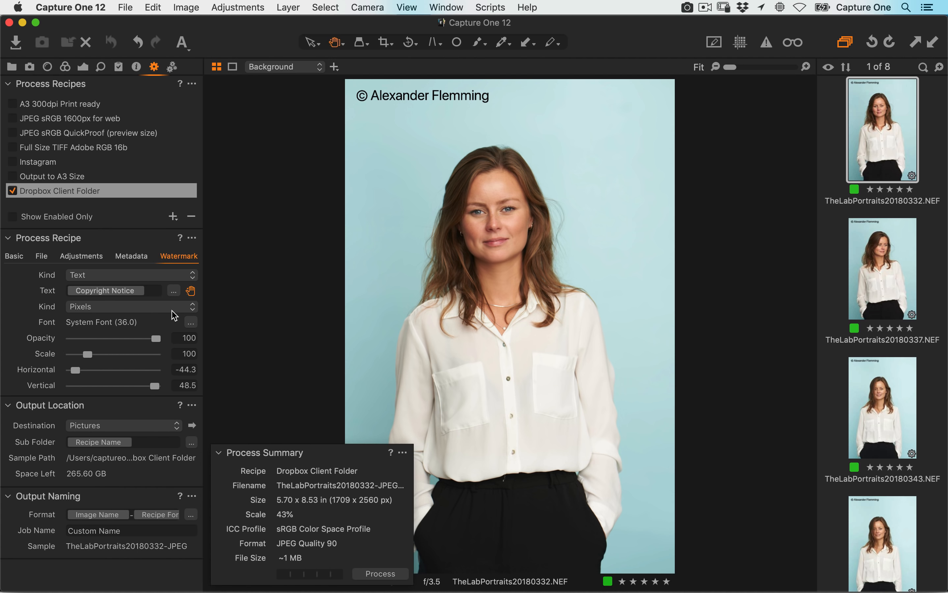
{"action": "type", "text": "imag"}
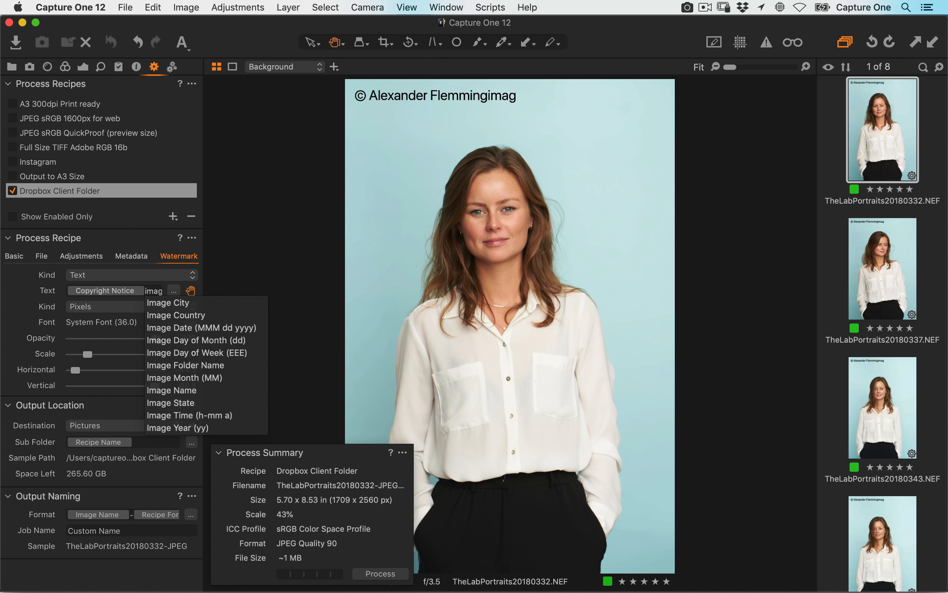
{"action": "key", "text": "Down"}
{"action": "key", "text": "Down"}
{"action": "key", "text": "Down"}
{"action": "key", "text": "Down"}
{"action": "key", "text": "Down"}
{"action": "key", "text": "Down"}
{"action": "key", "text": "Down"}
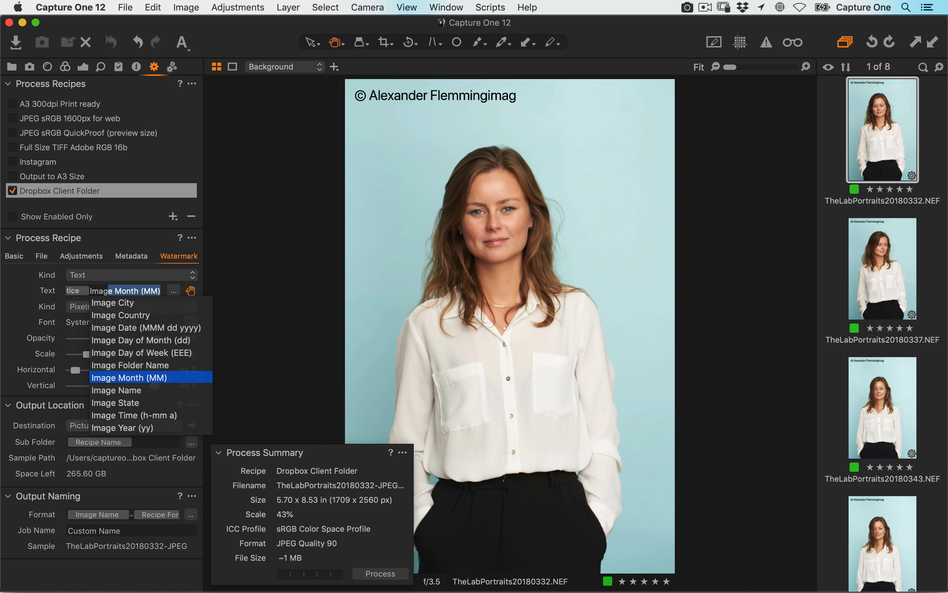
{"action": "key", "text": "Down"}
{"action": "key", "text": "Return"}
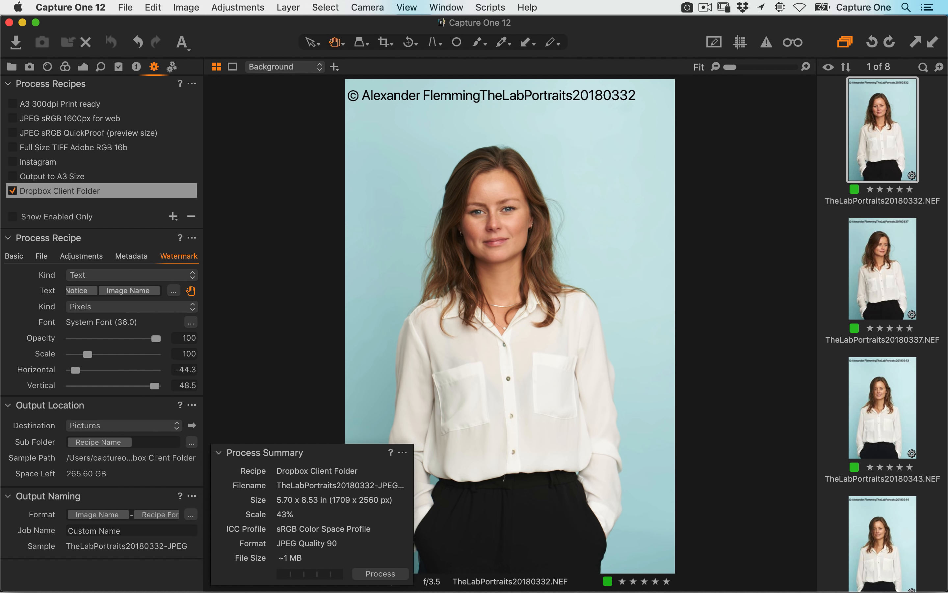
{"action": "type", "text": "-"}
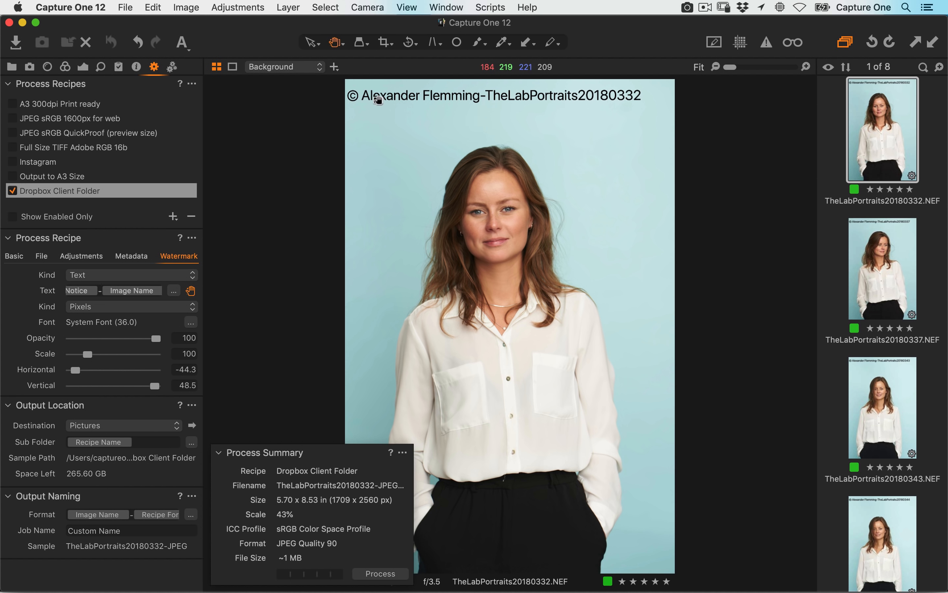
{"action": "left_click_drag", "start_coordinate": [435, 90], "coordinate": [466, 91]}
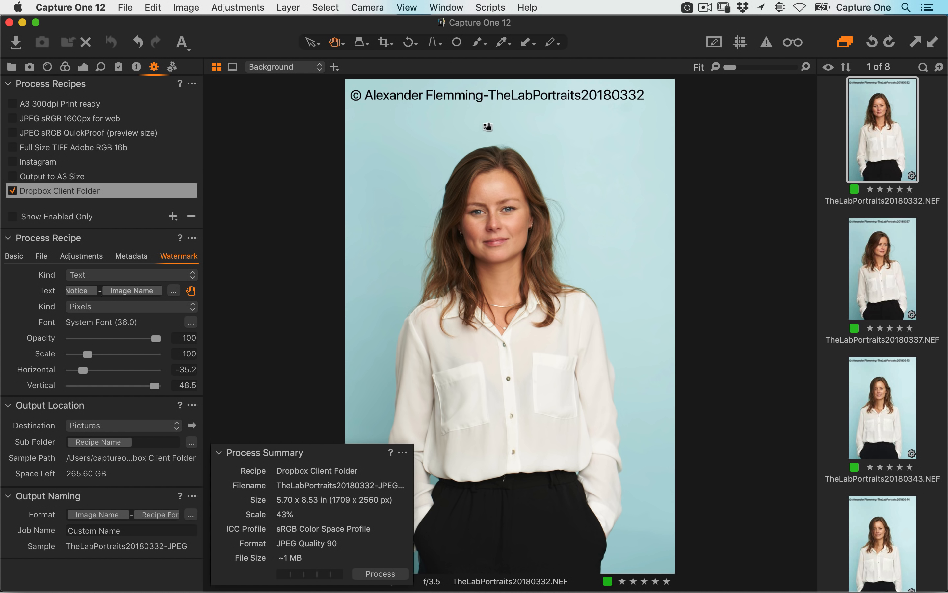
- Check the watermark on the other portraits, and return to TheLabPortraits20180332.NEF
{"action": "left_click", "coordinate": [889, 300]}
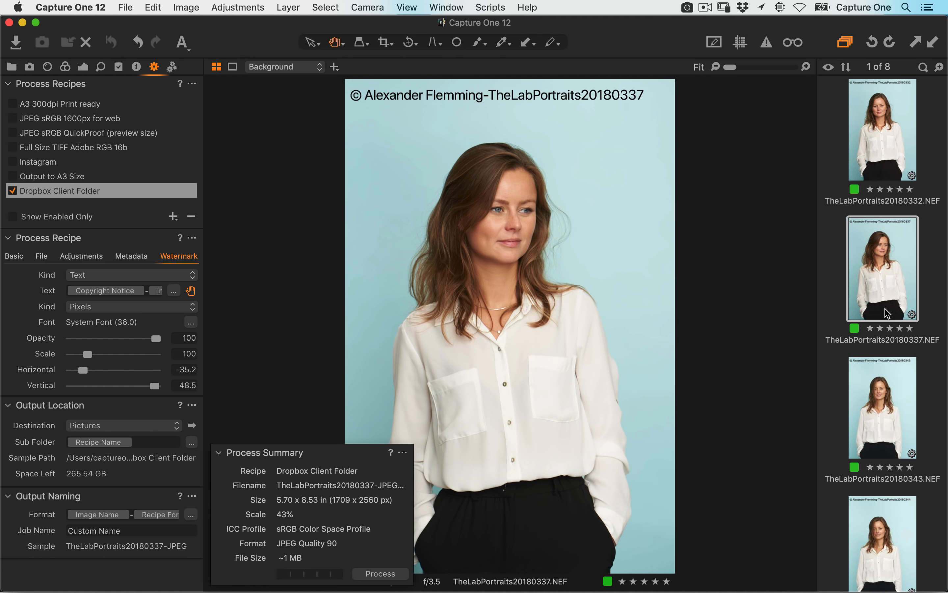
{"action": "left_click", "coordinate": [878, 388]}
{"action": "left_click", "coordinate": [883, 507]}
{"action": "left_click", "coordinate": [891, 424]}
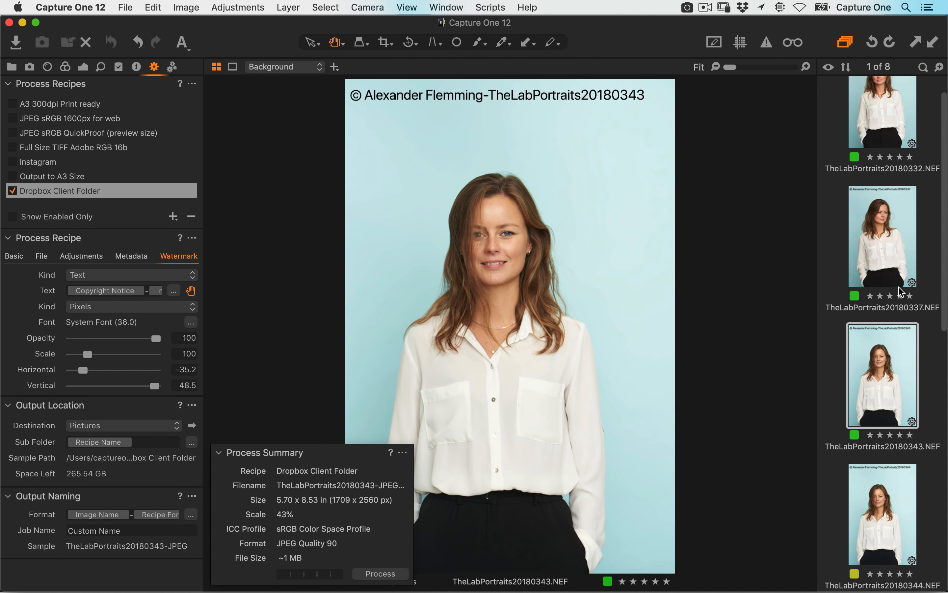
{"action": "left_click", "coordinate": [898, 287]}
{"action": "left_click", "coordinate": [889, 105]}
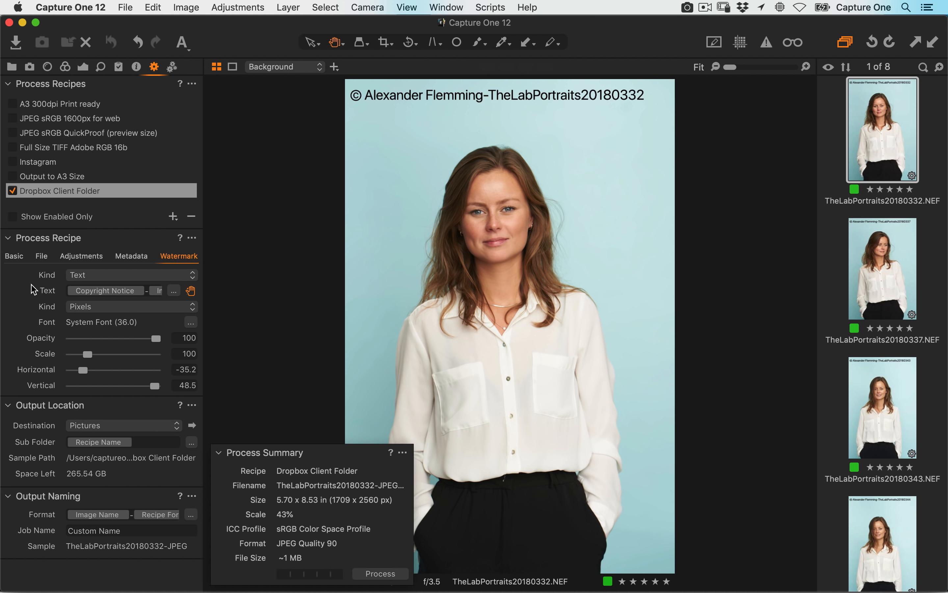
- Set the Dropbox Client Folder recipe's sharpening to Output Sharpening for Screen, and show its basic format settings
{"action": "left_click", "coordinate": [43, 256]}
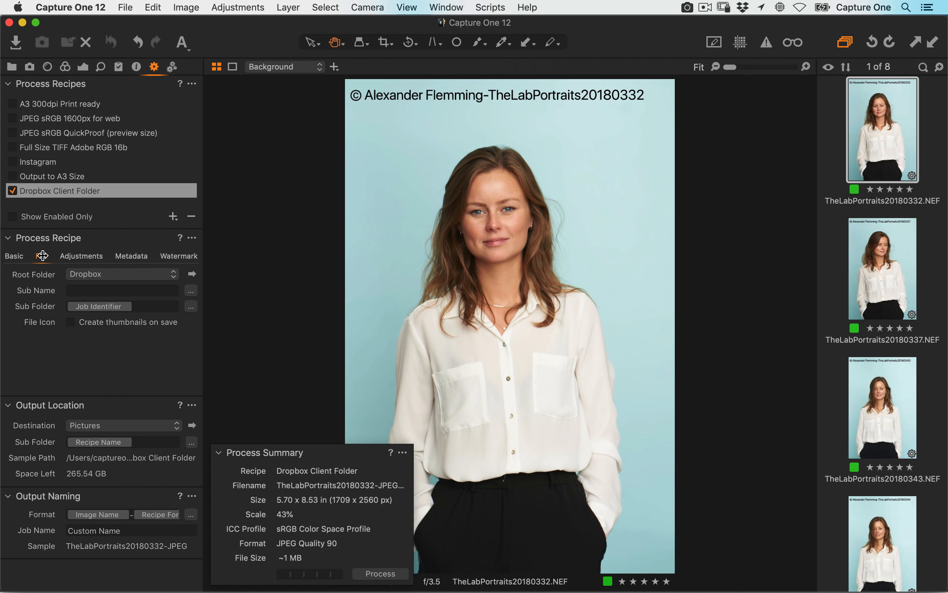
{"action": "left_click", "coordinate": [81, 257]}
{"action": "left_click", "coordinate": [90, 291]}
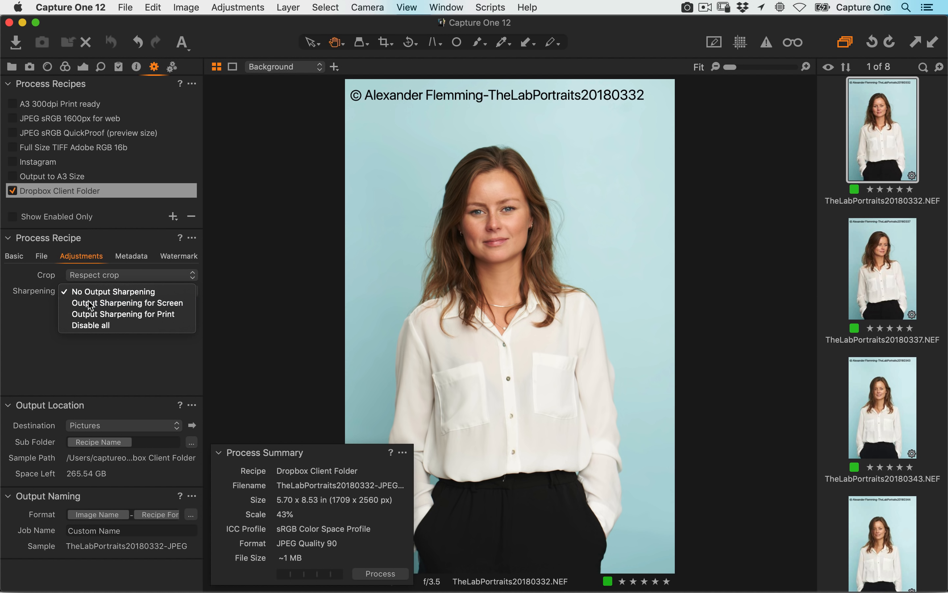
{"action": "left_click", "coordinate": [117, 303]}
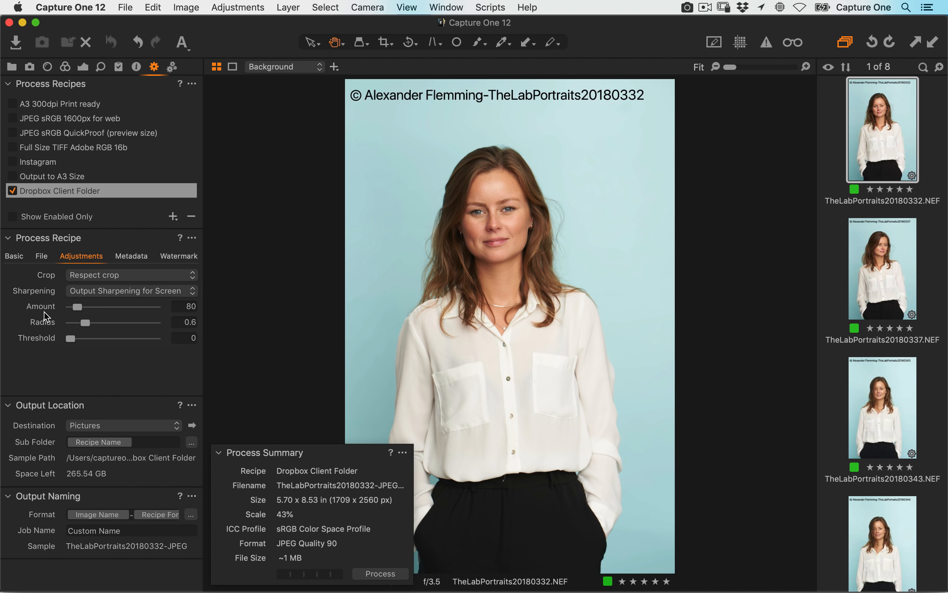
{"action": "left_click", "coordinate": [18, 259]}
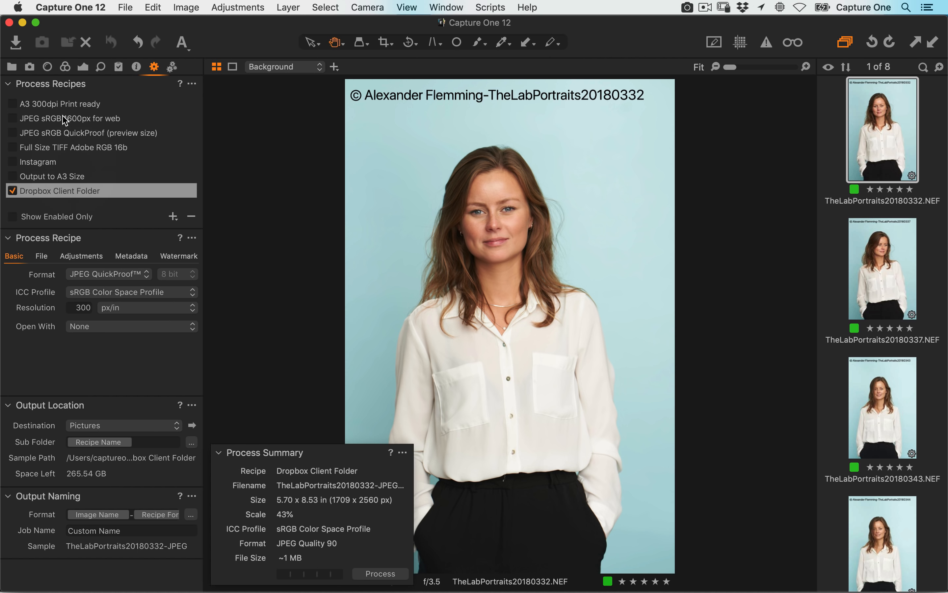
- Enable the JPEG sRGB 1600px for web and Full Size TIFF Adobe RGB 16b process recipes
{"action": "left_click", "coordinate": [53, 119]}
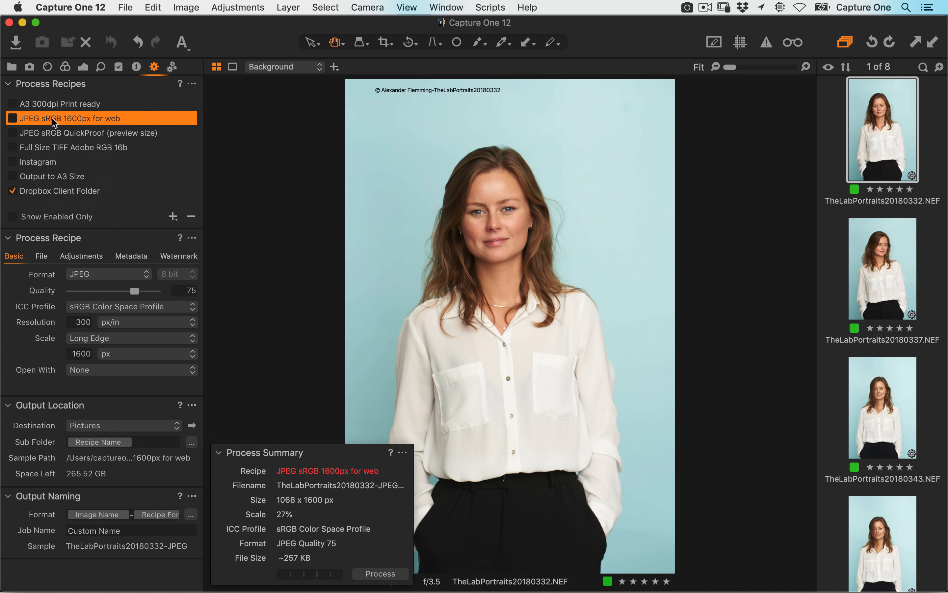
{"action": "left_click", "coordinate": [13, 118]}
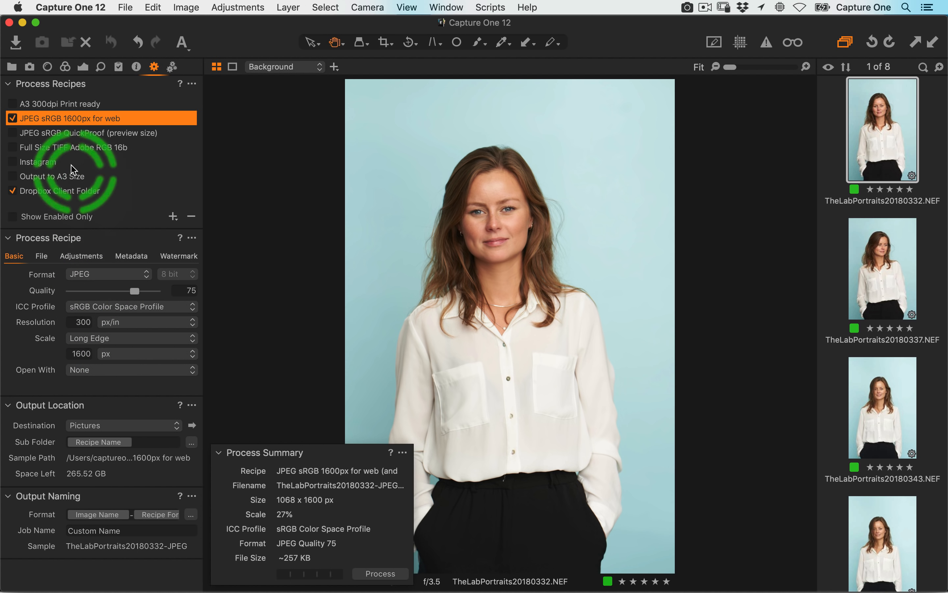
{"action": "left_click", "coordinate": [15, 149]}
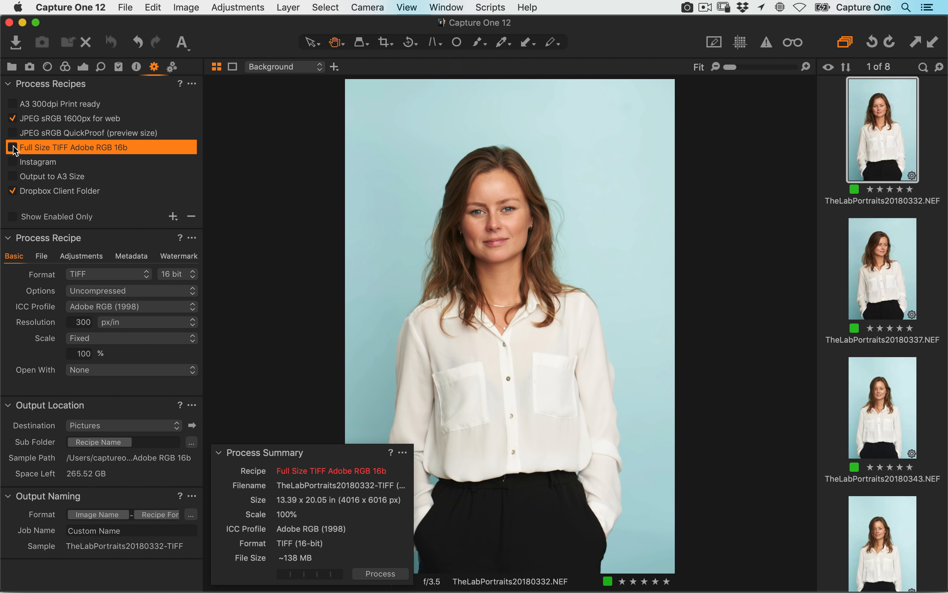
{"action": "left_click", "coordinate": [13, 148]}
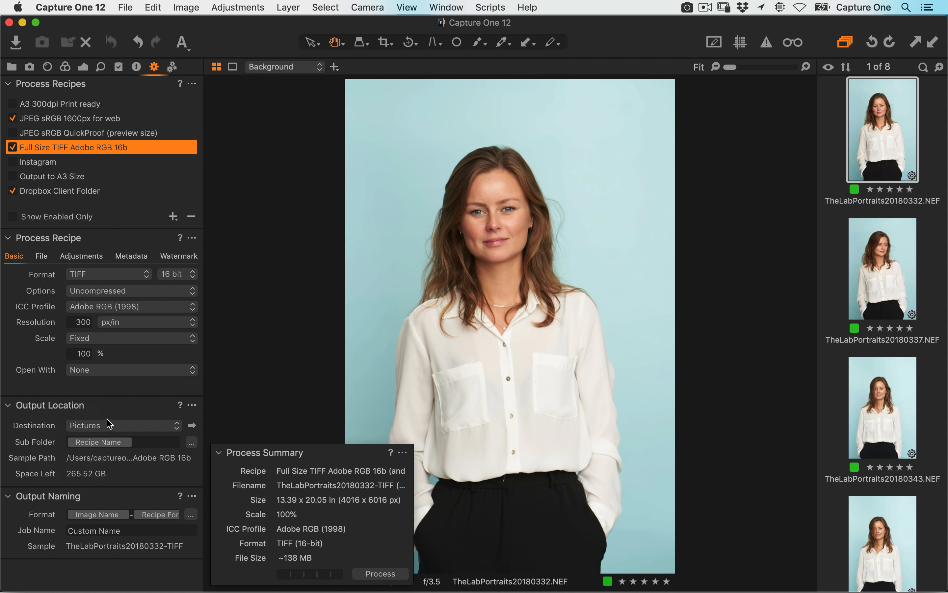
- Show the Dropbox Client Folder recipe's file settings, and open the Pictures destination and the Dropbox folder in two Finder windows
{"action": "left_click", "coordinate": [68, 192]}
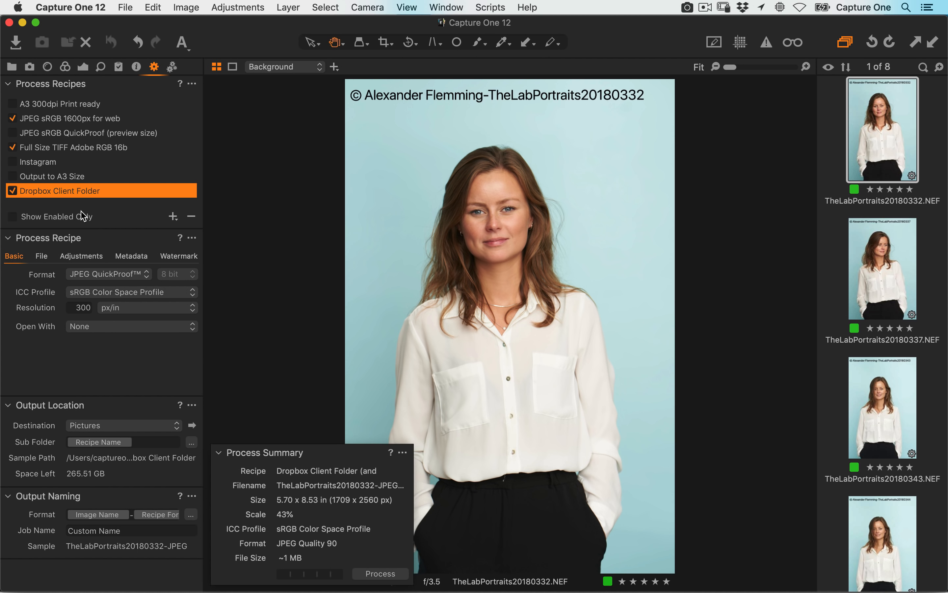
{"action": "left_click", "coordinate": [43, 255]}
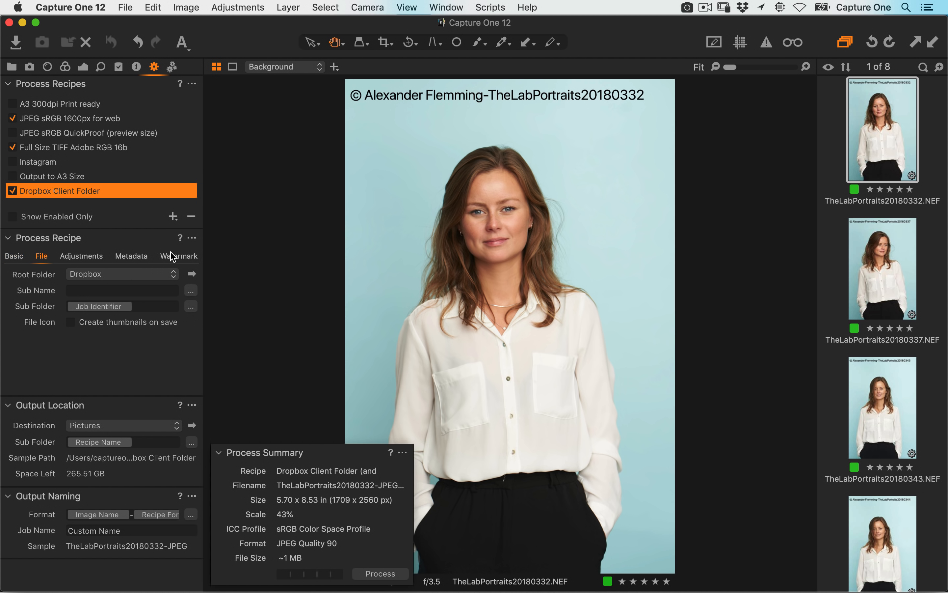
{"action": "left_click", "coordinate": [193, 425]}
{"action": "left_click_drag", "start_coordinate": [336, 95], "coordinate": [339, 102]}
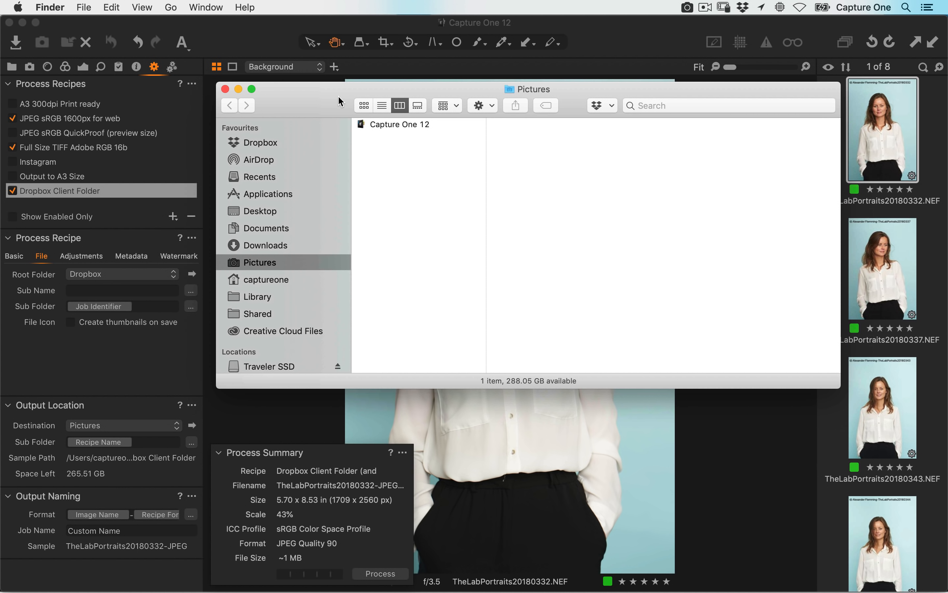
{"action": "left_click_drag", "start_coordinate": [837, 383], "coordinate": [641, 339]}
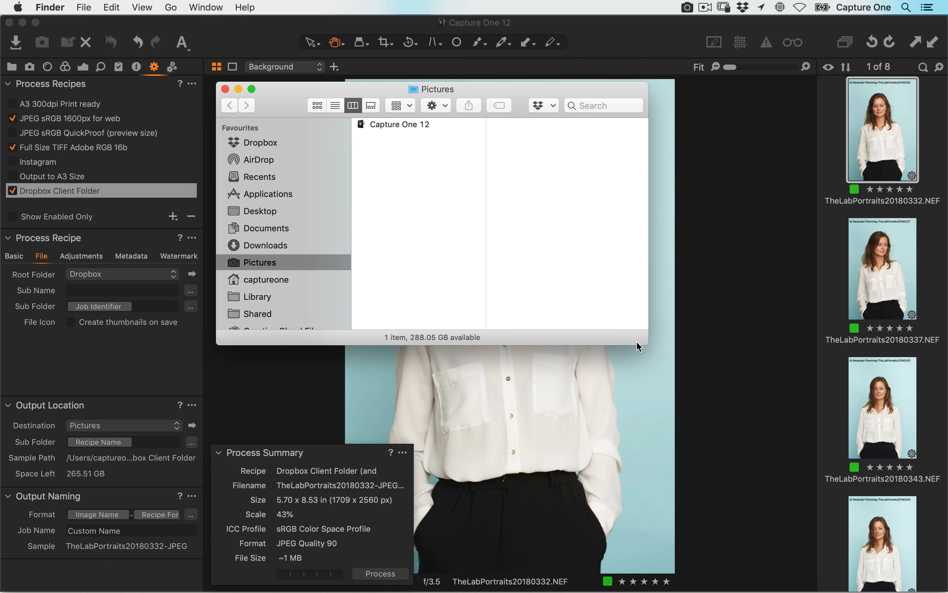
{"action": "key", "text": "super+n"}
{"action": "left_click", "coordinate": [292, 157]}
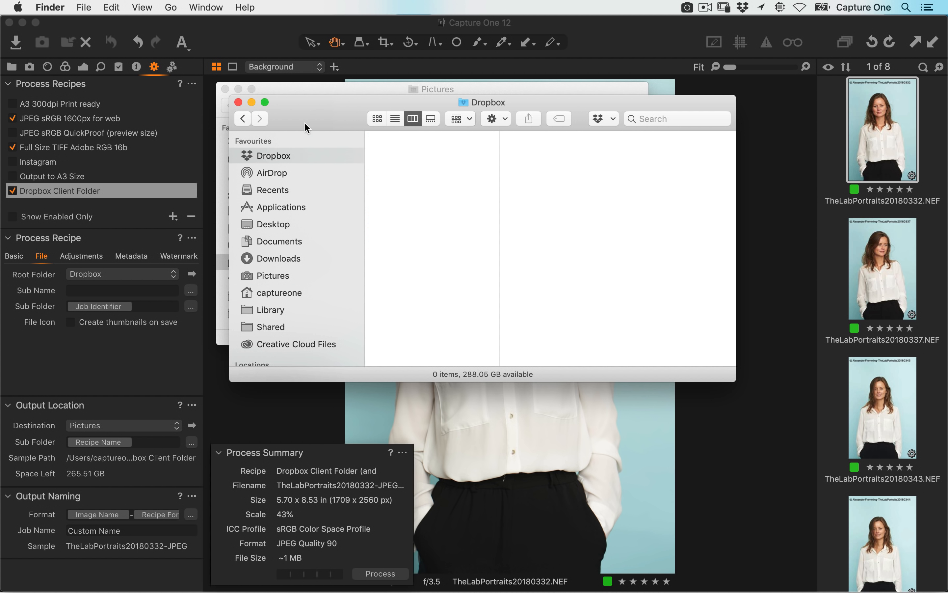
- Arrange the two Finder windows so that Pictures sits directly above Dropbox, and resize the Dropbox window to the same width
{"action": "left_click_drag", "start_coordinate": [309, 108], "coordinate": [475, 280]}
{"action": "left_click_drag", "start_coordinate": [479, 80], "coordinate": [532, 17]}
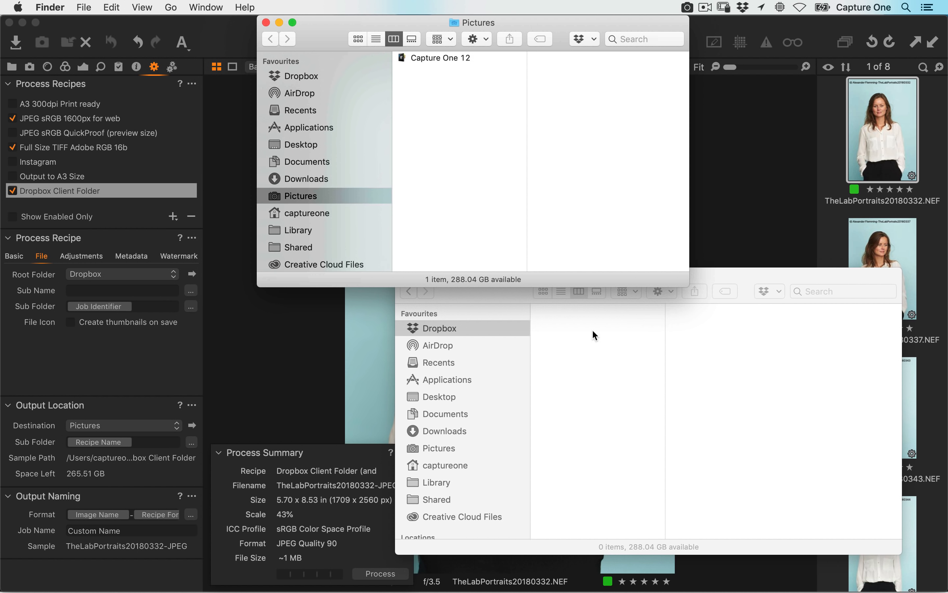
{"action": "left_click_drag", "start_coordinate": [722, 268], "coordinate": [718, 312]}
{"action": "left_click_drag", "start_coordinate": [483, 328], "coordinate": [343, 301]}
{"action": "left_click_drag", "start_coordinate": [762, 525], "coordinate": [687, 527]}
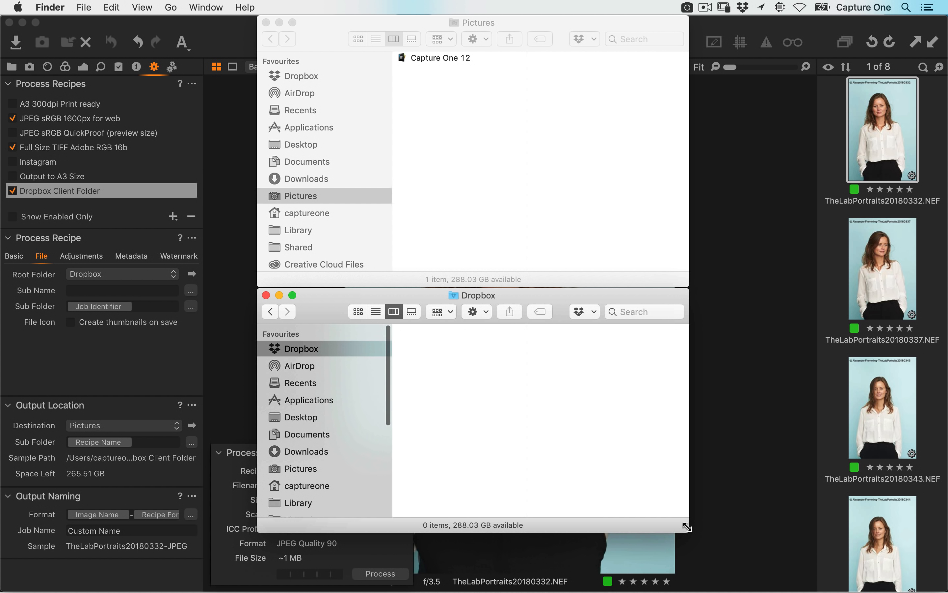
- Back in Capture One, process TheLabPortraits20180332.NEF with the enabled recipes, and check the Full Size TIFF Adobe RGB 16b output folder in Finder
{"action": "left_click", "coordinate": [121, 368]}
{"action": "left_click", "coordinate": [17, 255]}
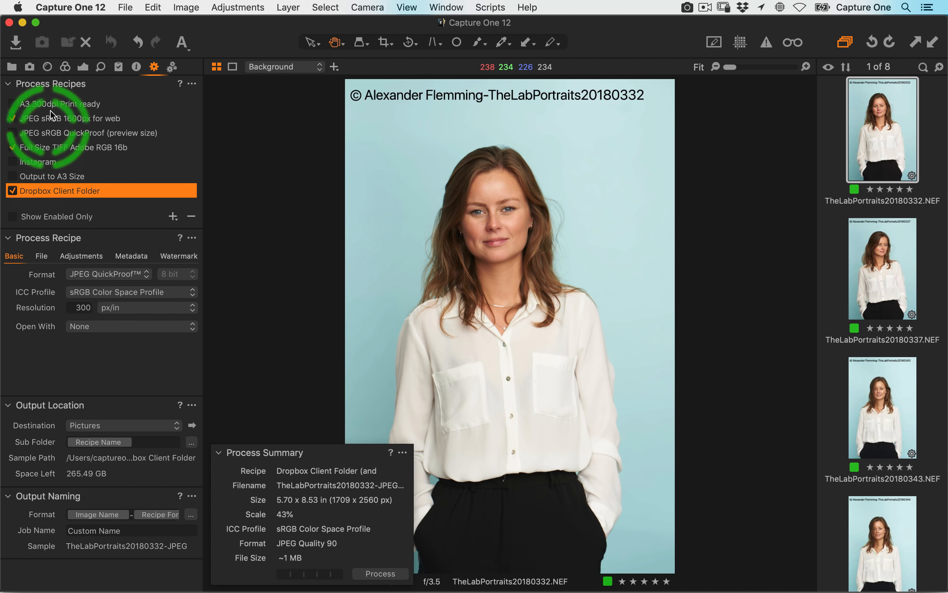
{"action": "left_click", "coordinate": [385, 574]}
{"action": "key", "text": "super+Tab"}
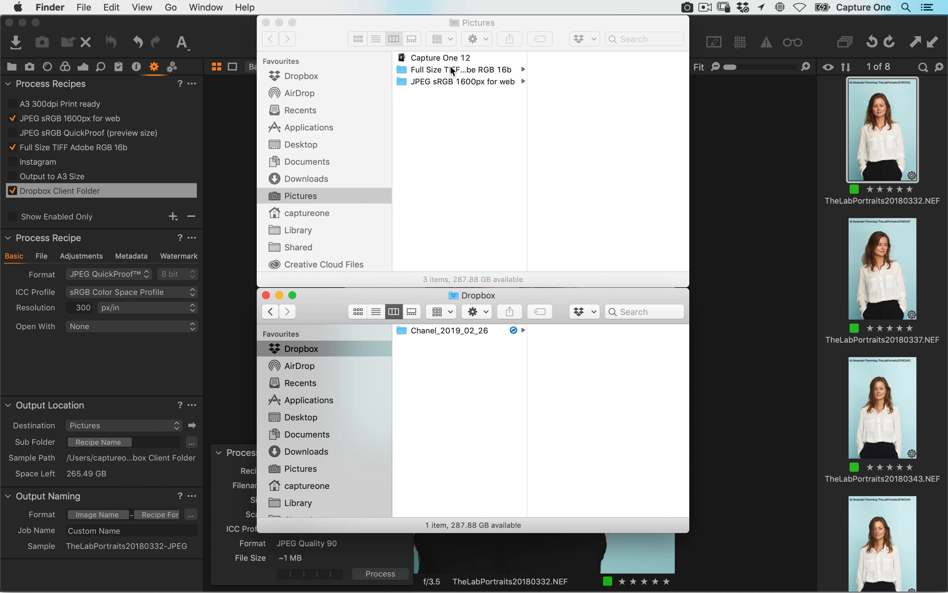
{"action": "left_click", "coordinate": [454, 70]}
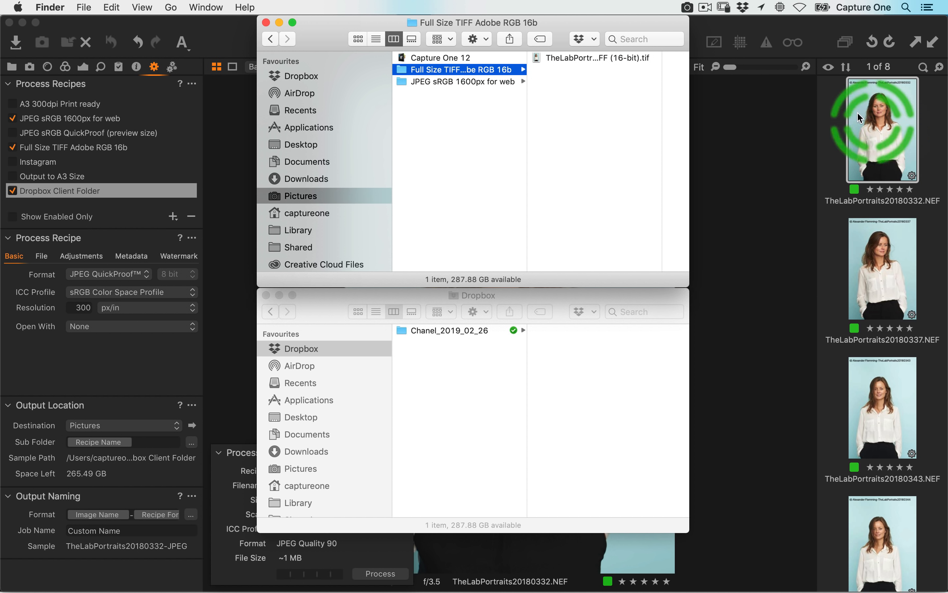
- Process all the portraits with the enabled recipes, and check the JPEG sRGB 1600px for web and Chanel_2019_02_26 output folders in Finder
{"action": "left_click", "coordinate": [876, 141]}
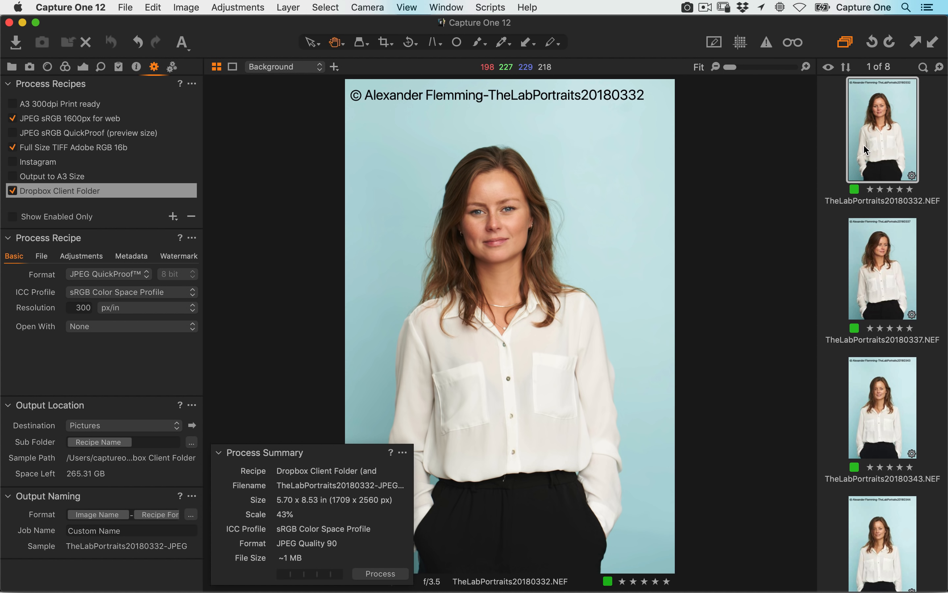
{"action": "key", "text": "super+a"}
{"action": "left_click", "coordinate": [392, 573]}
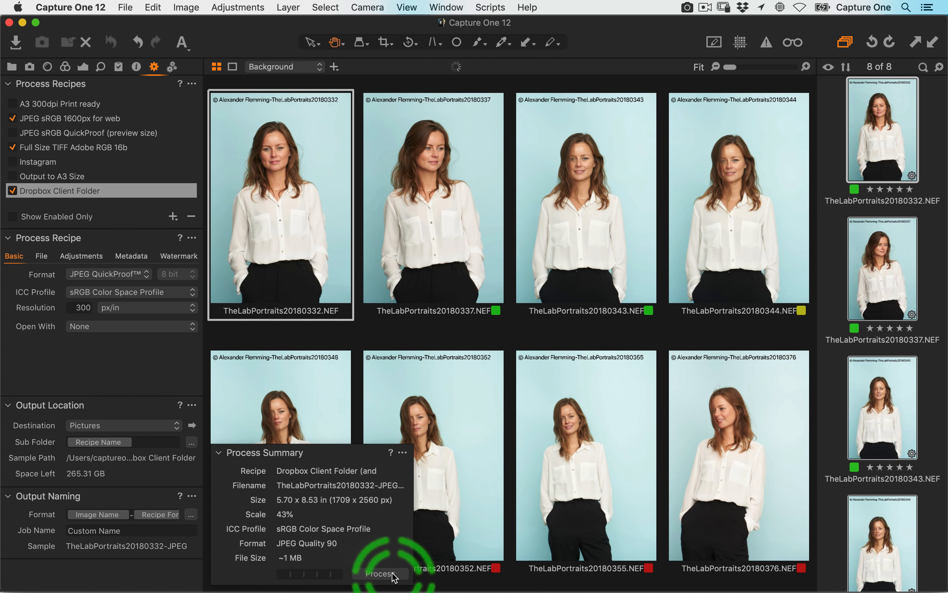
{"action": "key", "text": "super+Tab"}
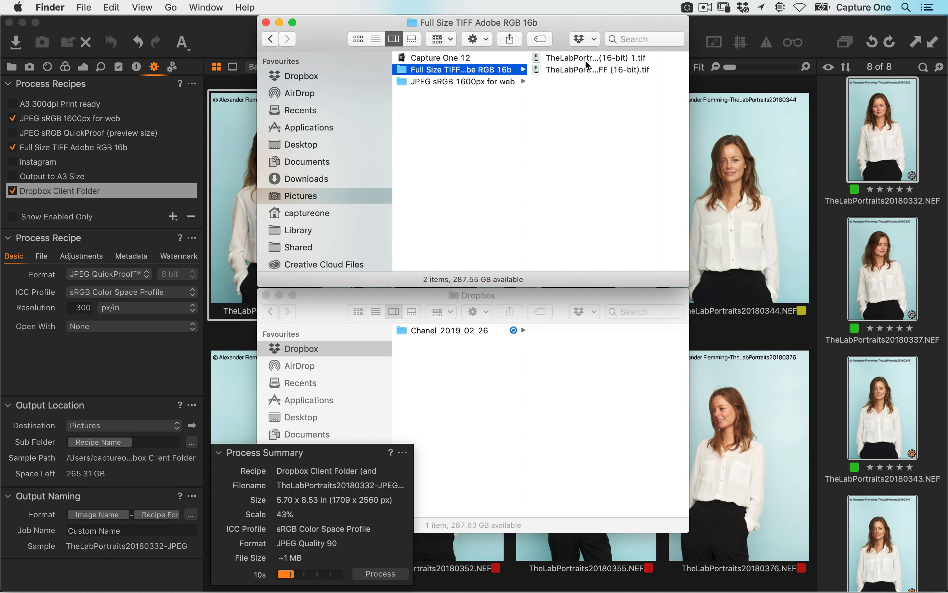
{"action": "left_click", "coordinate": [503, 80]}
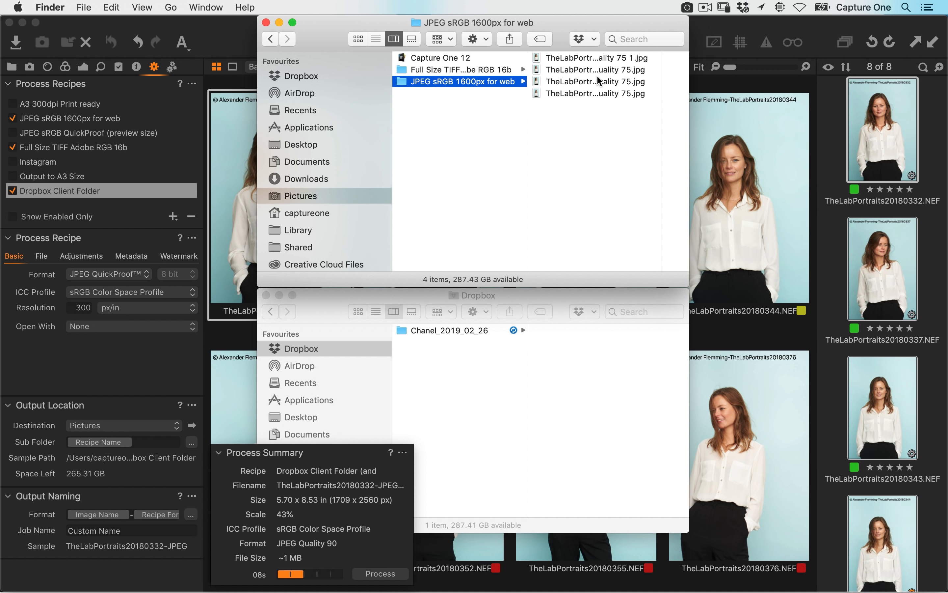
{"action": "left_click", "coordinate": [453, 332]}
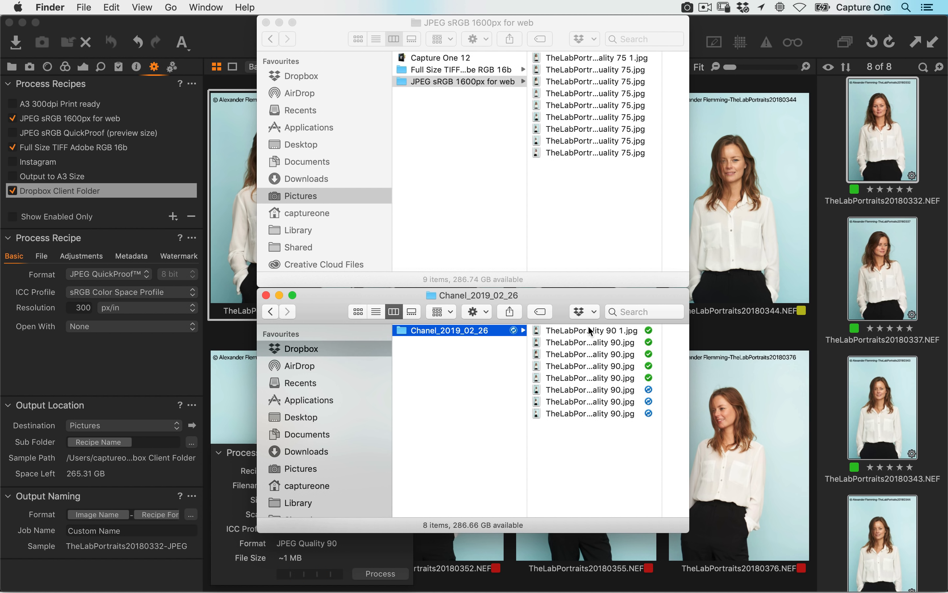
- Copy the Dropbox link of the Chanel_2019_02_26 folder
{"action": "left_click", "coordinate": [452, 330]}
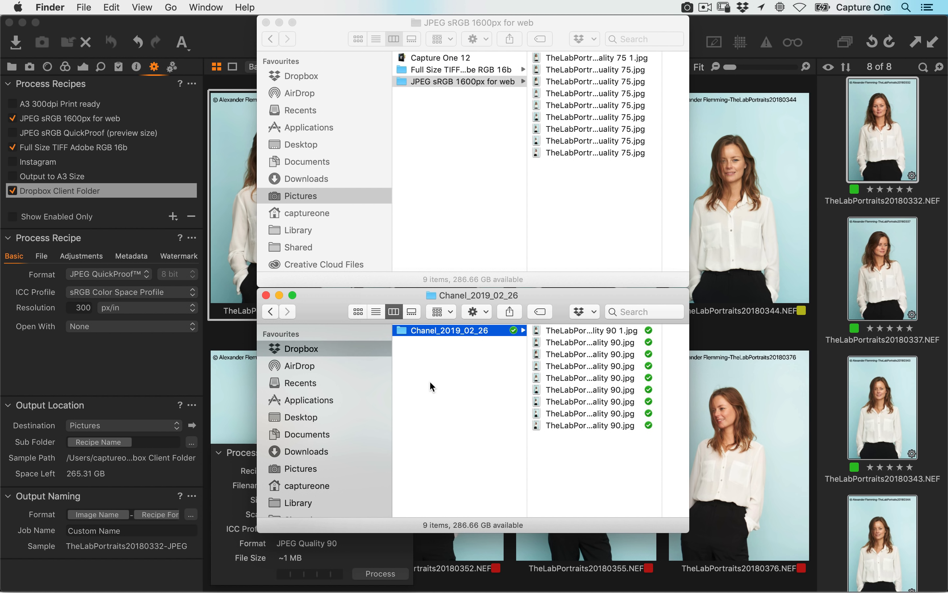
{"action": "right_click", "coordinate": [445, 331]}
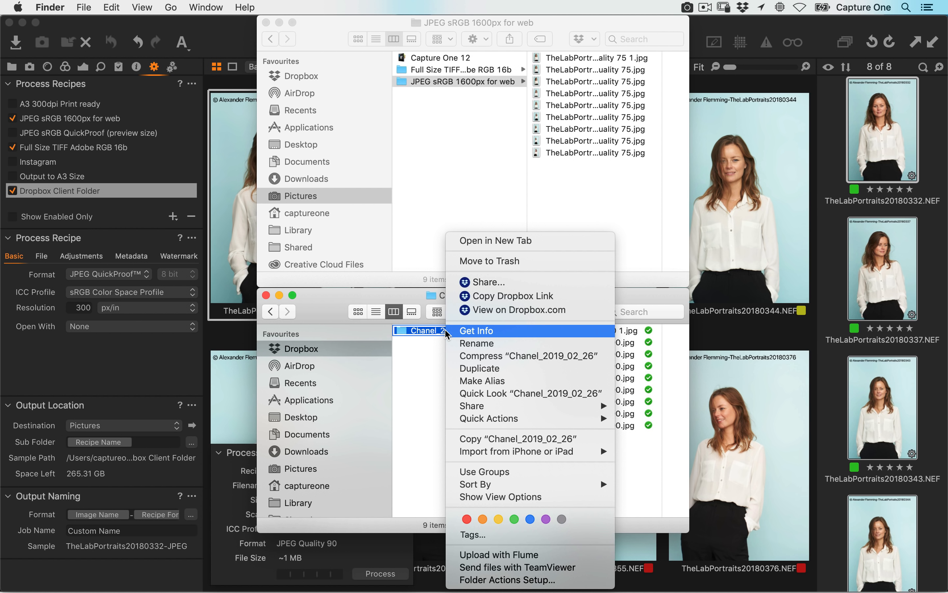
{"action": "left_click", "coordinate": [518, 297]}
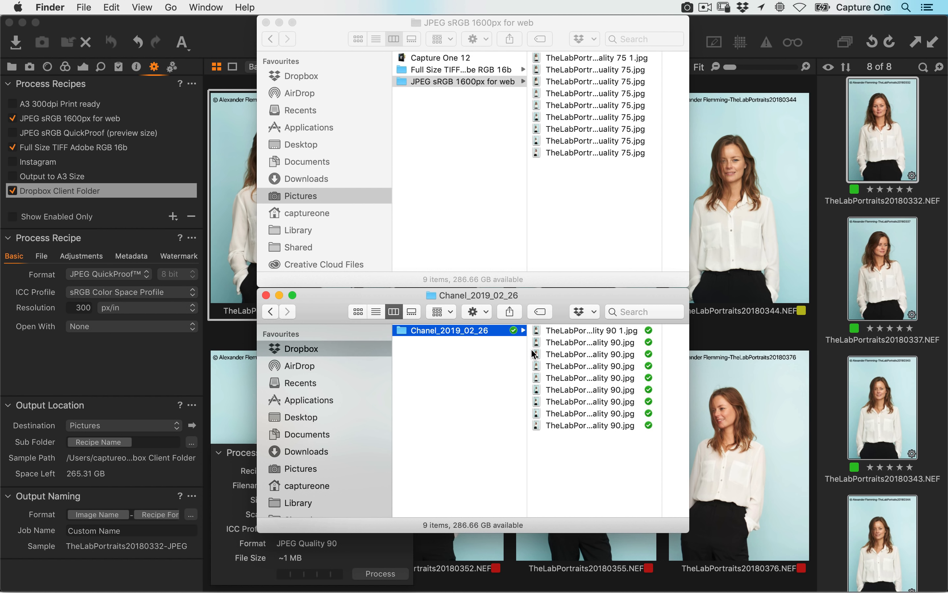
- Return to Capture One and review the Dropbox Client Folder recipe's root folder and sub folder settings
{"action": "left_click", "coordinate": [21, 259]}
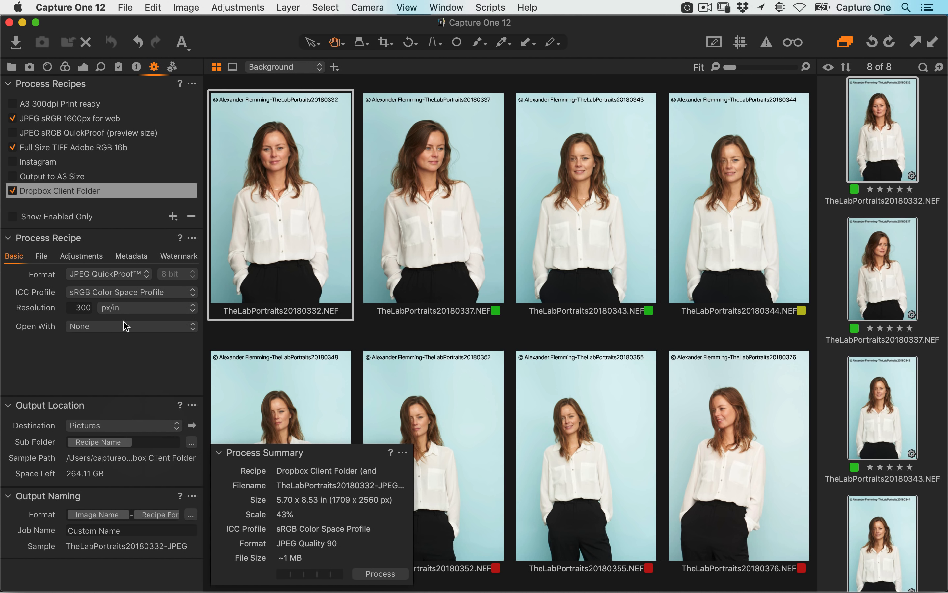
{"action": "left_click", "coordinate": [119, 425]}
{"action": "left_click", "coordinate": [72, 151]}
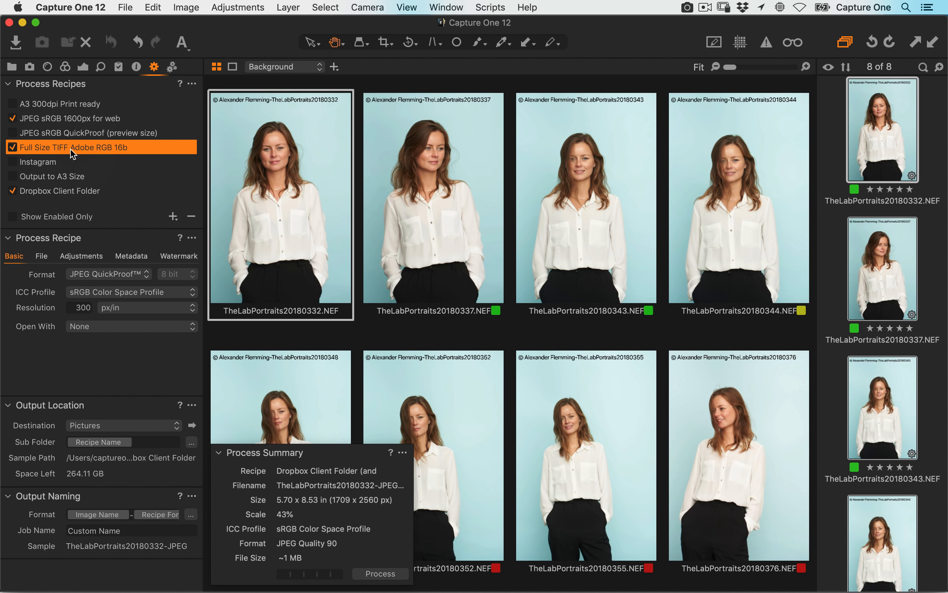
{"action": "left_click", "coordinate": [62, 191]}
{"action": "left_click", "coordinate": [41, 256]}
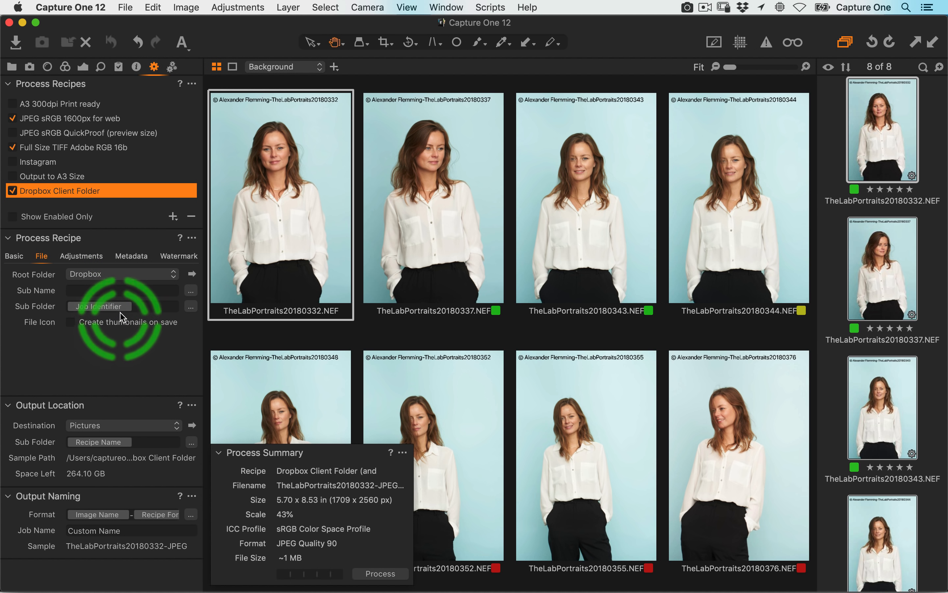
{"action": "left_click", "coordinate": [150, 306]}
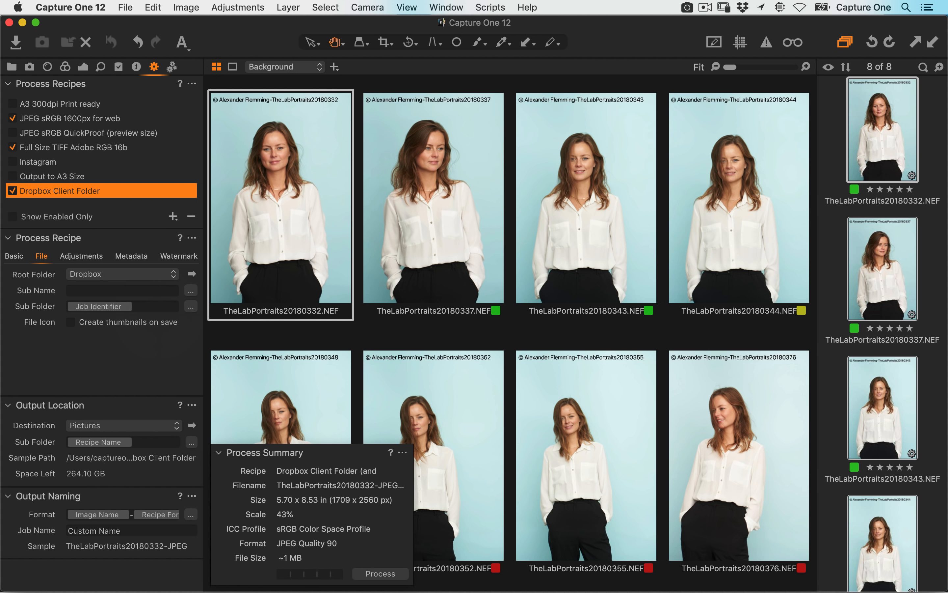
- Examine the Open With choices in the Dropbox Client Folder recipe's basic settings, leaving them unchanged
{"action": "left_click", "coordinate": [14, 255]}
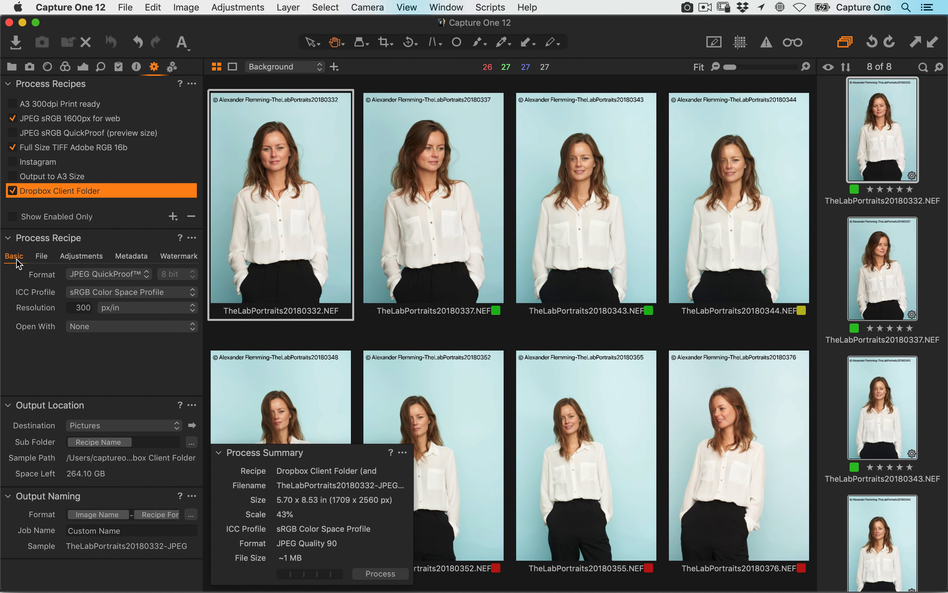
{"action": "left_click", "coordinate": [82, 329]}
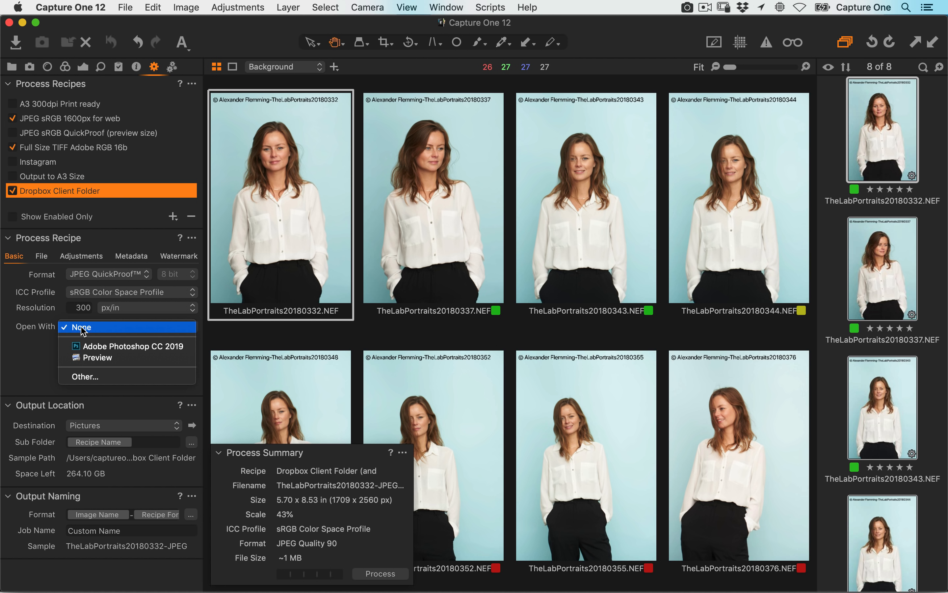
{"action": "left_click", "coordinate": [94, 377]}
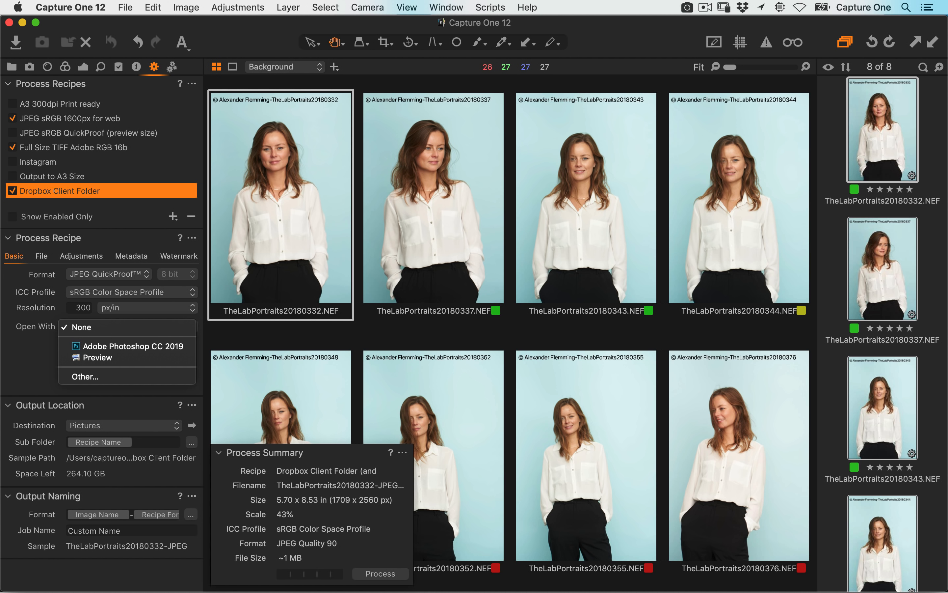
{"action": "key", "text": "Escape"}
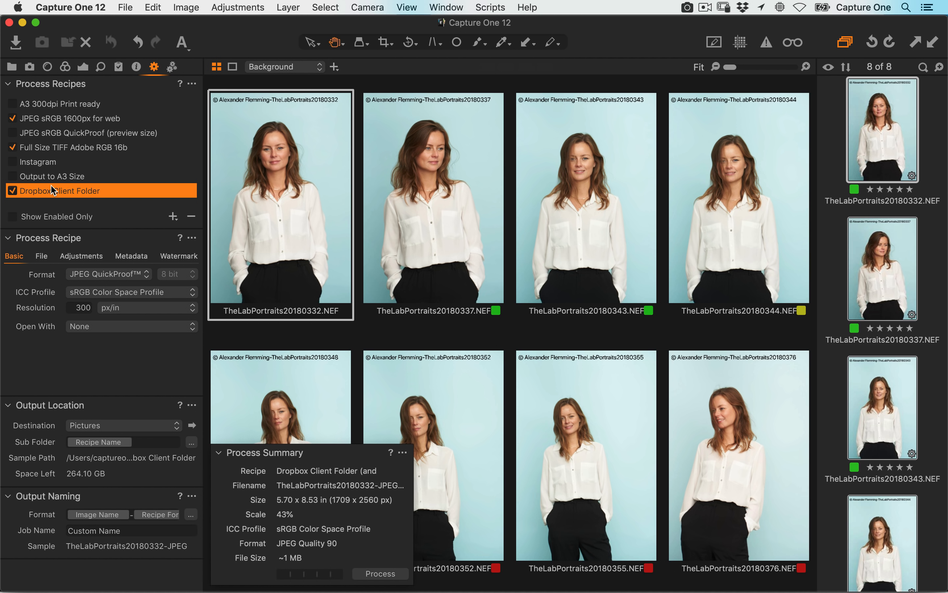
{"action": "left_click", "coordinate": [70, 192]}
- Open the Plugins preferences and reposition the preferences window over the workspace
{"action": "left_click", "coordinate": [100, 5]}
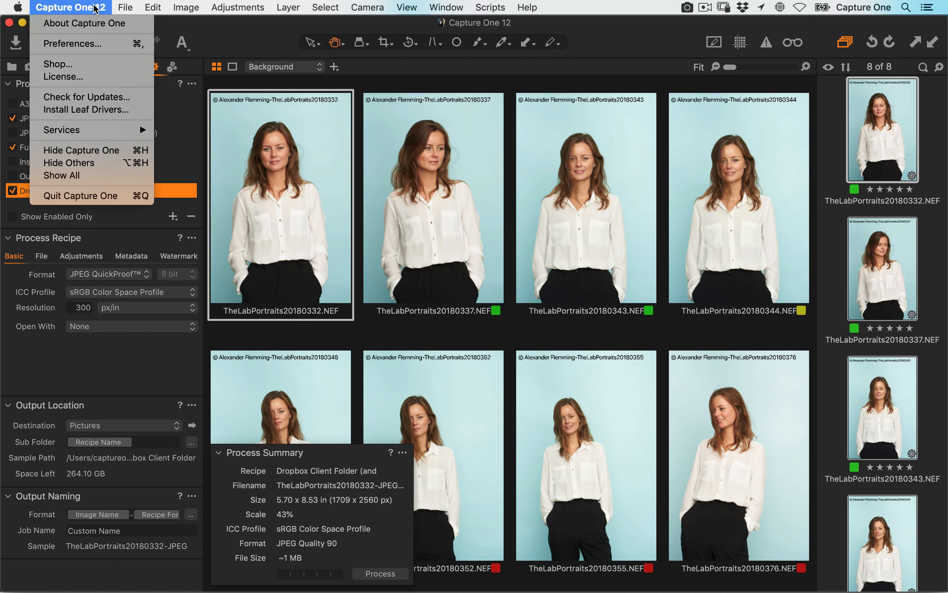
{"action": "left_click", "coordinate": [92, 46]}
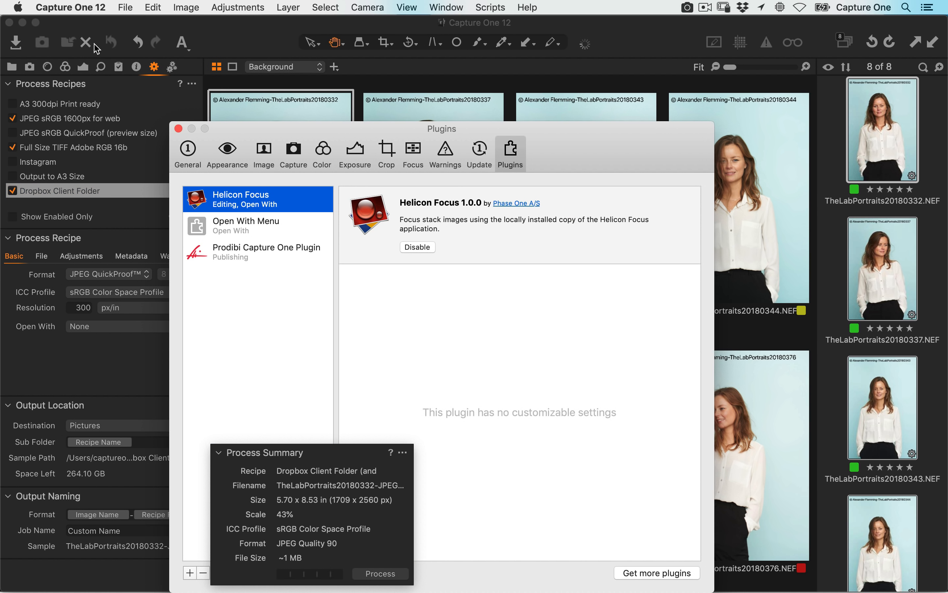
{"action": "left_click_drag", "start_coordinate": [264, 126], "coordinate": [173, 53]}
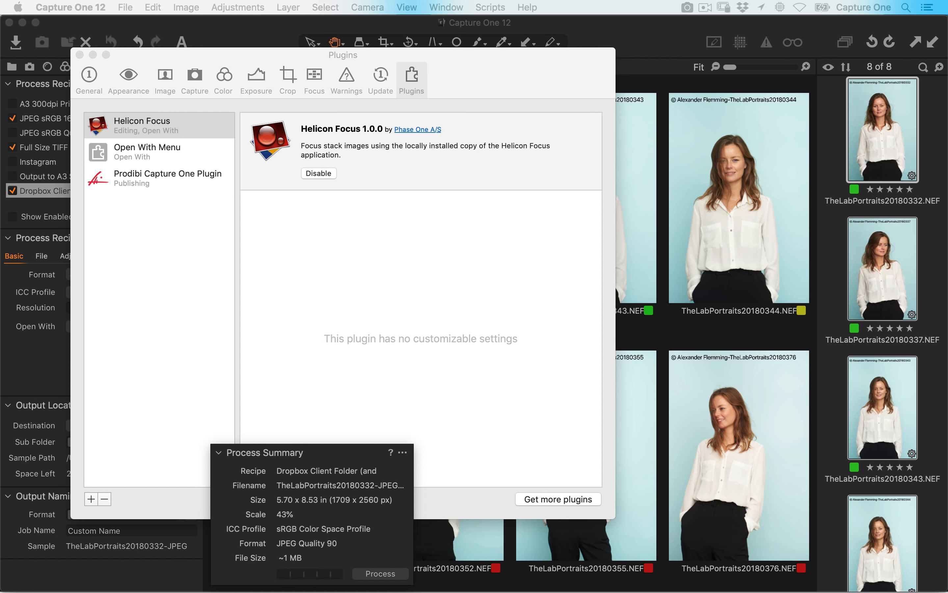
- Bring the Chrome window on screen, open the Prodibi website from the search results, and enlarge the browser window
{"action": "left_click_drag", "start_coordinate": [148, 370], "coordinate": [697, 71]}
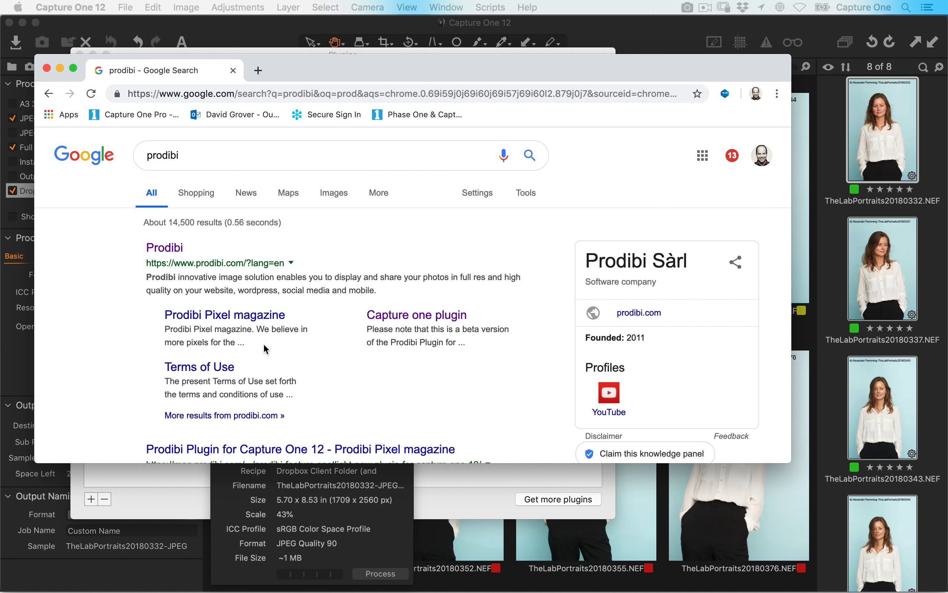
{"action": "left_click", "coordinate": [201, 266]}
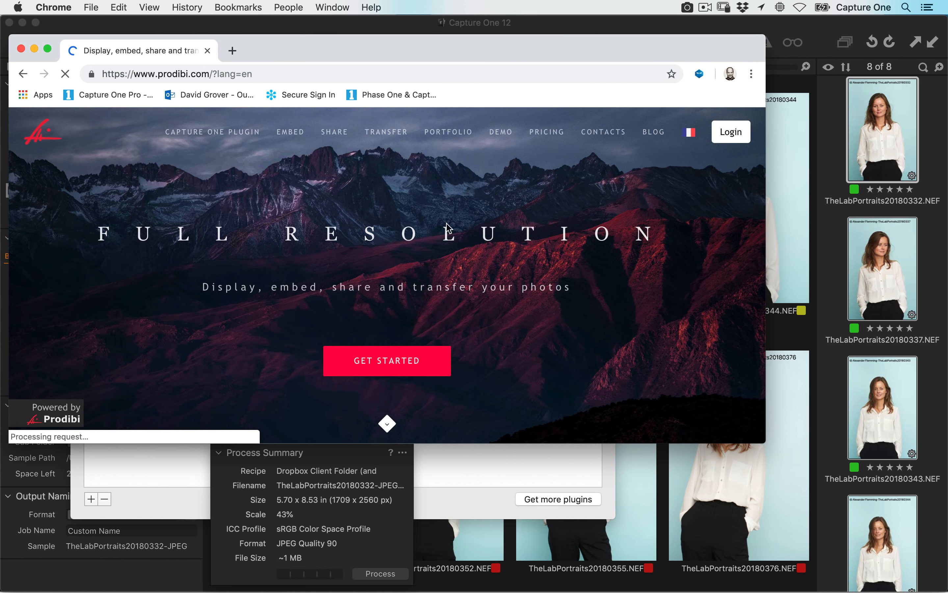
{"action": "left_click_drag", "start_coordinate": [765, 443], "coordinate": [868, 569]}
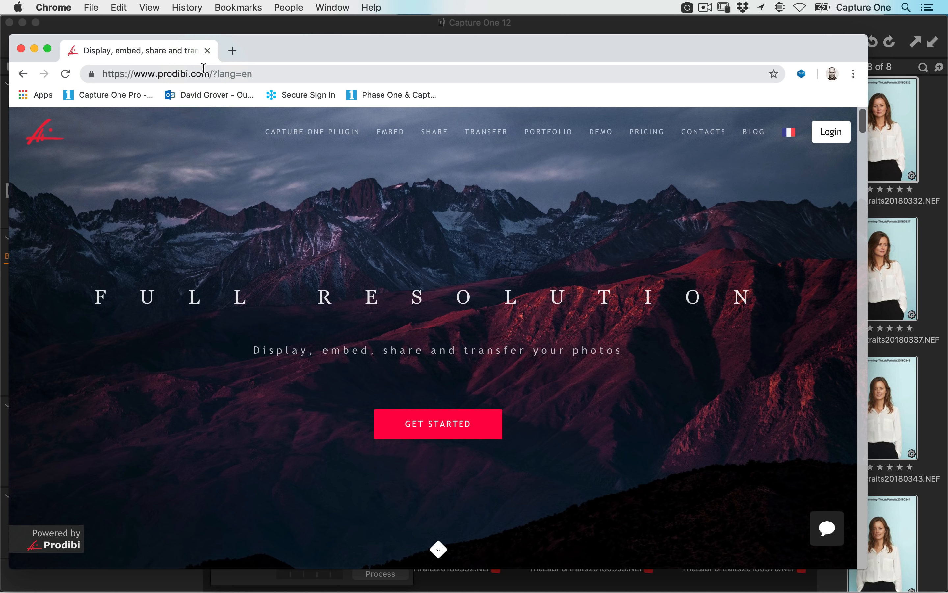
- Copy the Prodibi website's address and paste it into GoToMeeting
{"action": "left_click", "coordinate": [268, 73]}
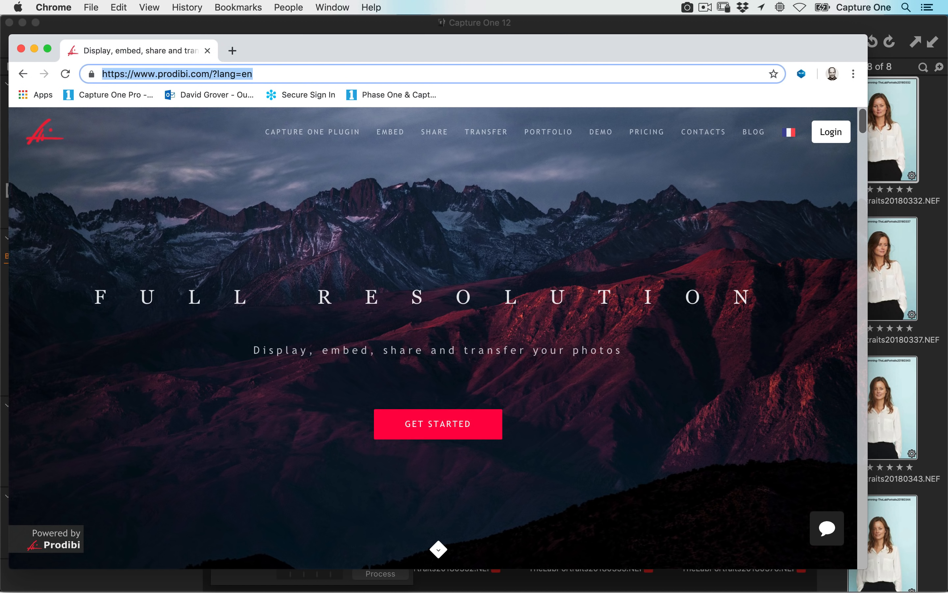
{"action": "key", "text": "super+Tab"}
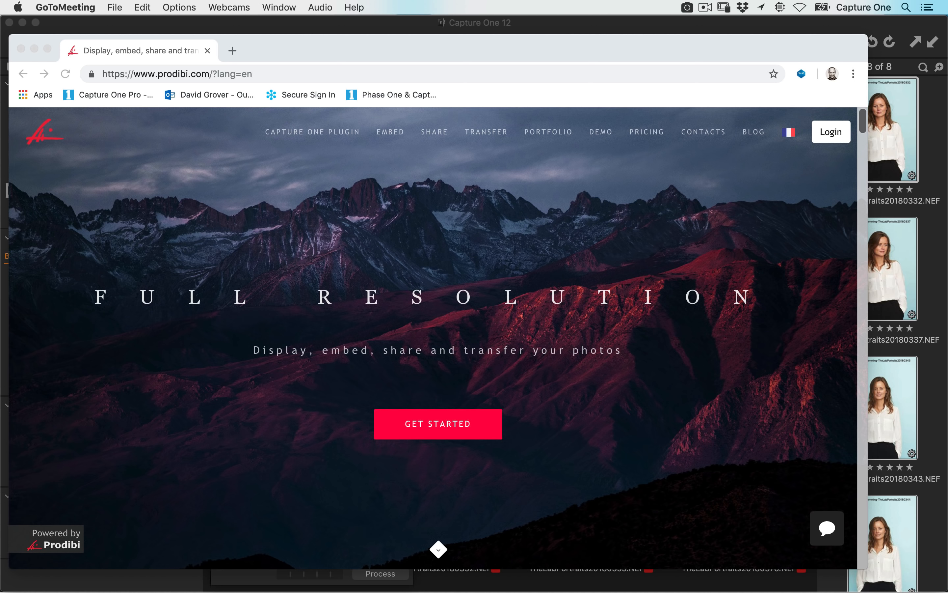
{"action": "key", "text": "super+v"}
- View the Capture One Plugin page on the Prodibi website, and move the browser window off the screen
{"action": "left_click", "coordinate": [337, 135]}
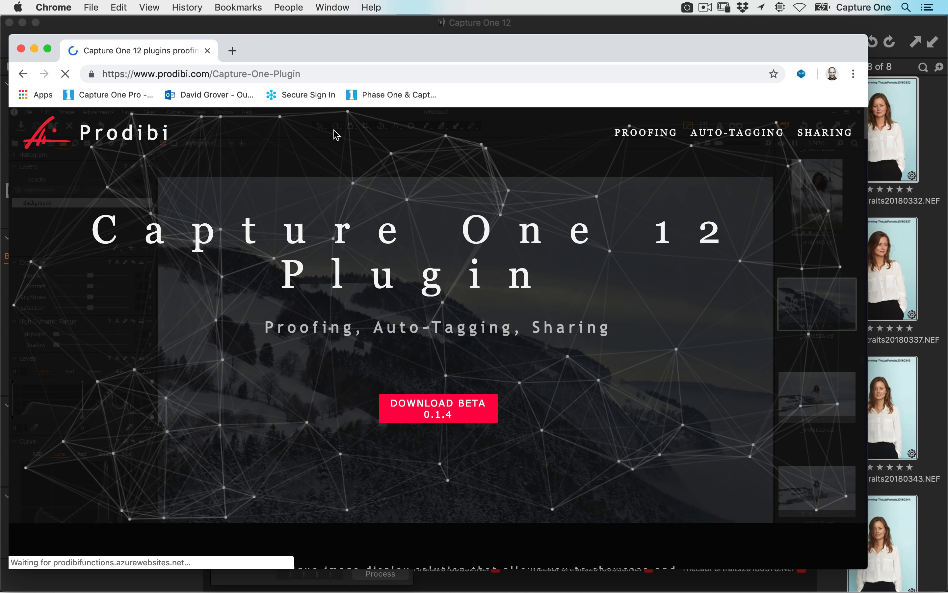
{"action": "left_click", "coordinate": [450, 415]}
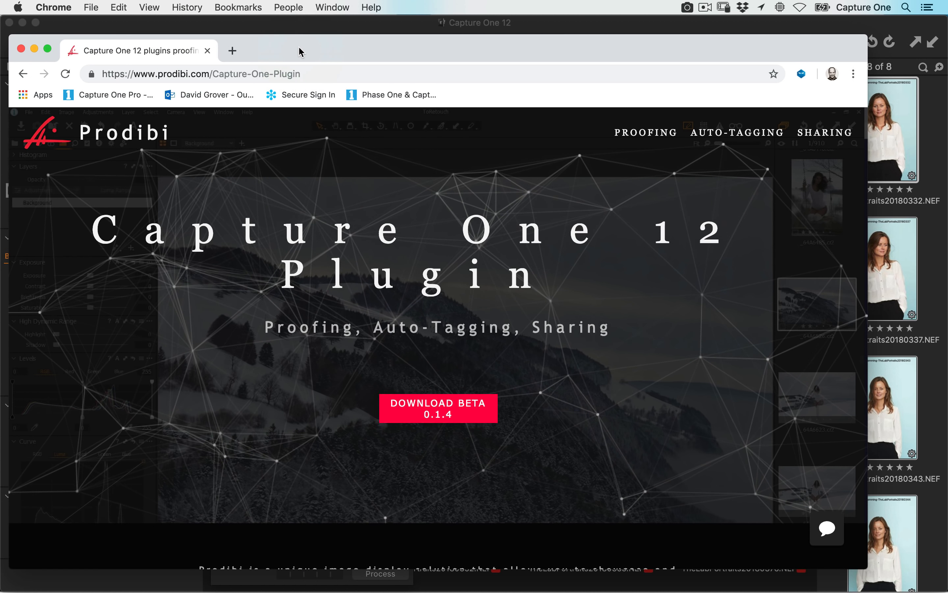
{"action": "left_click_drag", "start_coordinate": [301, 51], "coordinate": [946, 78]}
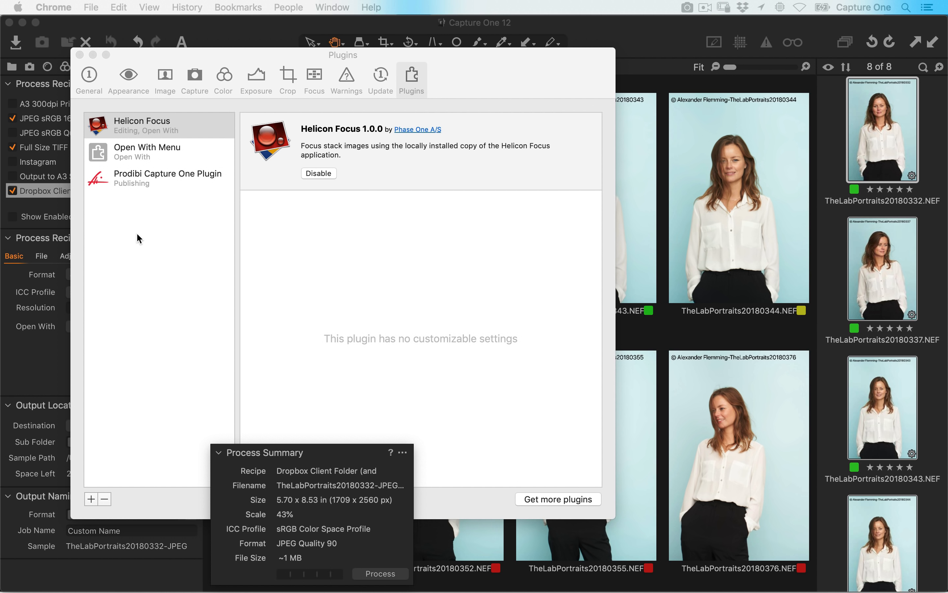
- Show the file chooser for adding a plugin, cancel it, and select the Prodibi Capture One Plugin in the preferences
{"action": "left_click", "coordinate": [91, 499]}
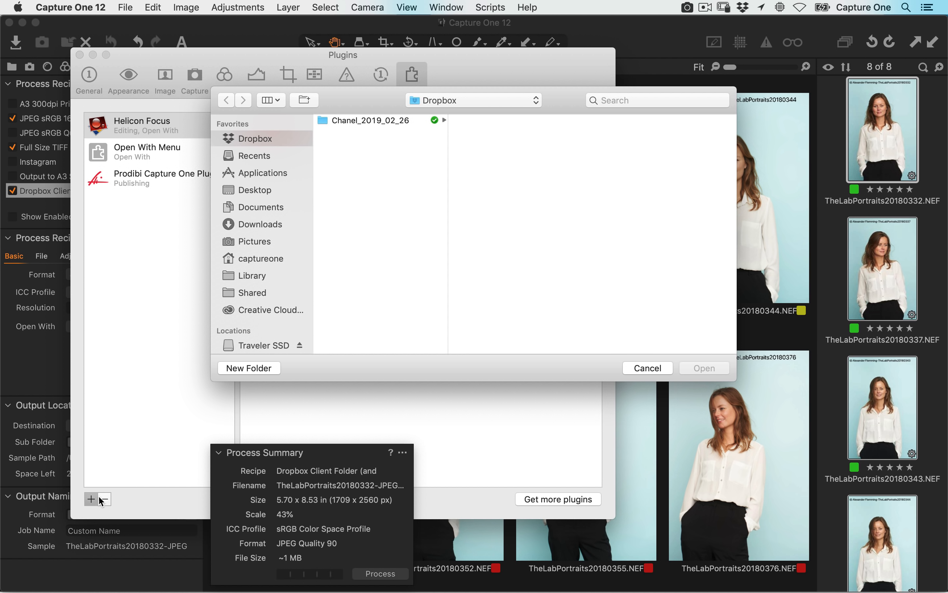
{"action": "left_click", "coordinate": [649, 369]}
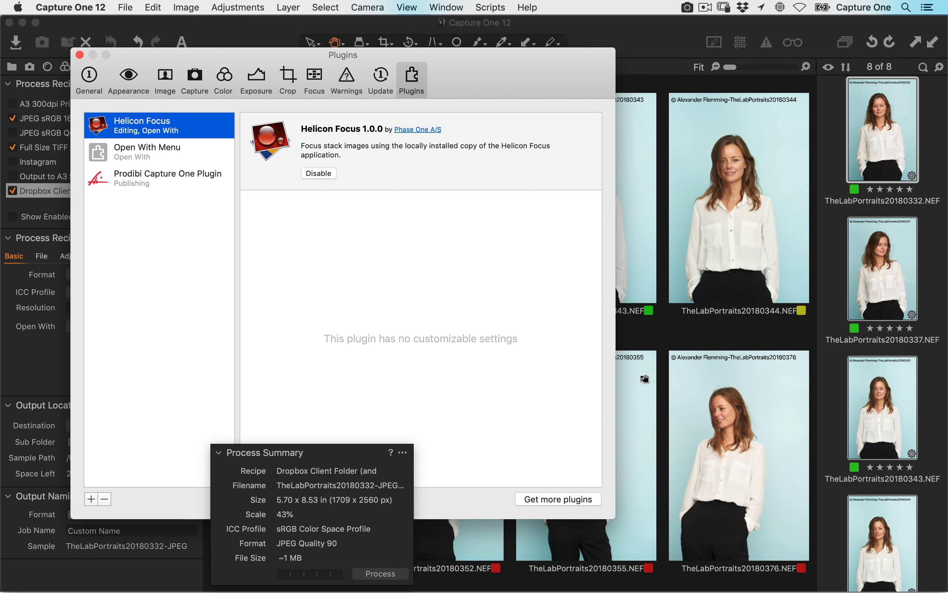
{"action": "left_click", "coordinate": [151, 177]}
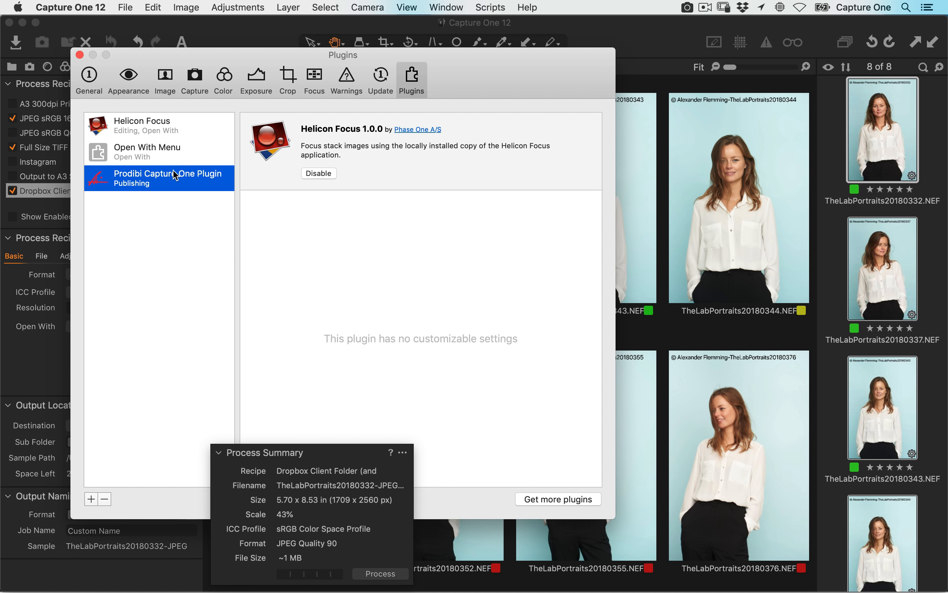
- View the Prodibi Capture One Plugin's connection settings and bring the main Capture One window to the front
{"action": "left_click", "coordinate": [387, 244]}
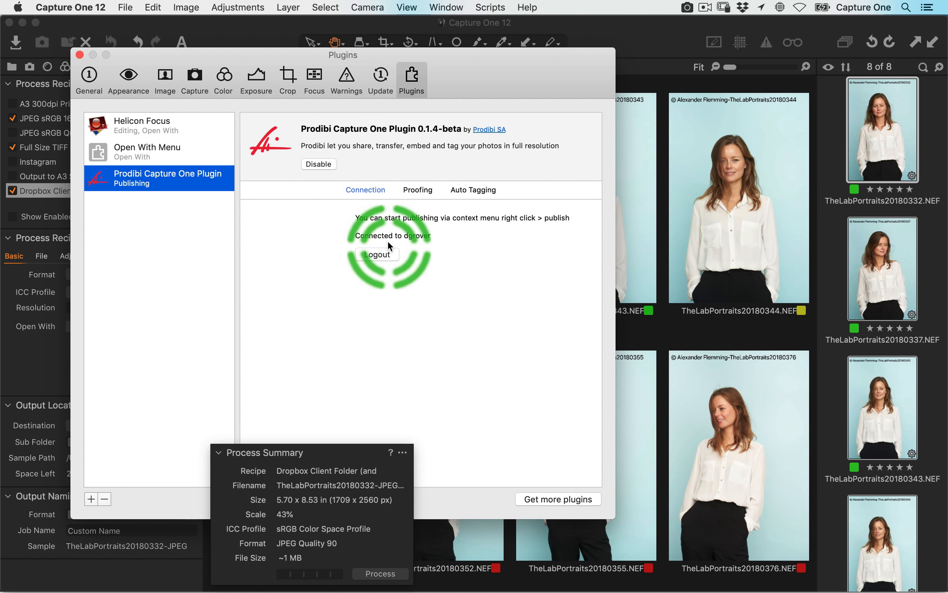
{"action": "left_click", "coordinate": [628, 55]}
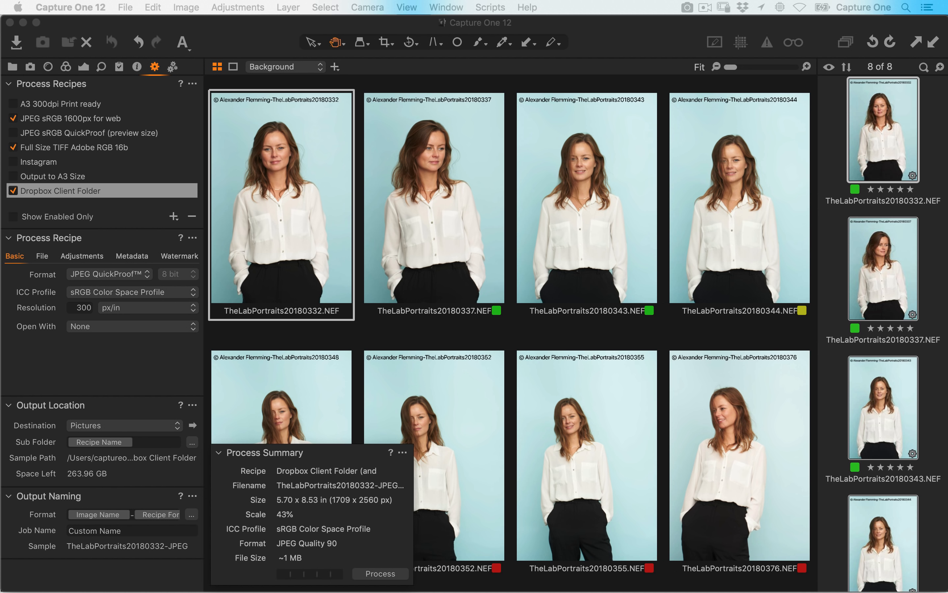
{"action": "left_click", "coordinate": [879, 151]}
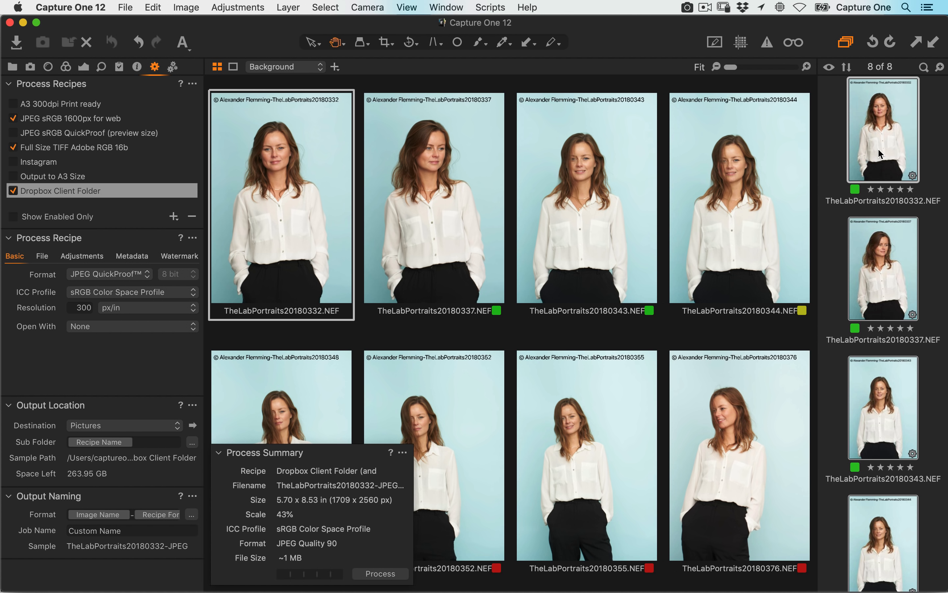
- Select the Full Size TIFF Adobe RGB 16b recipe and select all eight portraits
{"action": "key", "text": "super+d"}
{"action": "left_click", "coordinate": [884, 149]}
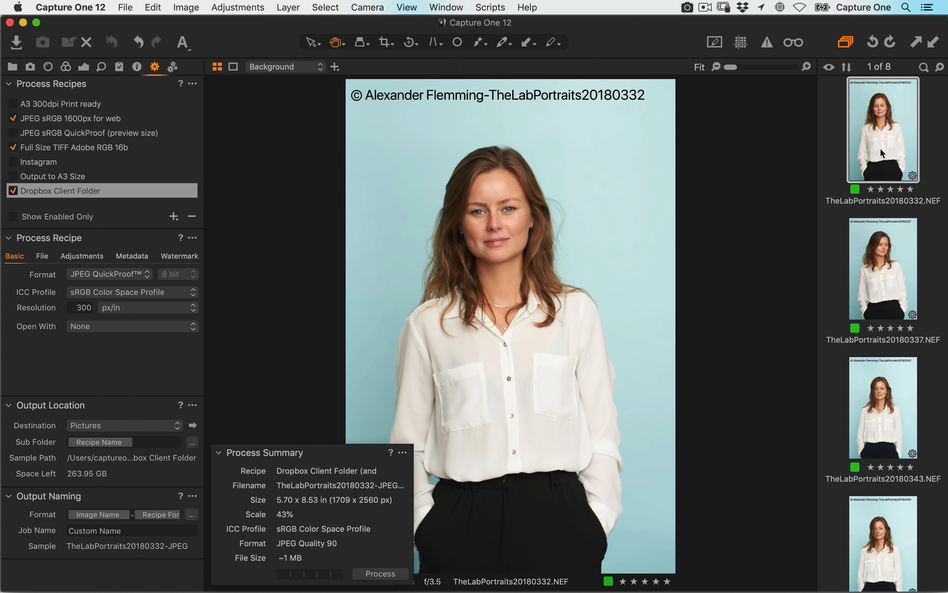
{"action": "left_click", "coordinate": [76, 150]}
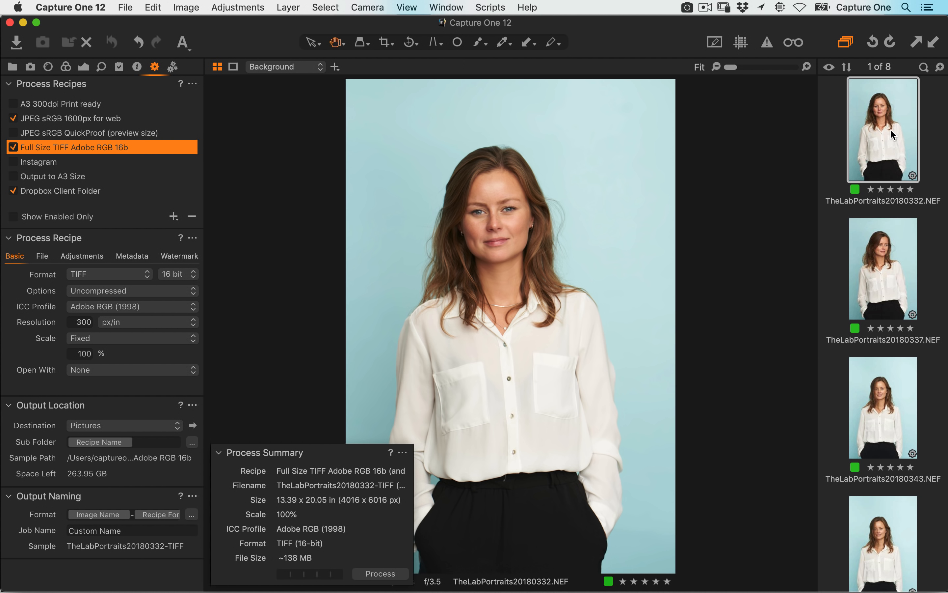
{"action": "key", "text": "super+a"}
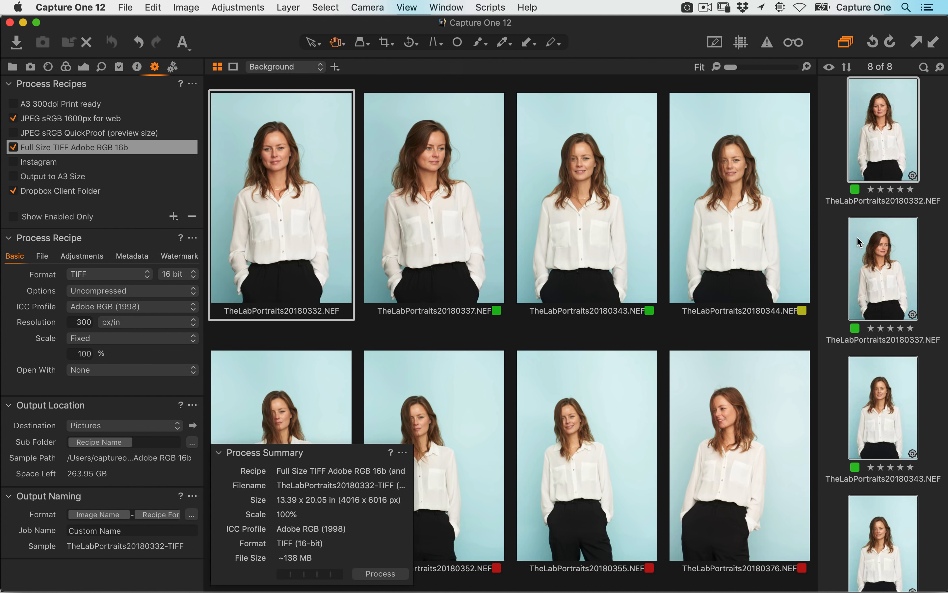
- Start publishing the selected portraits with Prodibi - Share web gallery and review its album and basic export settings
{"action": "right_click", "coordinate": [874, 148]}
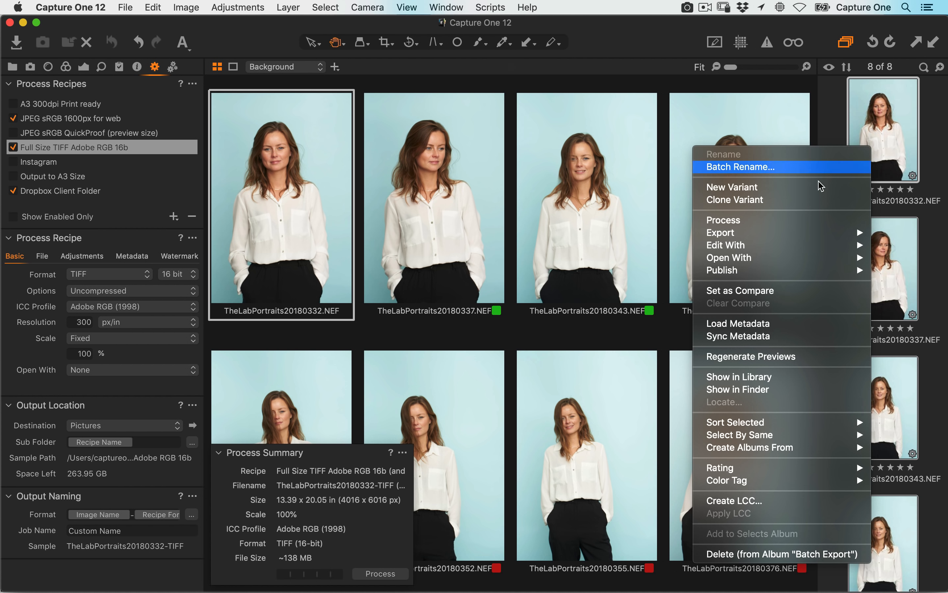
{"action": "mouse_move", "coordinate": [760, 275]}
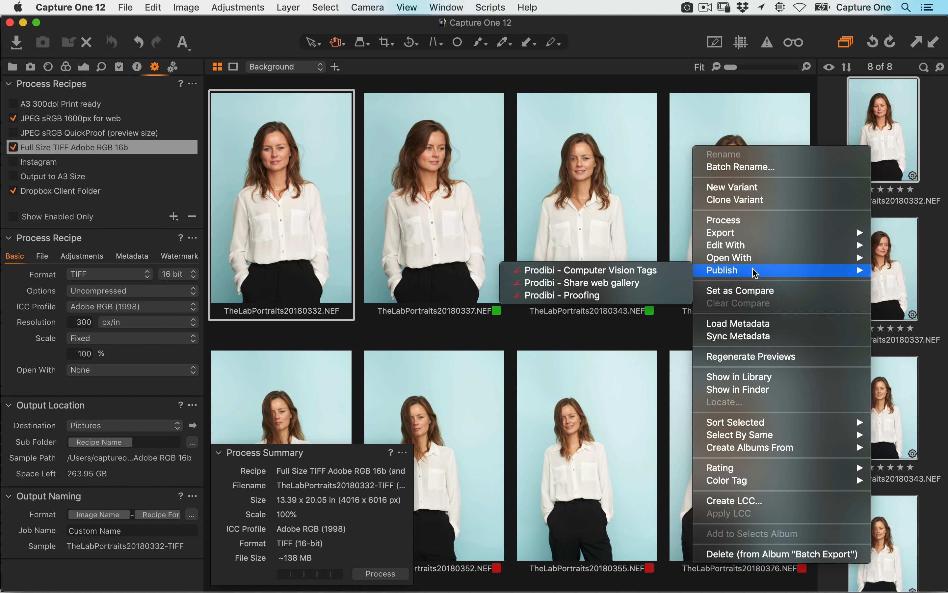
{"action": "left_click", "coordinate": [629, 283]}
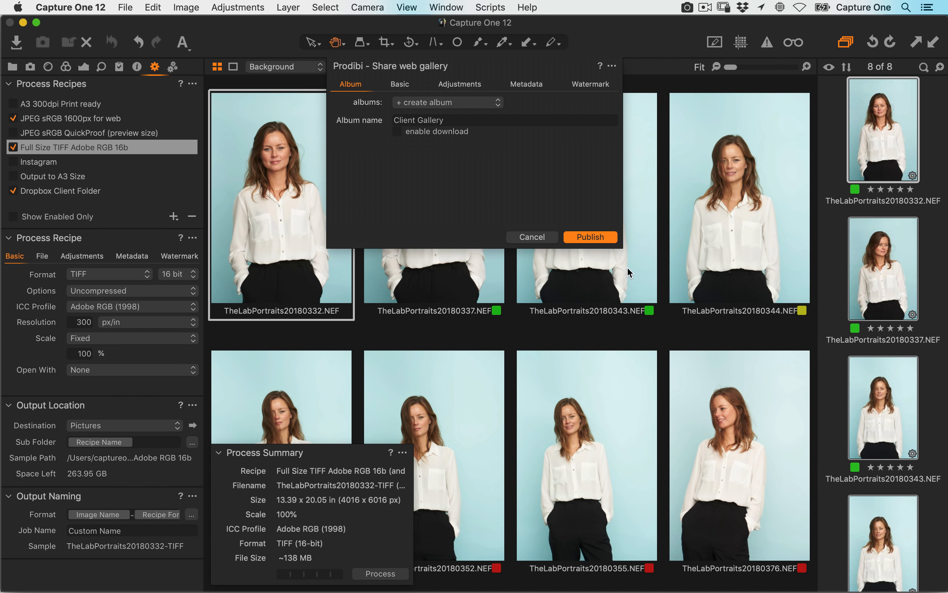
{"action": "left_click_drag", "start_coordinate": [452, 120], "coordinate": [297, 117]}
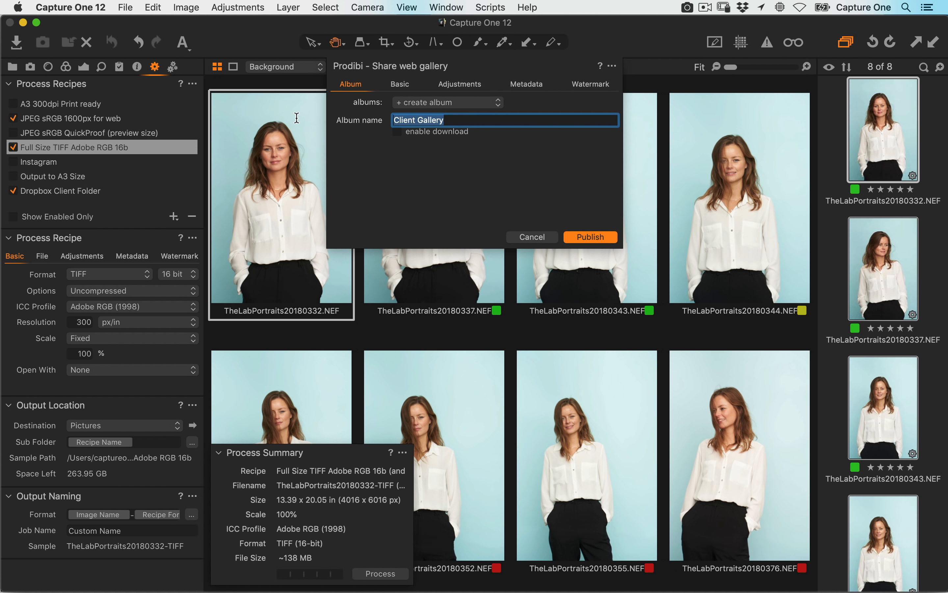
{"action": "left_click", "coordinate": [414, 86]}
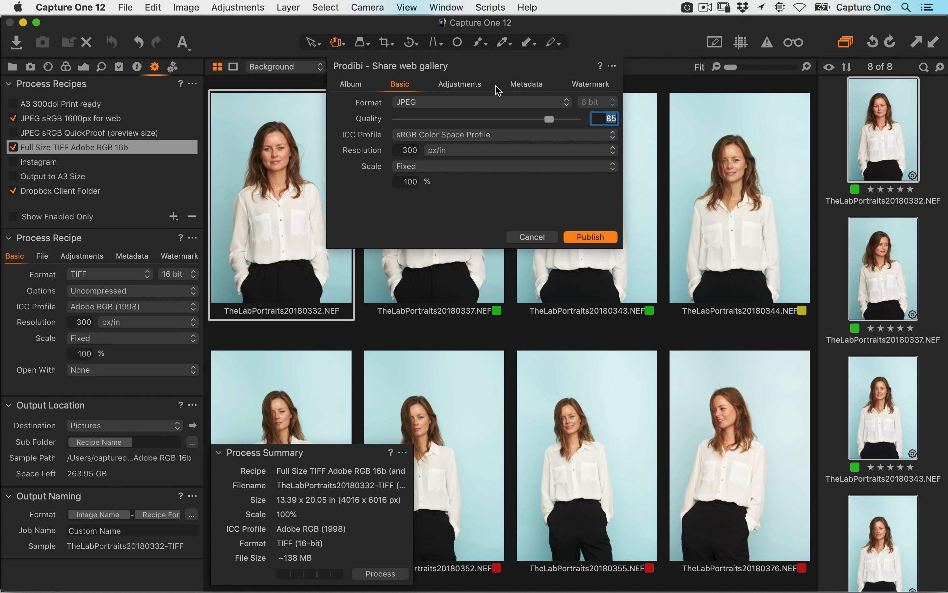
- Set the watermark kind of the web gallery to Text
{"action": "left_click", "coordinate": [591, 85]}
{"action": "left_click", "coordinate": [483, 103]}
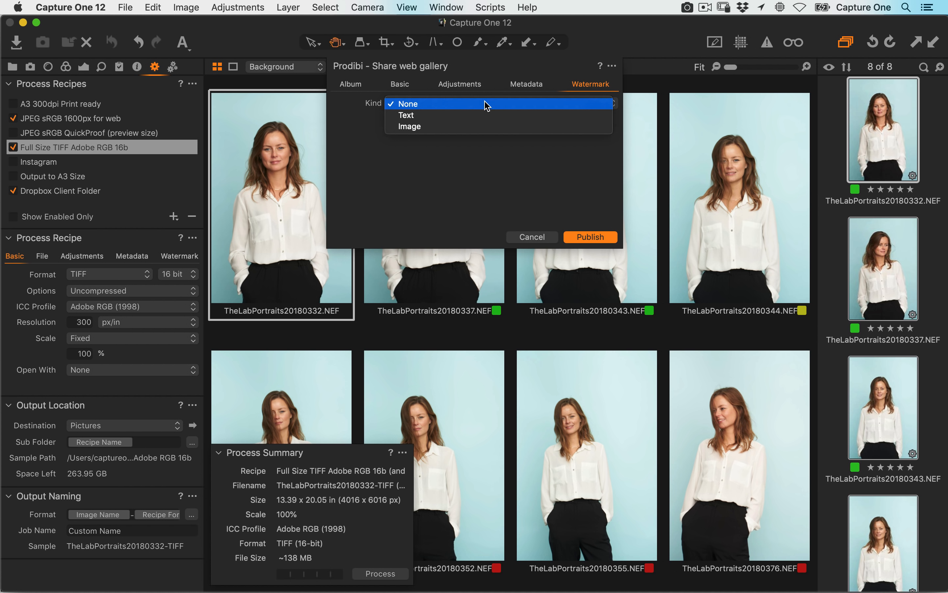
{"action": "left_click", "coordinate": [466, 115]}
{"action": "left_click", "coordinate": [436, 120]}
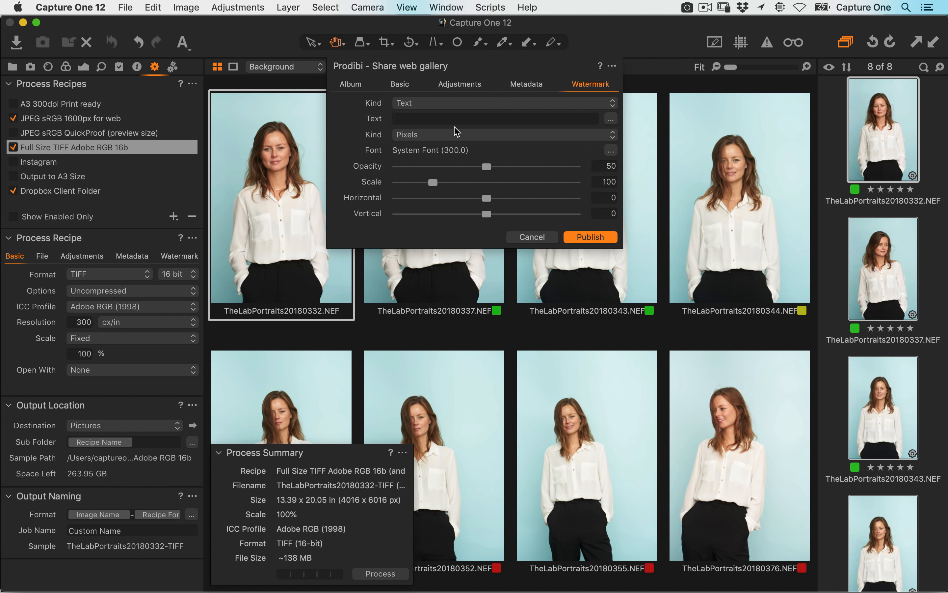
- Try "job" as the gallery's watermark text and clear the field
{"action": "type", "text": "job"}
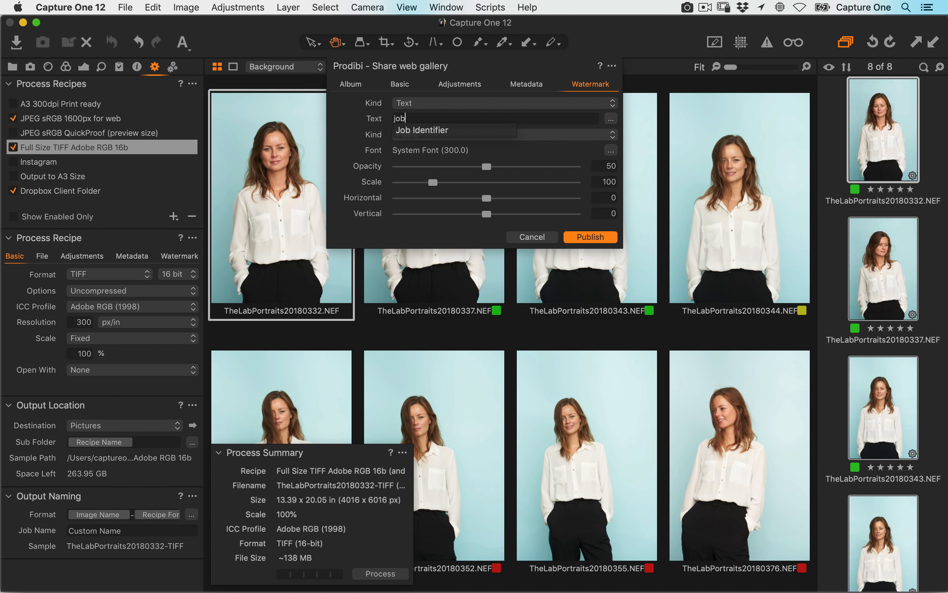
{"action": "key", "text": "BackSpace"}
{"action": "key", "text": "BackSpace"}
{"action": "key", "text": "BackSpace"}
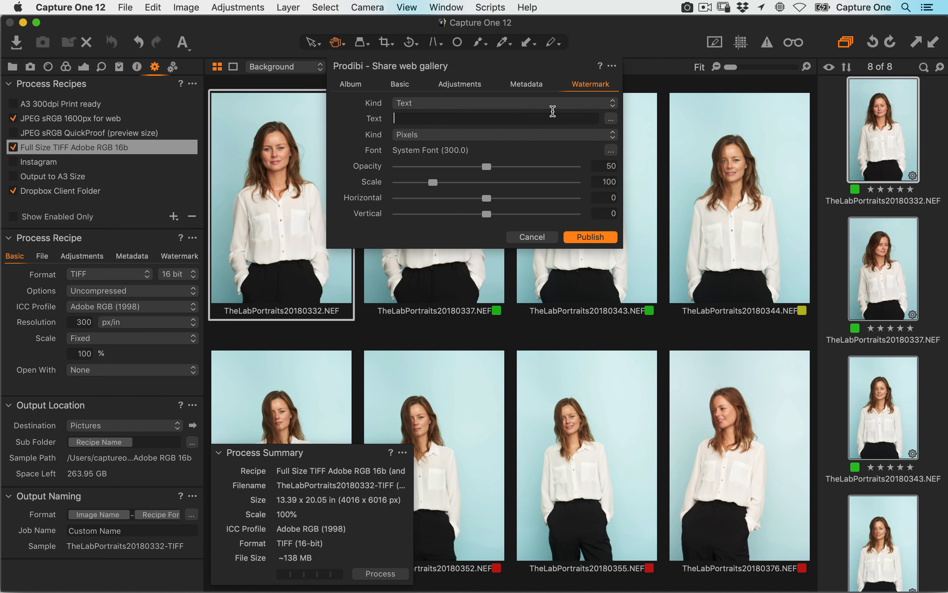
- Review the gallery's basic export settings and set its sharpening to Output Sharpening for Screen
{"action": "left_click", "coordinate": [460, 84]}
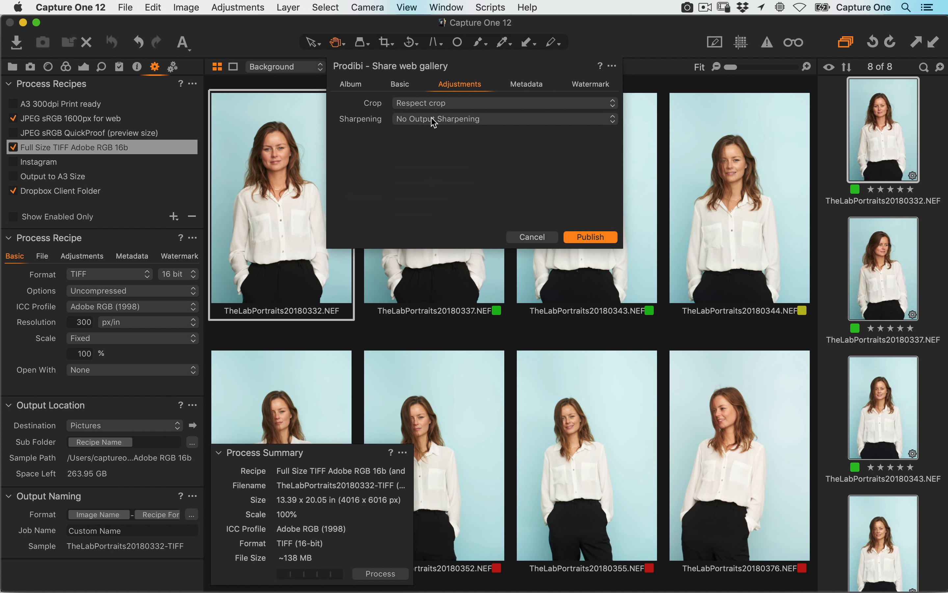
{"action": "left_click", "coordinate": [365, 87]}
{"action": "left_click", "coordinate": [401, 88]}
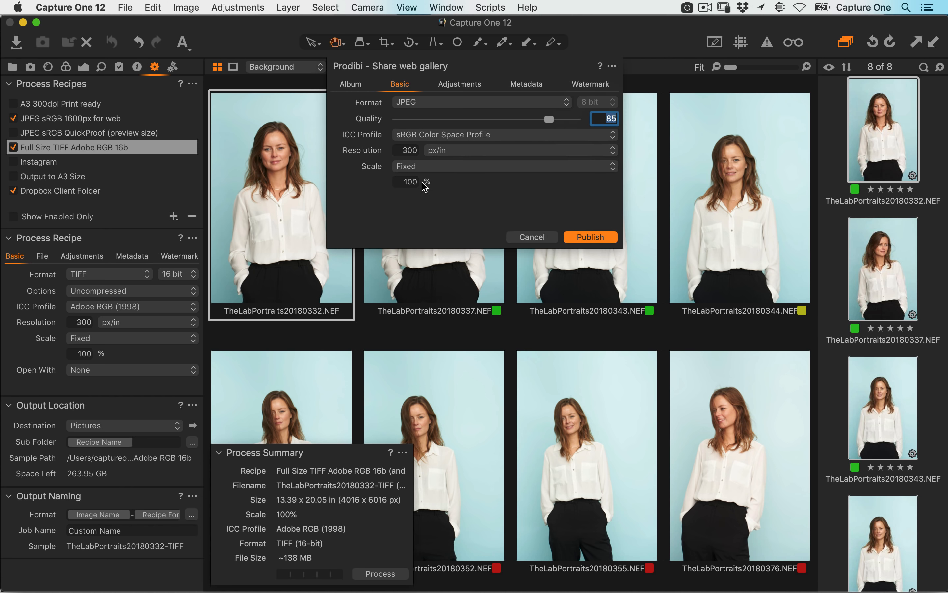
{"action": "left_click", "coordinate": [466, 84]}
{"action": "left_click", "coordinate": [447, 119]}
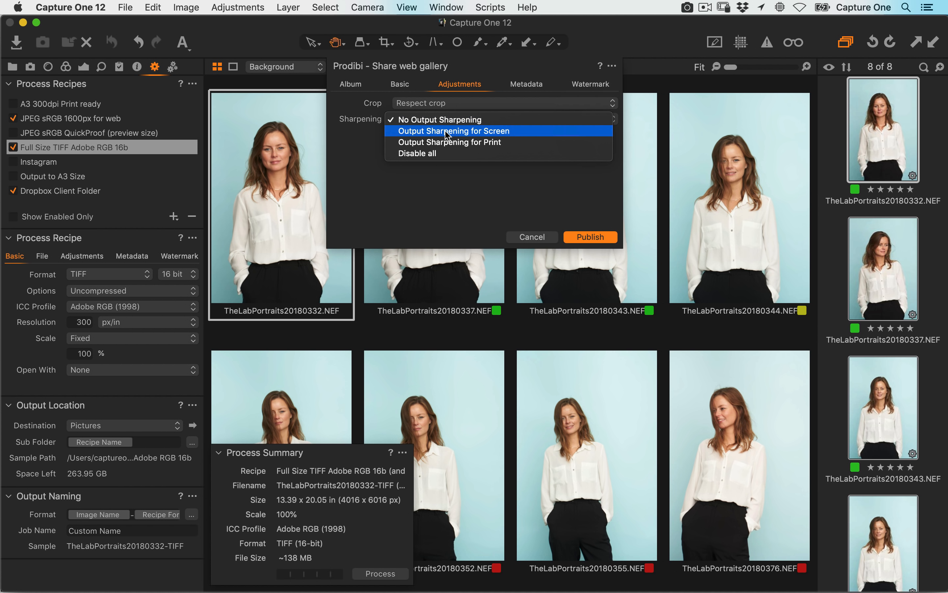
{"action": "left_click", "coordinate": [445, 131]}
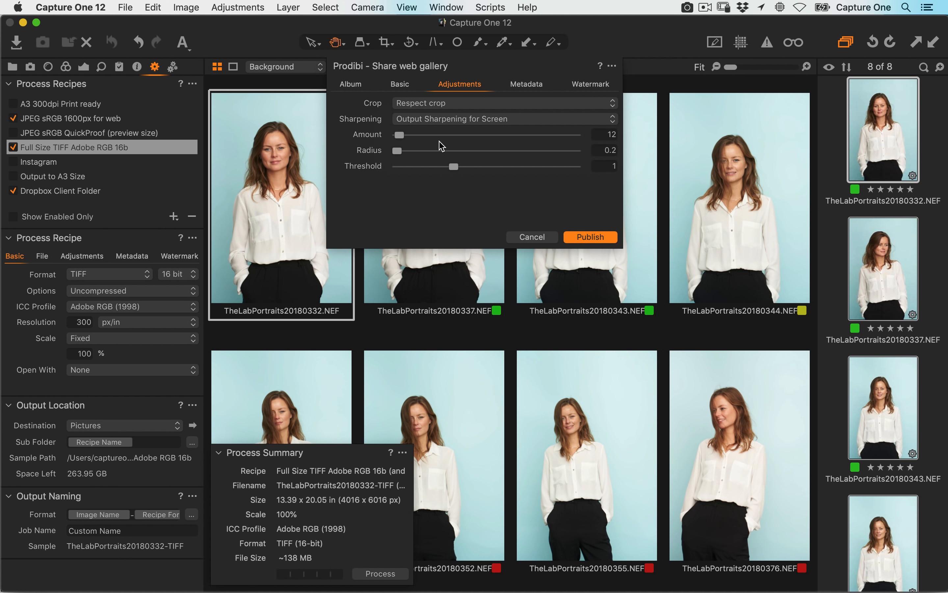
- Publish the portraits as the new Client Gallery album and show the Activities window
{"action": "left_click", "coordinate": [361, 86]}
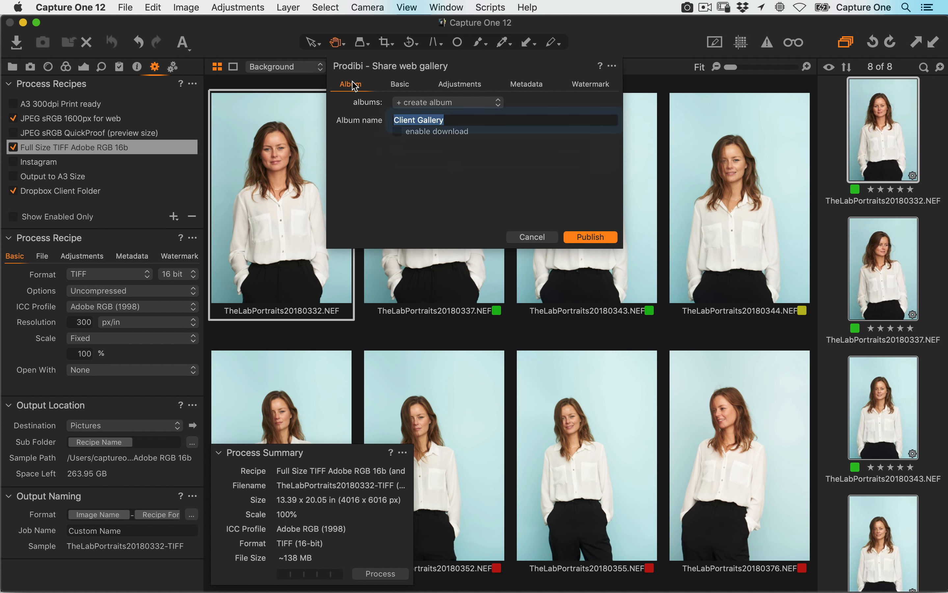
{"action": "left_click", "coordinate": [588, 238]}
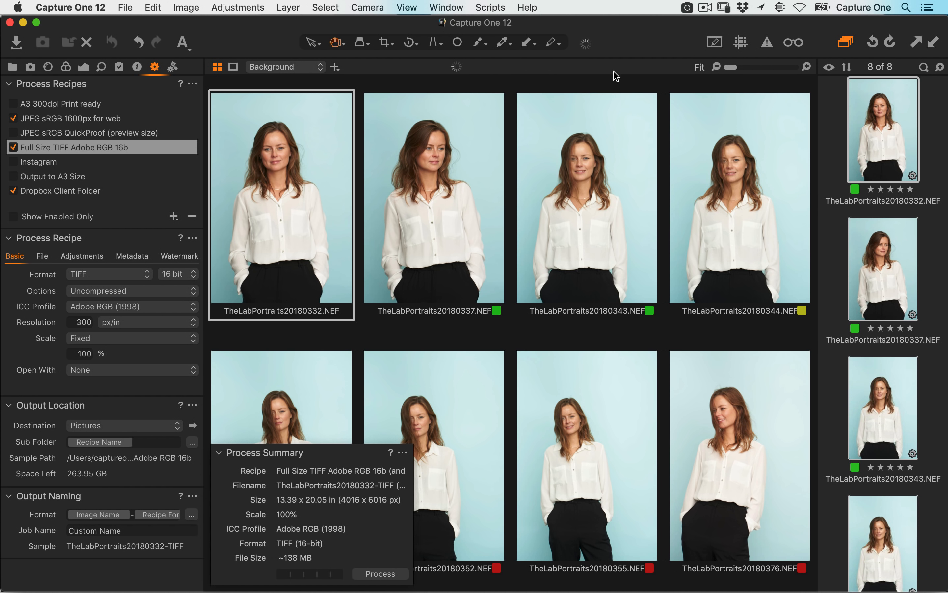
{"action": "left_click", "coordinate": [455, 8]}
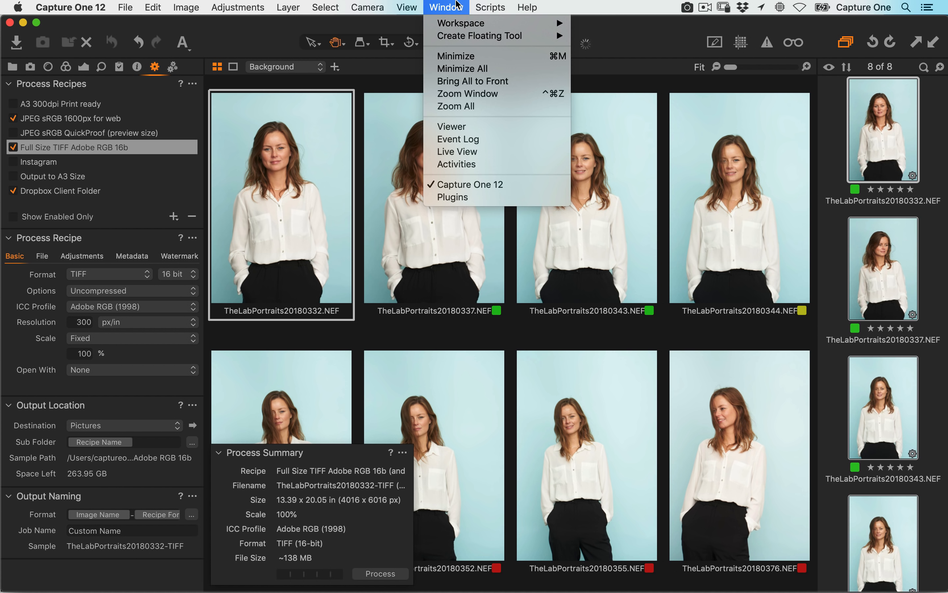
{"action": "left_click", "coordinate": [487, 166]}
{"action": "left_click", "coordinate": [455, 7]}
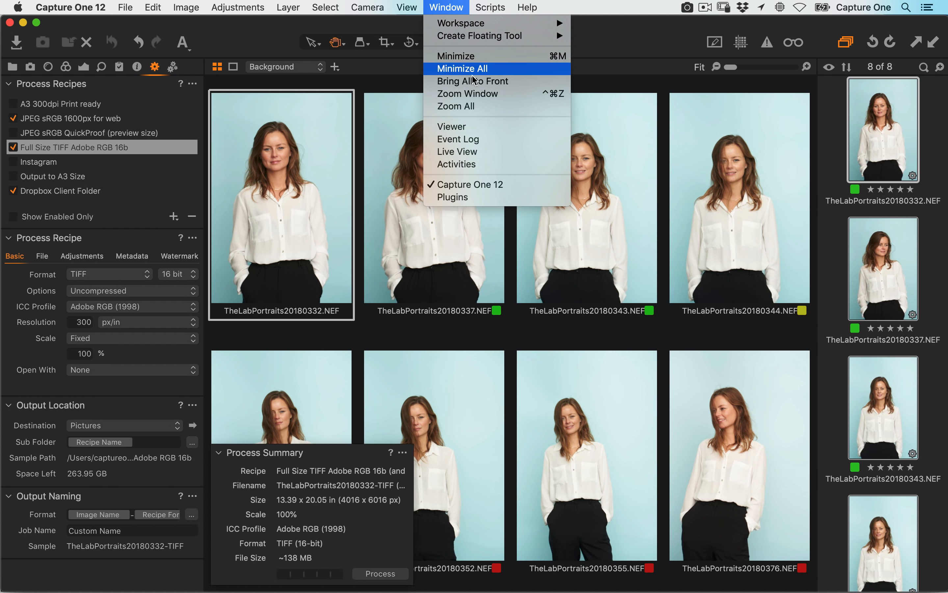
{"action": "left_click", "coordinate": [471, 162]}
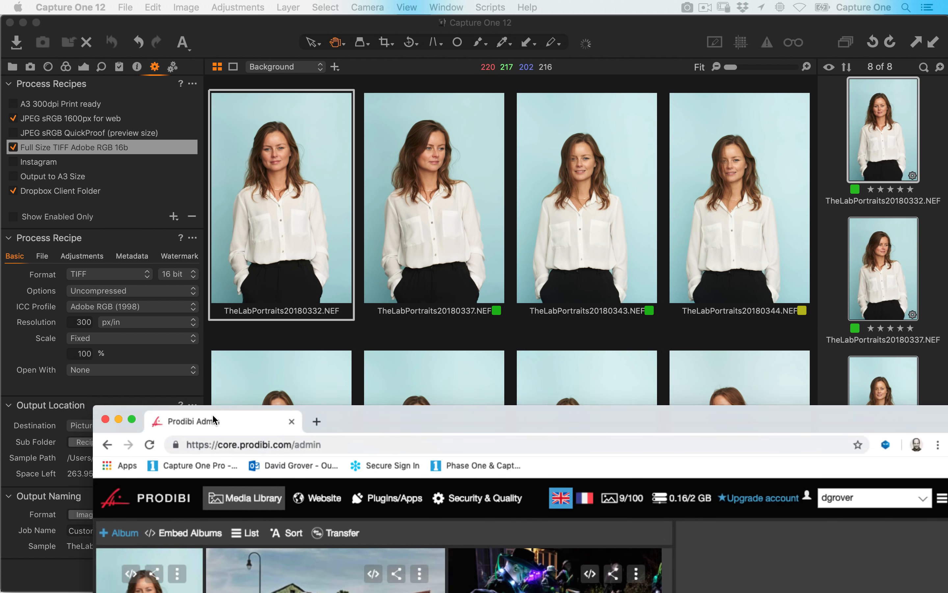
- Bring the Prodibi Admin browser window on screen, make the Client Gallery album public, and copy its sharing link
{"action": "left_click_drag", "start_coordinate": [213, 414], "coordinate": [192, 65]}
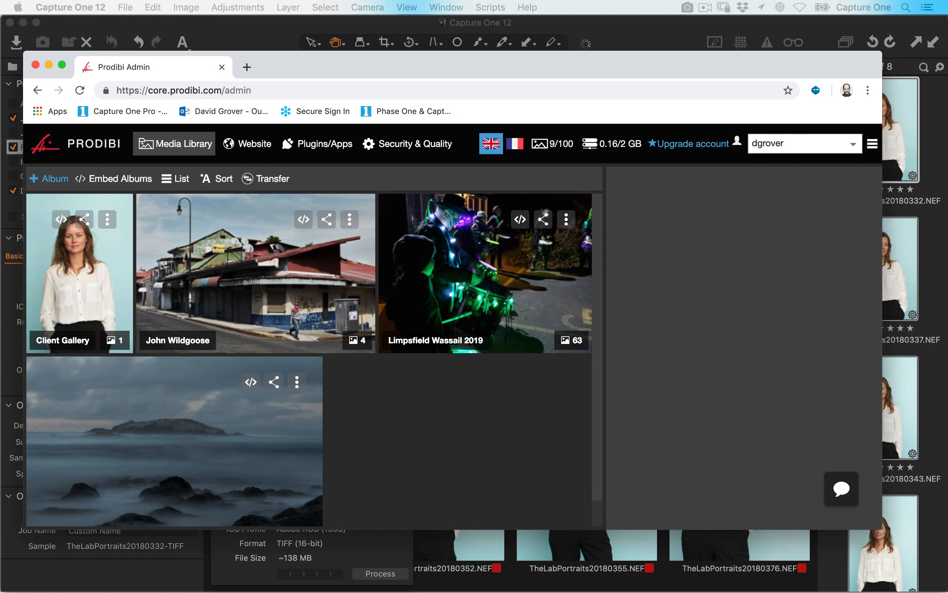
{"action": "left_click", "coordinate": [90, 222]}
{"action": "left_click", "coordinate": [662, 316]}
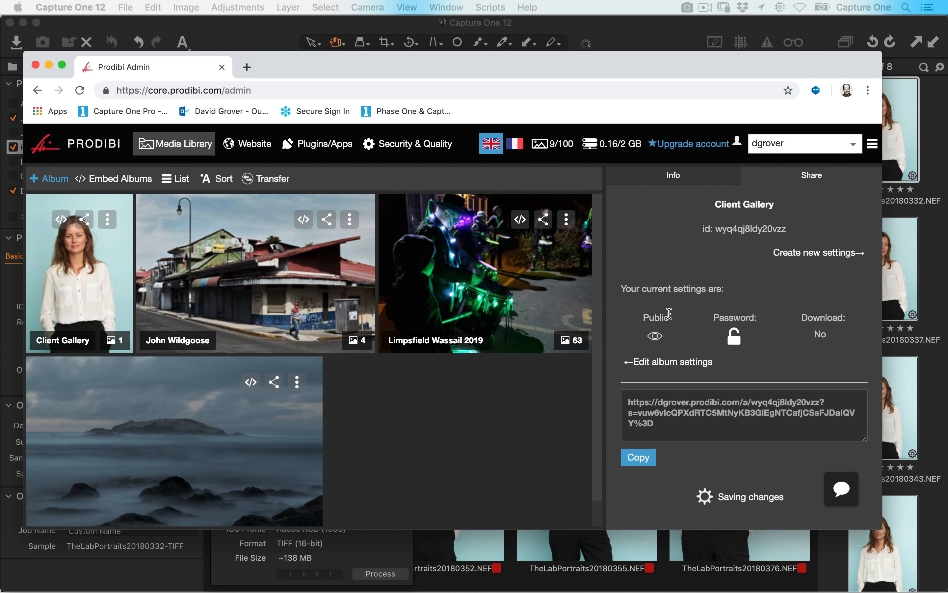
{"action": "left_click_drag", "start_coordinate": [665, 419], "coordinate": [609, 392]}
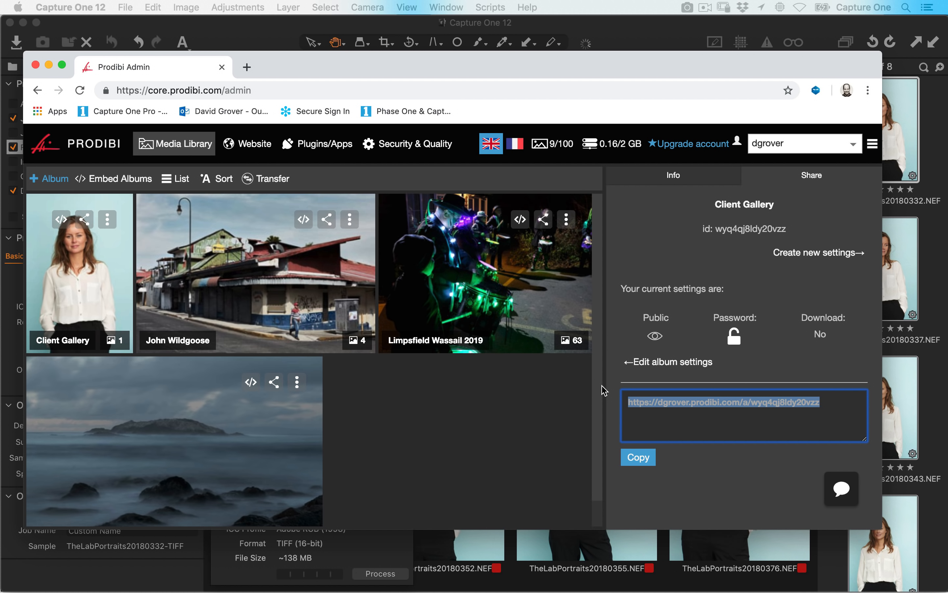
{"action": "left_click", "coordinate": [247, 68]}
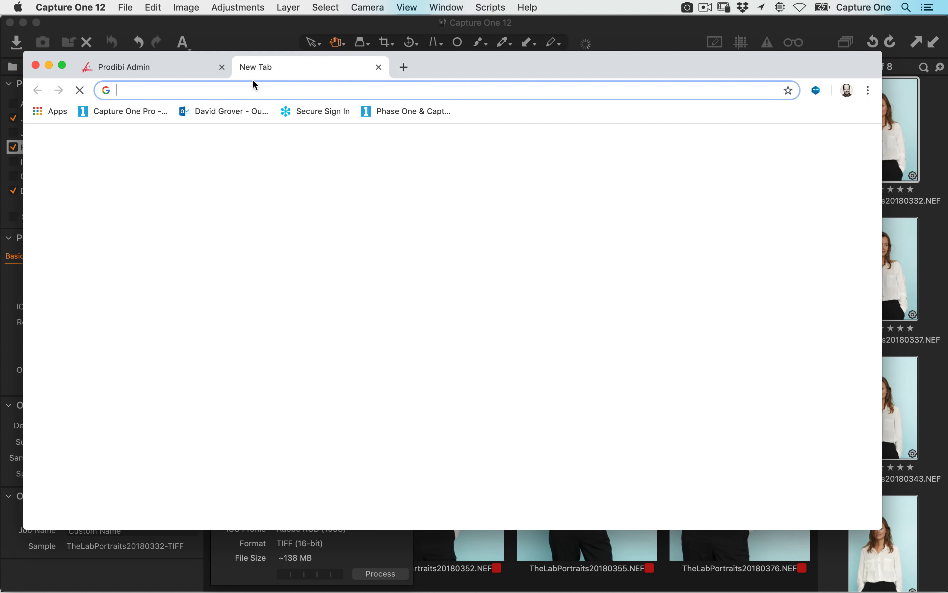
{"action": "left_click", "coordinate": [122, 5]}
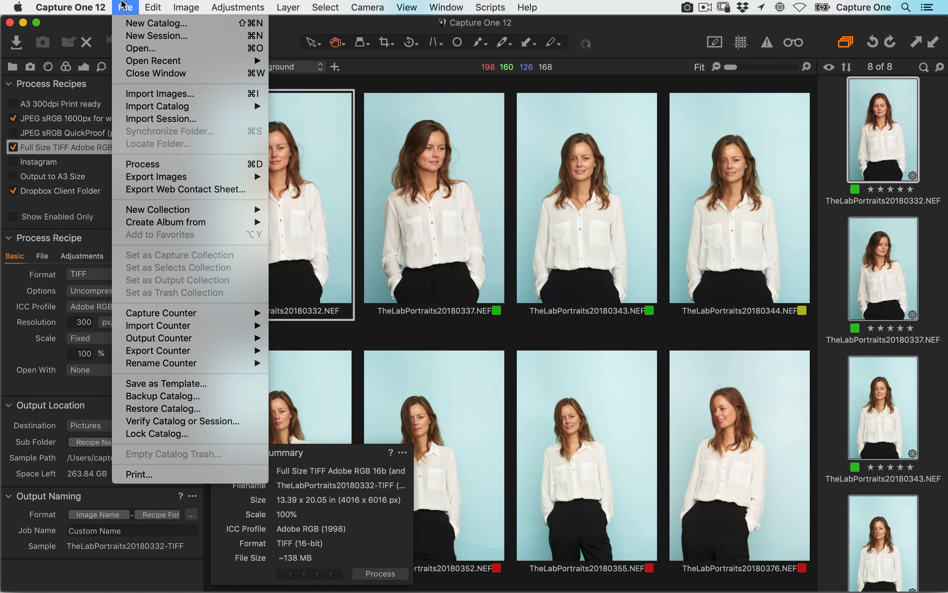
{"action": "left_click", "coordinate": [121, 4]}
{"action": "key", "text": "super+Tab"}
{"action": "left_click", "coordinate": [184, 70]}
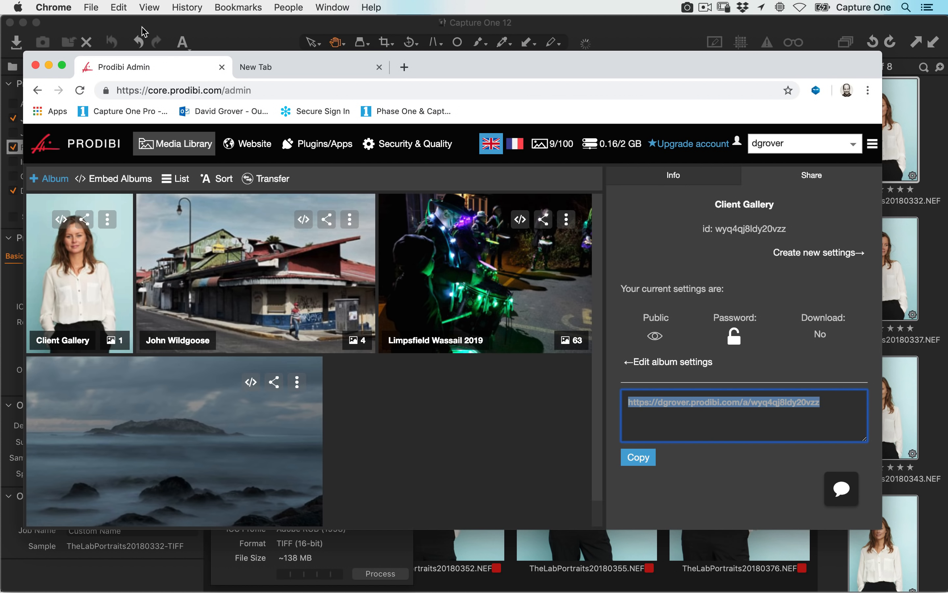
- Open the copied Client Gallery link in a new incognito Chrome window
{"action": "left_click", "coordinate": [93, 5]}
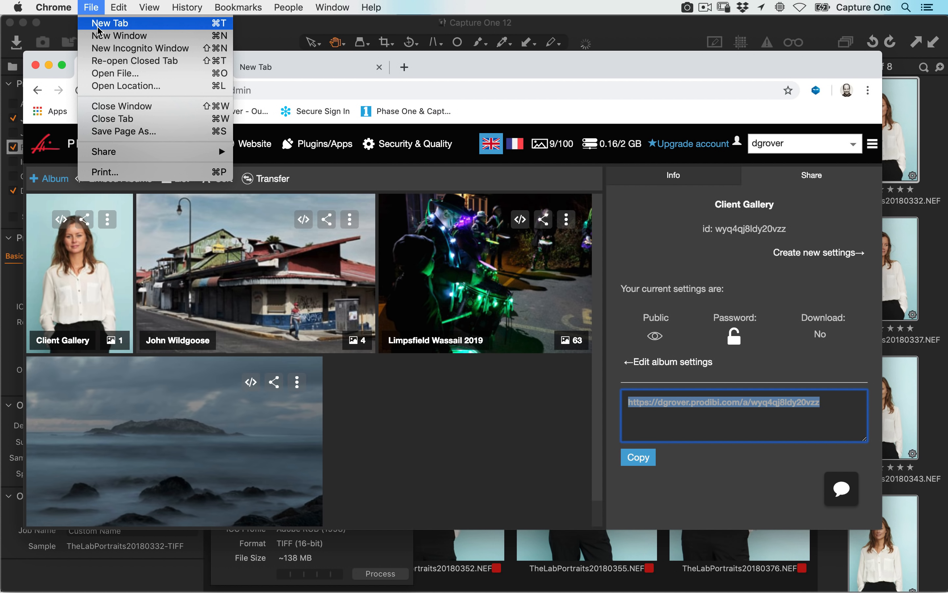
{"action": "left_click", "coordinate": [108, 51]}
{"action": "key", "text": "super+v"}
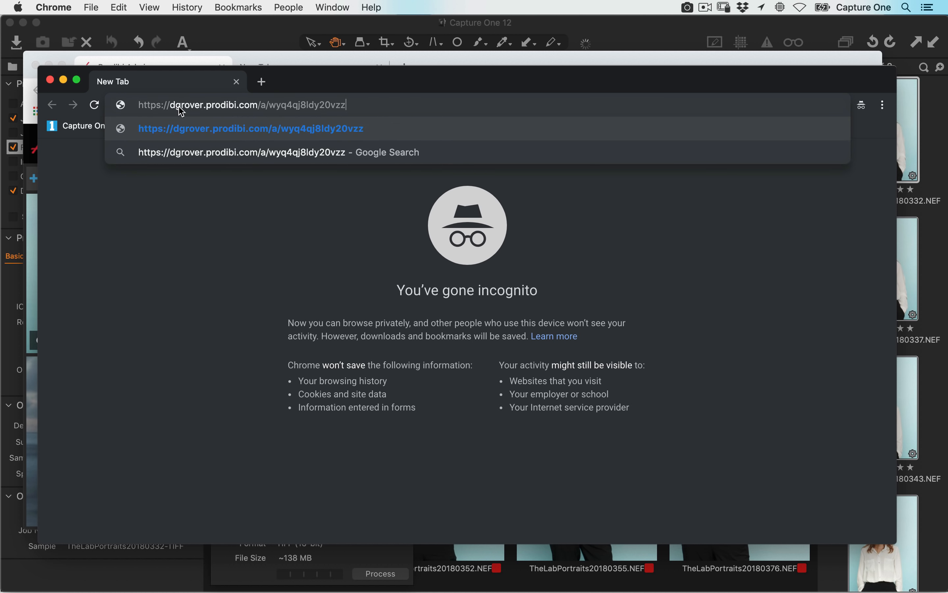
{"action": "key", "text": "Return"}
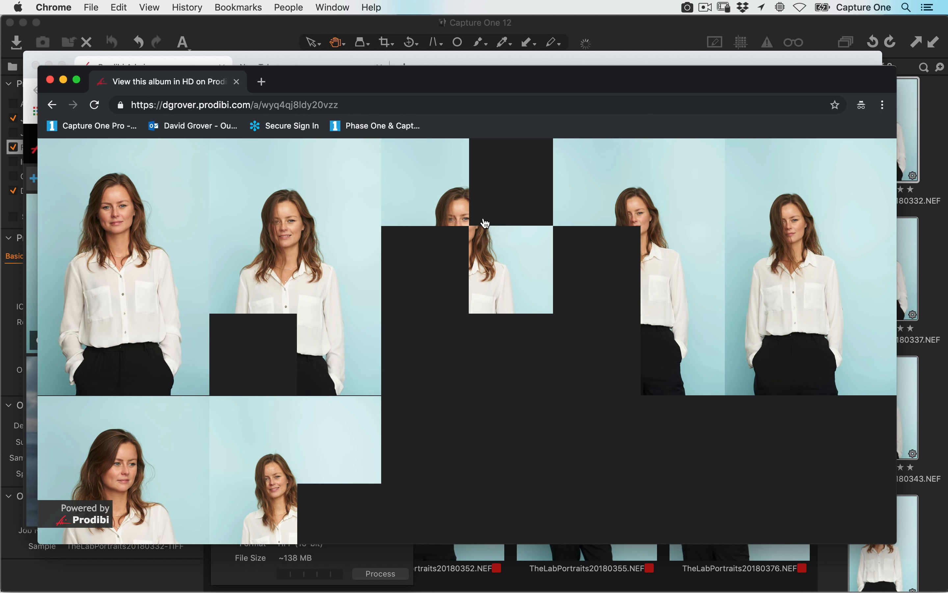
- Switch to GoToMeeting and return to the published gallery in Chrome
{"action": "key", "text": "super+Tab"}
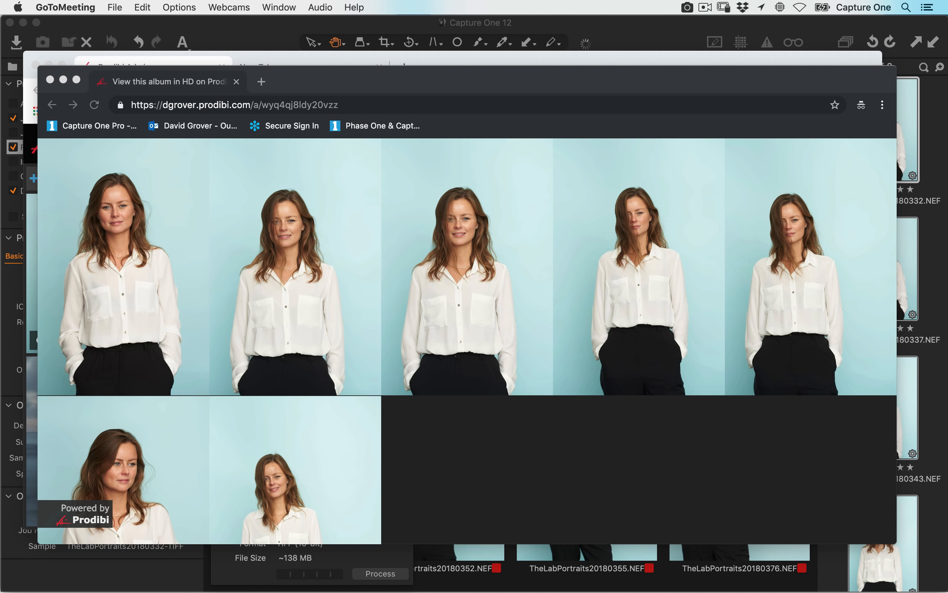
{"action": "left_click", "coordinate": [127, 273]}
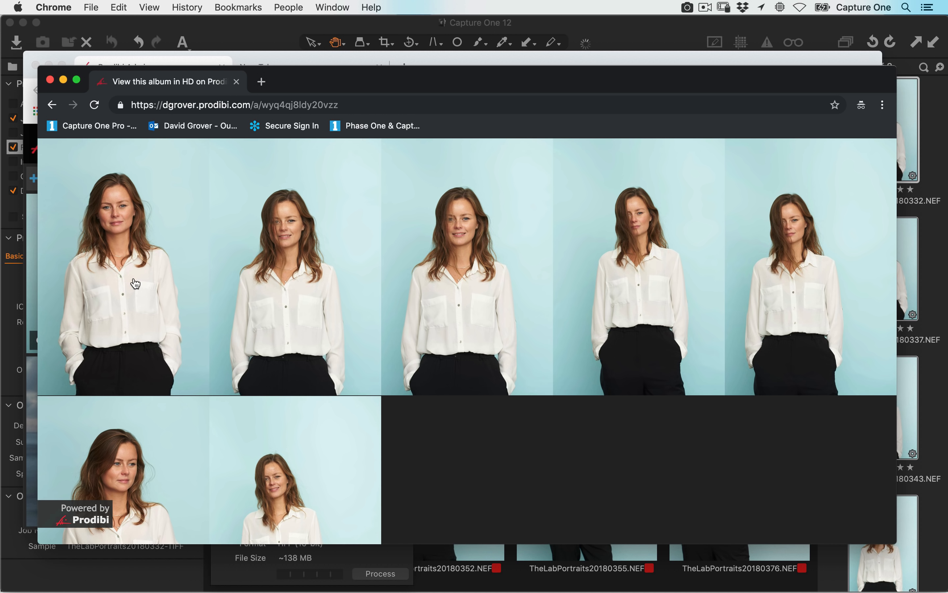
- Enlarge the incognito gallery window to fill the screen and view the first portrait at 100% zoom
{"action": "left_click_drag", "start_coordinate": [371, 82], "coordinate": [334, 31]}
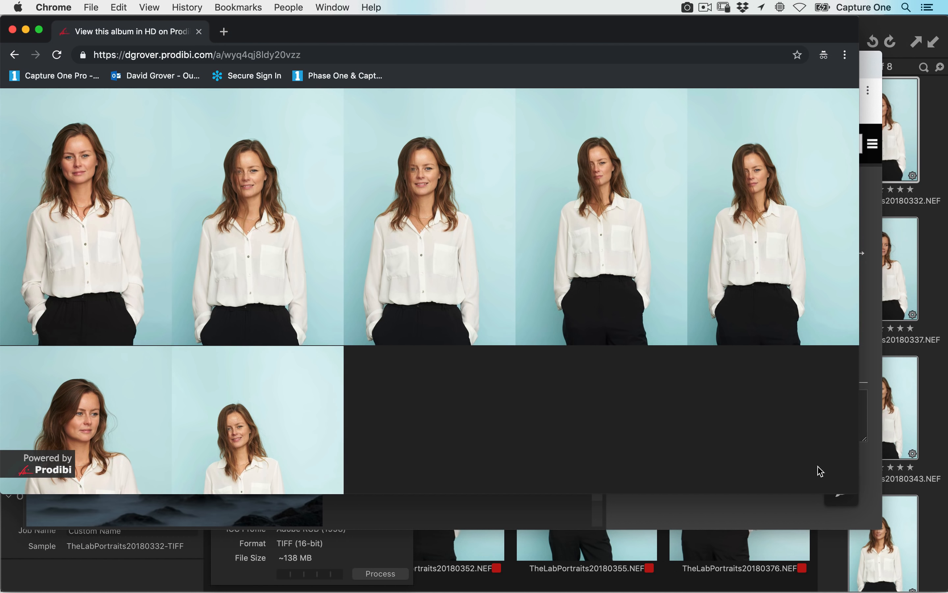
{"action": "left_click_drag", "start_coordinate": [852, 490], "coordinate": [947, 592]}
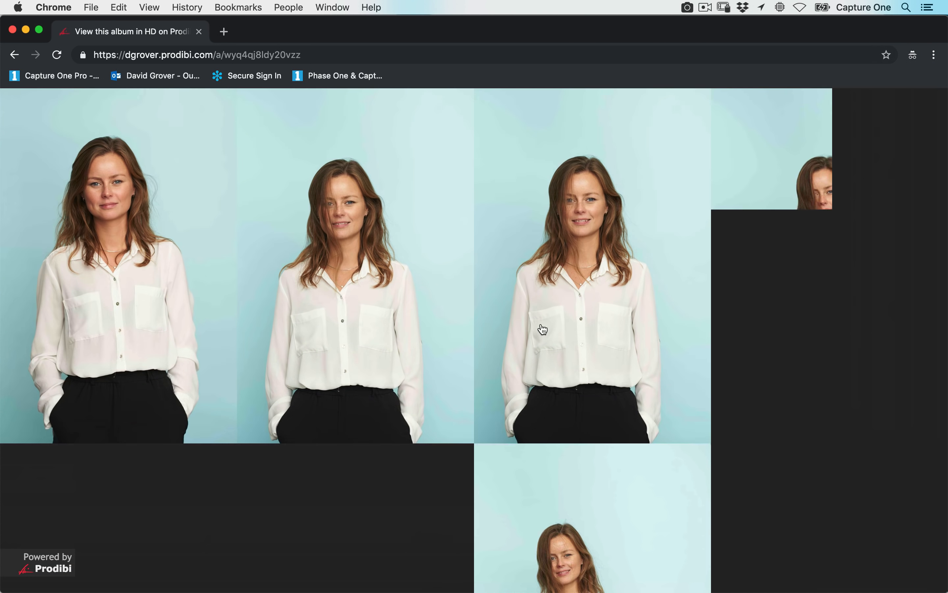
{"action": "left_click", "coordinate": [117, 235]}
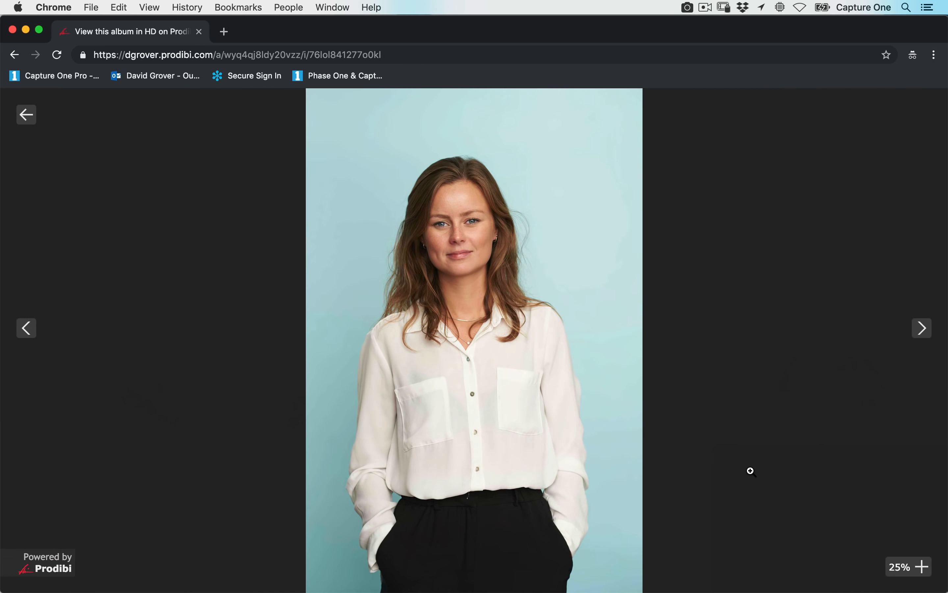
{"action": "left_click", "coordinate": [896, 569]}
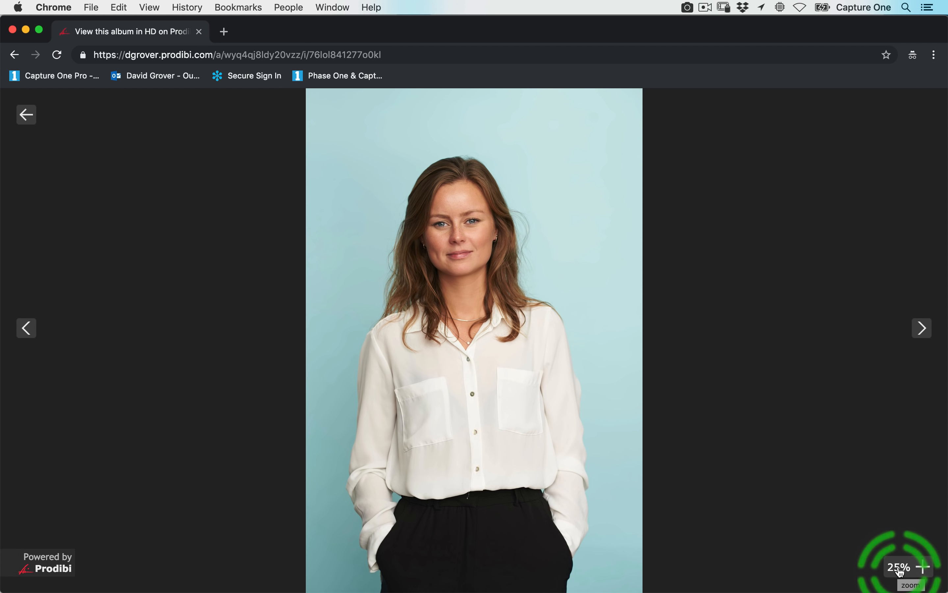
{"action": "left_click", "coordinate": [643, 382]}
{"action": "left_click", "coordinate": [467, 243]}
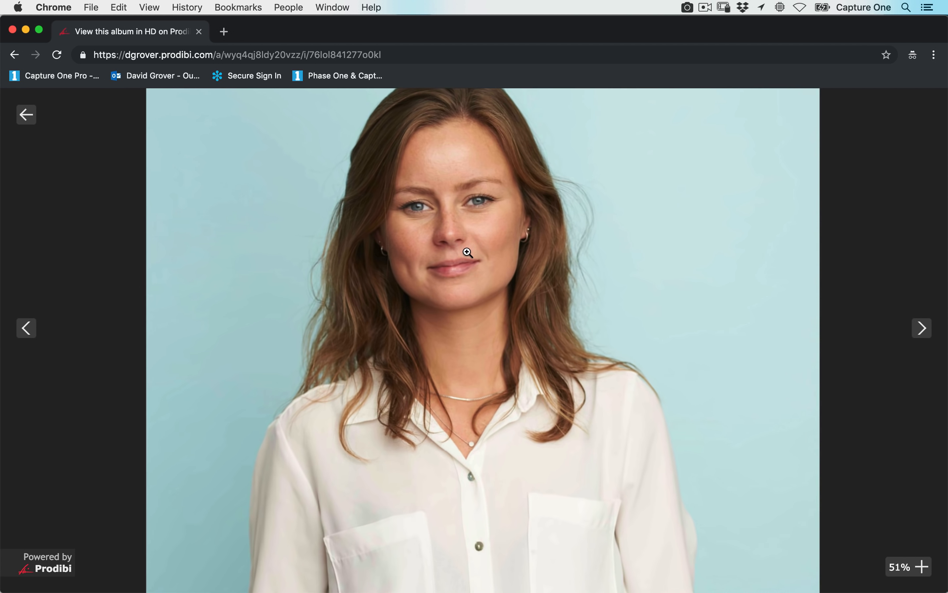
{"action": "left_click", "coordinate": [465, 253]}
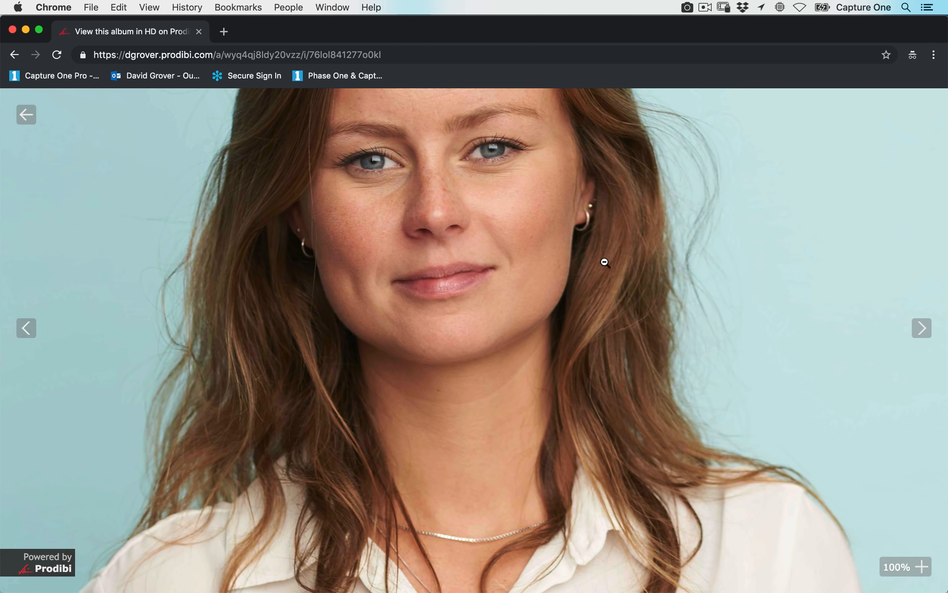
- Advance to another portrait in the gallery, inspect it at 100% zoom, and zoom back out
{"action": "left_click", "coordinate": [922, 330]}
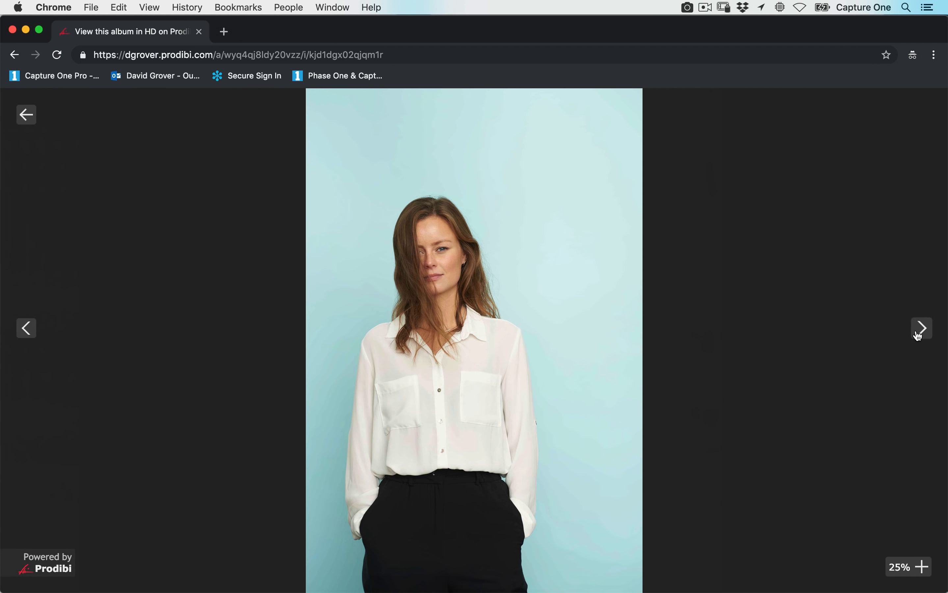
{"action": "left_click", "coordinate": [455, 278]}
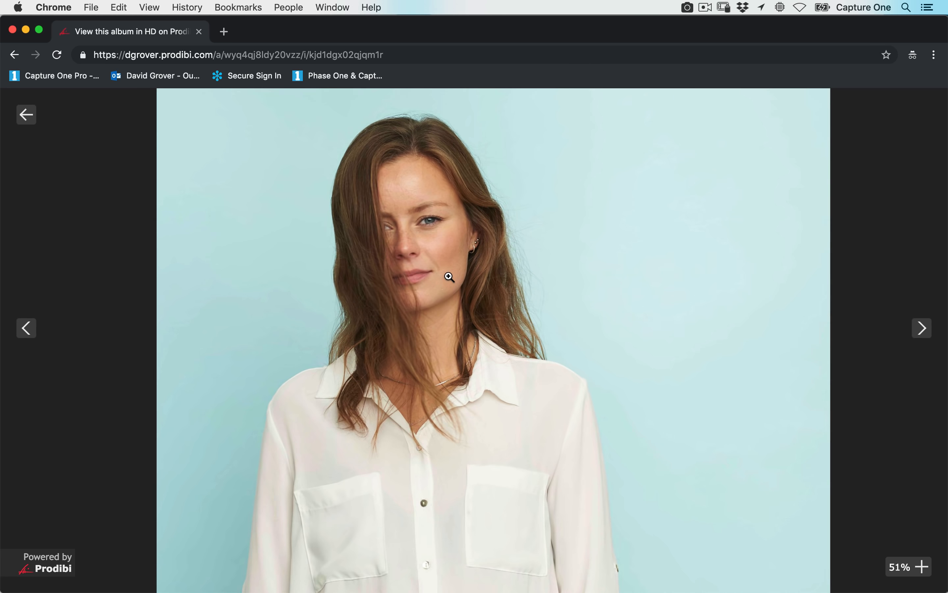
{"action": "left_click", "coordinate": [447, 272]}
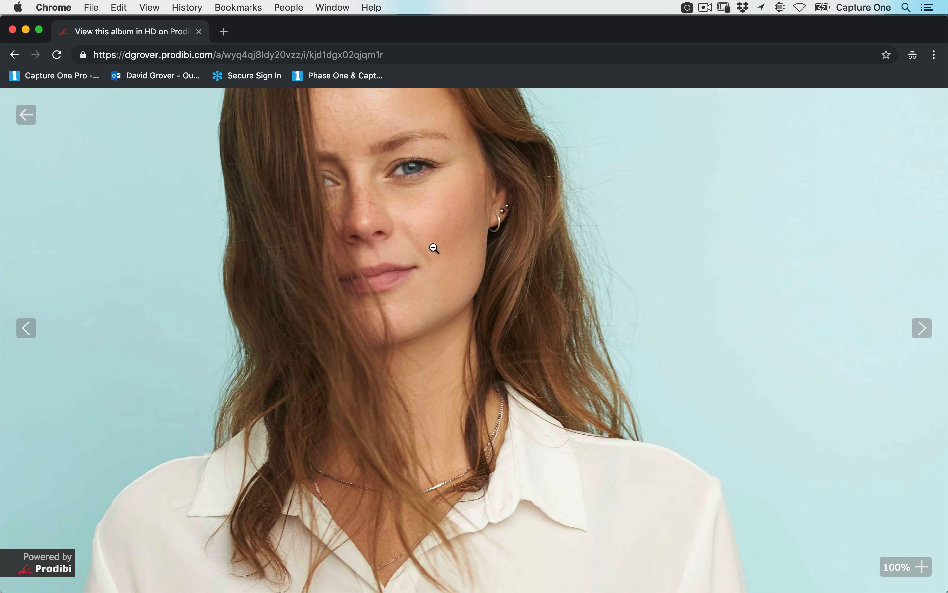
{"action": "left_click", "coordinate": [441, 279]}
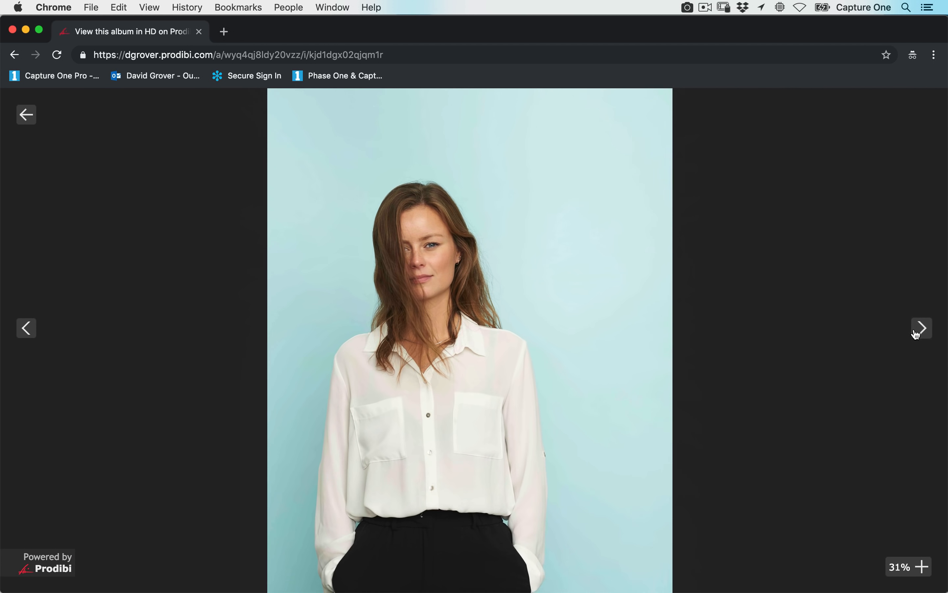
- Browse further through the portraits, return to the album overview, and look over all its thumbnails
{"action": "left_click", "coordinate": [923, 330]}
{"action": "left_click", "coordinate": [922, 329]}
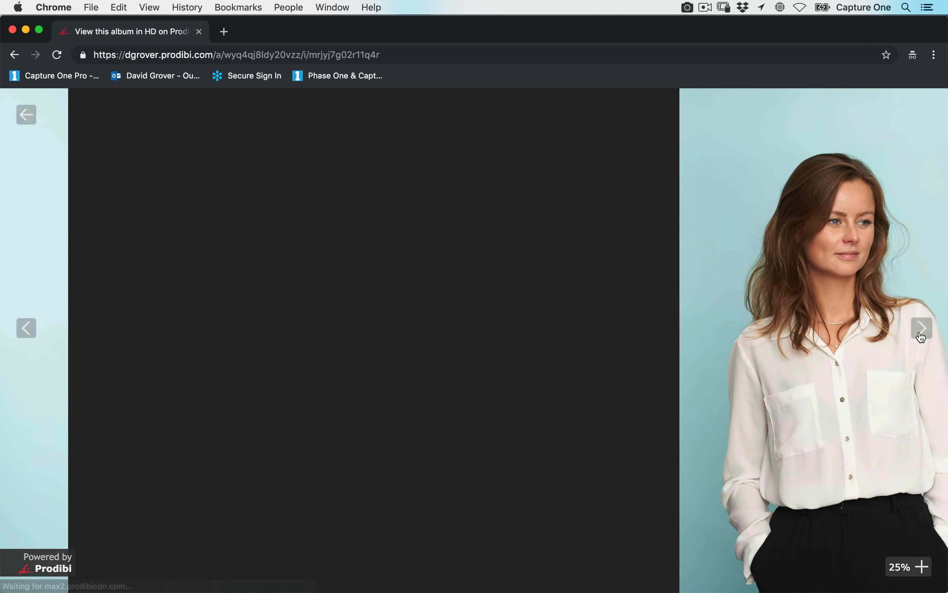
{"action": "left_click", "coordinate": [27, 116]}
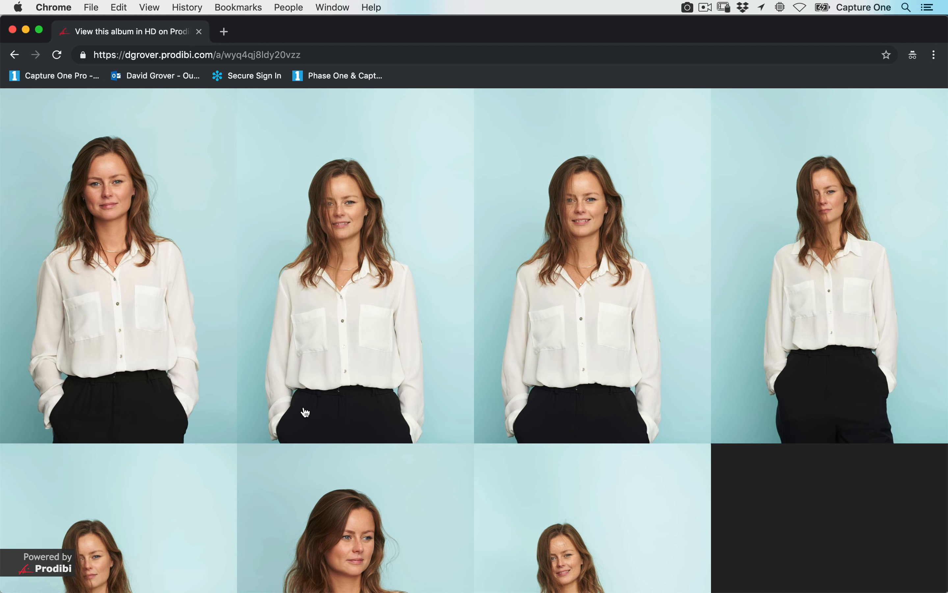
{"action": "scroll", "coordinate": [307, 409], "scroll_direction": "down", "scroll_amount": 5}
{"action": "scroll", "coordinate": [306, 411], "scroll_direction": "up", "scroll_amount": 5}
{"action": "scroll", "coordinate": [306, 411], "scroll_direction": "up", "scroll_amount": 1}
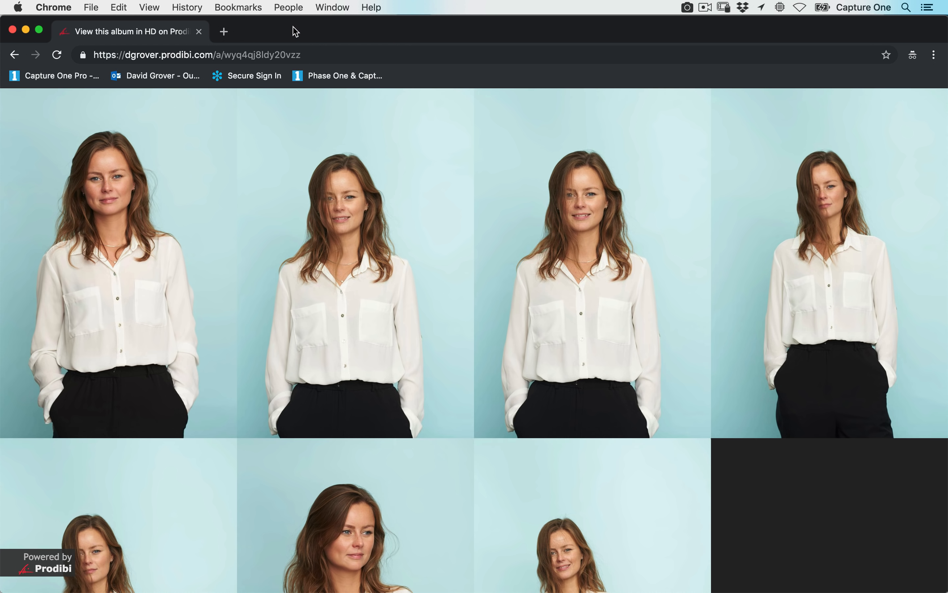
- Close the incognito gallery window, the Prodibi Admin tab, and the remaining New Tab browser window
{"action": "left_click_drag", "start_coordinate": [293, 27], "coordinate": [947, 118]}
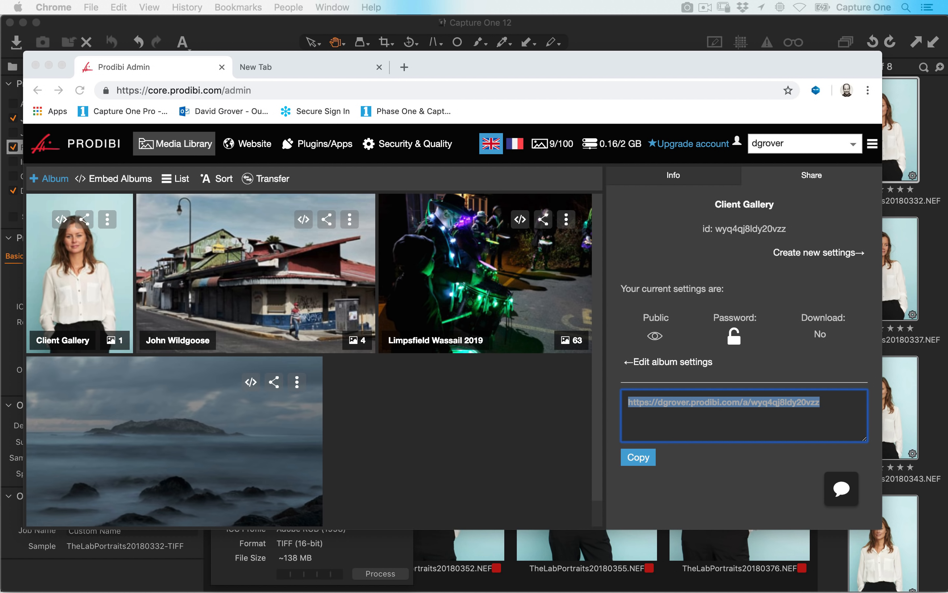
{"action": "left_click_drag", "start_coordinate": [188, 68], "coordinate": [863, 189]}
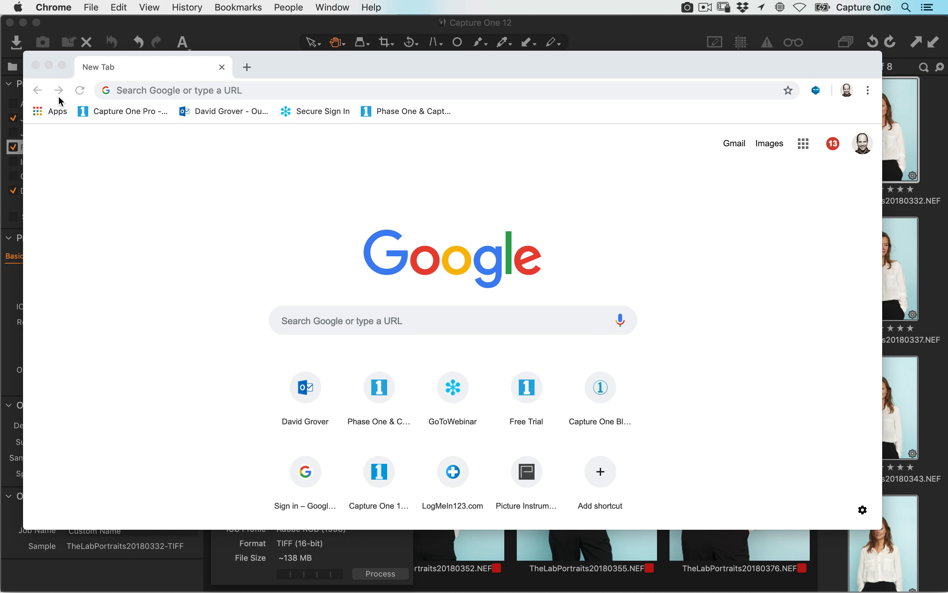
{"action": "left_click", "coordinate": [35, 65]}
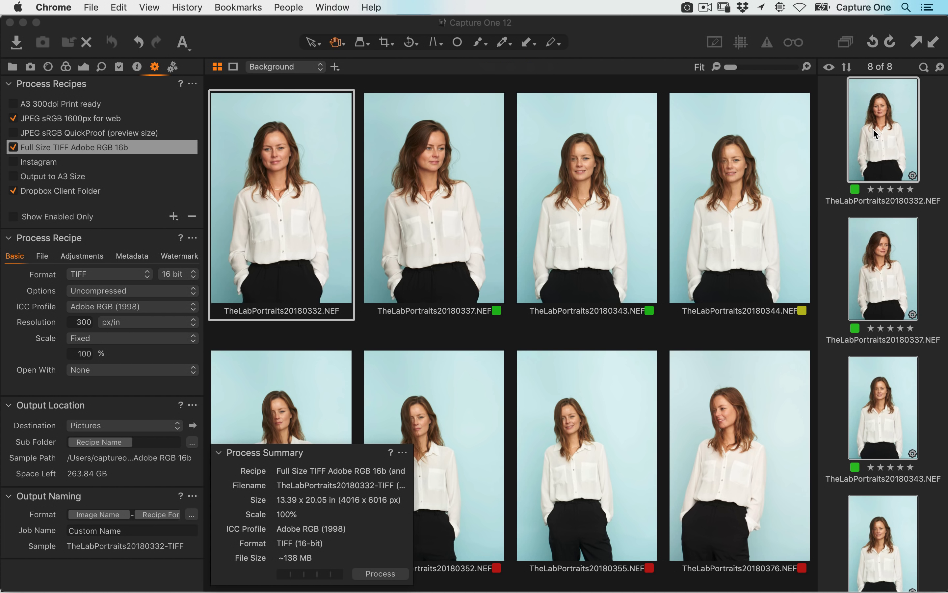
- Switch to Capture One and review the Prodibi publishing options offered for the selected portraits, without choosing any
{"action": "left_click", "coordinate": [882, 134]}
{"action": "right_click", "coordinate": [883, 133]}
{"action": "mouse_move", "coordinate": [771, 258]}
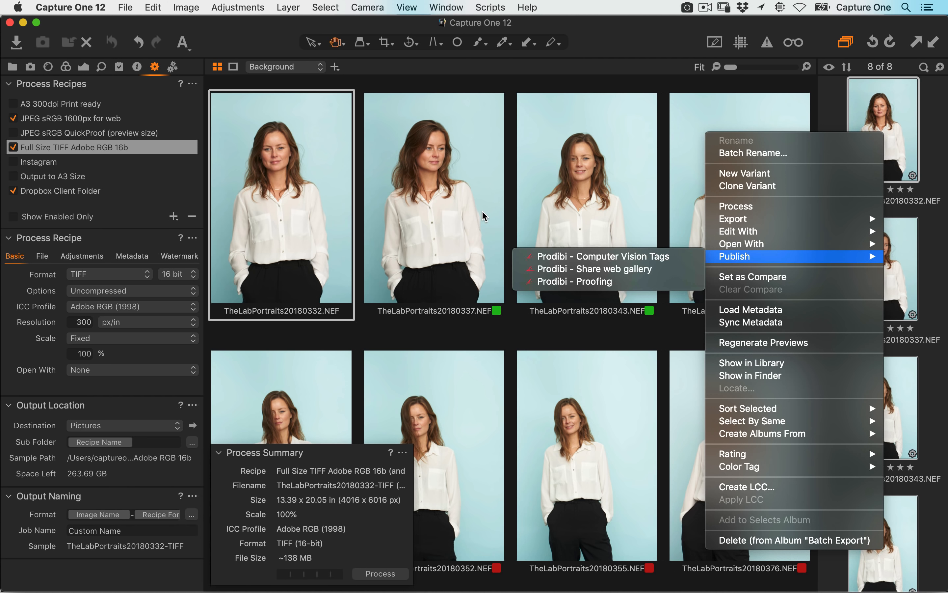
{"action": "left_click", "coordinate": [676, 157]}
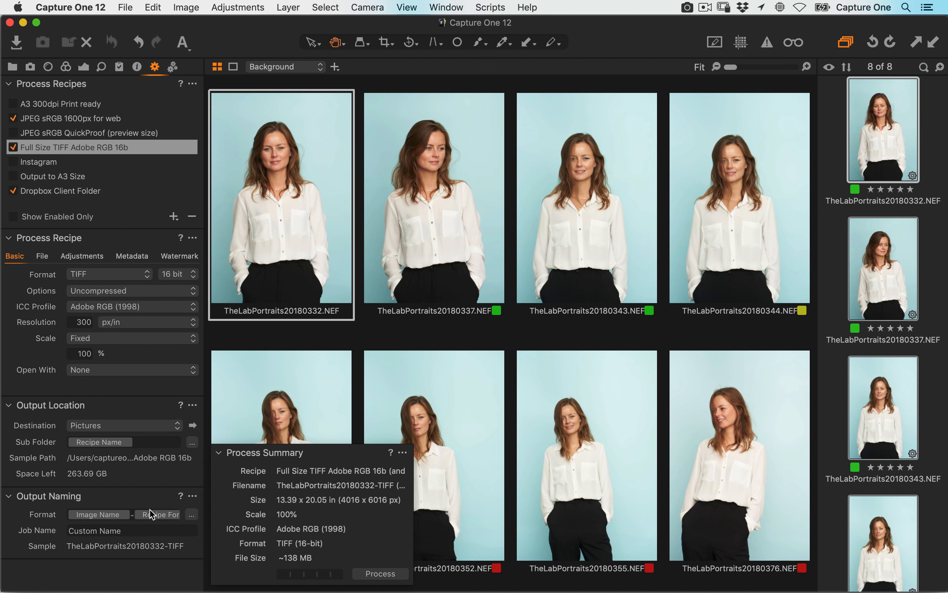
- In the output naming format, replace the Image Name token with the Job Identifier token
{"action": "left_click", "coordinate": [191, 511]}
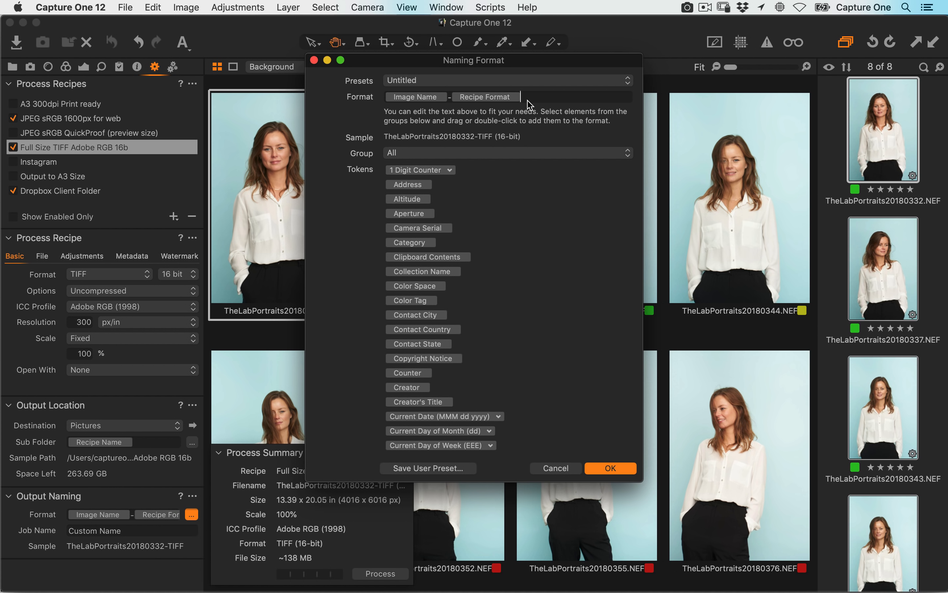
{"action": "left_click", "coordinate": [430, 98]}
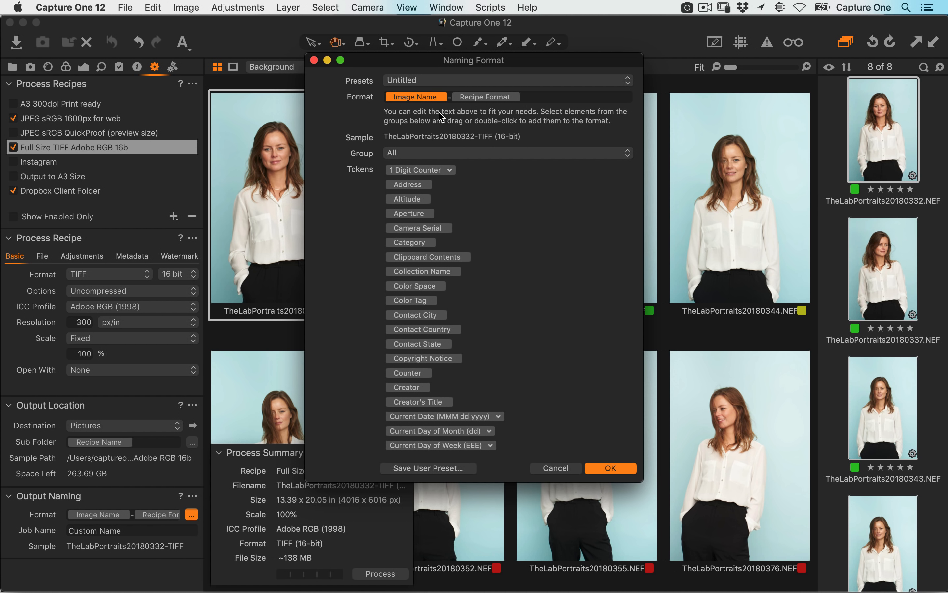
{"action": "key", "text": "BackSpace"}
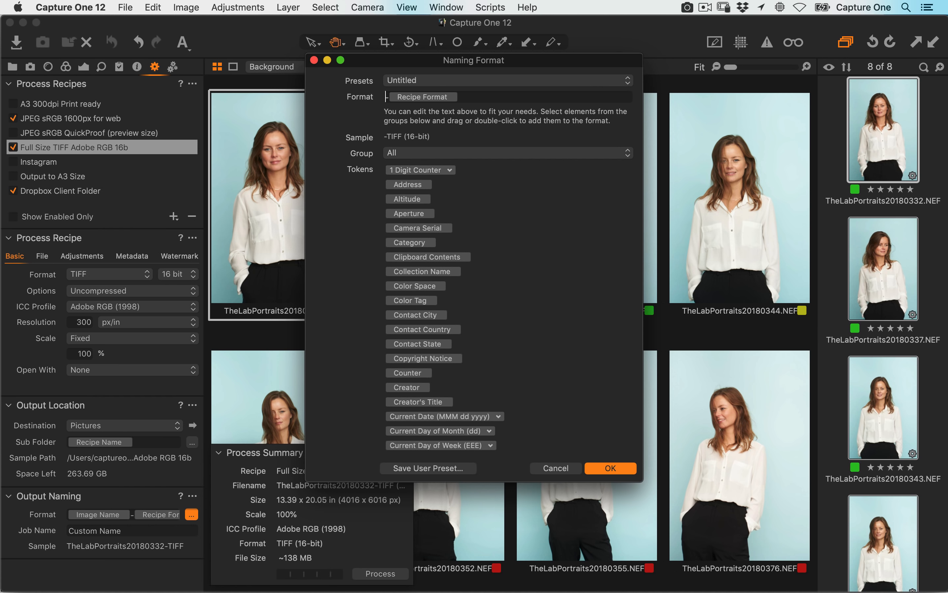
{"action": "type", "text": "job"}
{"action": "key", "text": "Down"}
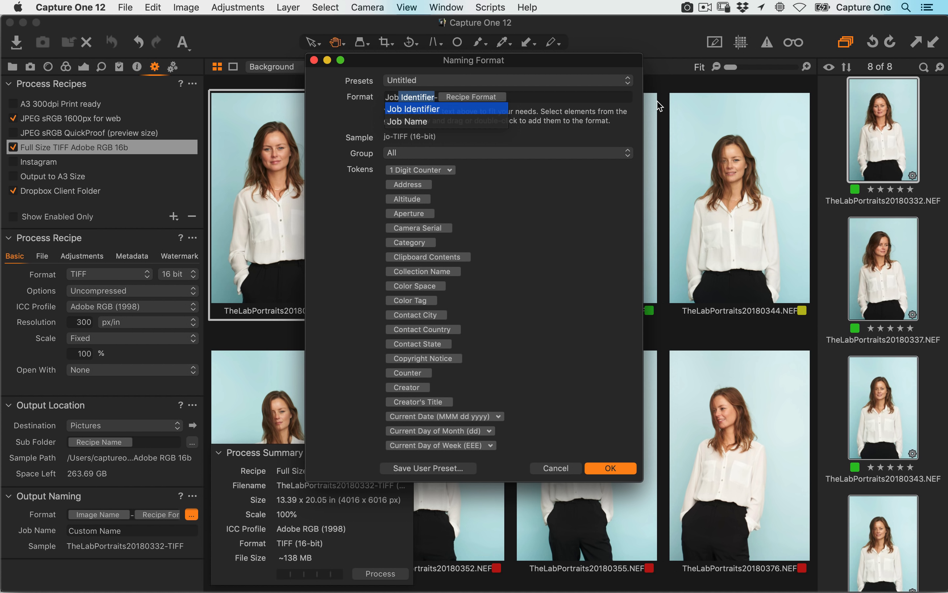
{"action": "key", "text": "Return"}
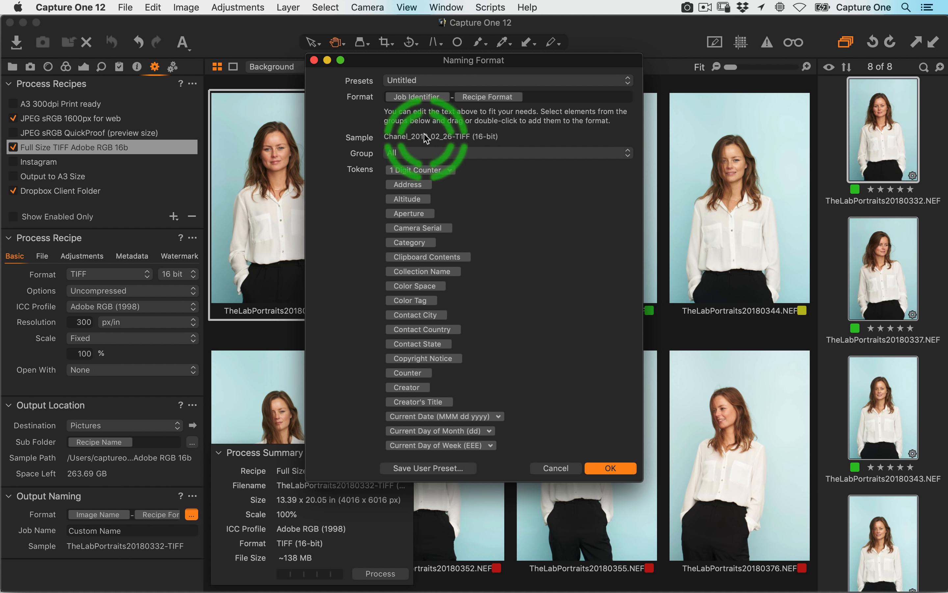
- Append a hyphen and a 4 Digit Counter token to the output naming format and accept it
{"action": "left_click", "coordinate": [540, 100]}
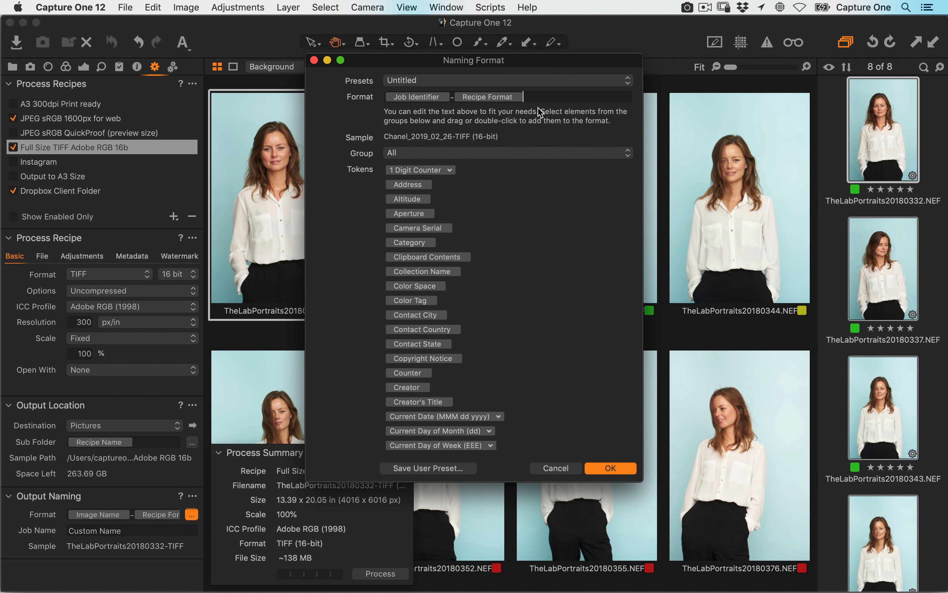
{"action": "type", "text": "-"}
{"action": "left_click_drag", "start_coordinate": [429, 173], "coordinate": [580, 98]}
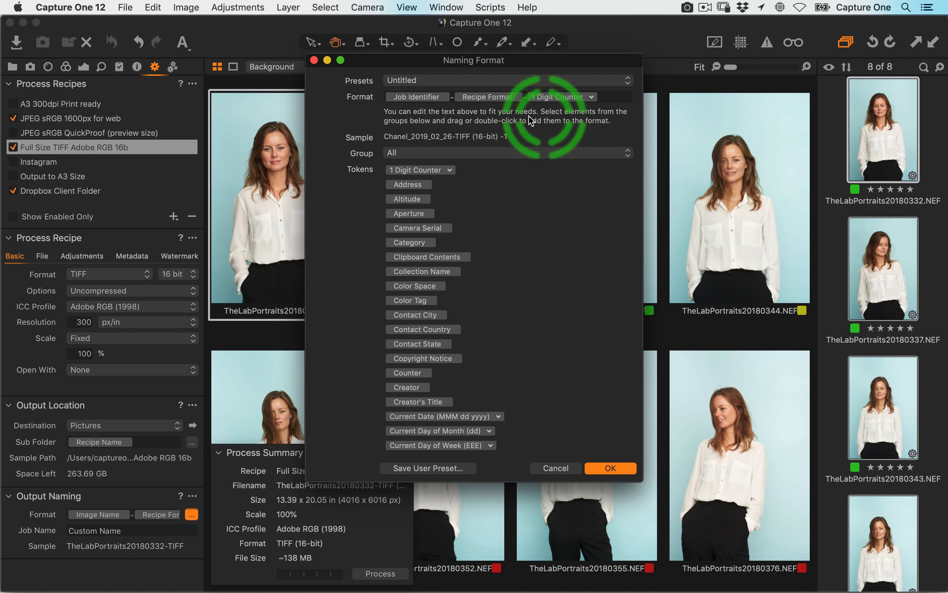
{"action": "left_click", "coordinate": [592, 99]}
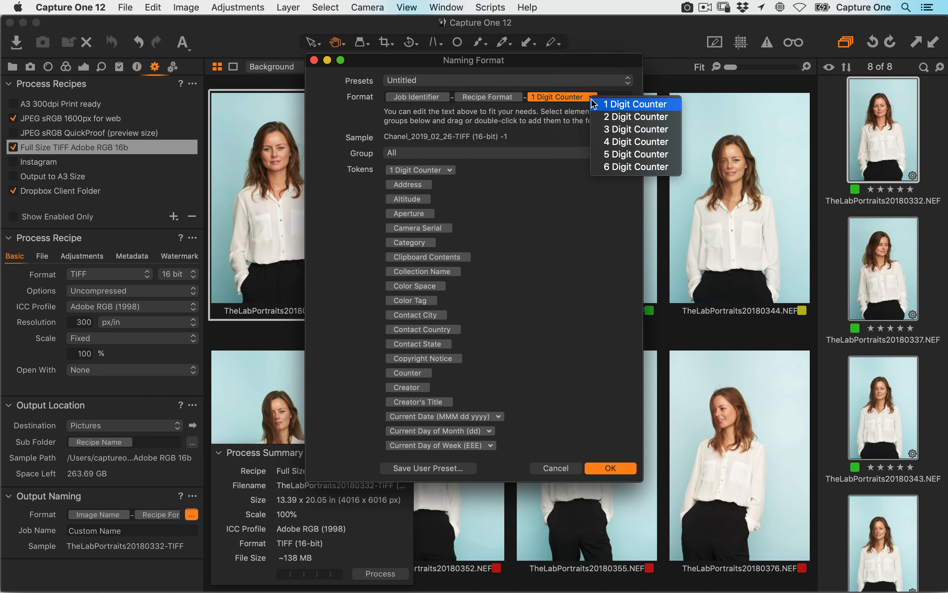
{"action": "left_click", "coordinate": [604, 129]}
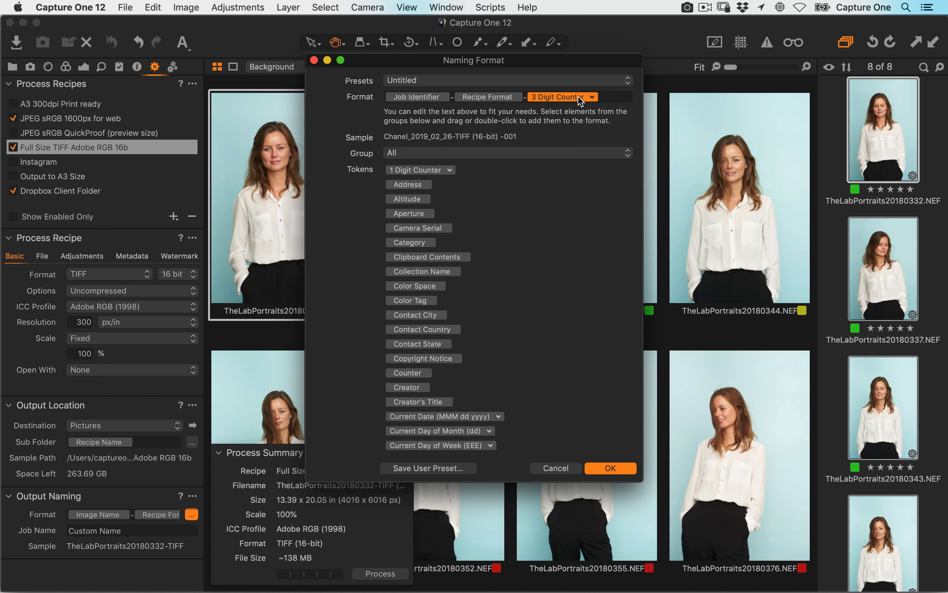
{"action": "left_click", "coordinate": [592, 101]}
{"action": "left_click", "coordinate": [604, 143]}
{"action": "left_click", "coordinate": [603, 470]}
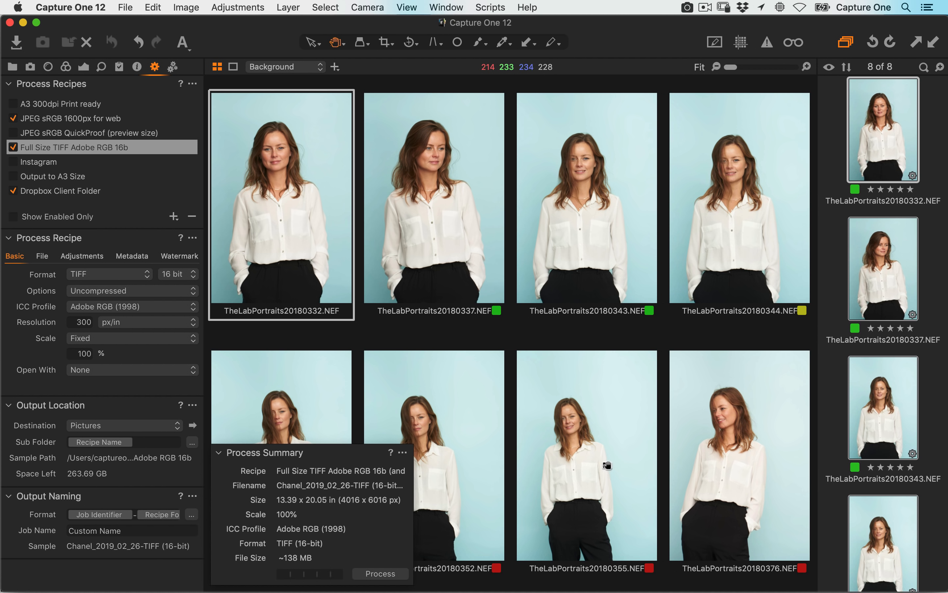
- Disable the JPEG sRGB 1600px for web and Dropbox Client Folder recipes, leaving only Full Size TIFF Adobe RGB 16b enabled
{"action": "left_click", "coordinate": [13, 118]}
{"action": "left_click", "coordinate": [13, 191]}
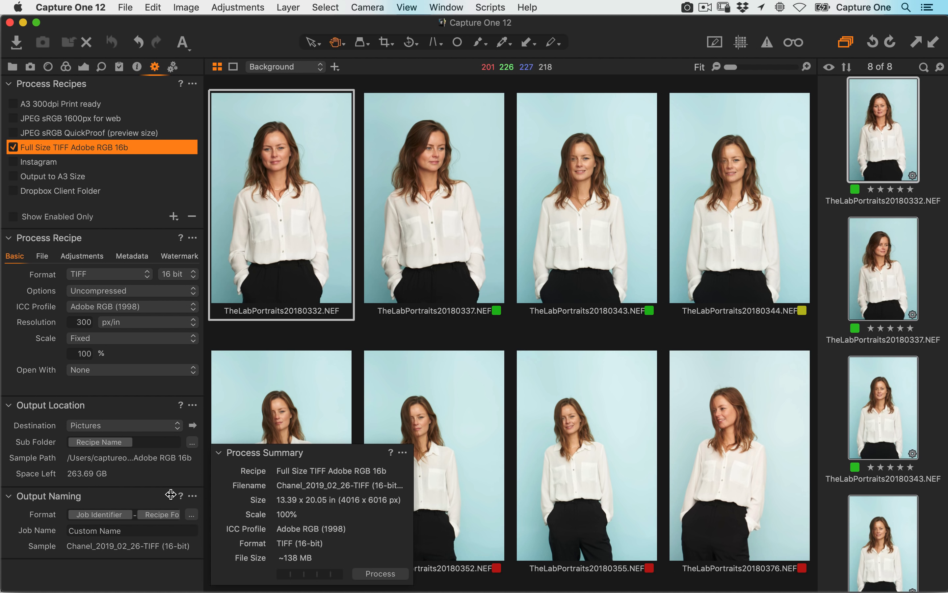
- Switch to Finder and delete the Full Size TIFF and JPEG sRGB 1600px for web folders from Pictures
{"action": "key", "text": "super+Tab"}
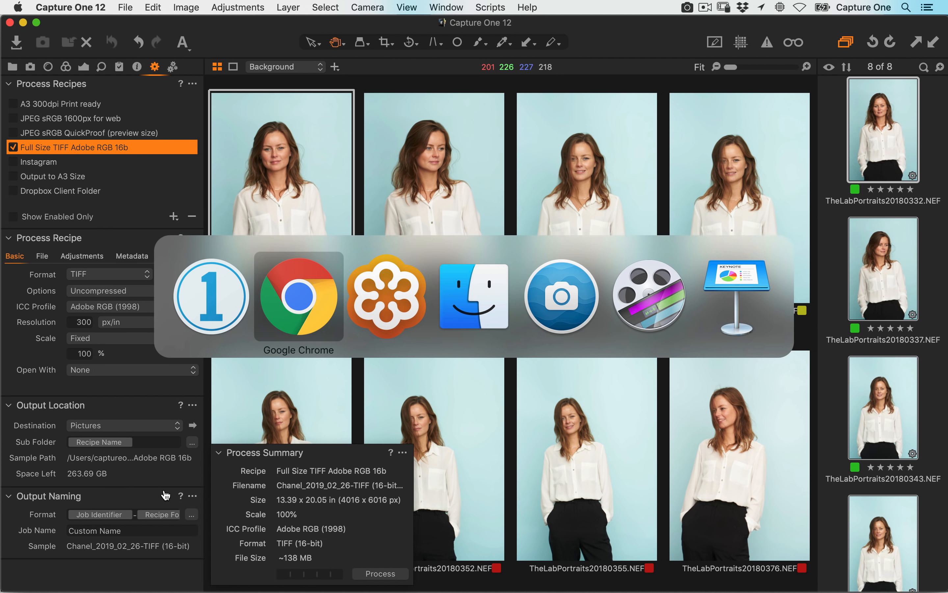
{"action": "key", "text": "super+Tab"}
{"action": "key", "text": "super+Tab"}
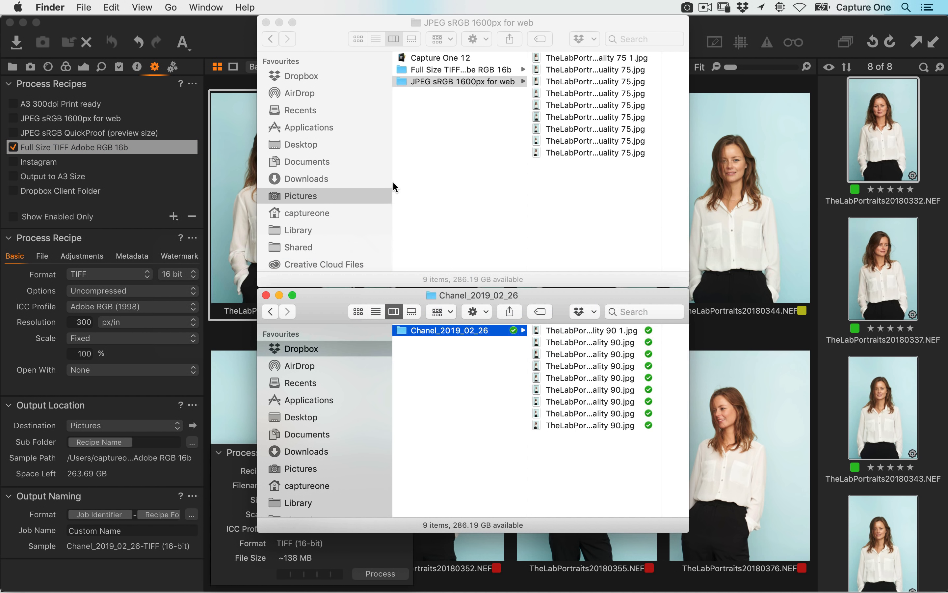
{"action": "left_click", "coordinate": [448, 119]}
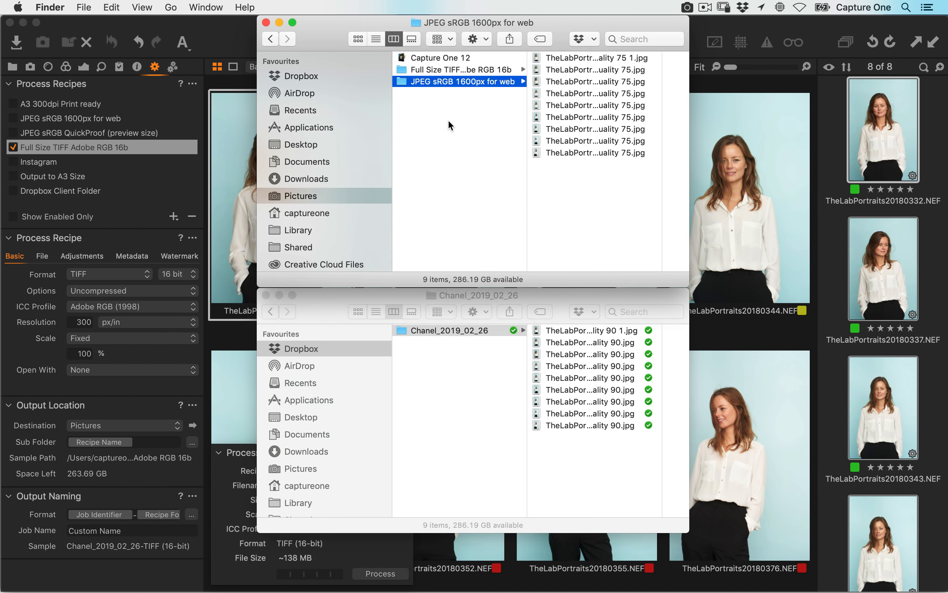
{"action": "left_click_drag", "start_coordinate": [447, 120], "coordinate": [447, 71]}
{"action": "key", "text": "super+BackSpace"}
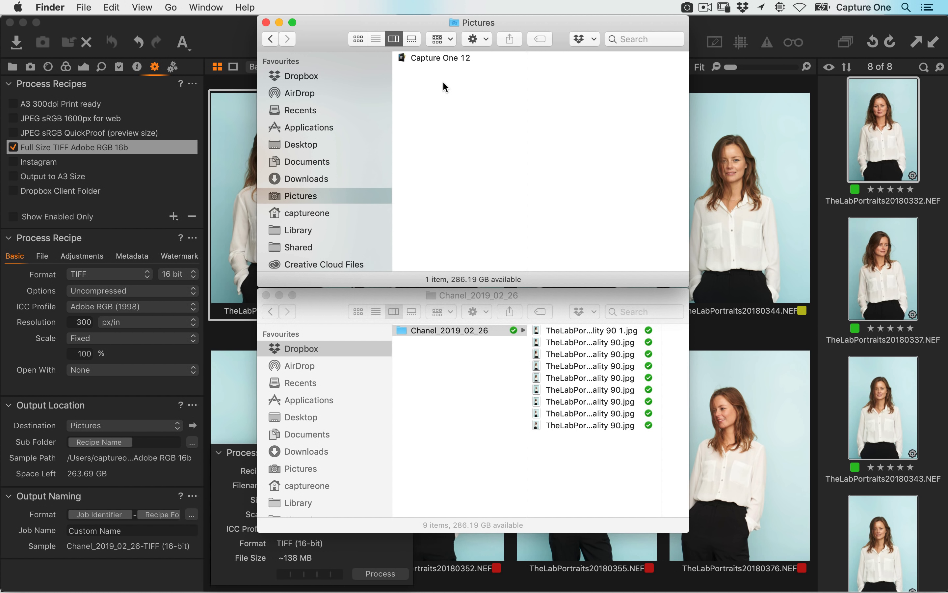
- Process the selected portraits in Capture One with the Full Size TIFF recipe, and switch to Finder to check the output
{"action": "left_click", "coordinate": [167, 484]}
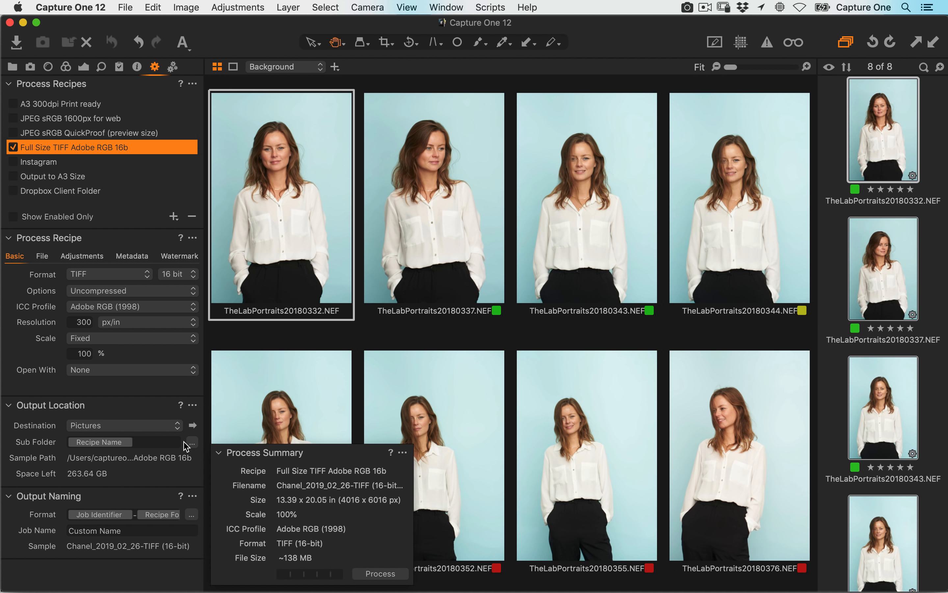
{"action": "left_click", "coordinate": [375, 576]}
{"action": "key", "text": "super+Tab"}
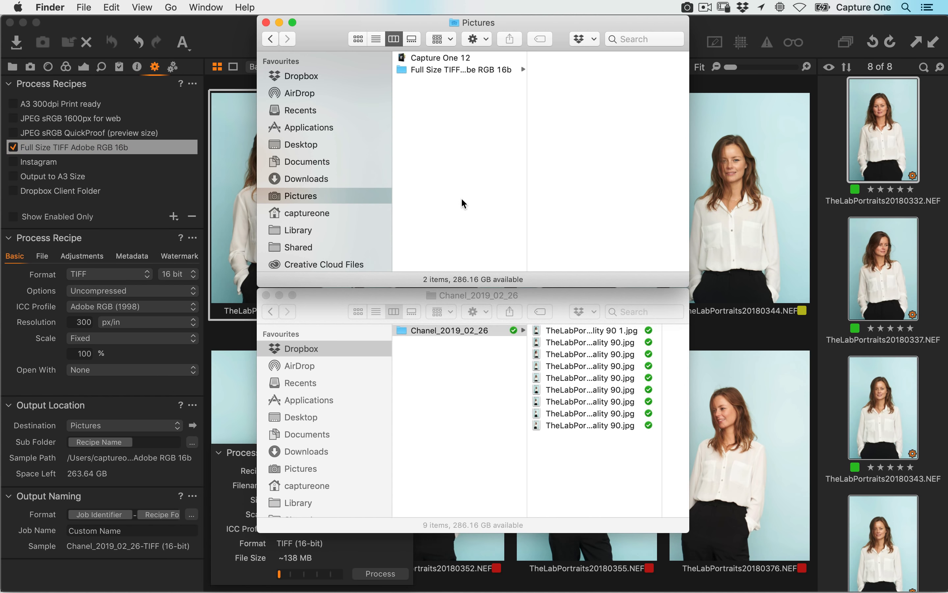
- Open the Full Size TIFF Adobe RGB 16b folder and preview the first numbered TIFF to check its file name
{"action": "left_click", "coordinate": [456, 60]}
{"action": "left_click", "coordinate": [486, 71]}
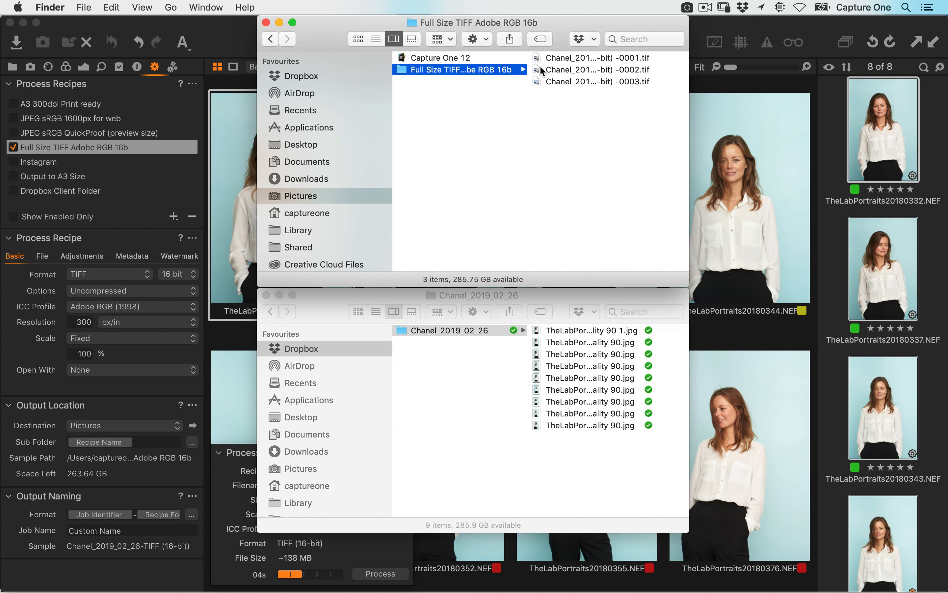
{"action": "left_click", "coordinate": [579, 58]}
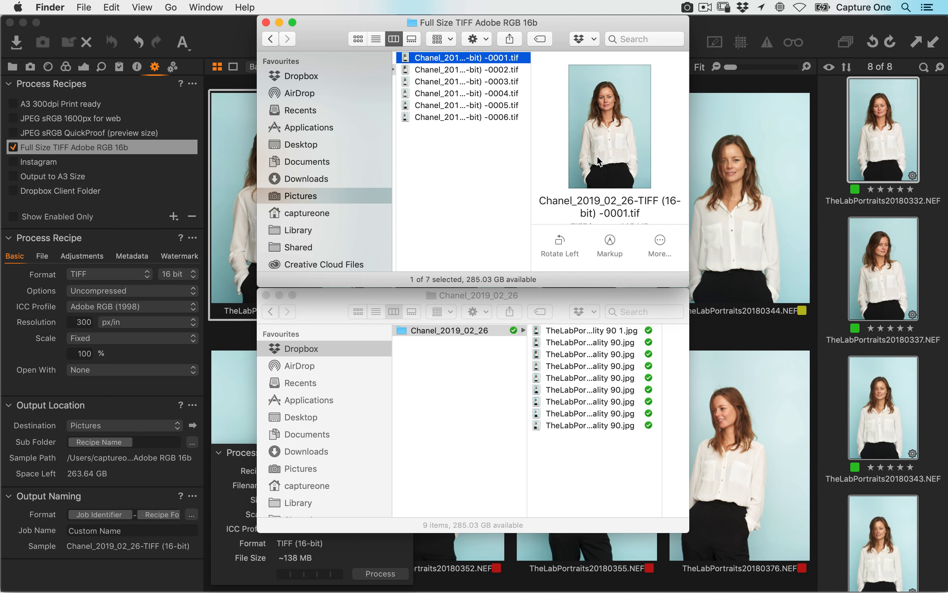
- Switch to Capture One and set the output counter value to 20 for the output naming
{"action": "left_click", "coordinate": [150, 495]}
{"action": "left_click", "coordinate": [152, 498]}
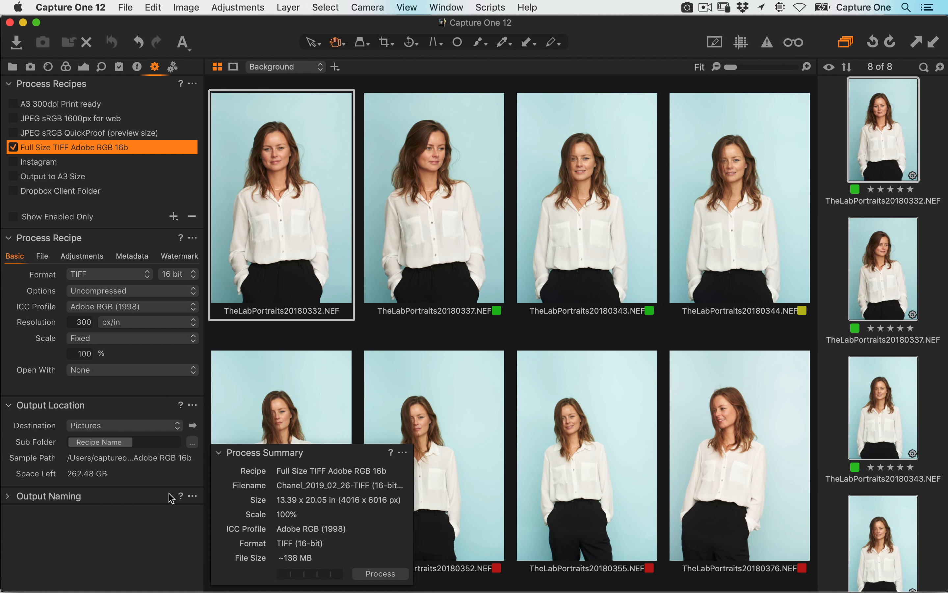
{"action": "left_click", "coordinate": [20, 502]}
{"action": "left_click", "coordinate": [192, 497]}
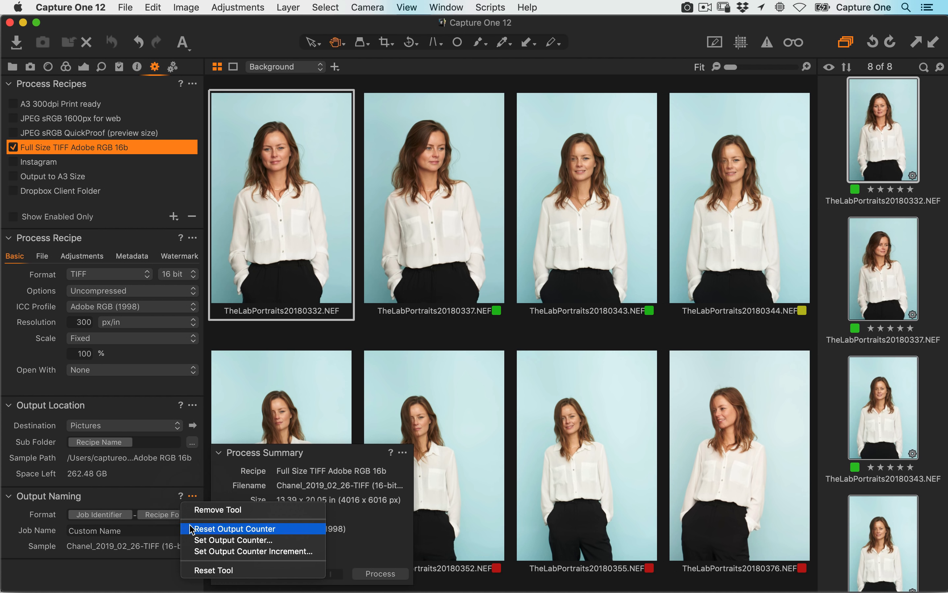
{"action": "left_click", "coordinate": [191, 543]}
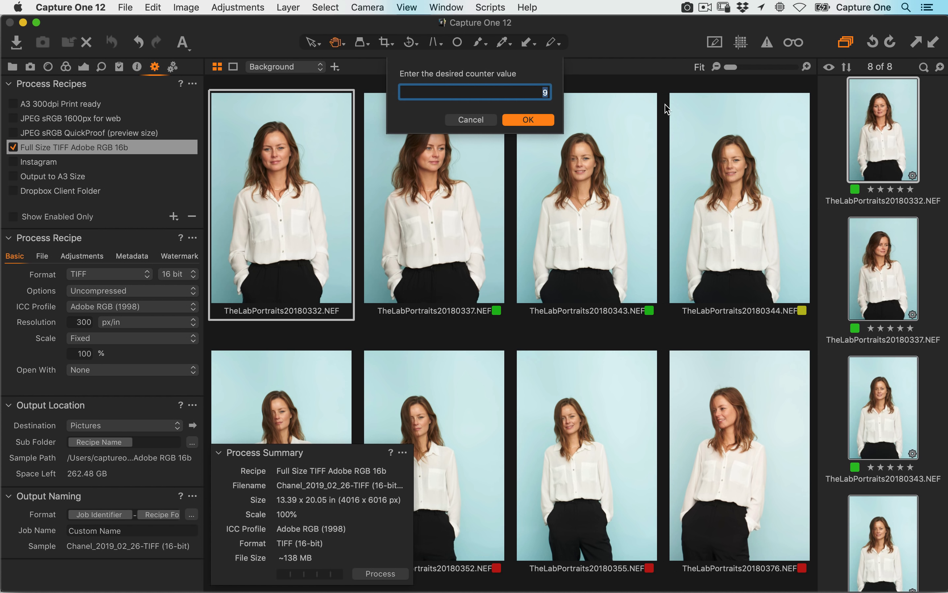
{"action": "type", "text": "20"}
{"action": "left_click", "coordinate": [545, 122]}
- Review the output counter options and the counter token in the output naming format without changing them
{"action": "left_click", "coordinate": [191, 496]}
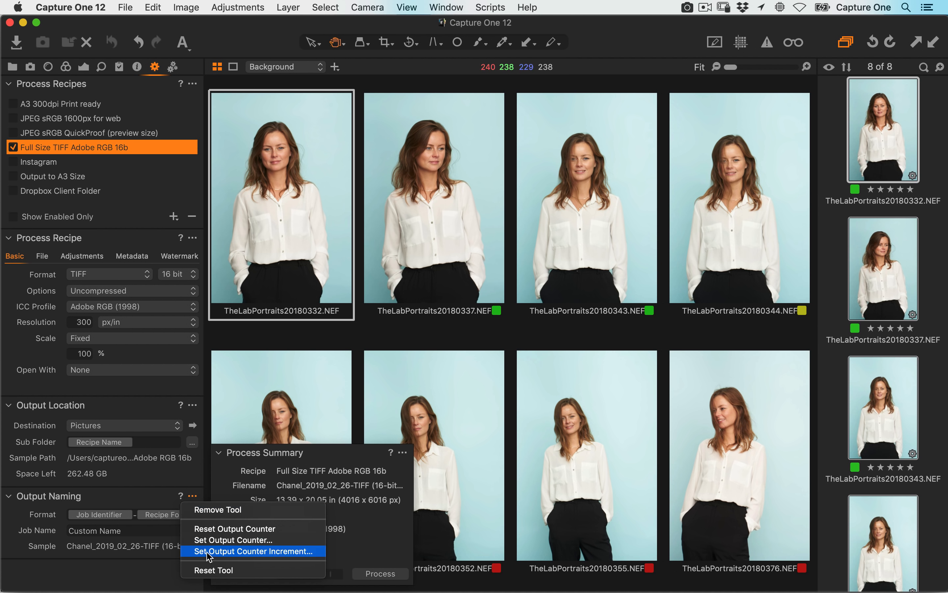
{"action": "left_click", "coordinate": [189, 552]}
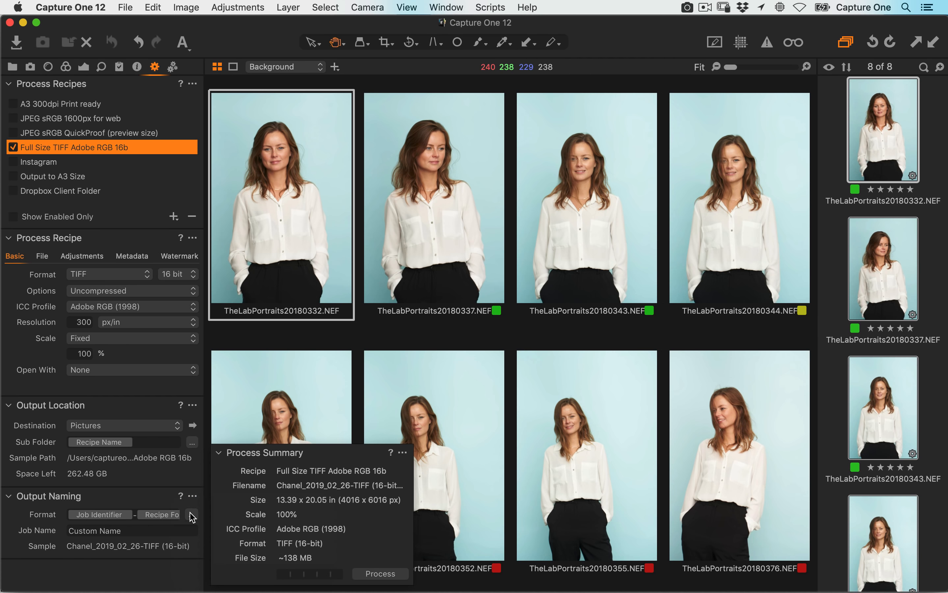
{"action": "left_click", "coordinate": [191, 515]}
{"action": "left_click", "coordinate": [551, 97]}
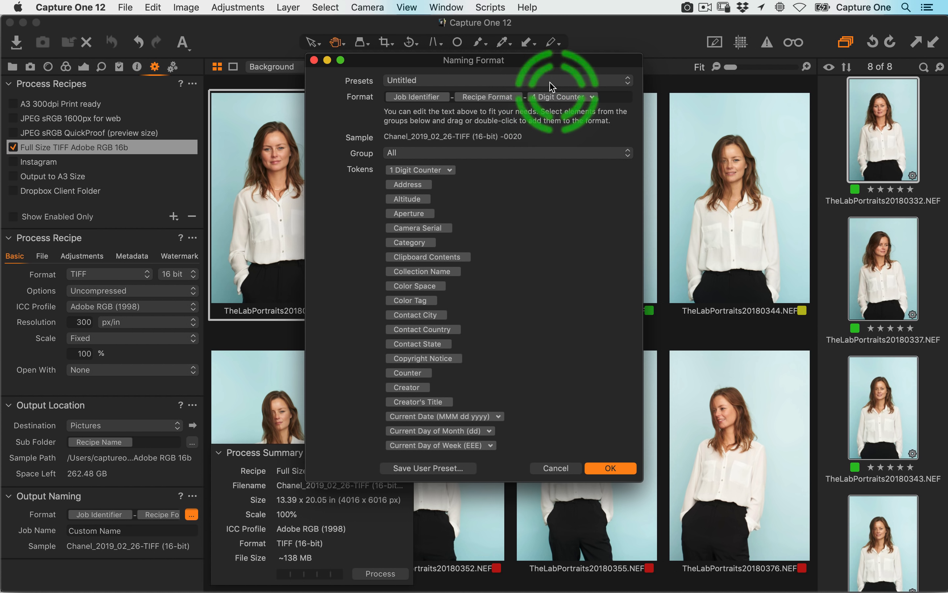
{"action": "left_click", "coordinate": [593, 98]}
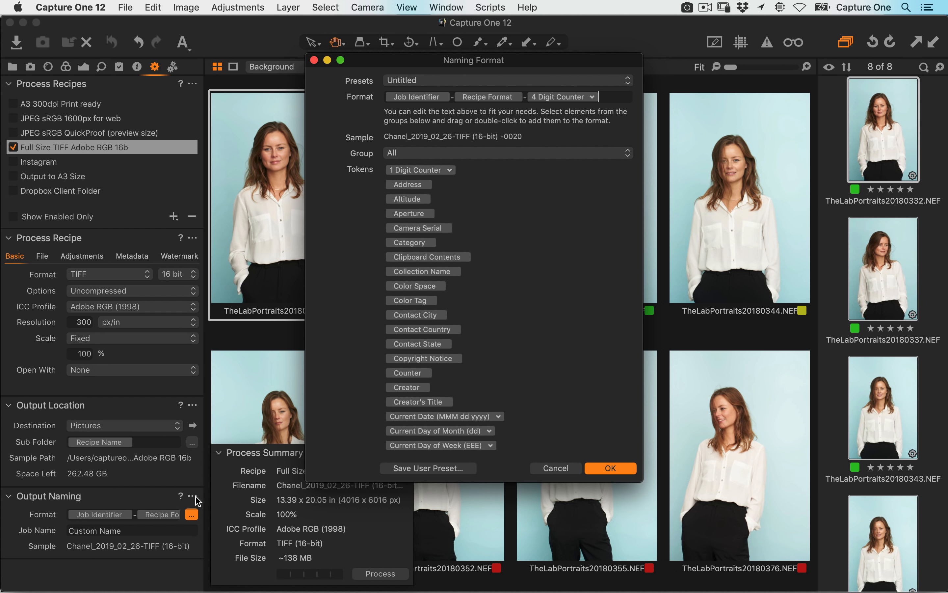
{"action": "left_click", "coordinate": [556, 468]}
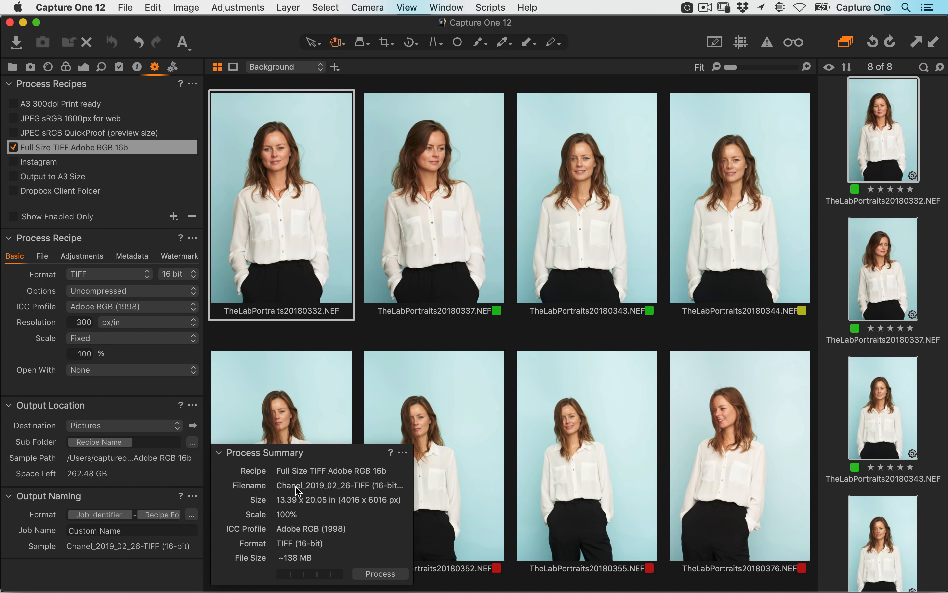
{"action": "left_click", "coordinate": [192, 496]}
{"action": "left_click", "coordinate": [200, 540]}
- Disable the Full Size TIFF Adobe RGB 16b recipe and show portrait TheLabPortraits20180332 with the Dropbox Client Folder recipe
{"action": "left_click", "coordinate": [12, 147]}
{"action": "left_click", "coordinate": [56, 191]}
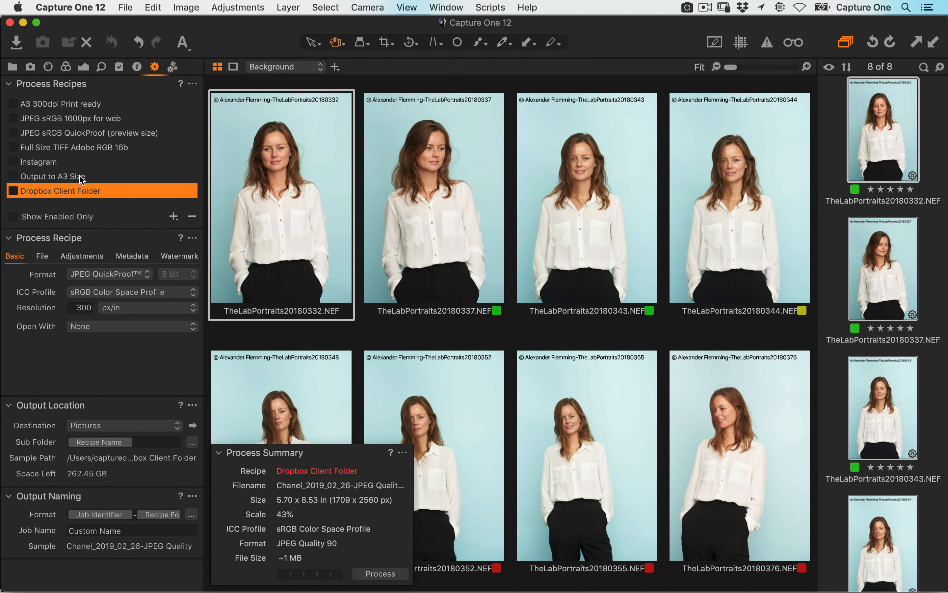
{"action": "left_click", "coordinate": [884, 208]}
{"action": "left_click", "coordinate": [858, 160]}
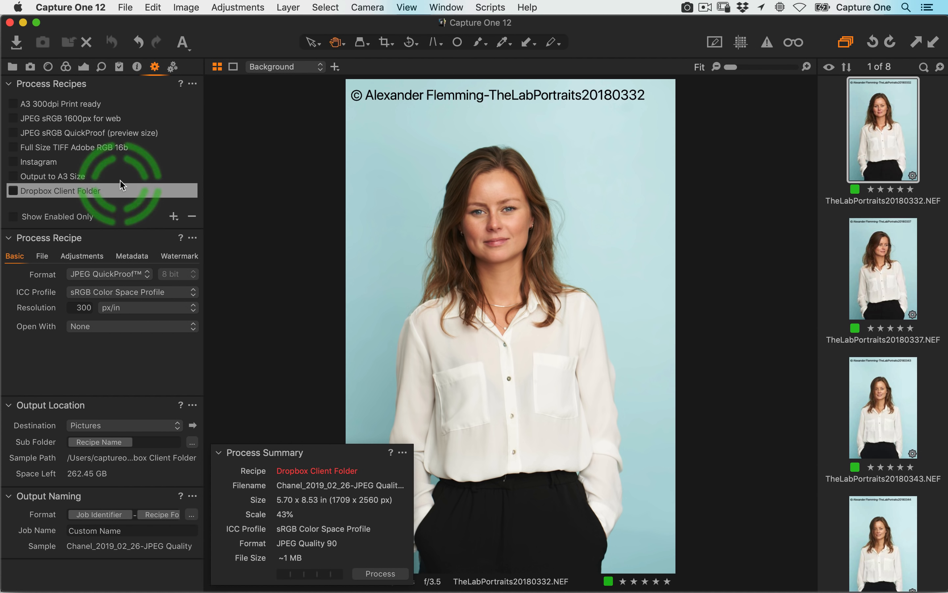
- Compare the portrait's proof preview under the Output to A3 Size and Dropbox Client Folder recipes
{"action": "left_click", "coordinate": [59, 192]}
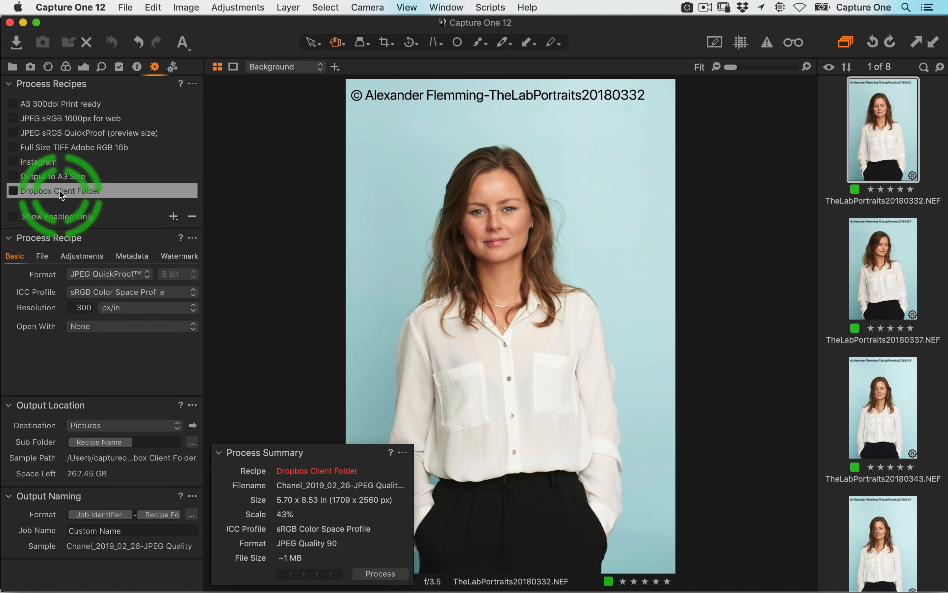
{"action": "left_click", "coordinate": [53, 177]}
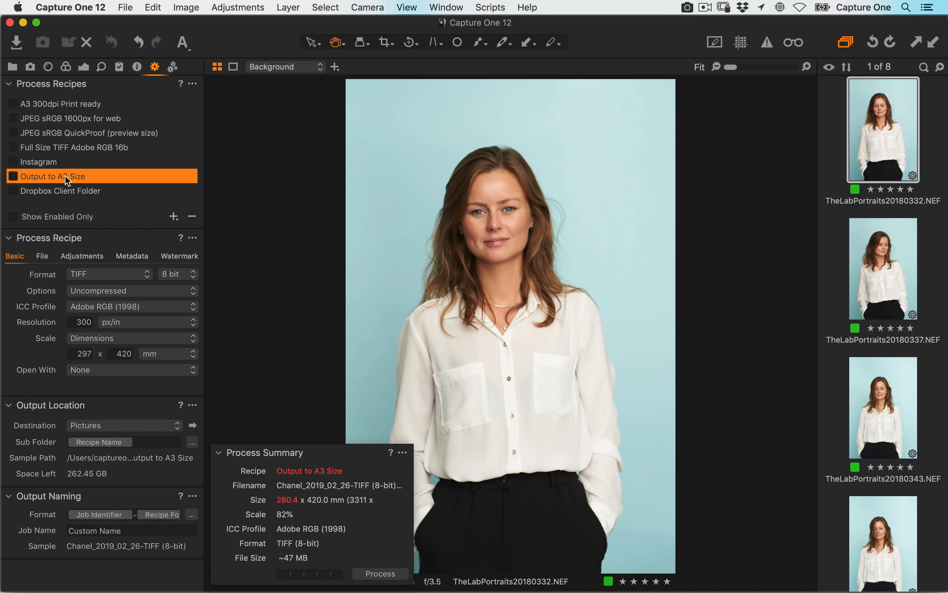
{"action": "left_click", "coordinate": [57, 192]}
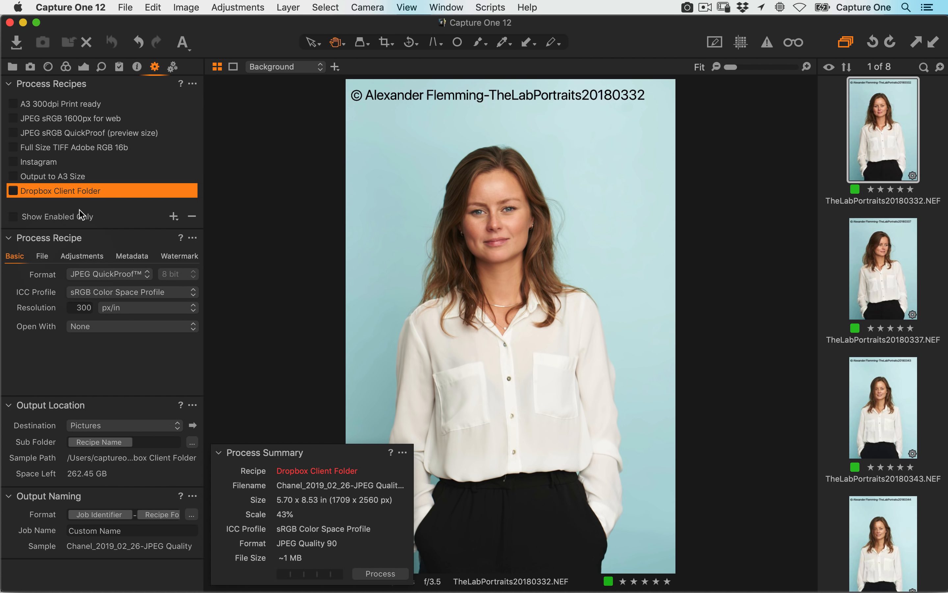
- Enable the Dropbox Client Folder recipe and extend its sub folder to Job Identifier/Color Tag
{"action": "left_click", "coordinate": [13, 191]}
{"action": "left_click", "coordinate": [42, 256]}
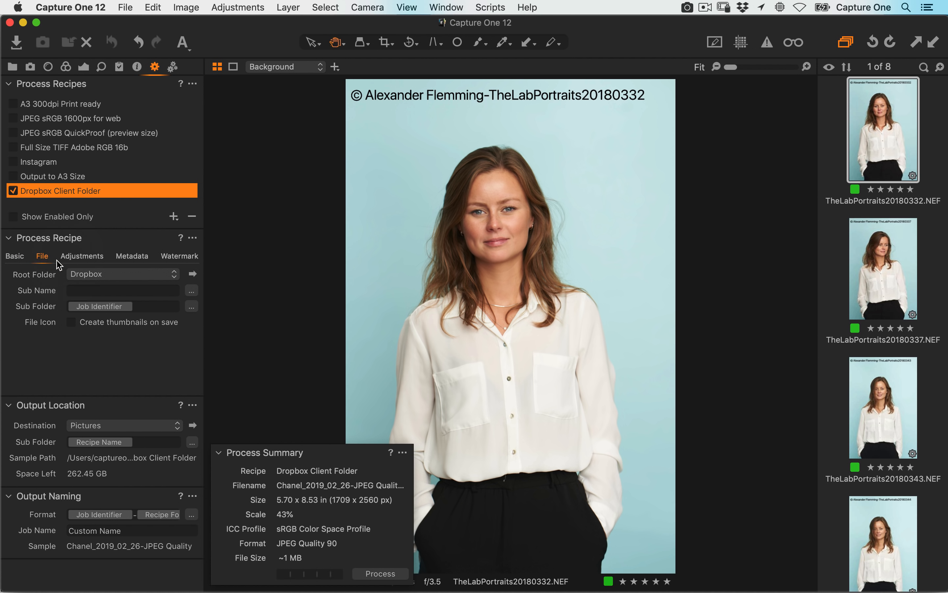
{"action": "left_click", "coordinate": [149, 306]}
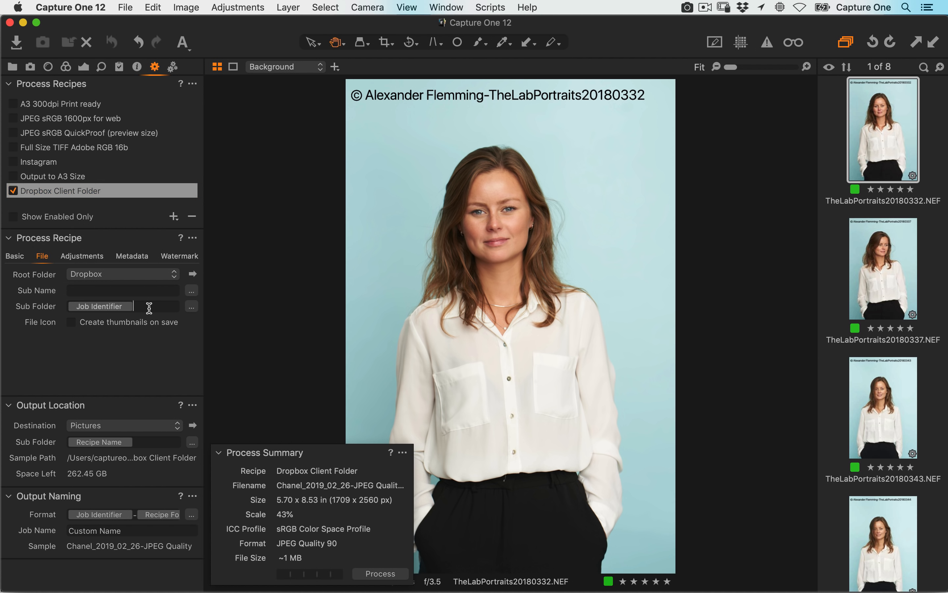
{"action": "scroll", "coordinate": [853, 427], "scroll_direction": "down", "scroll_amount": 10}
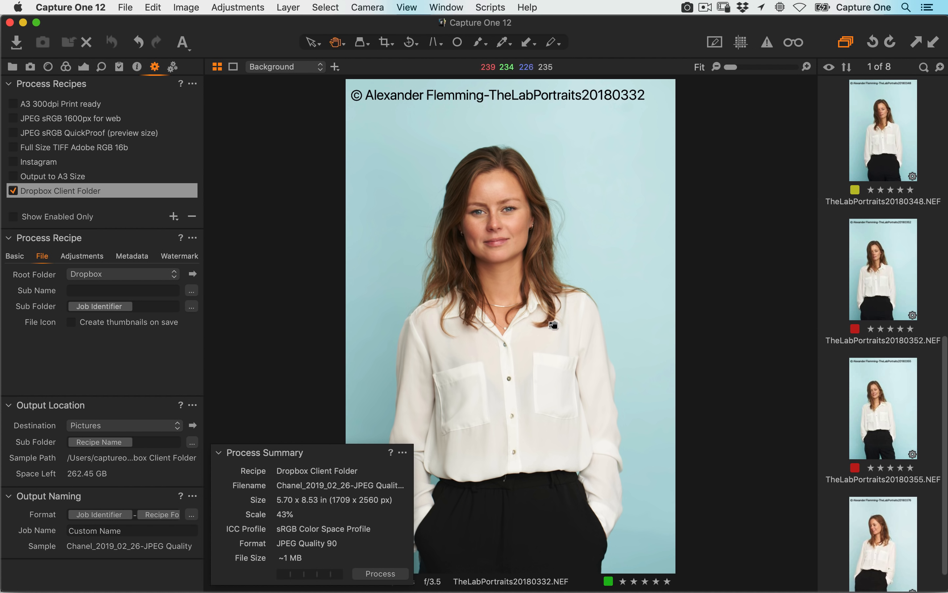
{"action": "type", "text": "colo"}
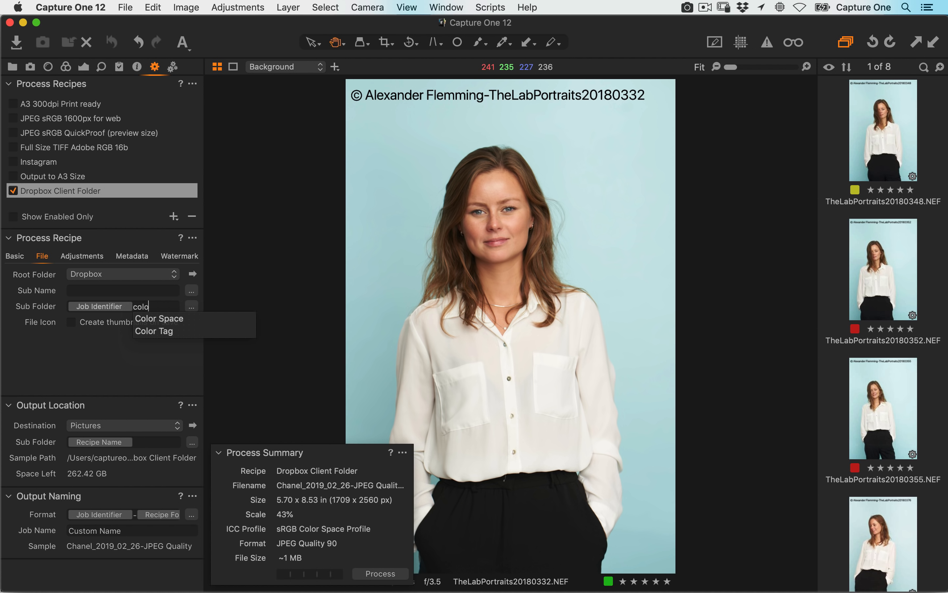
{"action": "key", "text": "Down"}
{"action": "key", "text": "Down"}
{"action": "key", "text": "Return"}
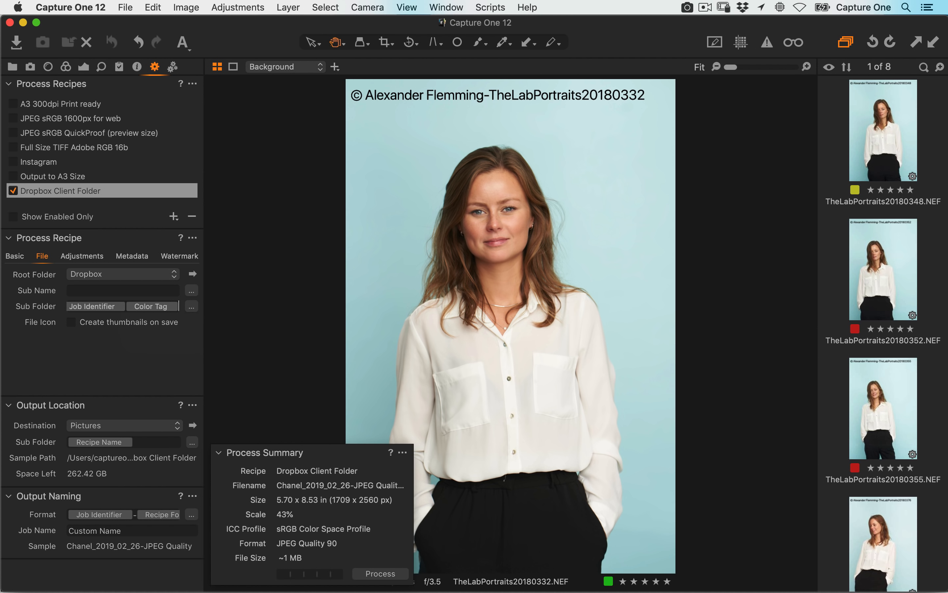
{"action": "left_click", "coordinate": [125, 307]}
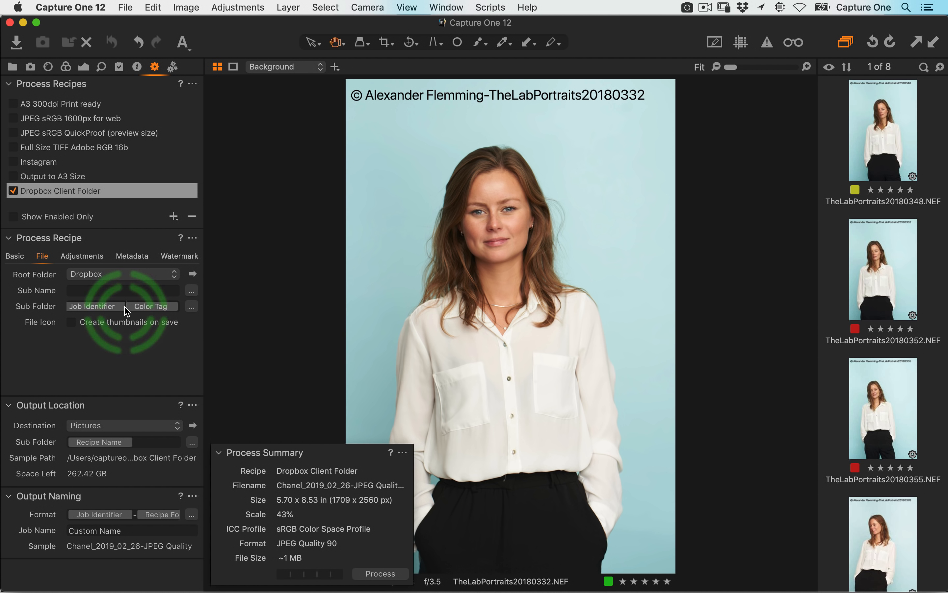
{"action": "type", "text": "/"}
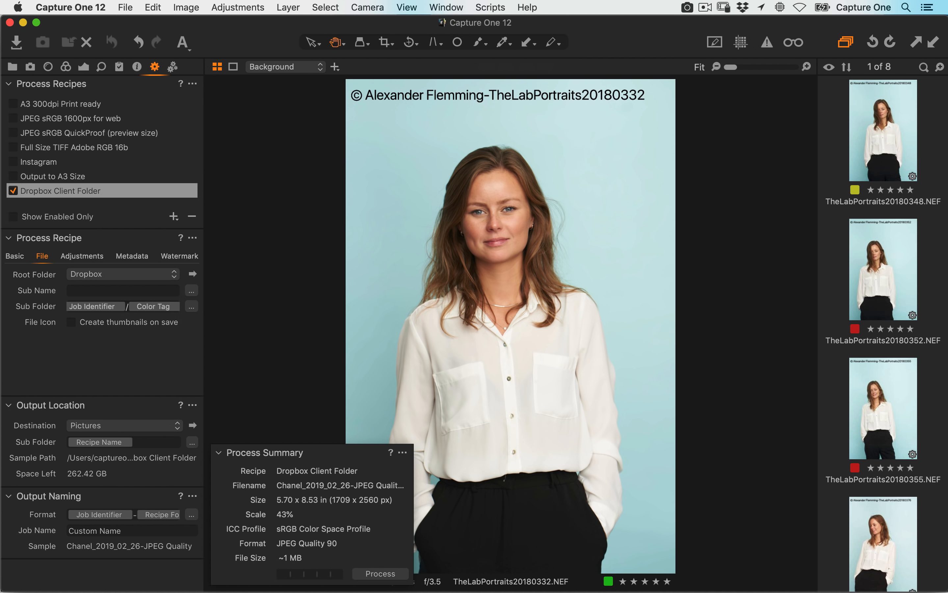
- Open the Dropbox folder in Finder and delete the Chanel_2019_02_26 folder everywhere
{"action": "left_click", "coordinate": [742, 7]}
{"action": "left_click", "coordinate": [826, 60]}
{"action": "key", "text": "Down"}
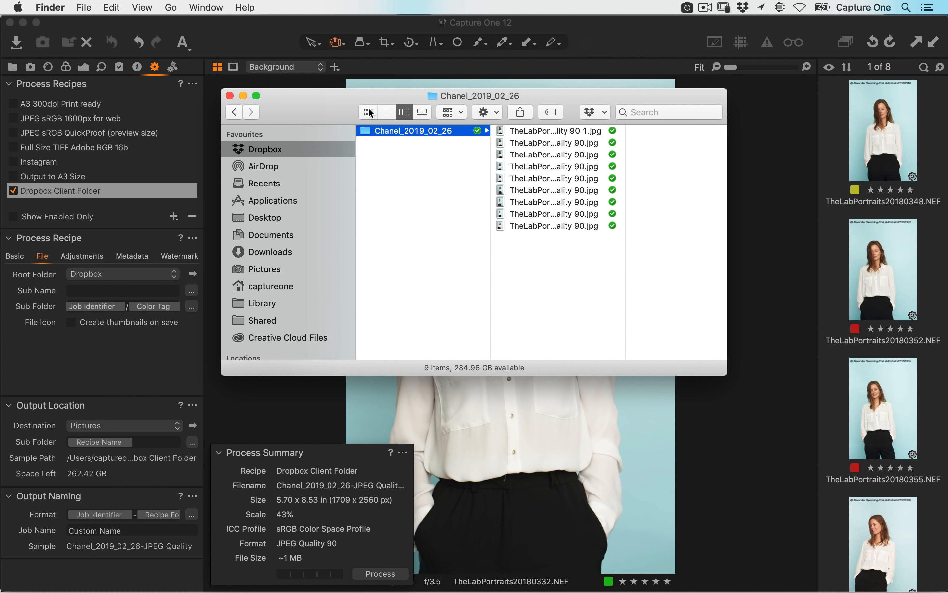
{"action": "key", "text": "super+BackSpace"}
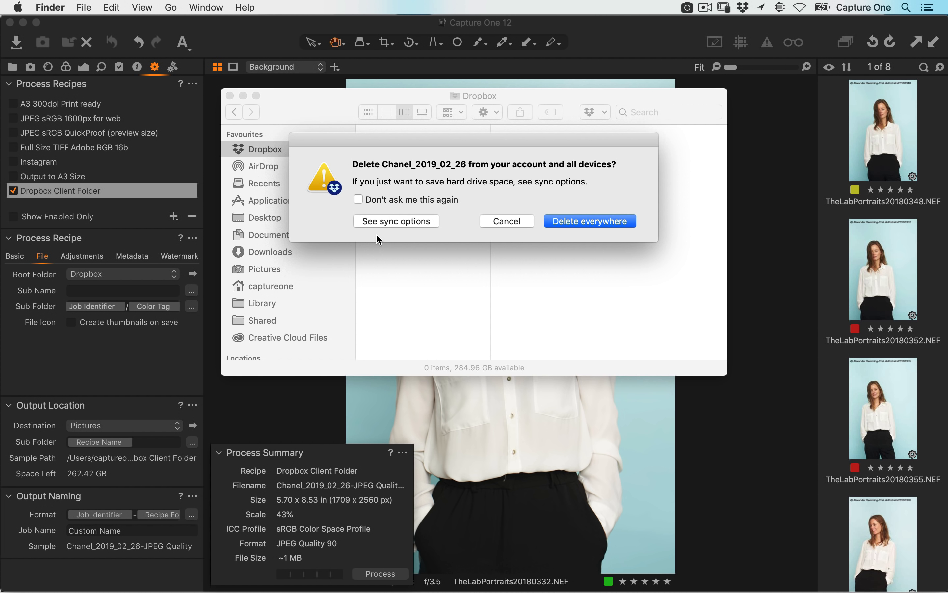
{"action": "left_click", "coordinate": [605, 219]}
- Return to Capture One, select all the portraits and process them with the Dropbox Client Folder recipe
{"action": "left_click", "coordinate": [132, 372]}
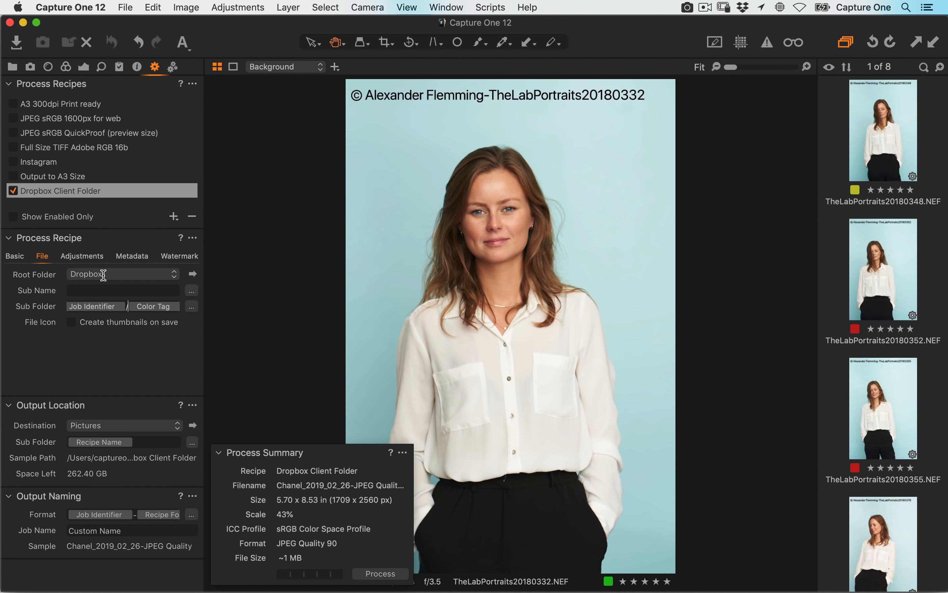
{"action": "left_click", "coordinate": [69, 187]}
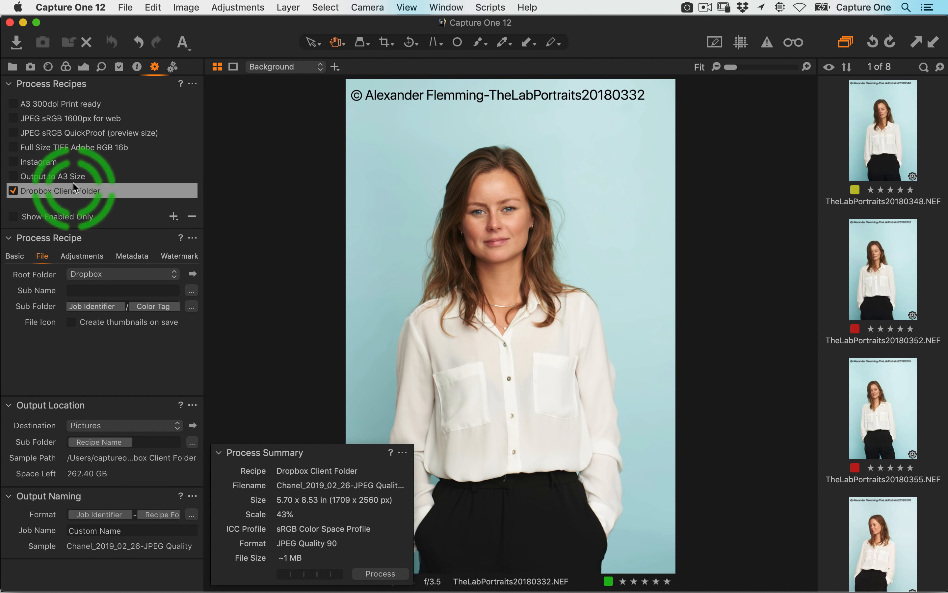
{"action": "left_click", "coordinate": [890, 154]}
{"action": "key", "text": "super+a"}
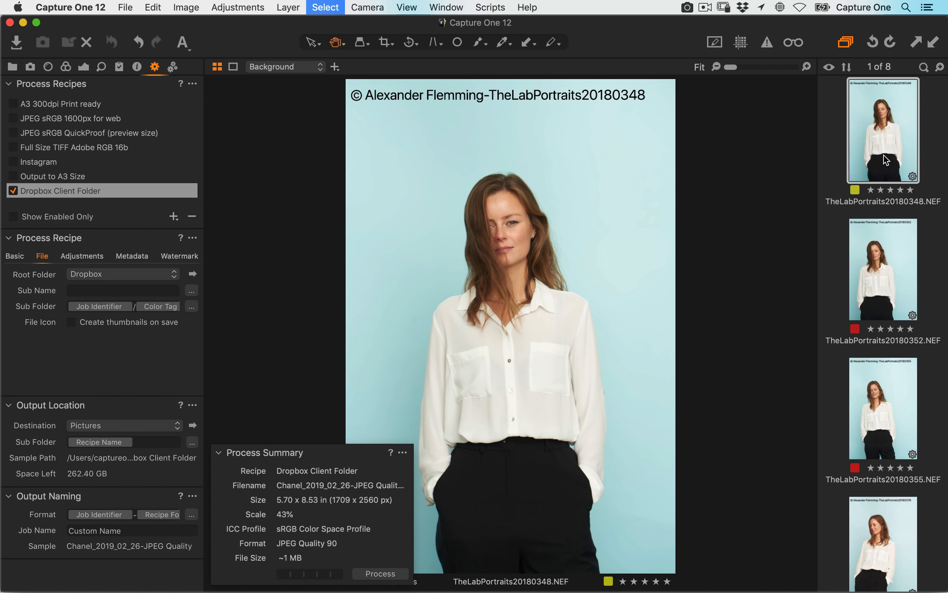
{"action": "left_click", "coordinate": [380, 573]}
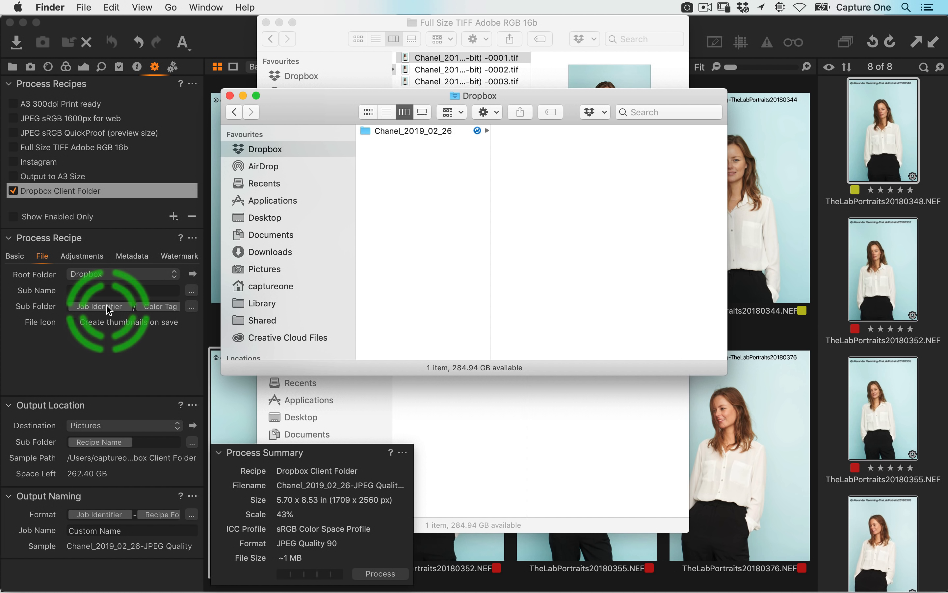
- Examine the Chanel_2019_02_26 folder in Dropbox and the contents of its Green, Red and Yellow color tag subfolders
{"action": "left_click", "coordinate": [447, 131]}
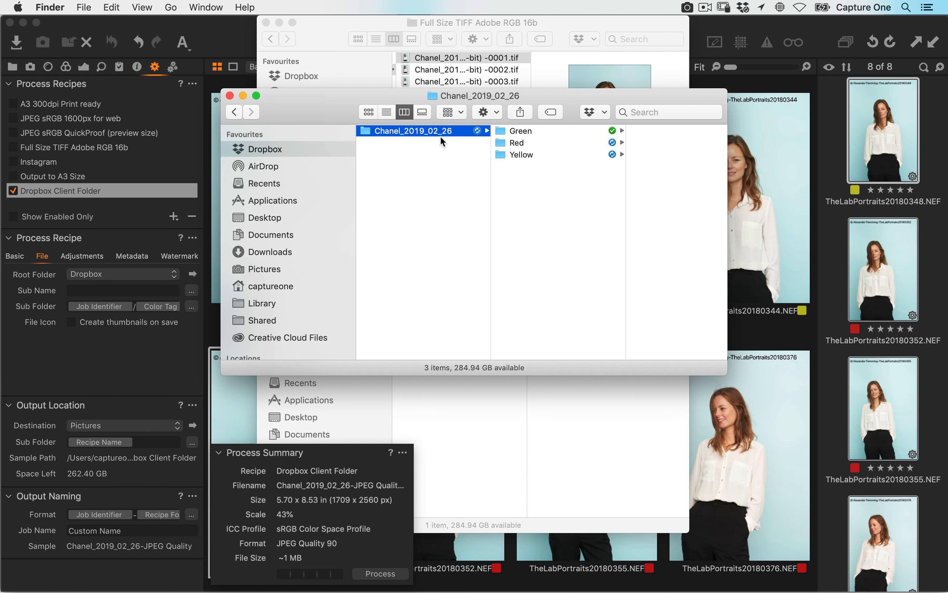
{"action": "left_click", "coordinate": [158, 309]}
{"action": "left_click", "coordinate": [540, 133]}
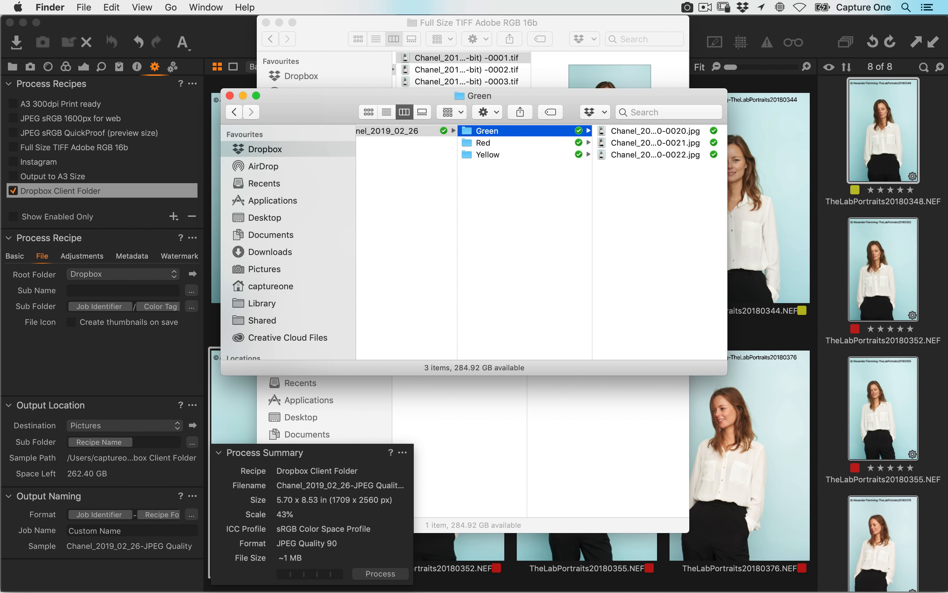
{"action": "key", "text": "Down"}
{"action": "key", "text": "Down"}
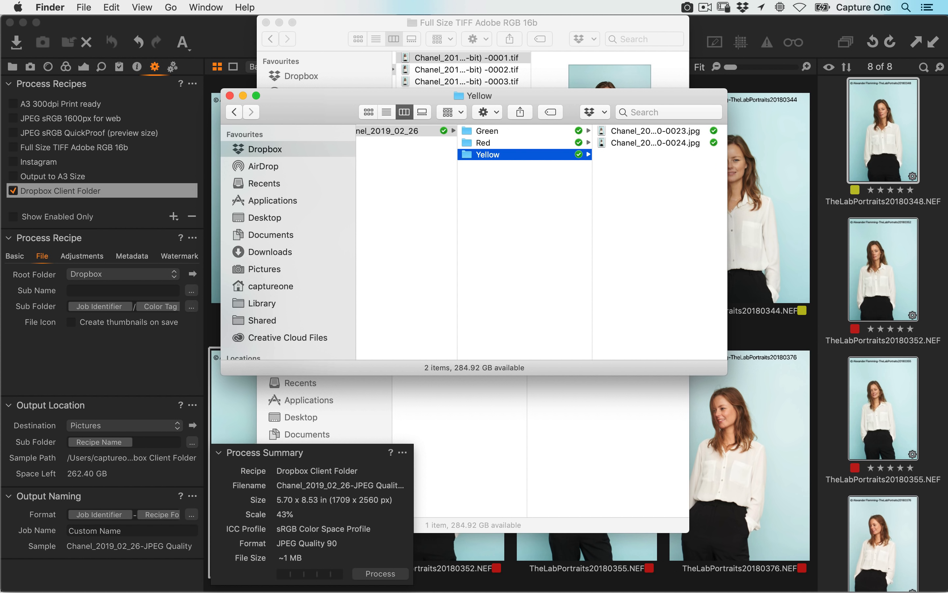
{"action": "key", "text": "Left"}
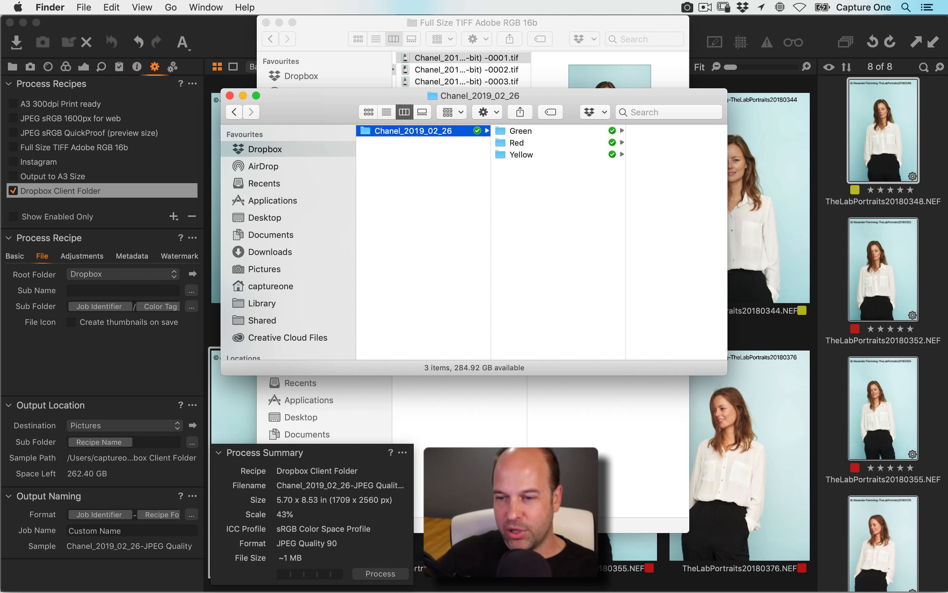
- Return to Capture One and review the Dropbox Client Folder recipe's format settings and ICC profile choices
{"action": "left_click", "coordinate": [112, 202]}
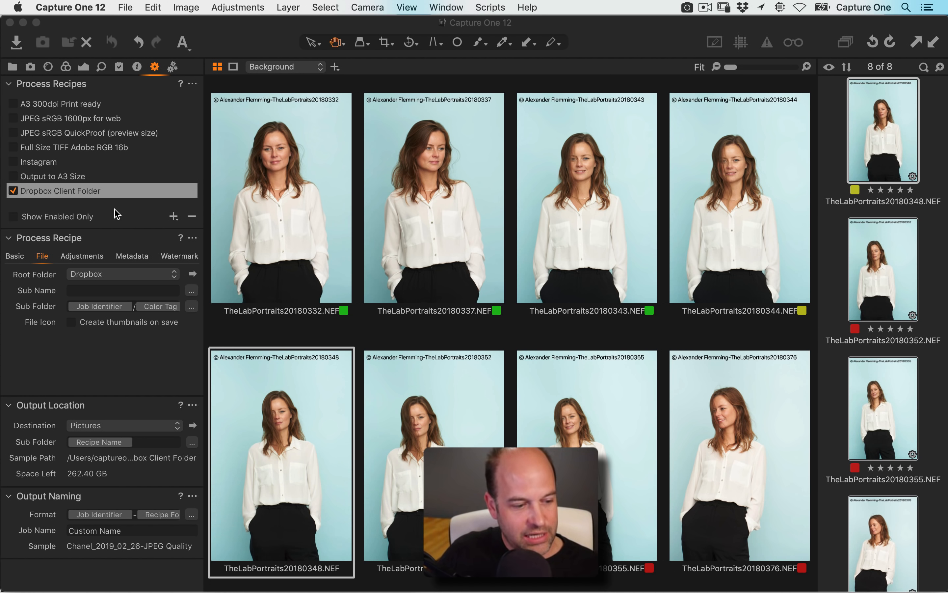
{"action": "left_click", "coordinate": [22, 256]}
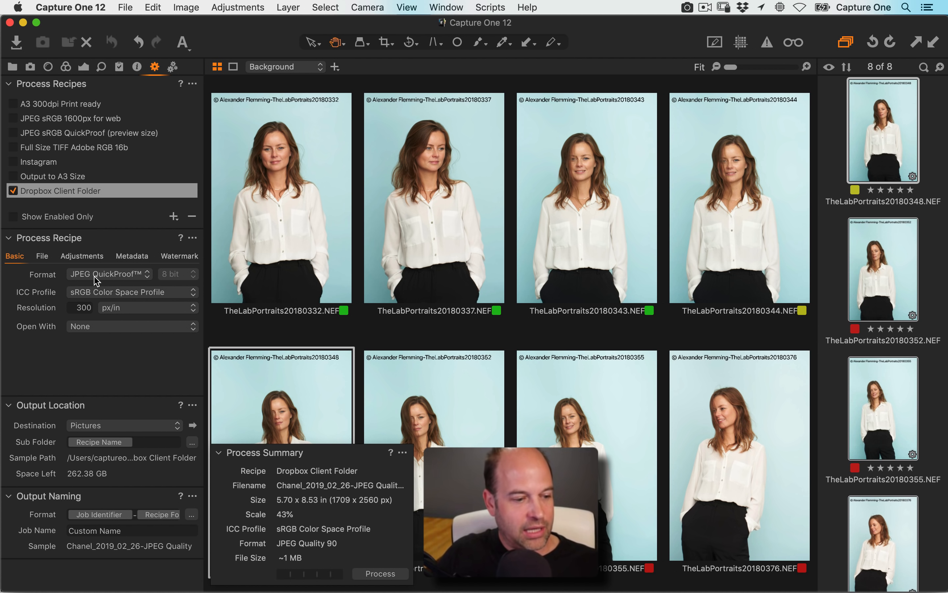
{"action": "left_click", "coordinate": [99, 293]}
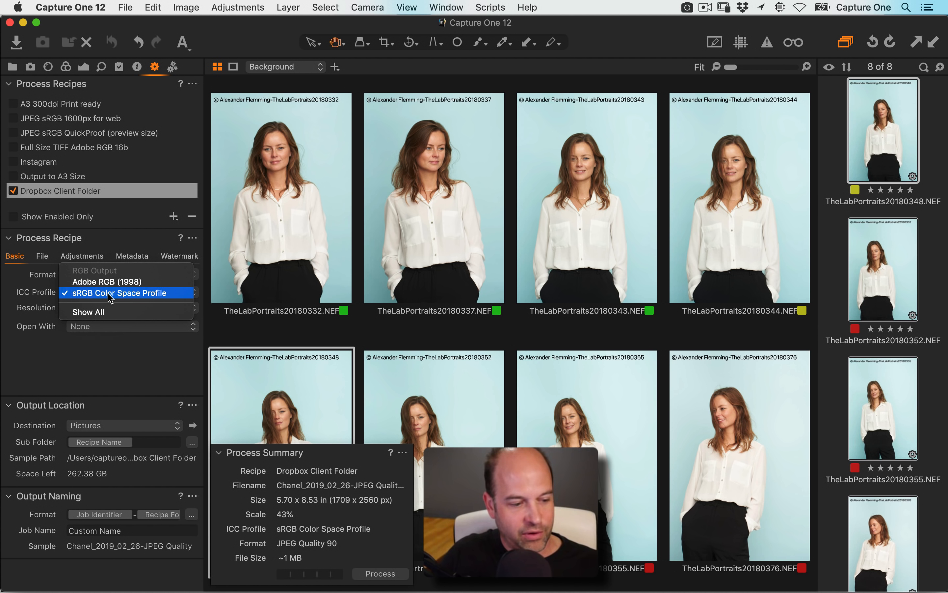
{"action": "left_click", "coordinate": [100, 297]}
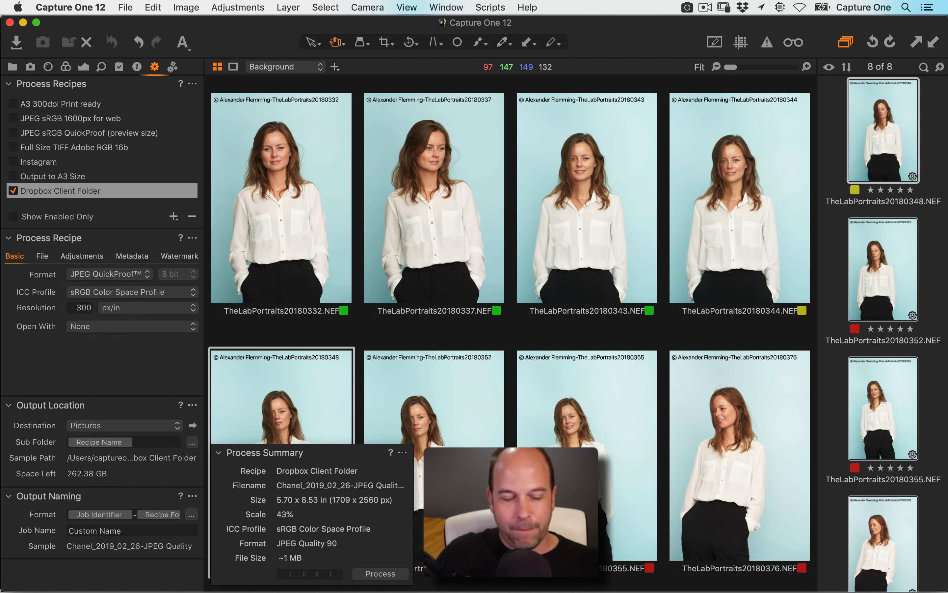
- Process the selected portraits with the Dropbox Client Folder recipe while viewing the batch queue, and return to the process recipes
{"action": "left_click", "coordinate": [173, 67]}
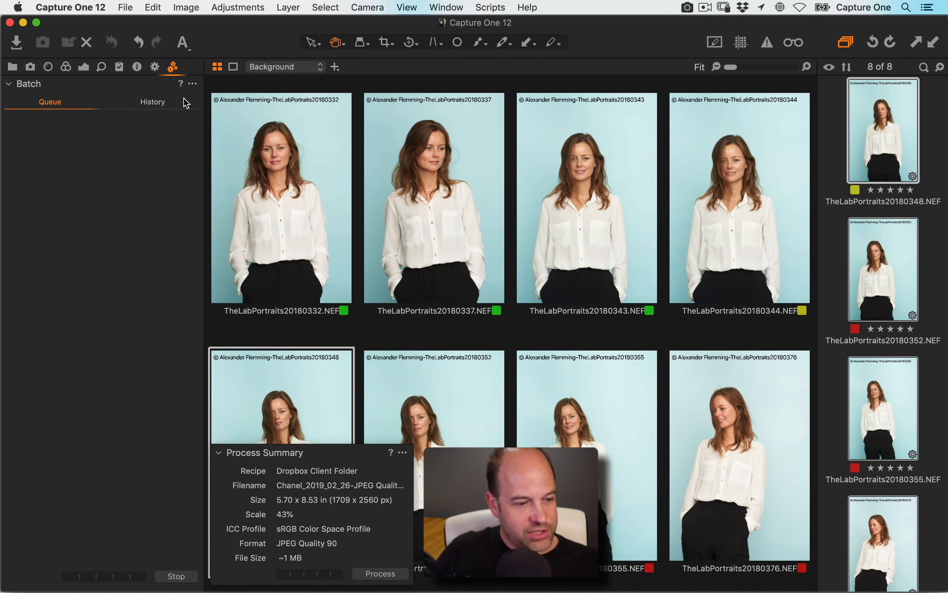
{"action": "left_click", "coordinate": [390, 573]}
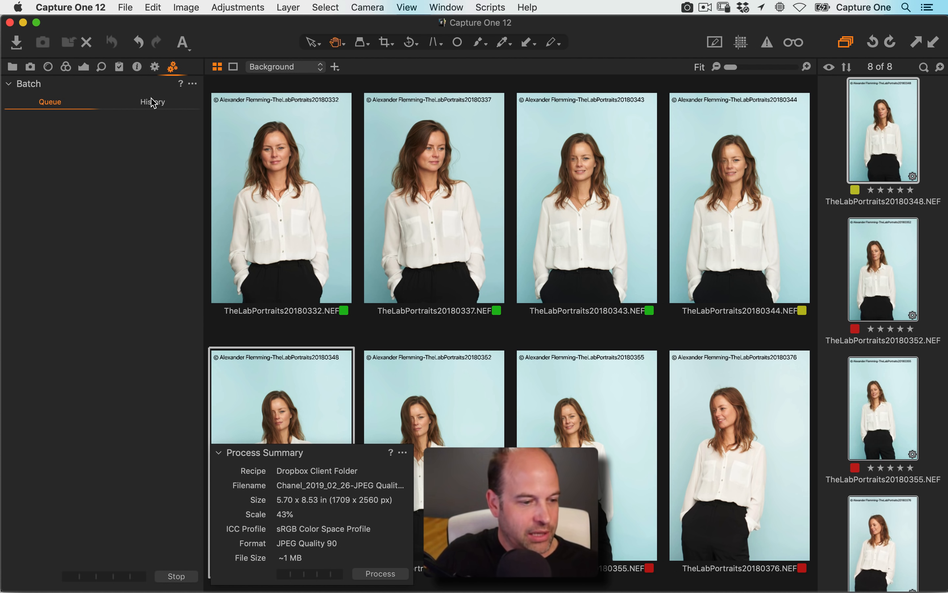
{"action": "left_click", "coordinate": [15, 67]}
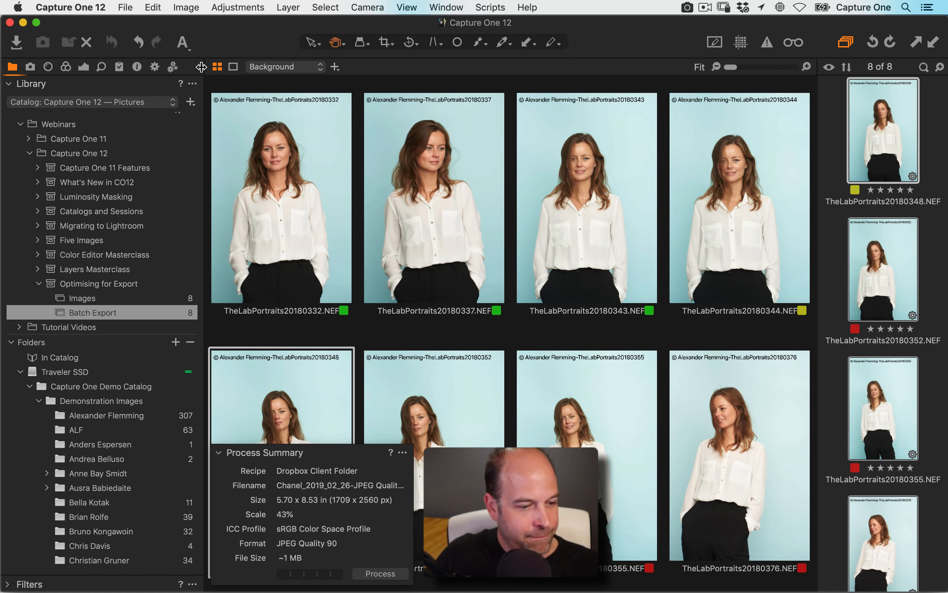
{"action": "left_click", "coordinate": [155, 67]}
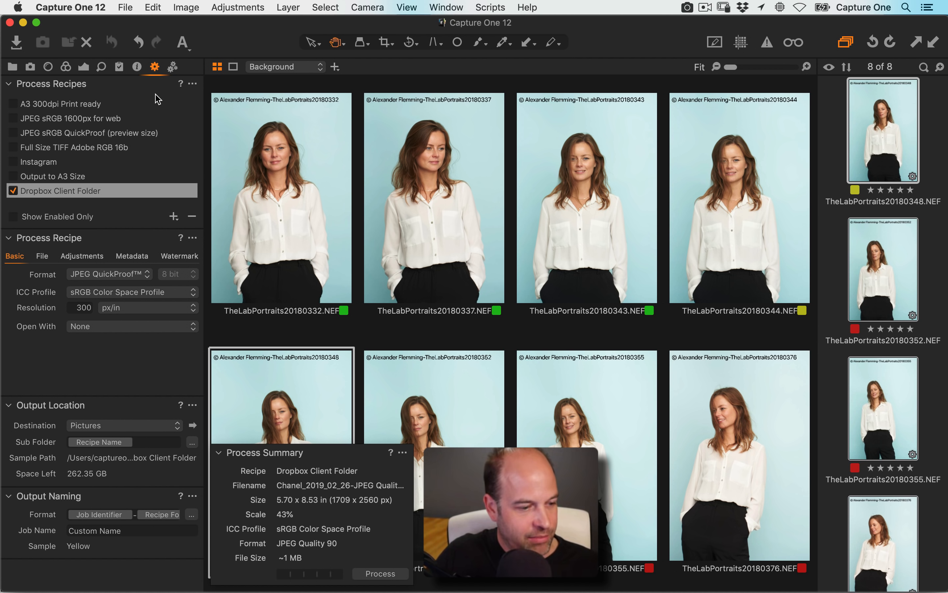
- Enable only the Full Size TIFF Adobe RGB 16b recipe and process the portraits while viewing the batch queue
{"action": "left_click", "coordinate": [15, 191]}
{"action": "left_click", "coordinate": [14, 147]}
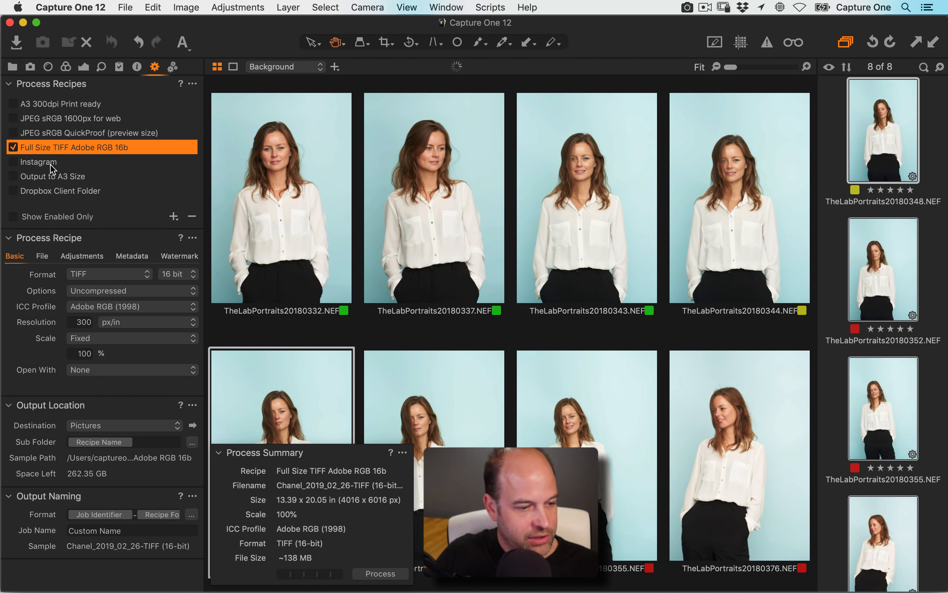
{"action": "left_click", "coordinate": [172, 67]}
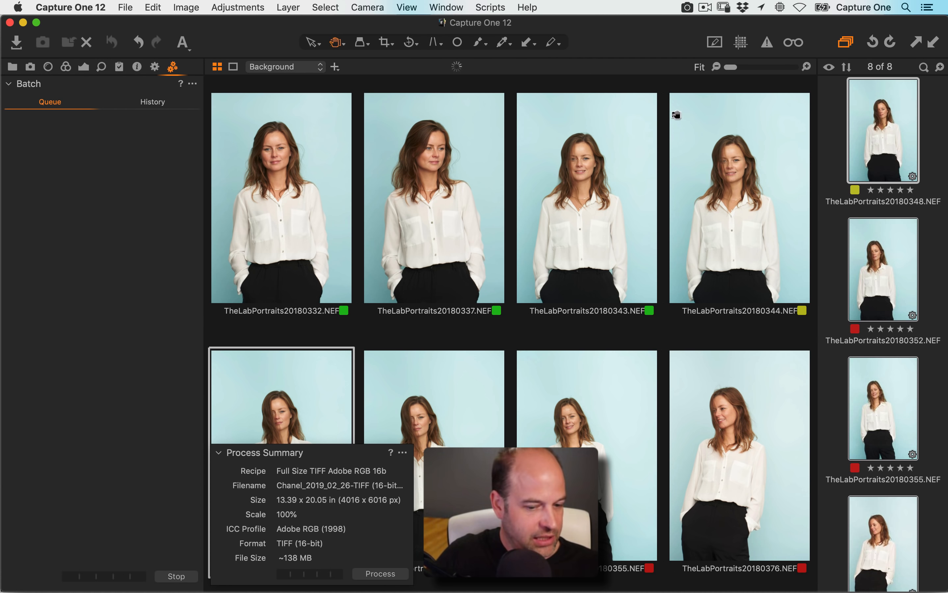
{"action": "left_click", "coordinate": [386, 574]}
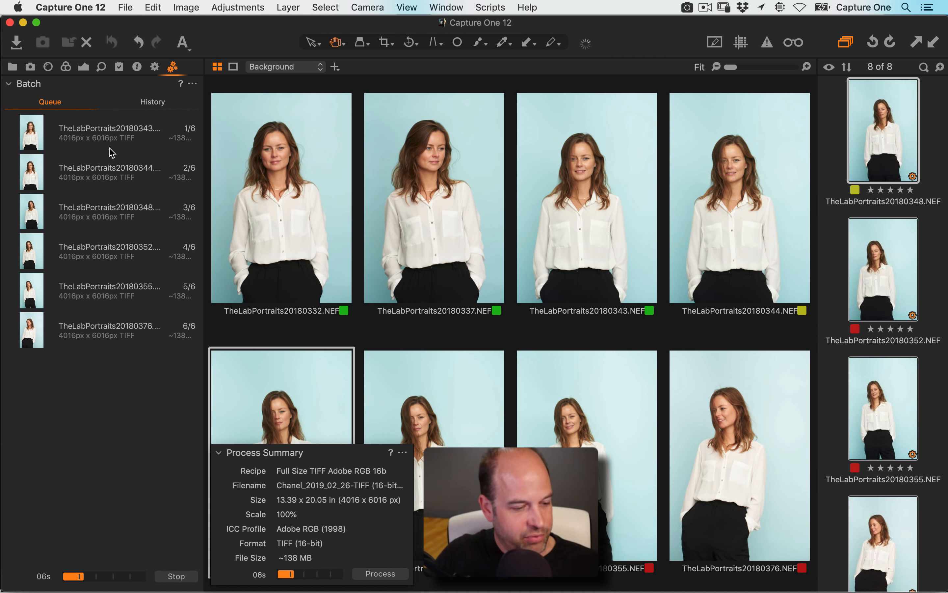
{"action": "left_click", "coordinate": [110, 152]}
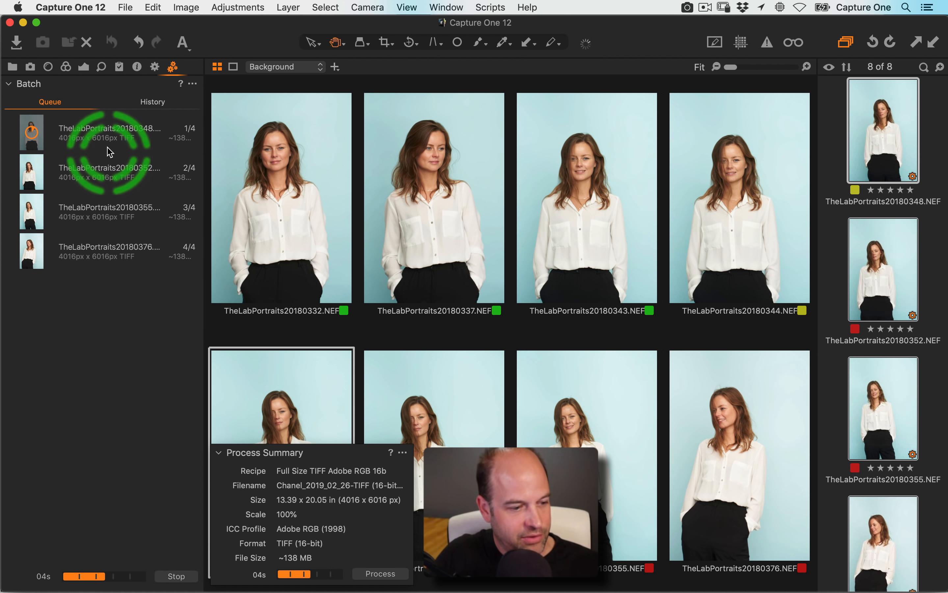
- Stop the running batch of TIFF exports, restart it and stop it again
{"action": "left_click", "coordinate": [178, 576]}
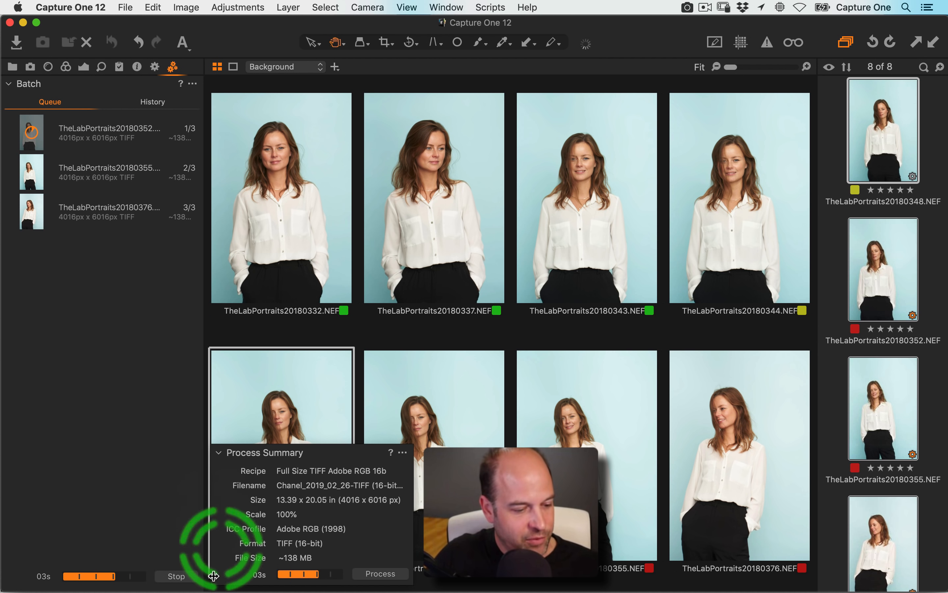
{"action": "left_click", "coordinate": [179, 577]}
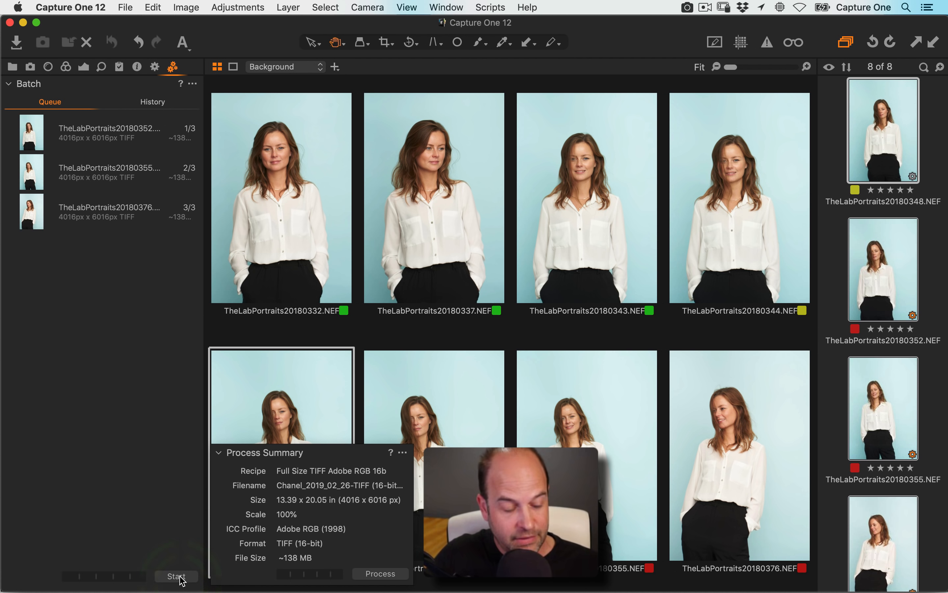
{"action": "left_click", "coordinate": [177, 576]}
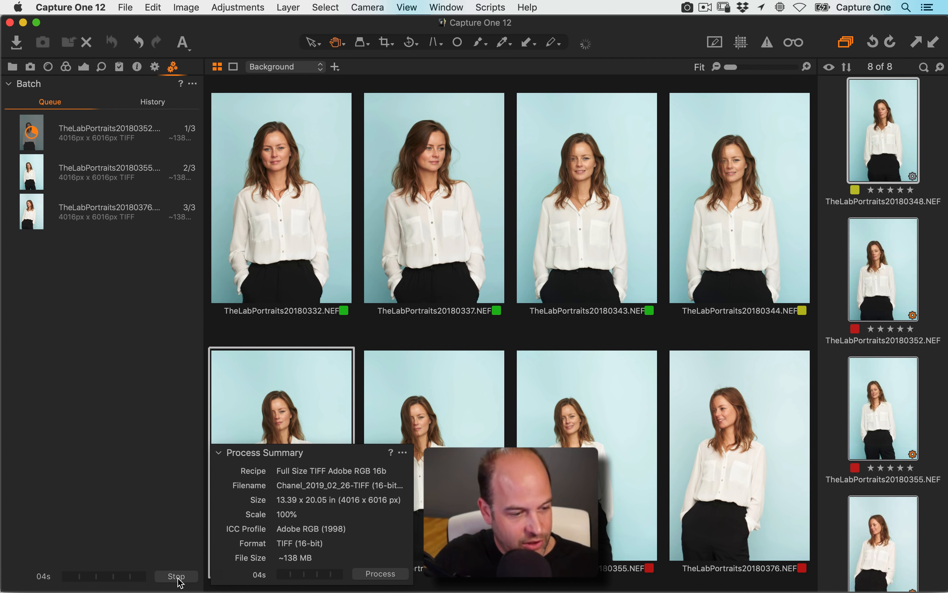
{"action": "left_click", "coordinate": [178, 577]}
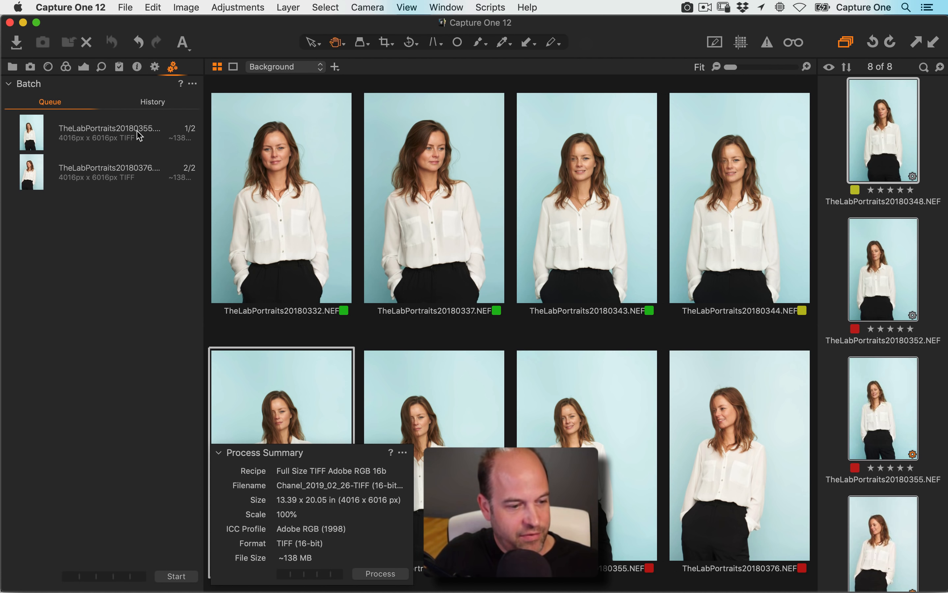
- Delete TheLabPortraits20180376 from the batch queue and clear the remaining queue
{"action": "left_click", "coordinate": [116, 137]}
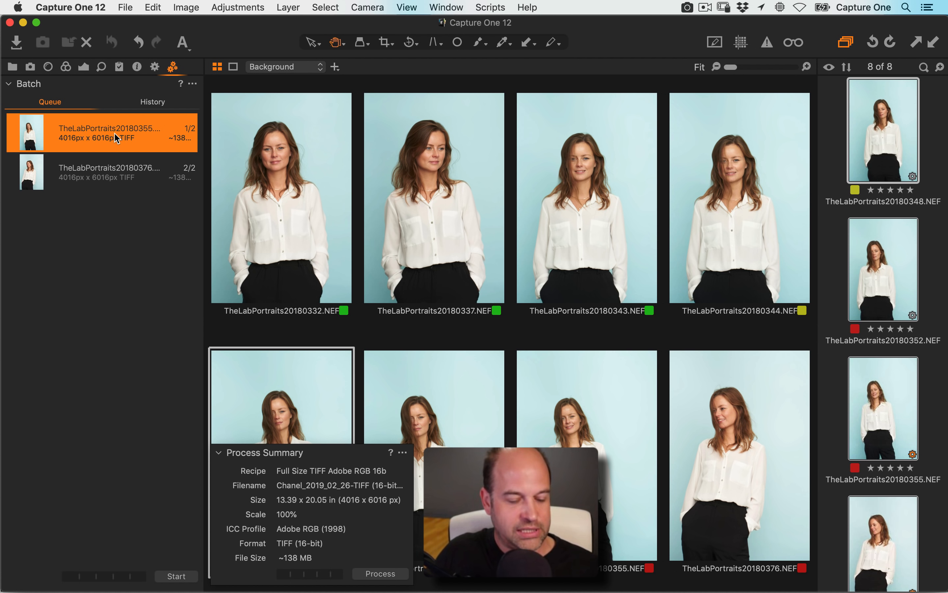
{"action": "left_click", "coordinate": [115, 174]}
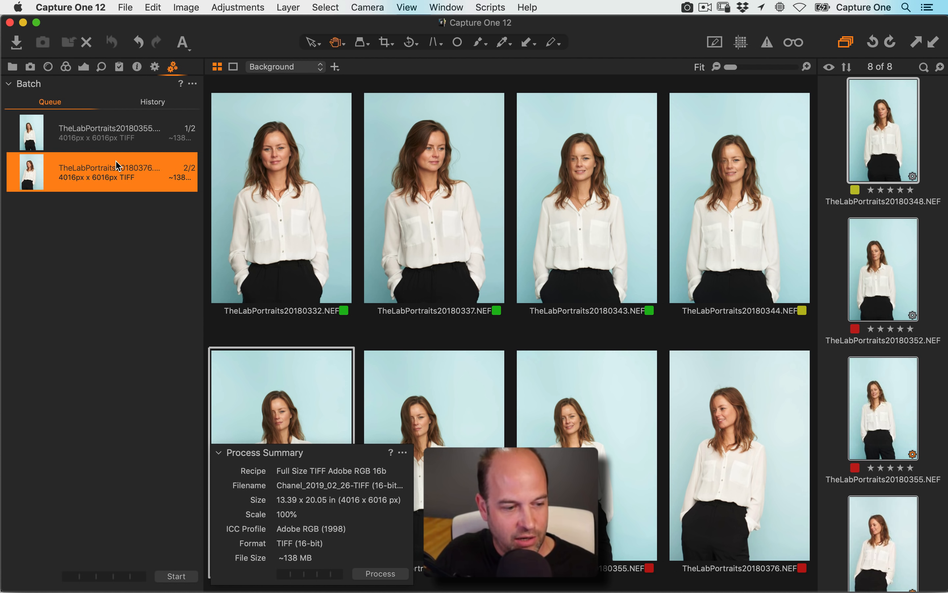
{"action": "key", "text": "Delete"}
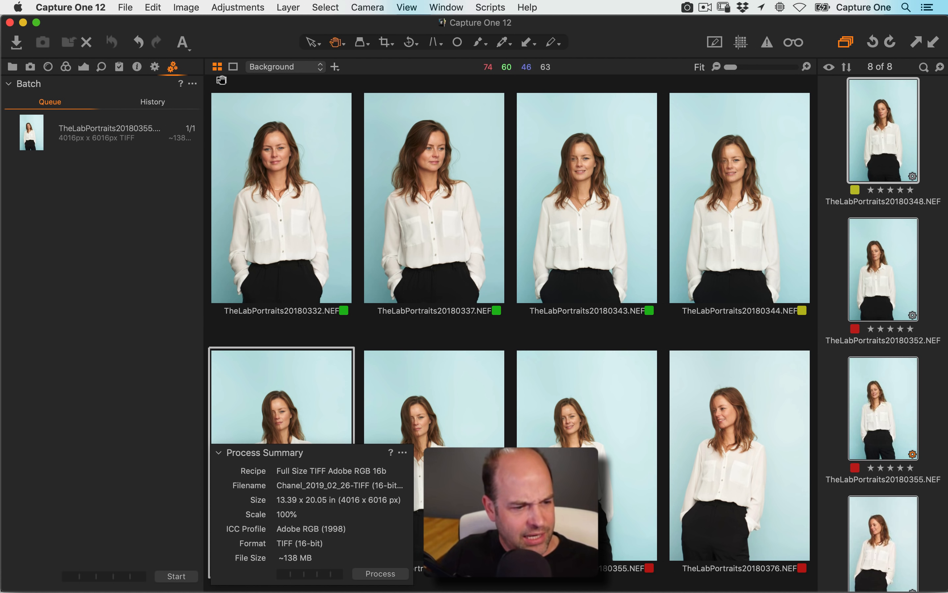
{"action": "left_click", "coordinate": [192, 84]}
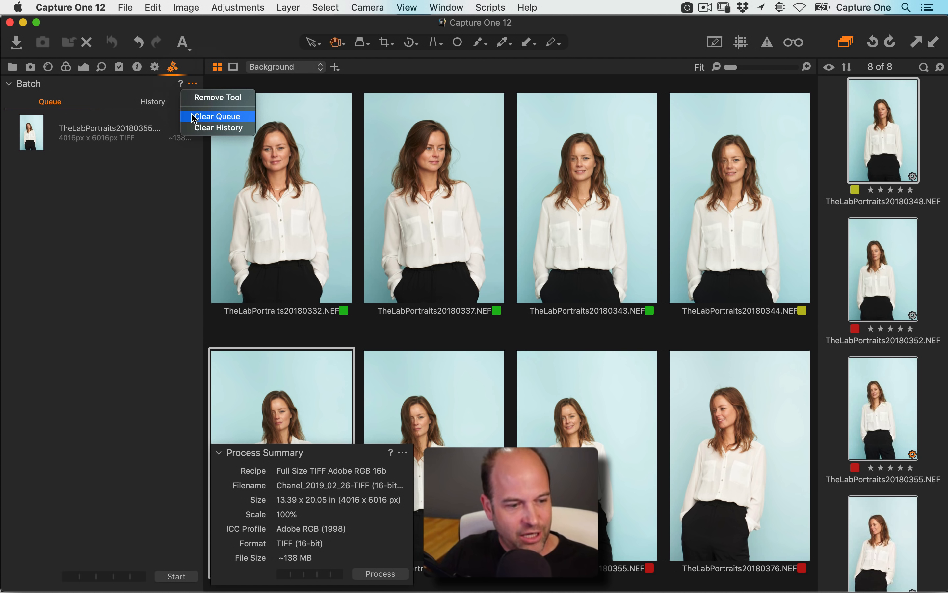
{"action": "left_click", "coordinate": [195, 118]}
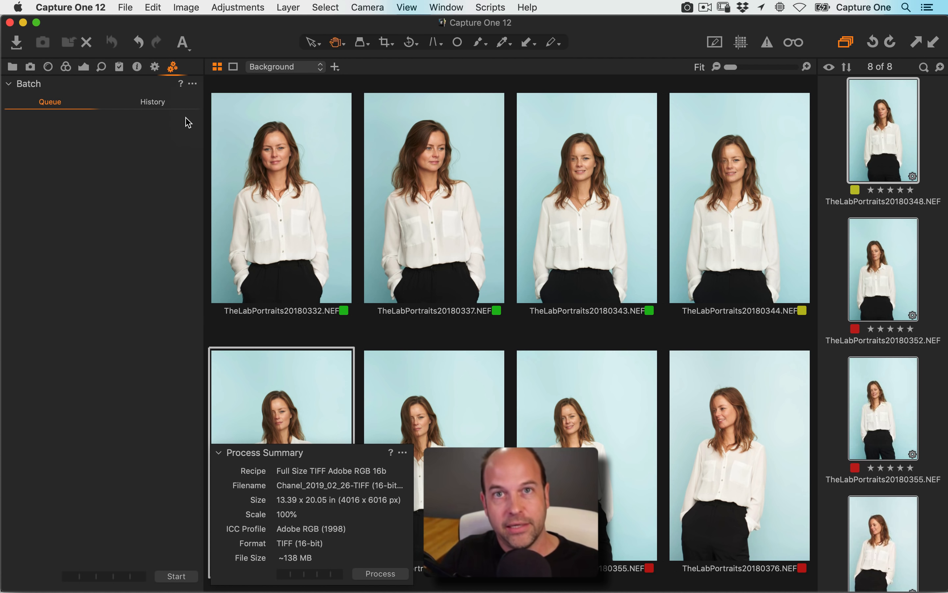
- Review the batch processing history and the available file commands for processing and exporting
{"action": "left_click", "coordinate": [158, 104]}
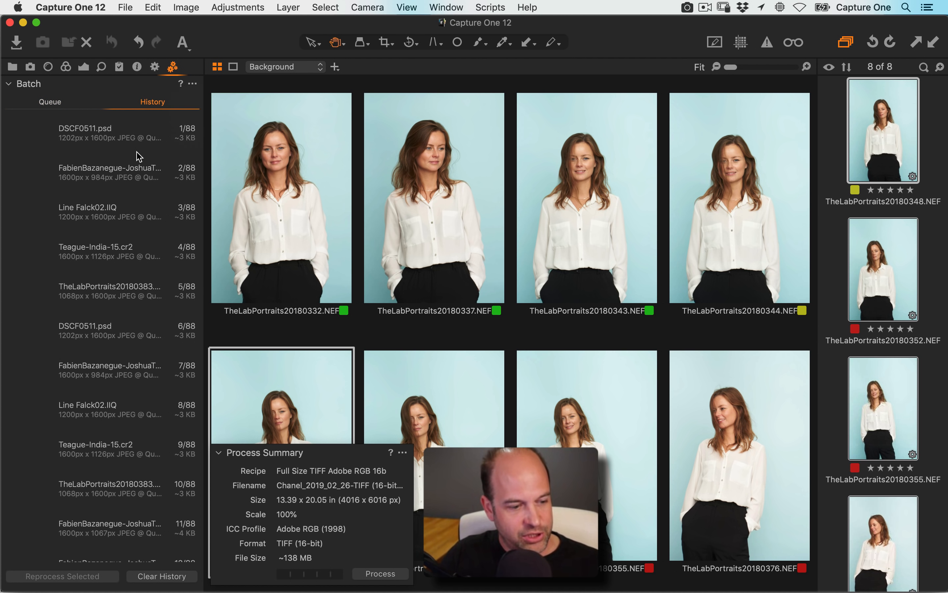
{"action": "left_click", "coordinate": [52, 102]}
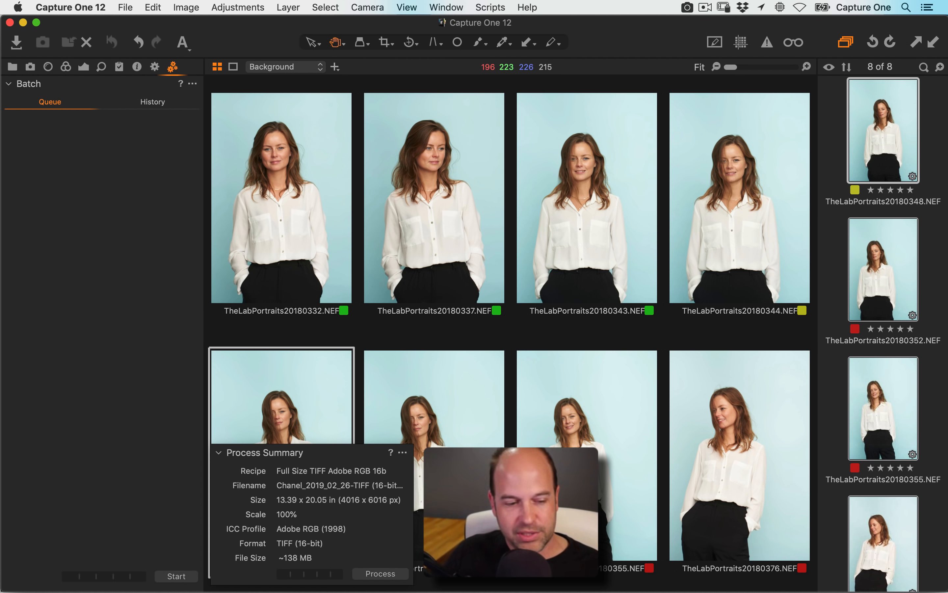
{"action": "left_click", "coordinate": [124, 7]}
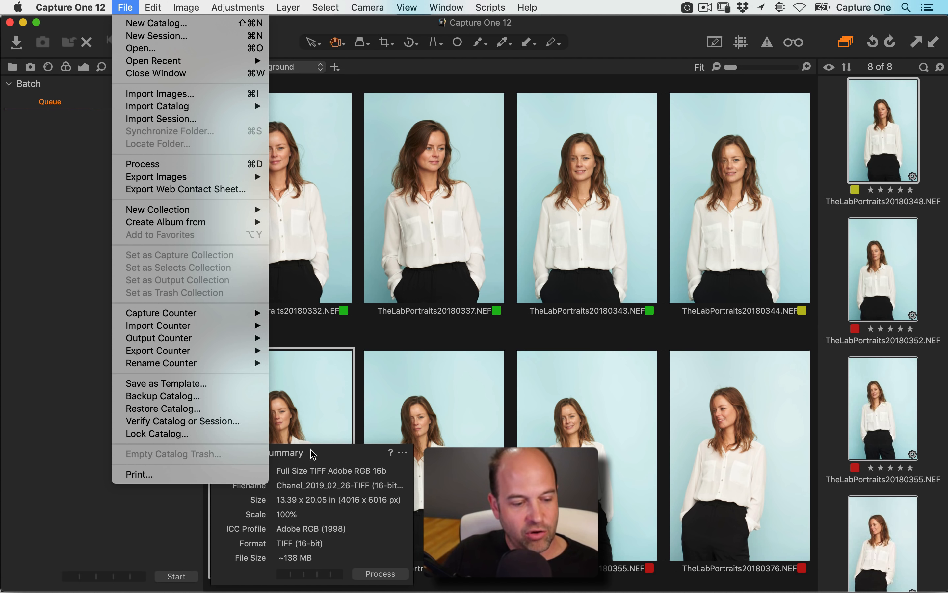
{"action": "left_click", "coordinate": [411, 411]}
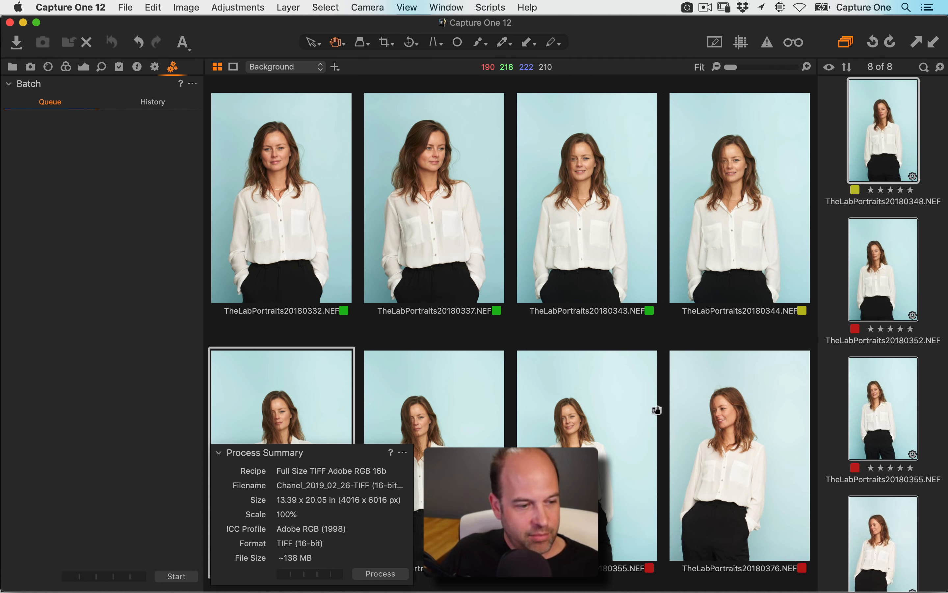
- Set the ICC profile of the Full Size TIFF Adobe RGB 16b recipe to CoatedFOGRA39
{"action": "left_click", "coordinate": [155, 68]}
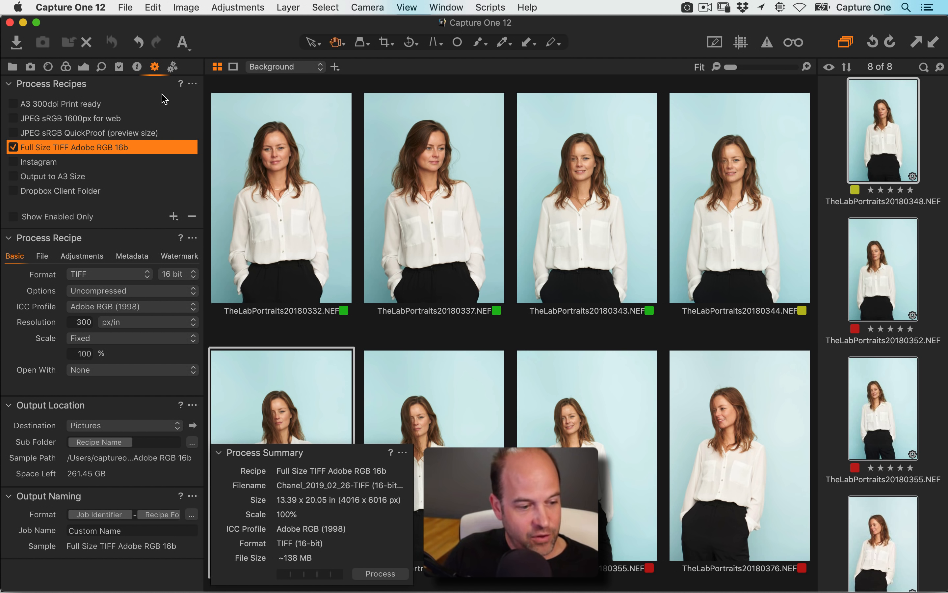
{"action": "left_click", "coordinate": [114, 306]}
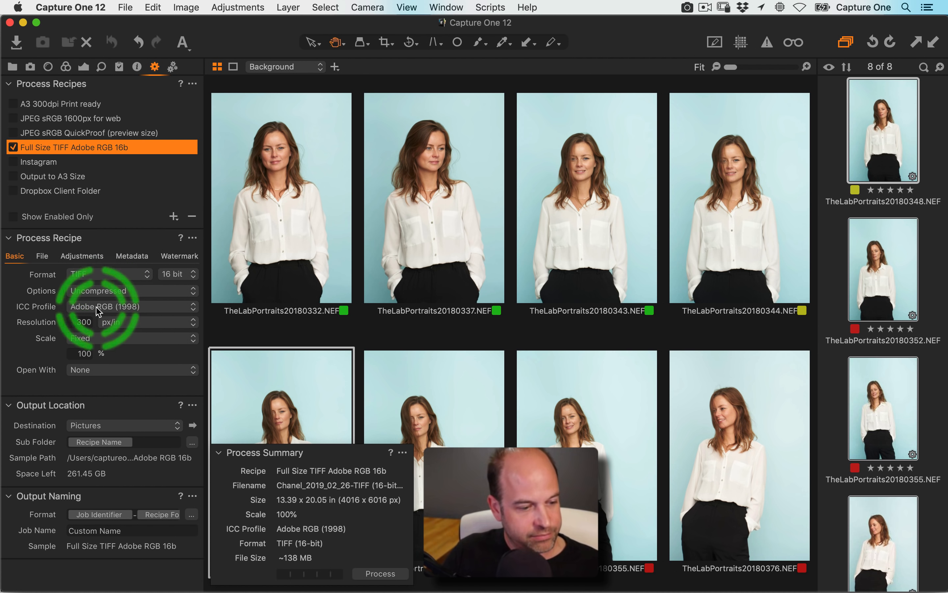
{"action": "left_click", "coordinate": [105, 337]}
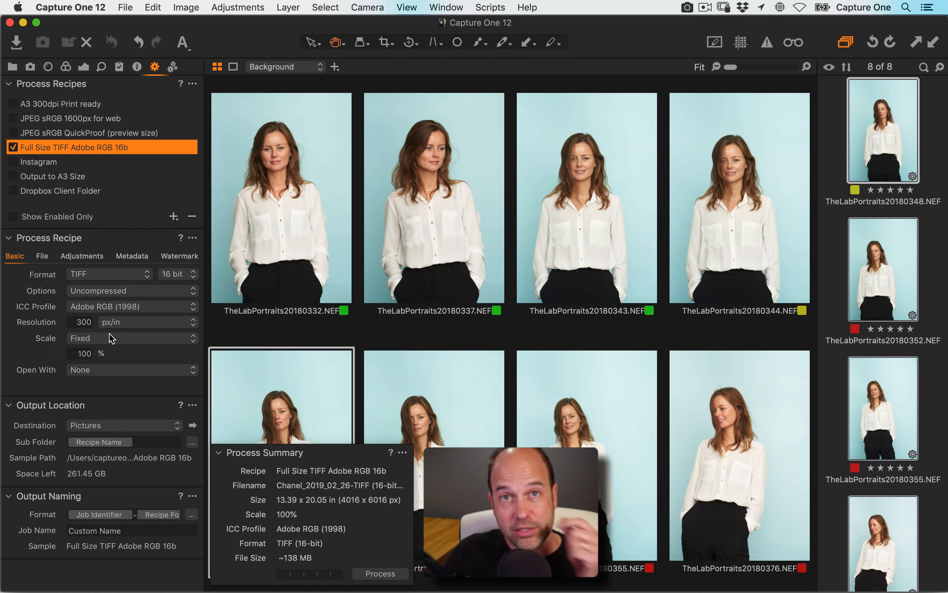
{"action": "left_click", "coordinate": [106, 306]}
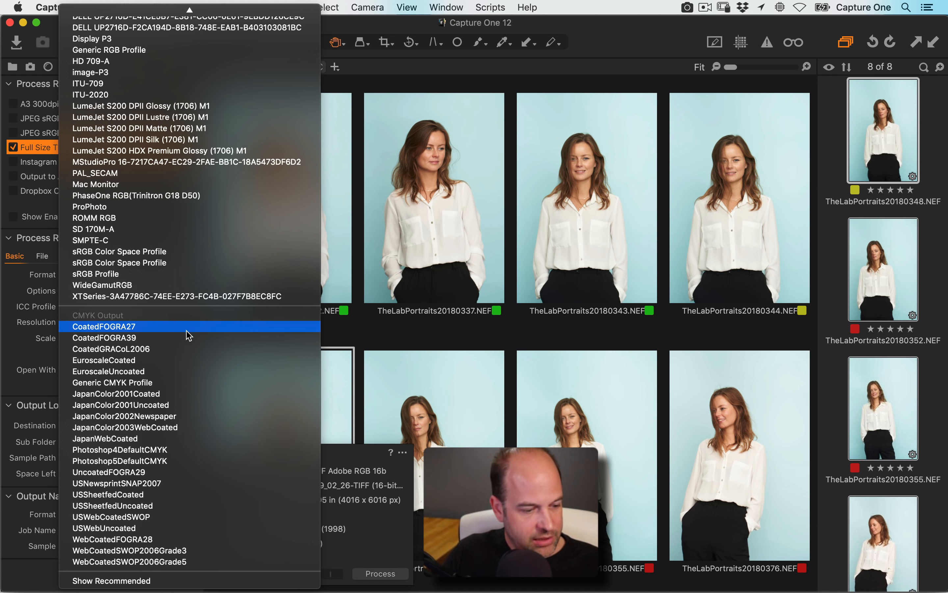
{"action": "key", "text": "Escape"}
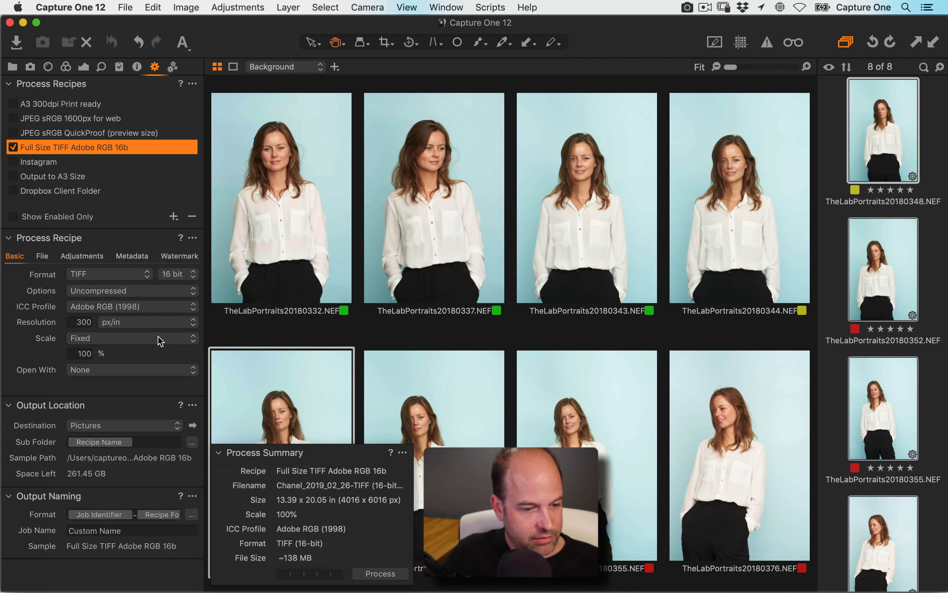
- Select only TheLabPortraits20180348.NEF and compare its preview under the JPEG sRGB QuickProof and Full Size TIFF Adobe RGB 16b recipes
{"action": "left_click", "coordinate": [872, 214]}
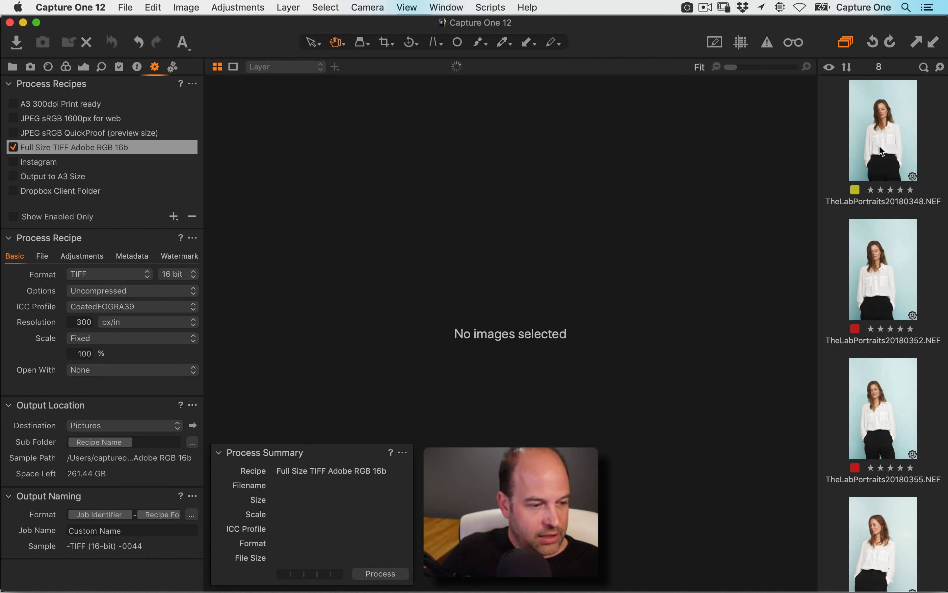
{"action": "left_click", "coordinate": [882, 136]}
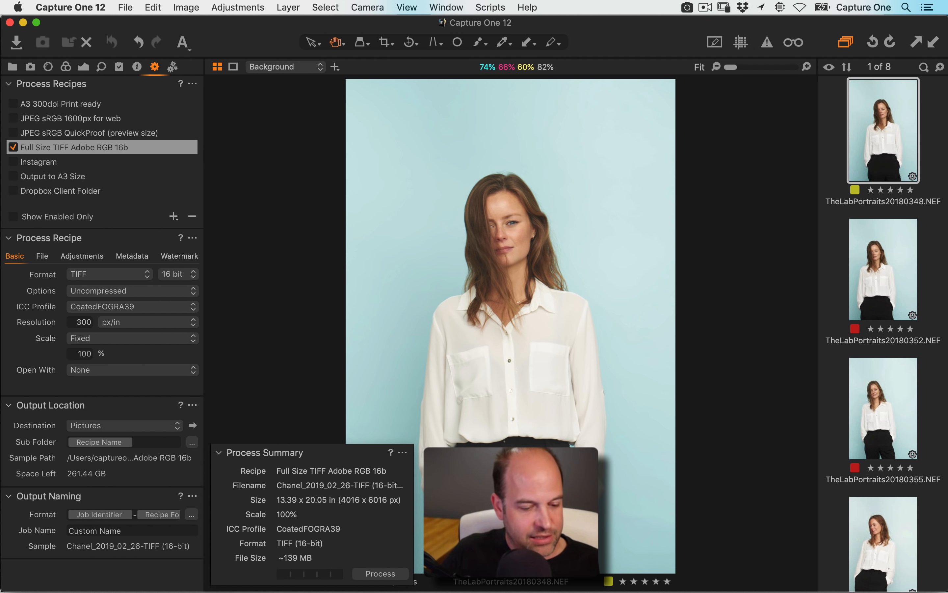
{"action": "left_click", "coordinate": [54, 135]}
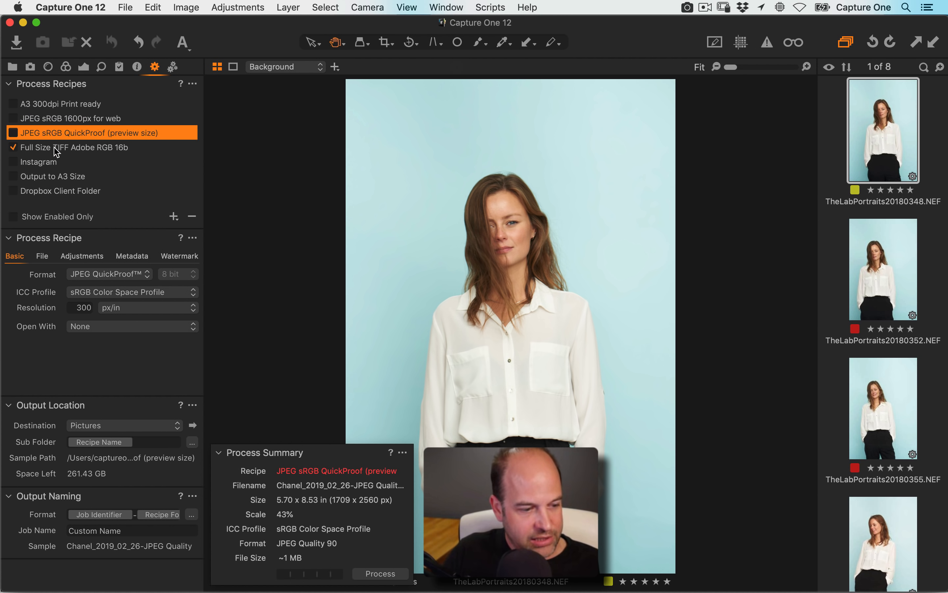
{"action": "left_click", "coordinate": [55, 148]}
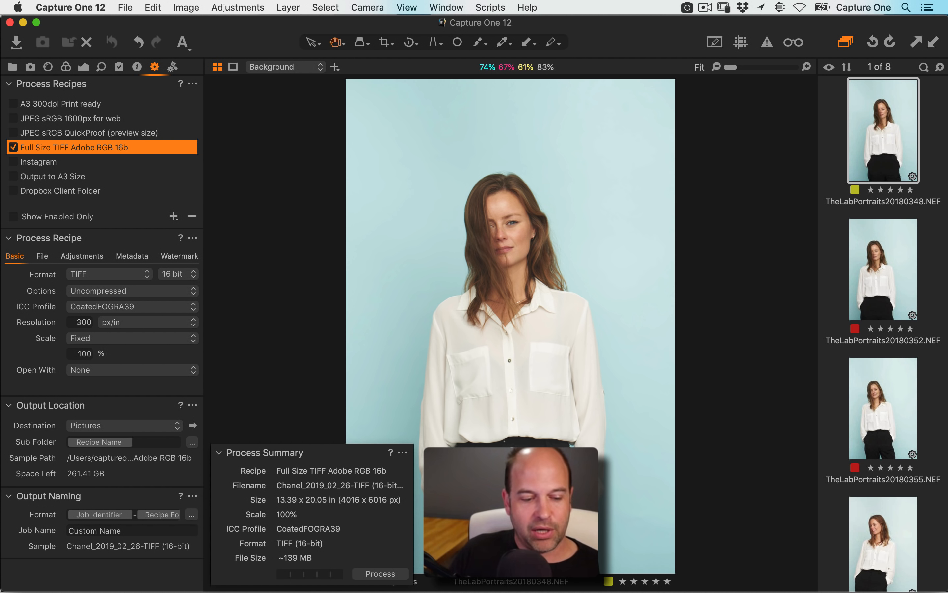
{"action": "left_click", "coordinate": [338, 43]}
{"action": "left_click", "coordinate": [358, 61]}
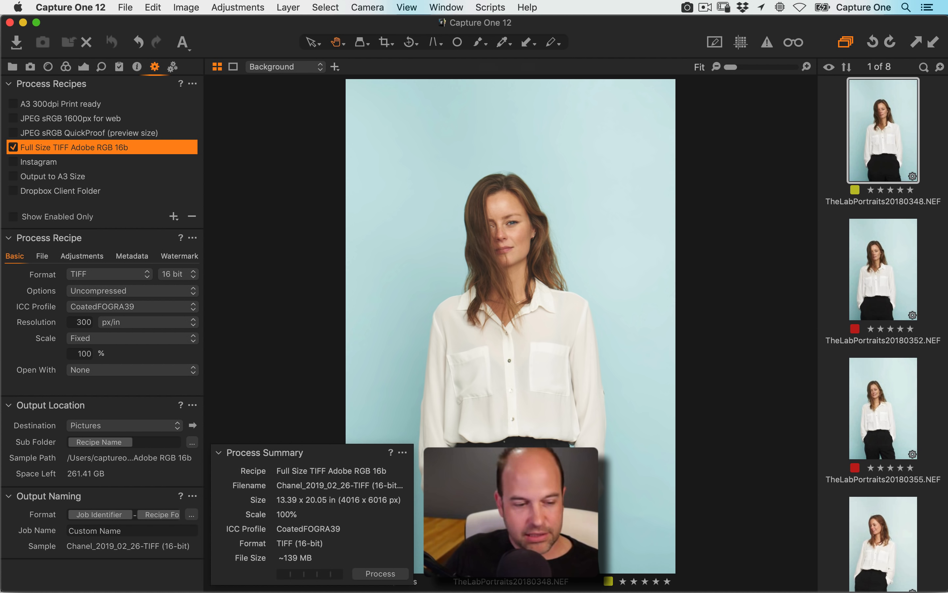
- Switch to Finder, close the extra folder windows, and move the remaining Dropbox window up clear of the lower part of the screen
{"action": "mouse_move", "coordinate": [212, 586]}
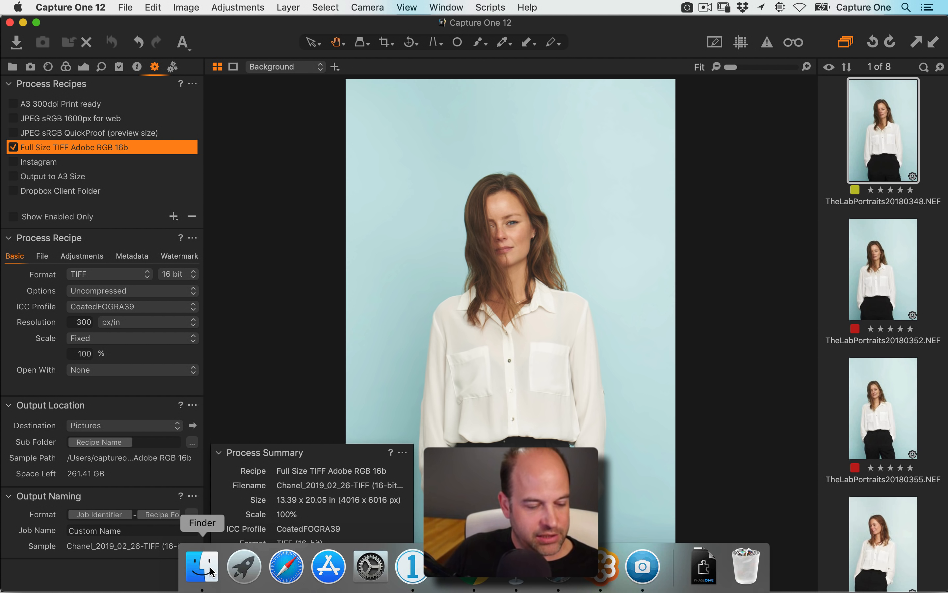
{"action": "left_click", "coordinate": [201, 567]}
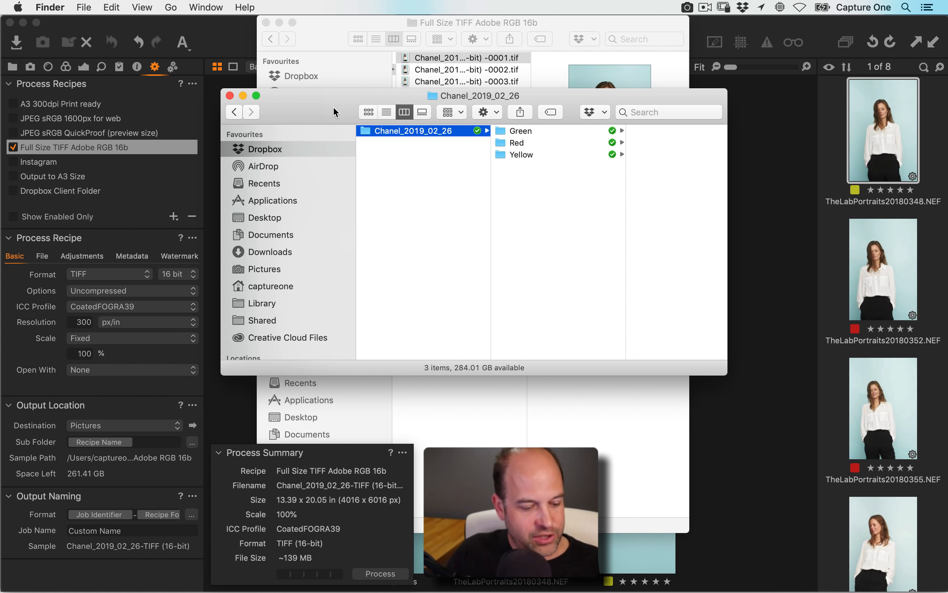
{"action": "key", "text": "super+shift+n"}
{"action": "key", "text": "super+w"}
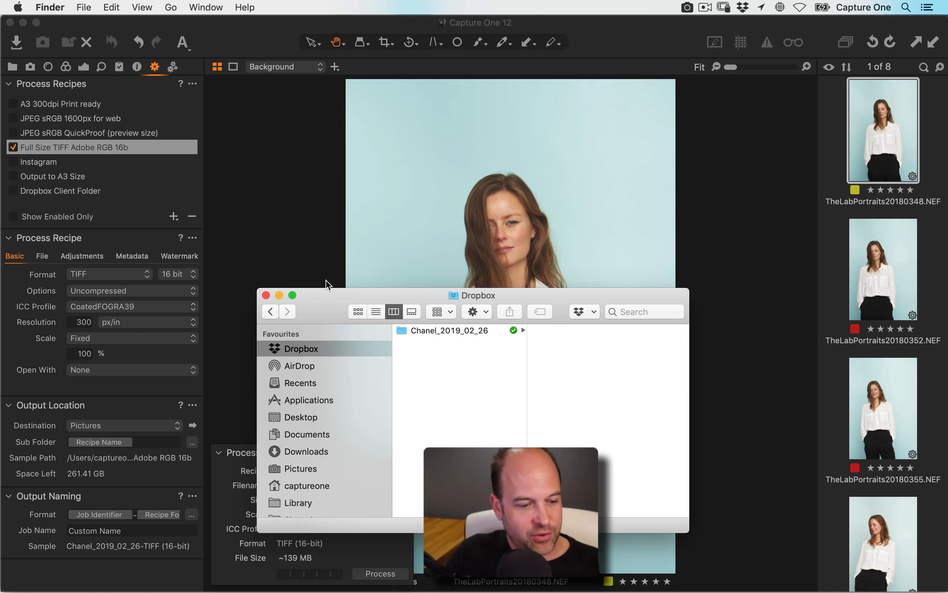
{"action": "left_click_drag", "start_coordinate": [302, 302], "coordinate": [263, 117]}
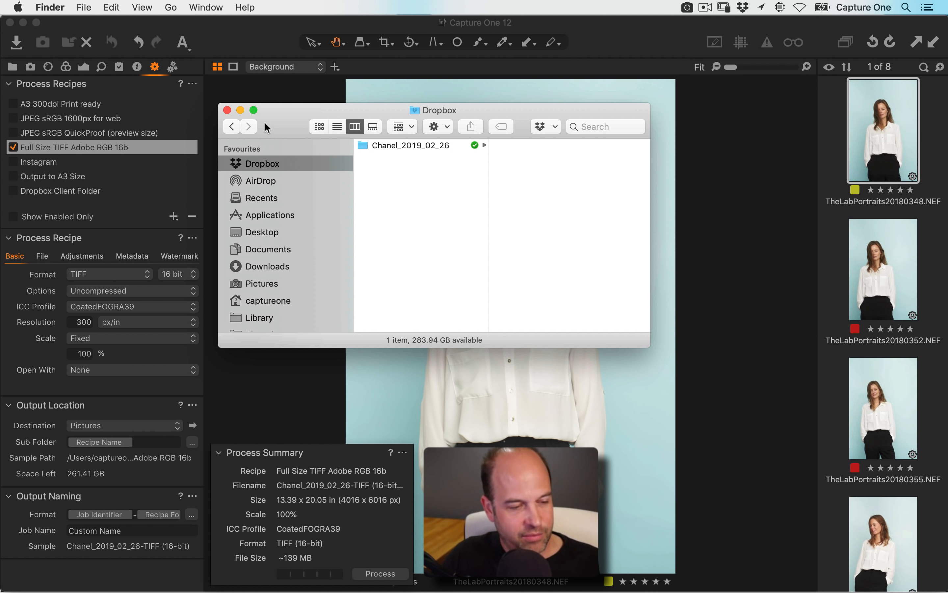
- Open the hidden user Library folder in Finder and go to Application Support, then its Capture One folder
{"action": "left_click", "coordinate": [170, 7]}
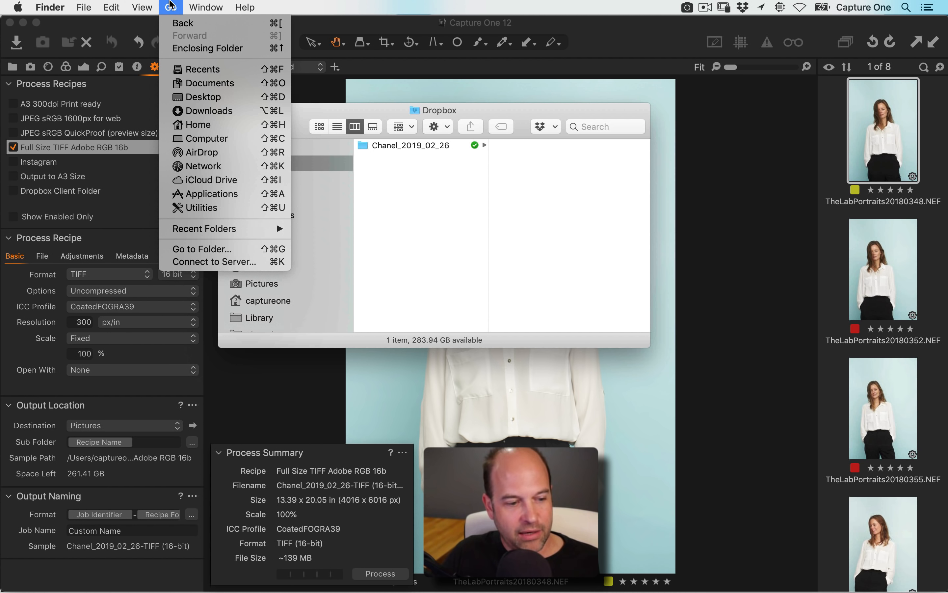
{"action": "key", "text": "alt"}
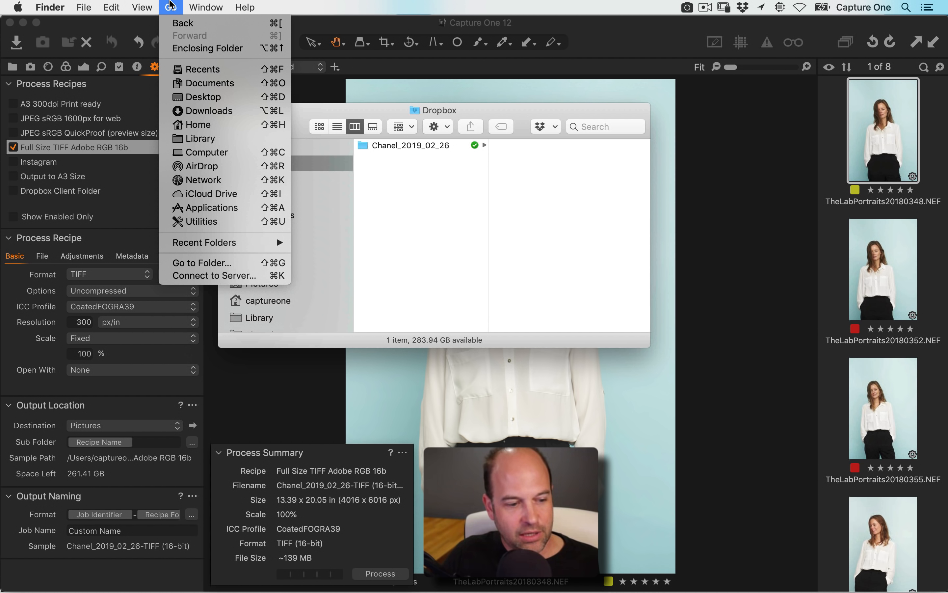
{"action": "left_click", "coordinate": [237, 143]}
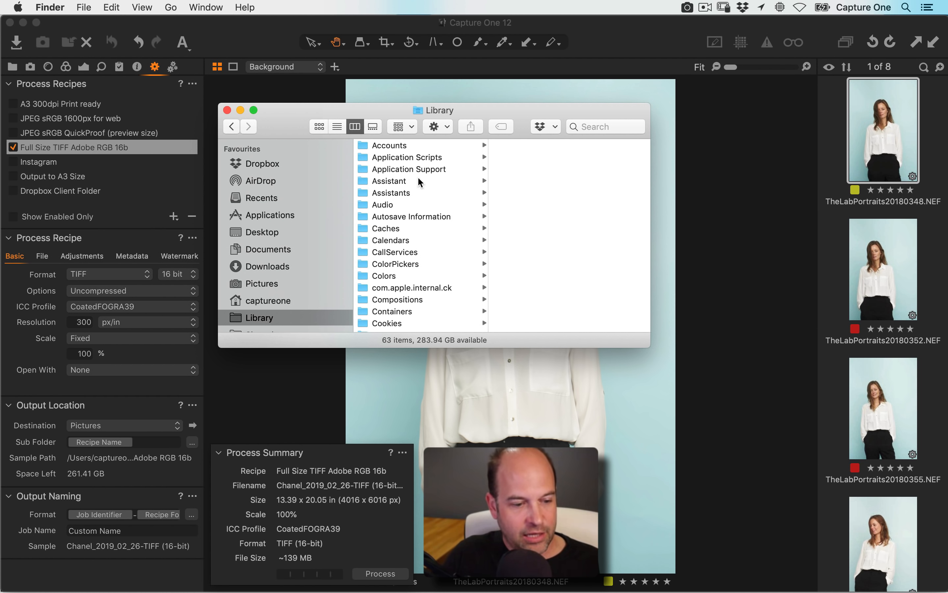
{"action": "left_click", "coordinate": [443, 168]}
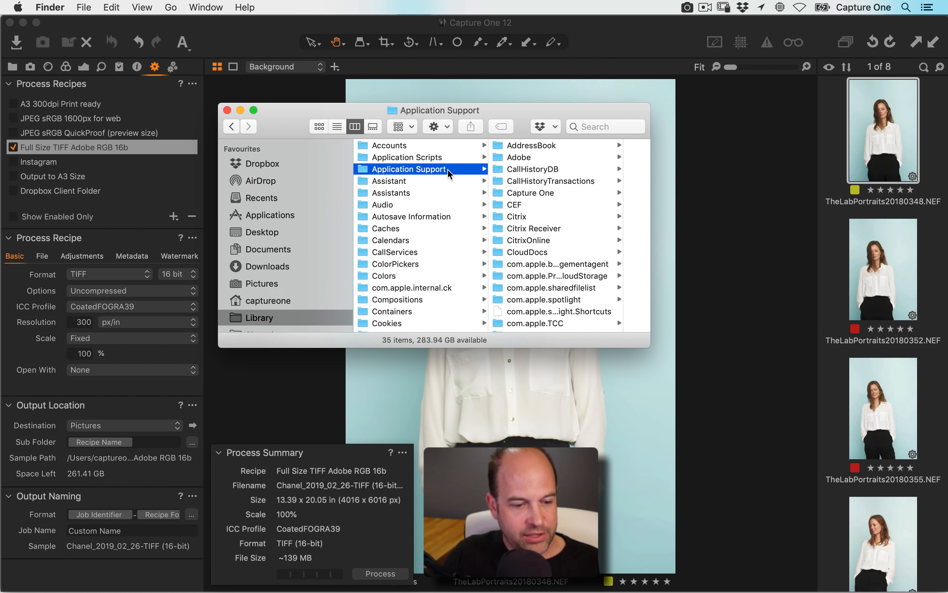
{"action": "left_click", "coordinate": [556, 194]}
{"action": "left_click_drag", "start_coordinate": [528, 103], "coordinate": [394, 105]}
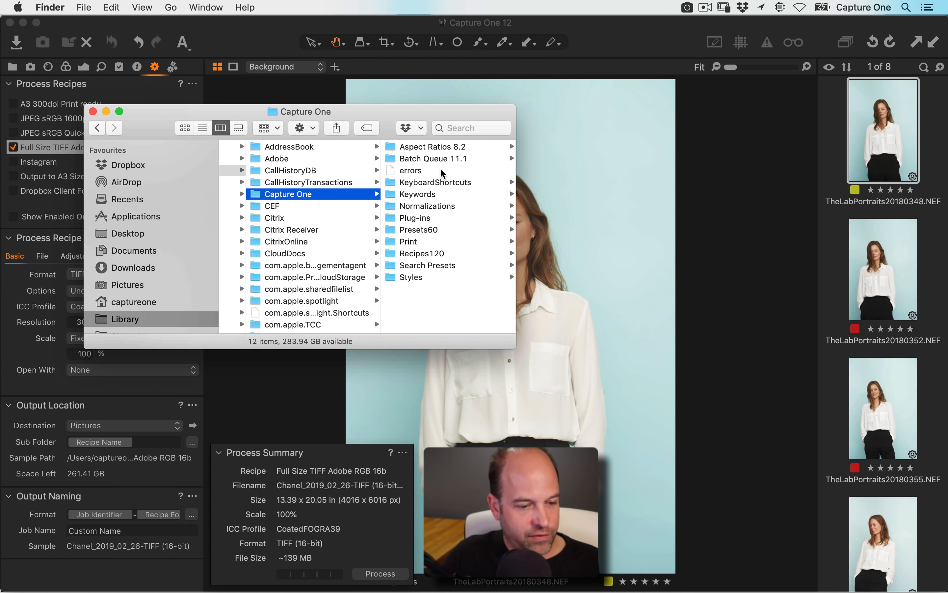
- Open the Recipes120 folder and examine the stored process recipe XML files
{"action": "key", "text": "space"}
{"action": "key", "text": "space"}
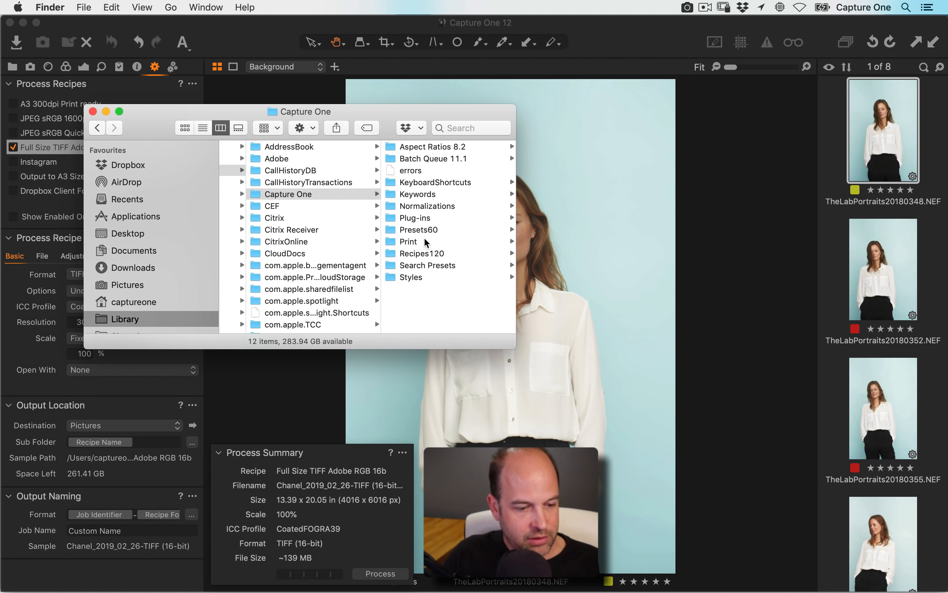
{"action": "left_click", "coordinate": [424, 254]}
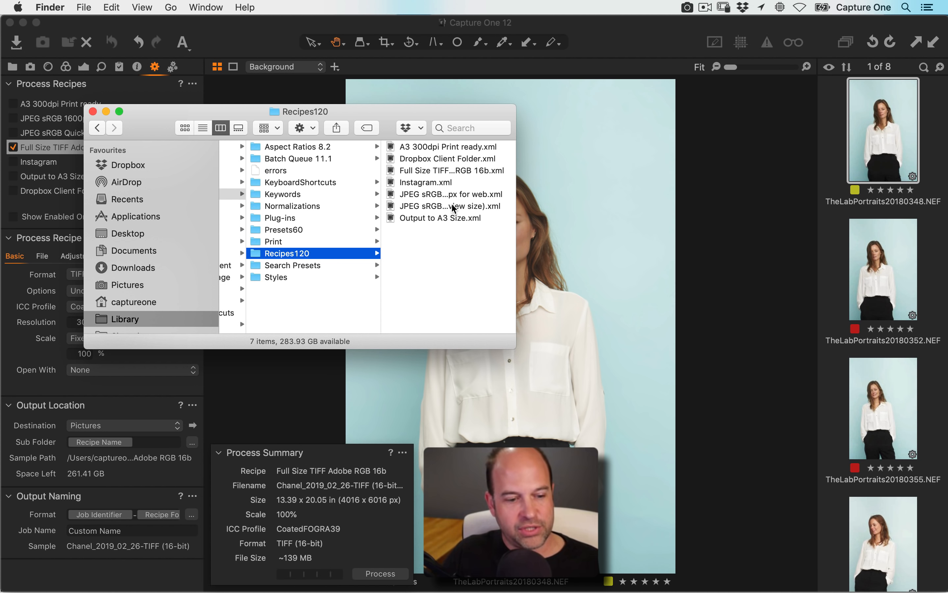
{"action": "left_click_drag", "start_coordinate": [442, 216], "coordinate": [464, 235]}
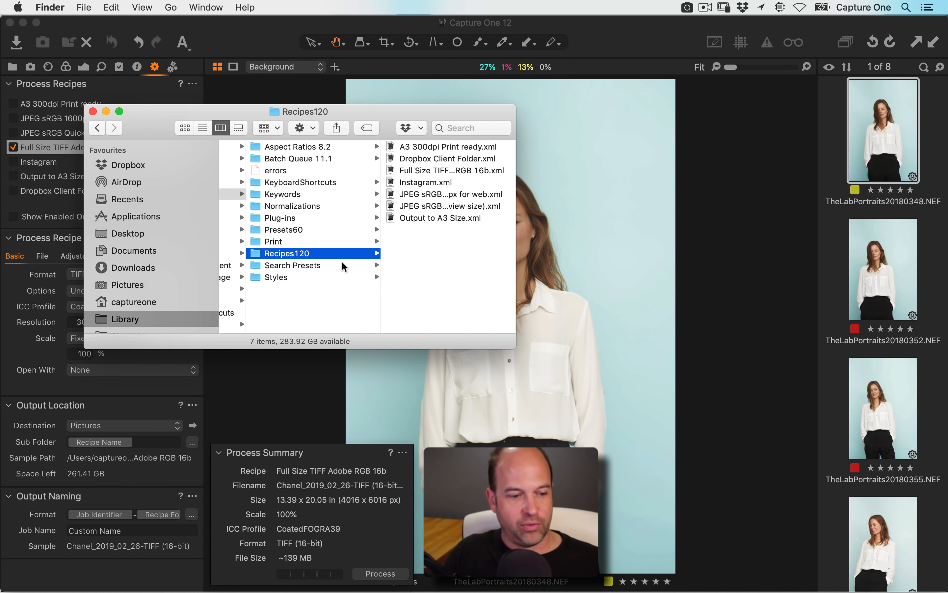
- Return to Capture One and review the preset choices for adding a recipe and the Process Recipes tool options
{"action": "left_click", "coordinate": [297, 396]}
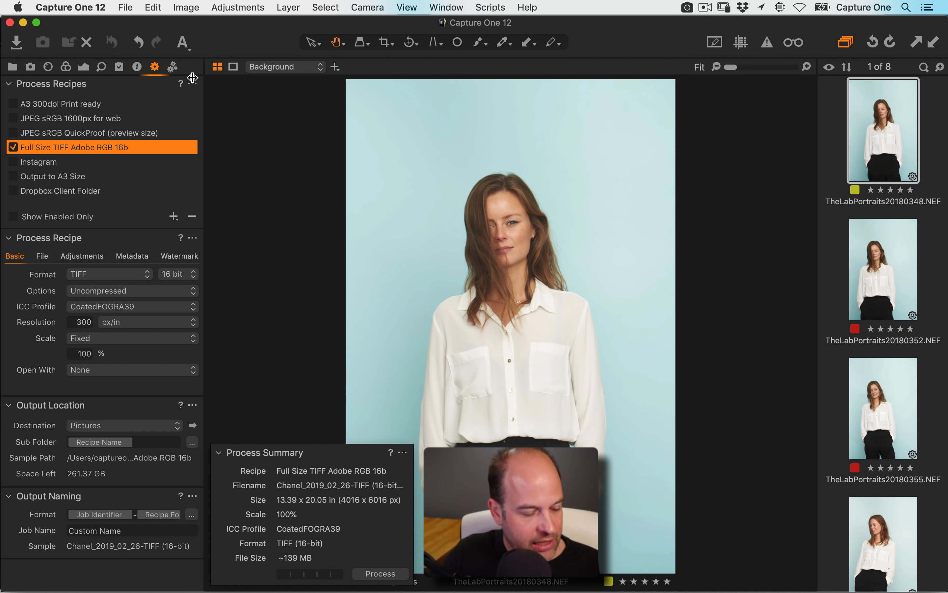
{"action": "left_click", "coordinate": [212, 161]}
{"action": "left_click", "coordinate": [174, 216]}
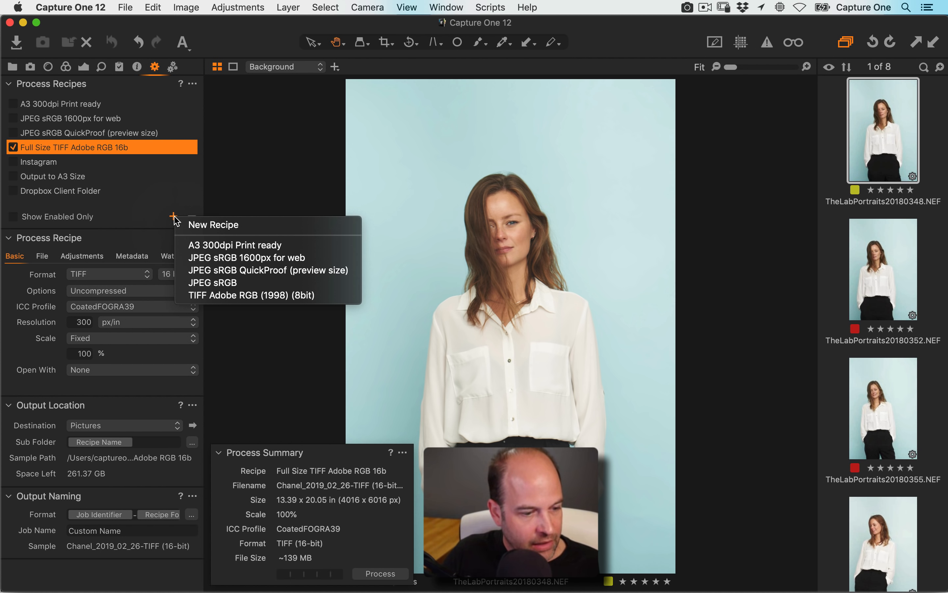
{"action": "key", "text": "Escape"}
{"action": "left_click", "coordinate": [193, 84]}
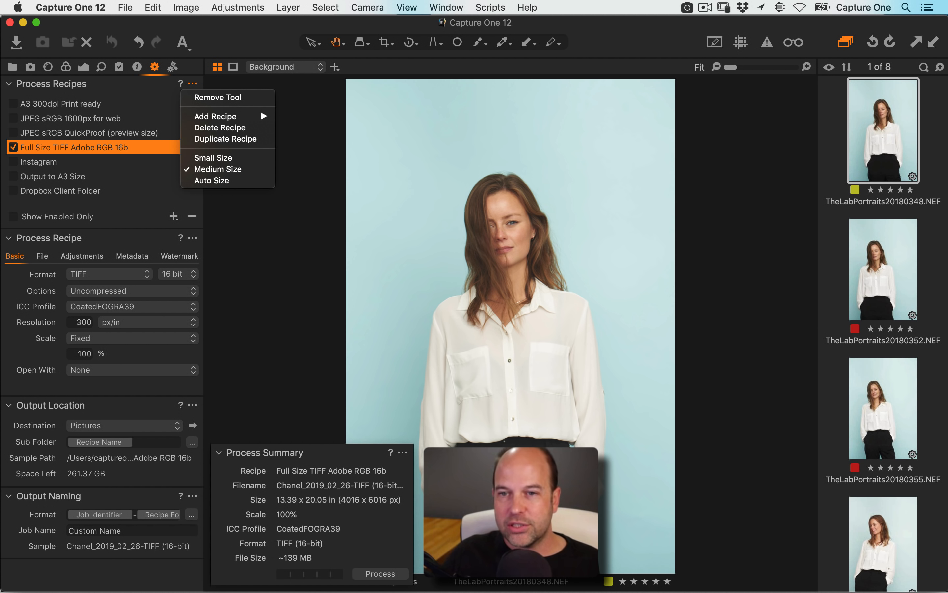
{"action": "key", "text": "Escape"}
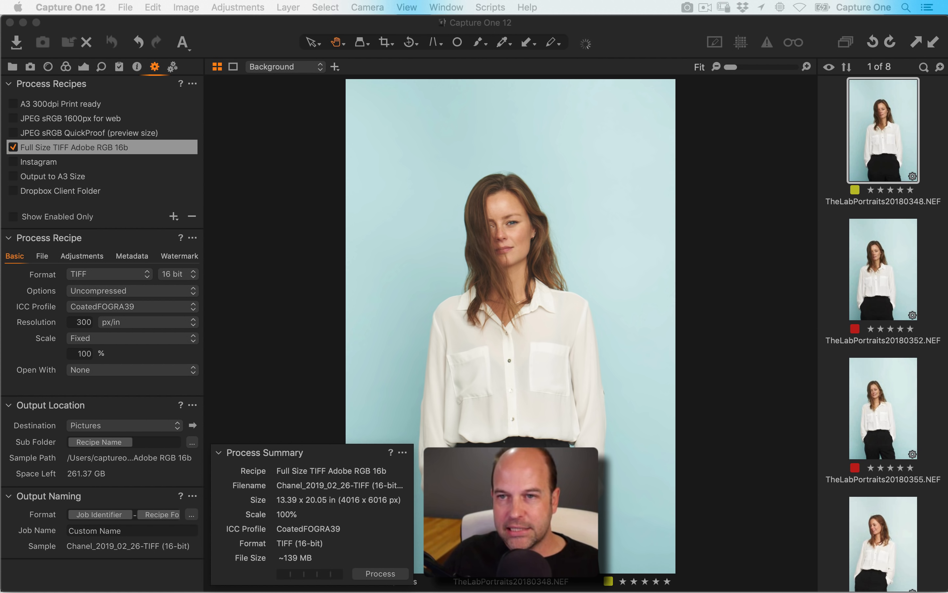